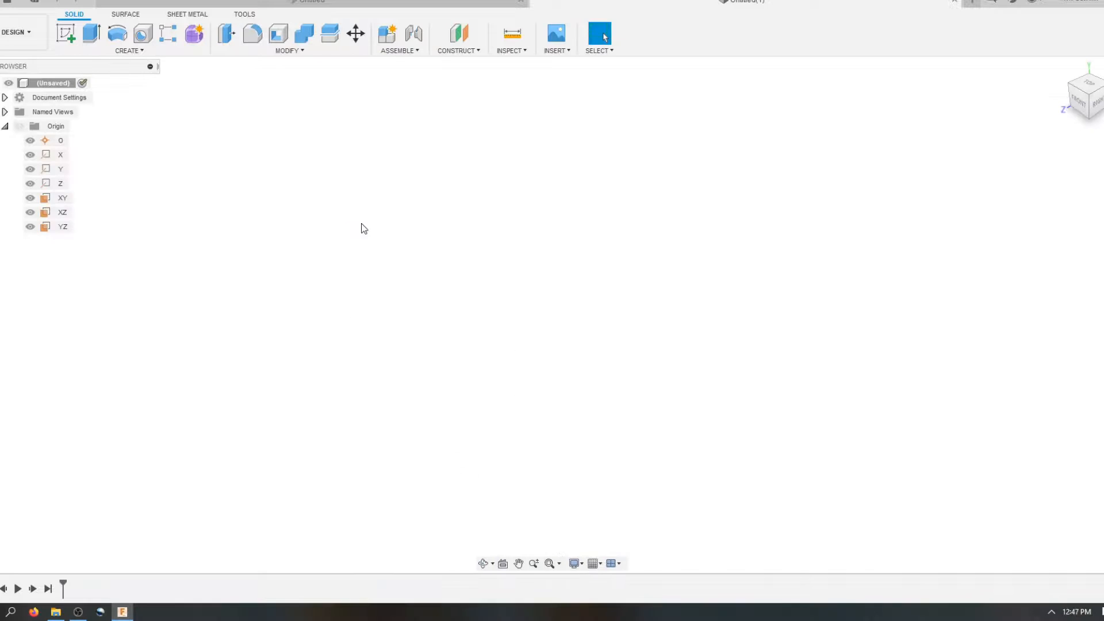
Start a sketch on the XZ origin plane, viewed from the top
{"action": "left_click", "coordinate": [62, 212]}
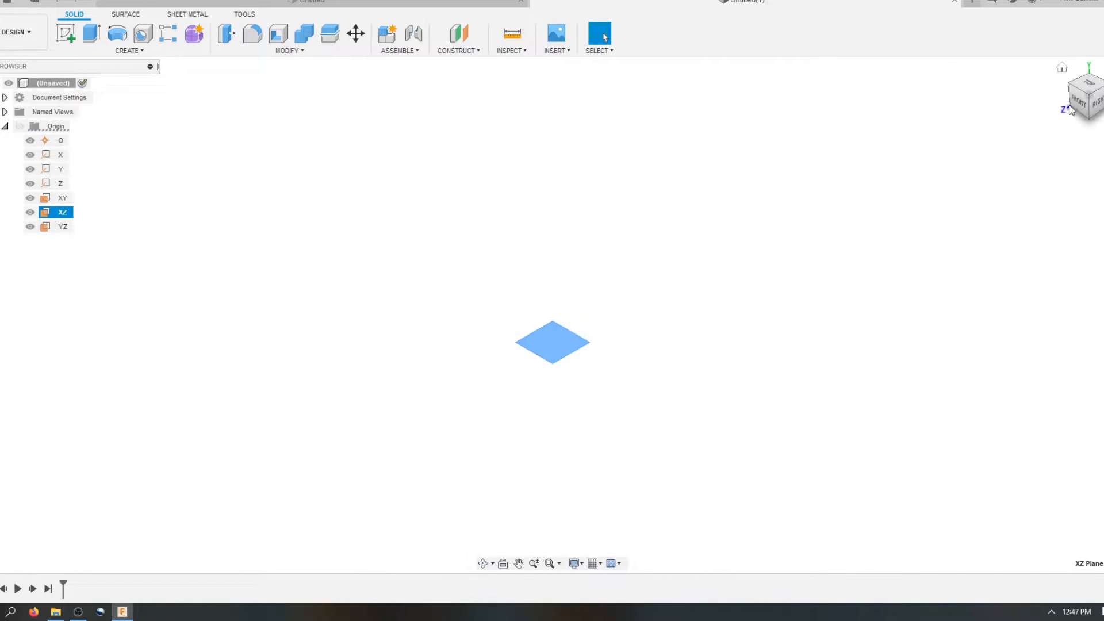
{"action": "left_click", "coordinate": [1082, 90]}
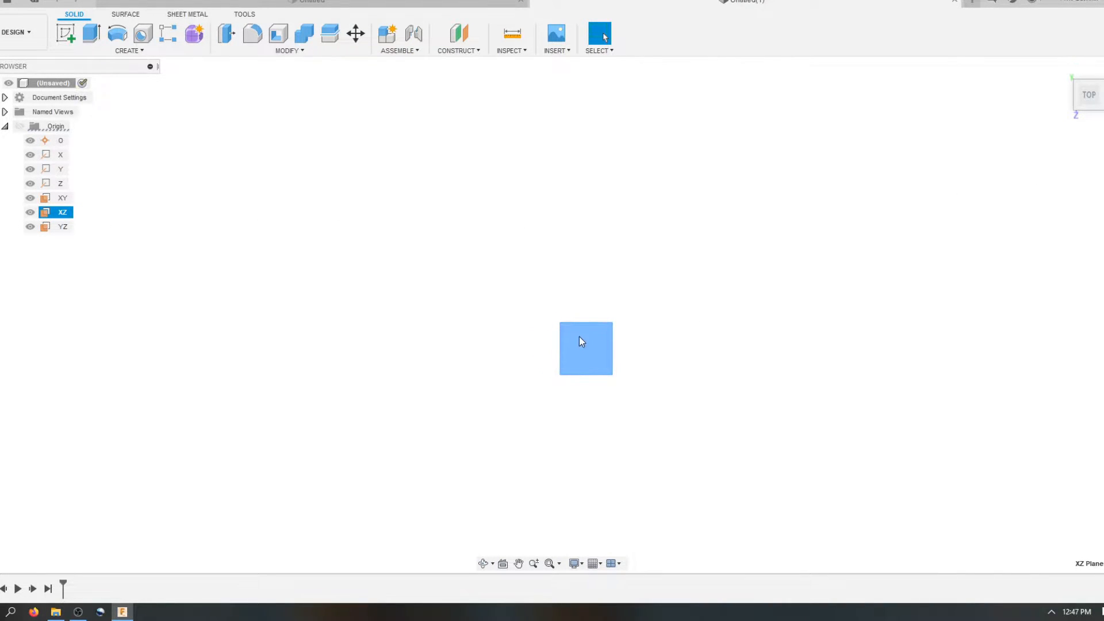
{"action": "left_click", "coordinate": [66, 34]}
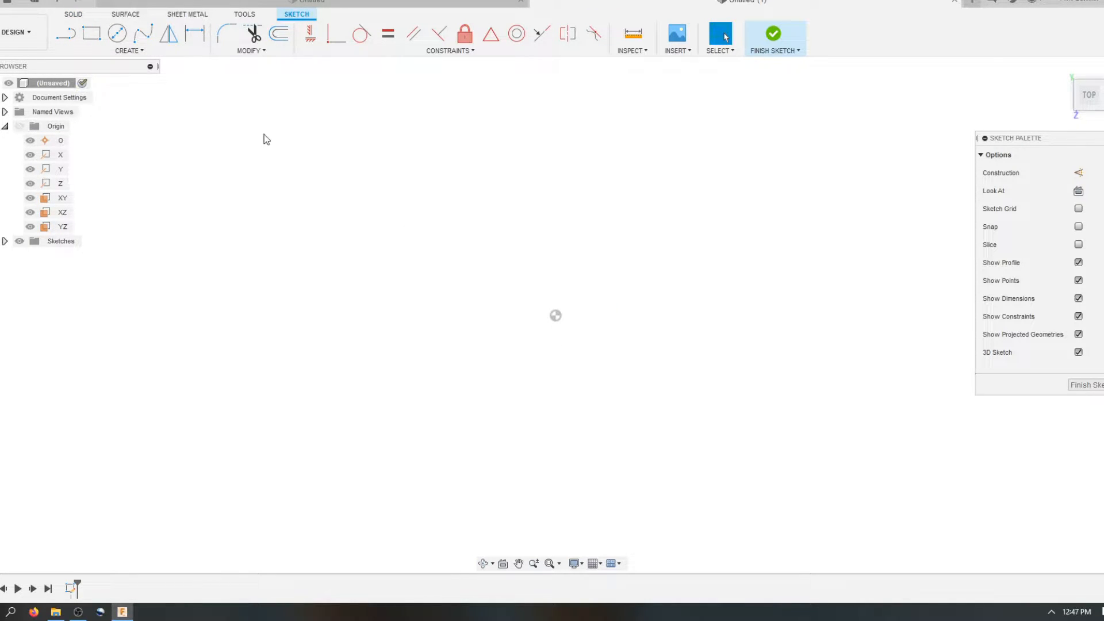
Draw three connected lines: a horizontal top line about 1.48 in long, a vertical about 3.46 in down its left end, and a shorter bottom line to the right
{"action": "left_click", "coordinate": [108, 50]}
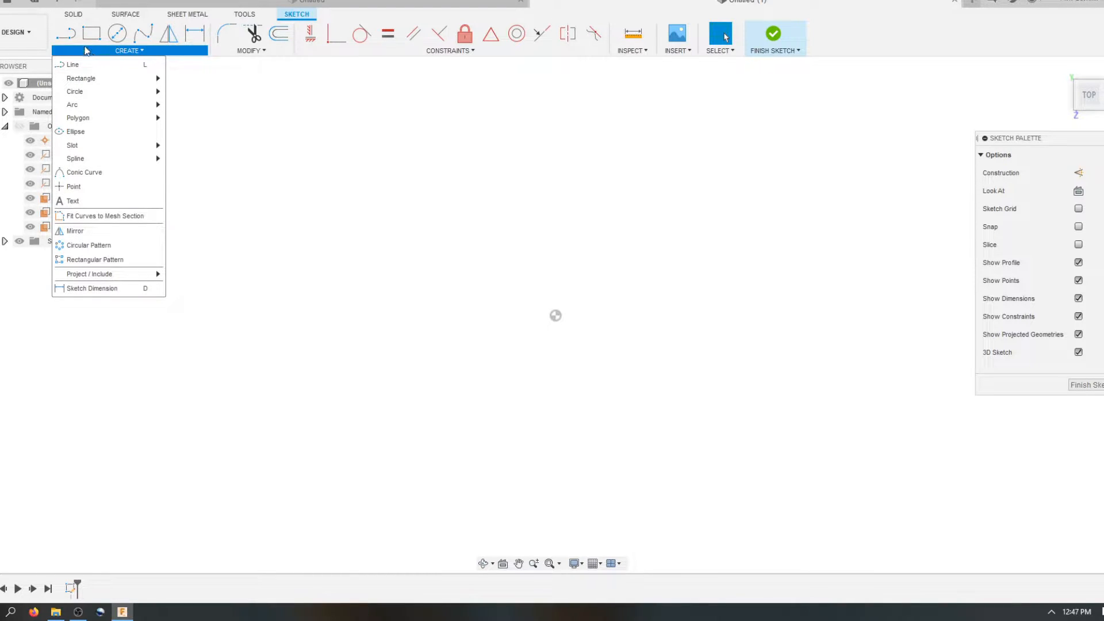
{"action": "left_click", "coordinate": [112, 65]}
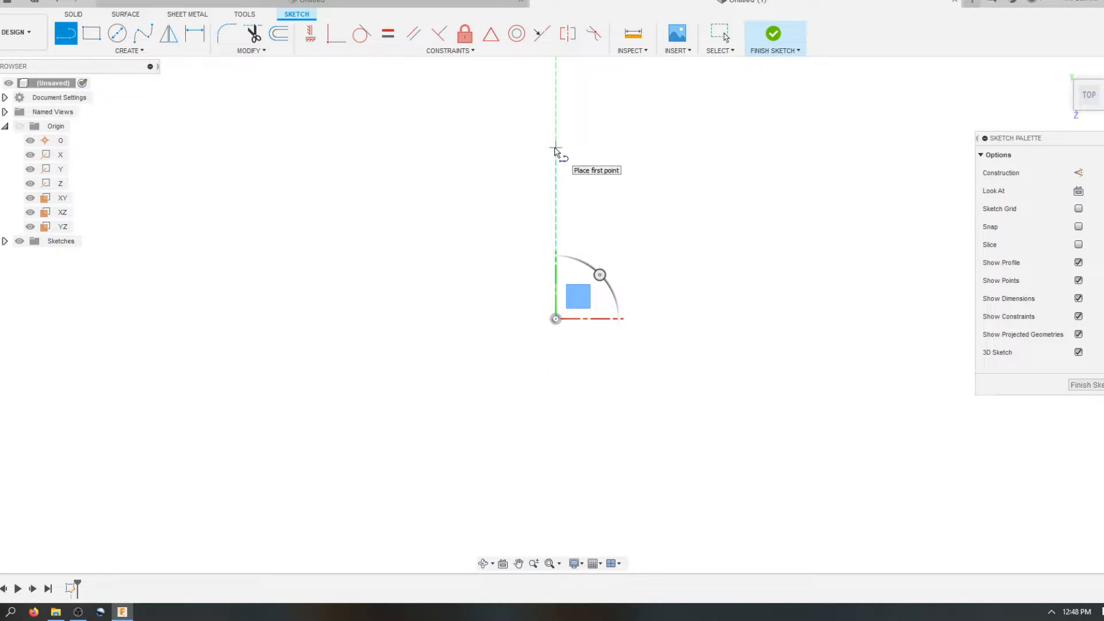
{"action": "left_click", "coordinate": [555, 148]}
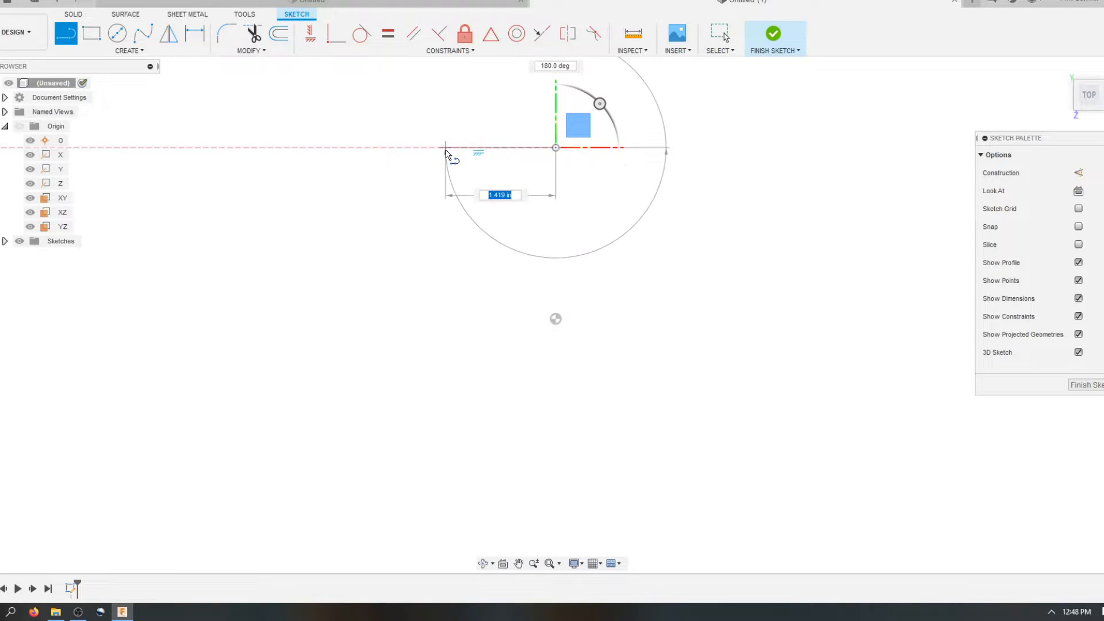
{"action": "left_click", "coordinate": [441, 148]}
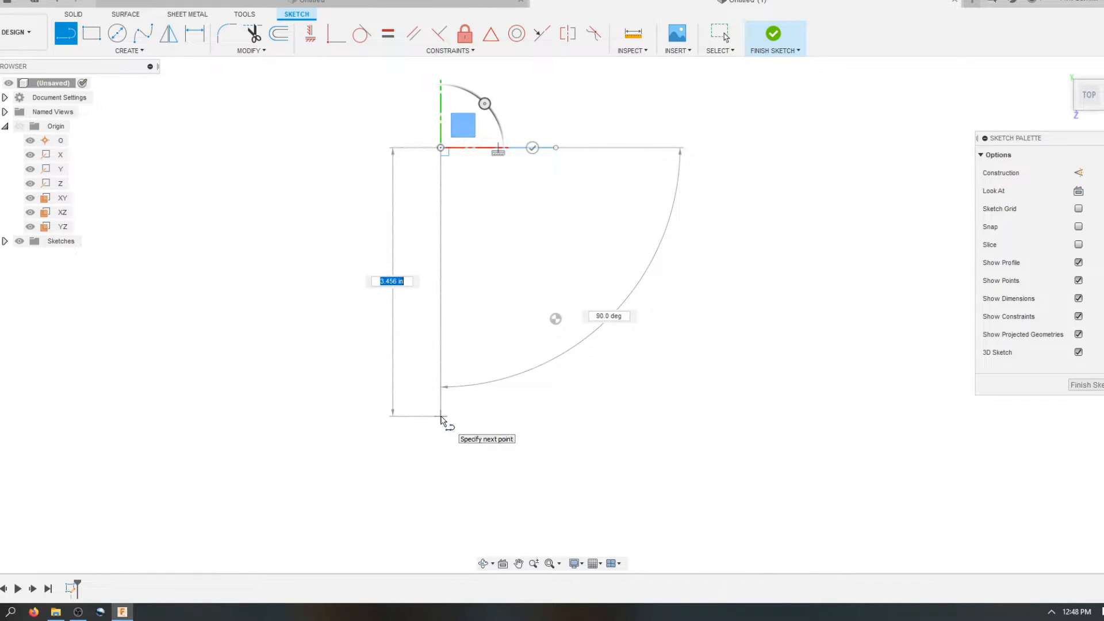
{"action": "left_click", "coordinate": [441, 417]}
{"action": "left_click", "coordinate": [498, 417]}
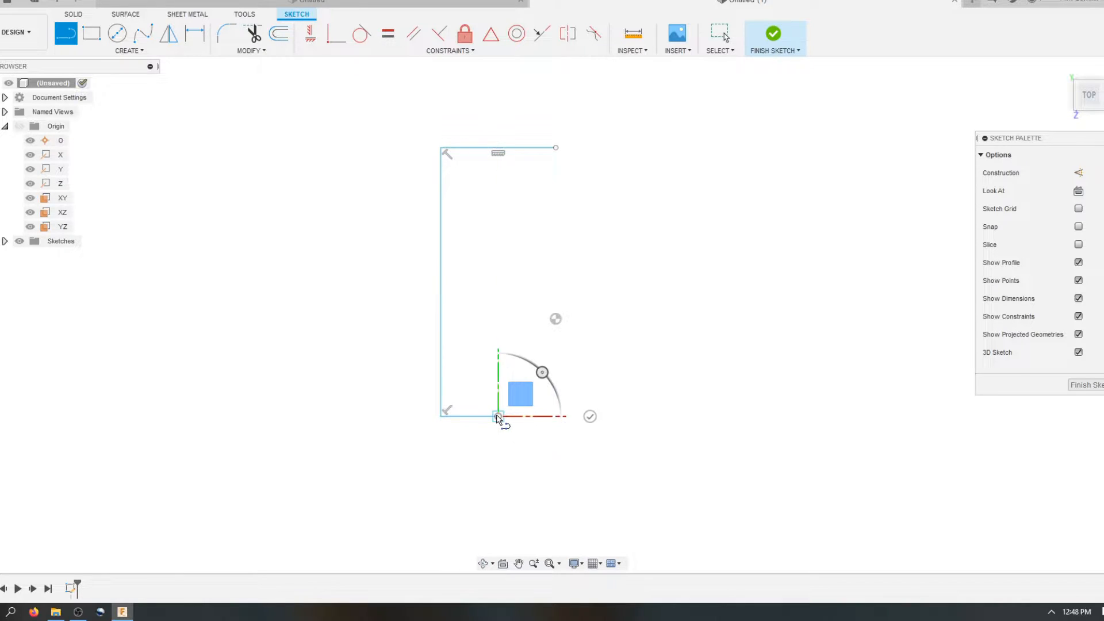
{"action": "key", "text": "Escape"}
{"action": "scroll", "coordinate": [702, 376], "scroll_direction": "down", "scroll_amount": 1}
{"action": "scroll", "coordinate": [541, 265], "scroll_direction": "up", "scroll_amount": 2}
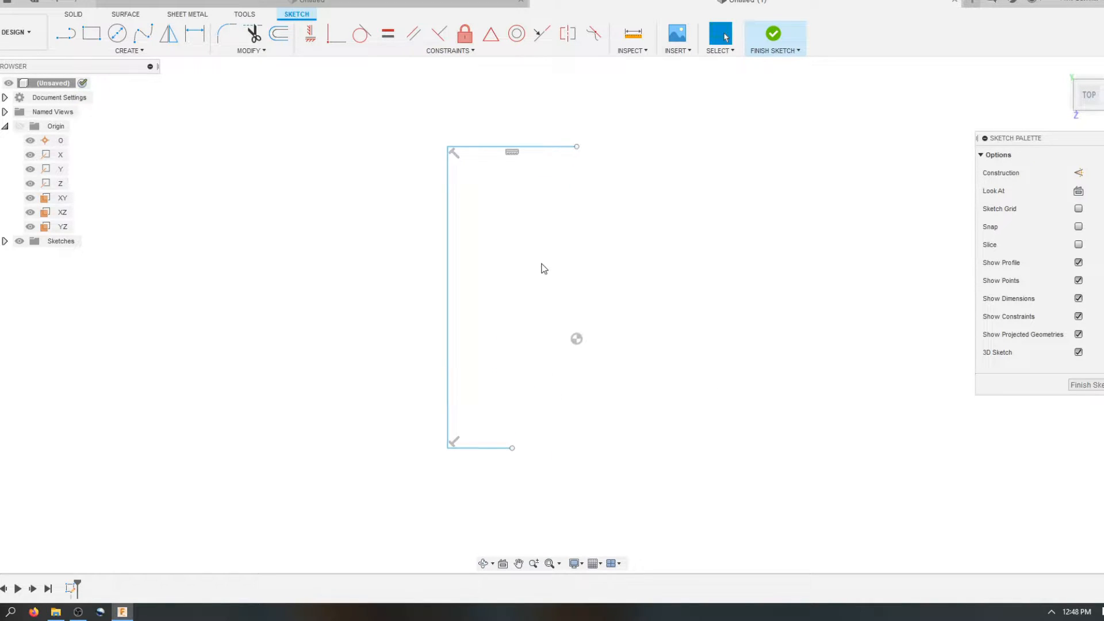
Dimension the horizontal top line to 3.675 in and the vertical line to 9.3 in
{"action": "left_click", "coordinate": [195, 33]}
{"action": "left_click", "coordinate": [541, 147]}
{"action": "left_click", "coordinate": [506, 119]}
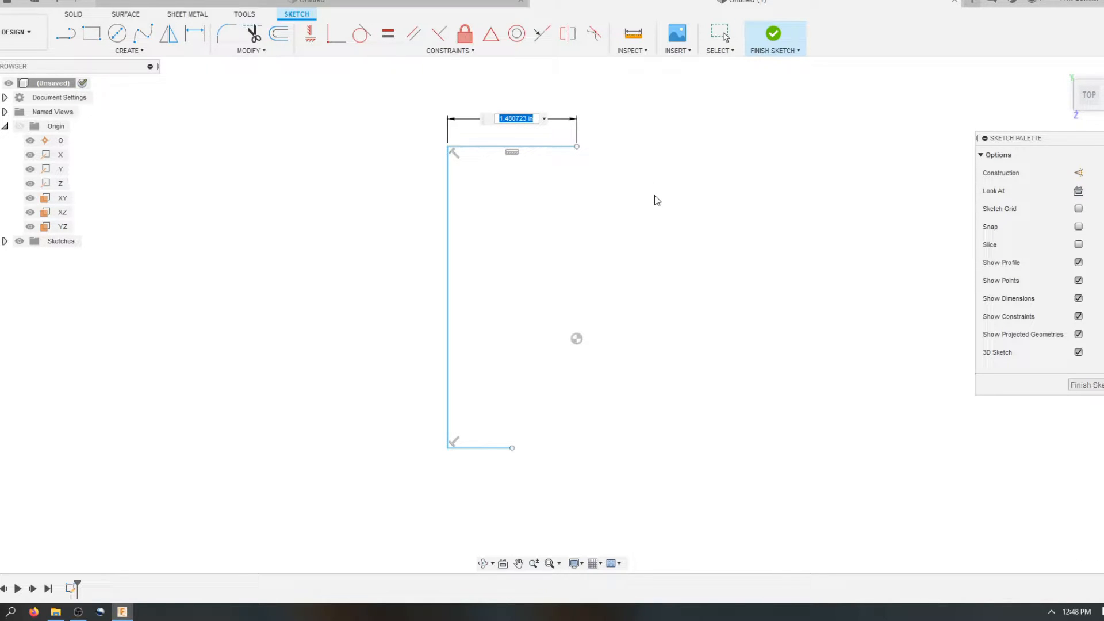
{"action": "type", "text": "3.675"}
{"action": "key", "text": "Return"}
{"action": "left_click", "coordinate": [256, 218]}
{"action": "left_click", "coordinate": [233, 251]}
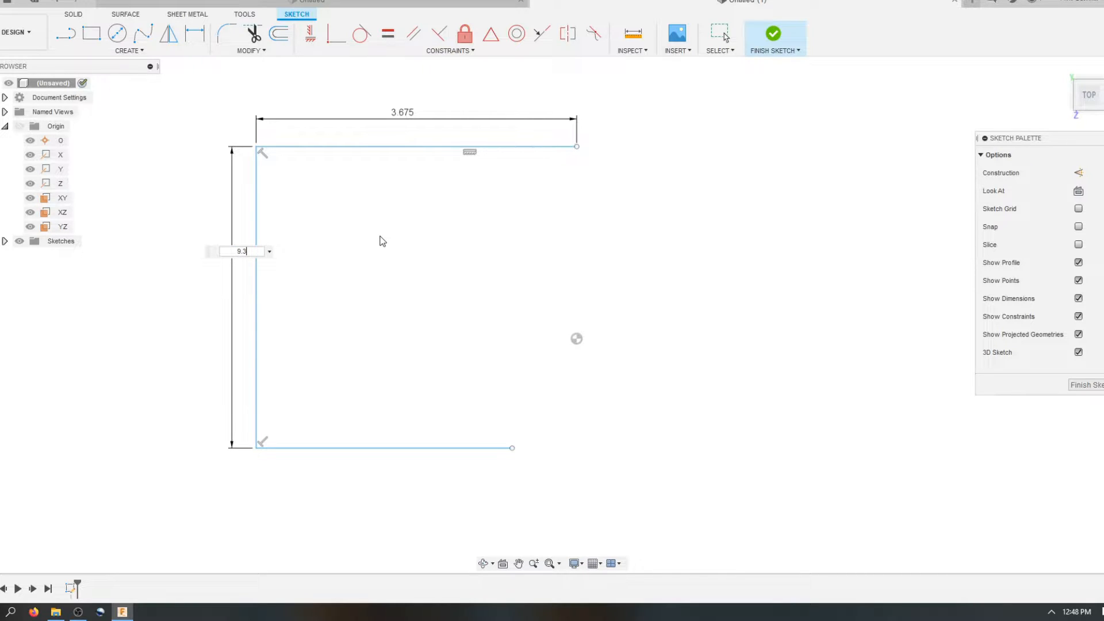
{"action": "type", "text": "9.3"}
{"action": "key", "text": "Return"}
Dimension the short bottom line to 2.125 in
{"action": "scroll", "coordinate": [422, 225], "scroll_direction": "down", "scroll_amount": 6}
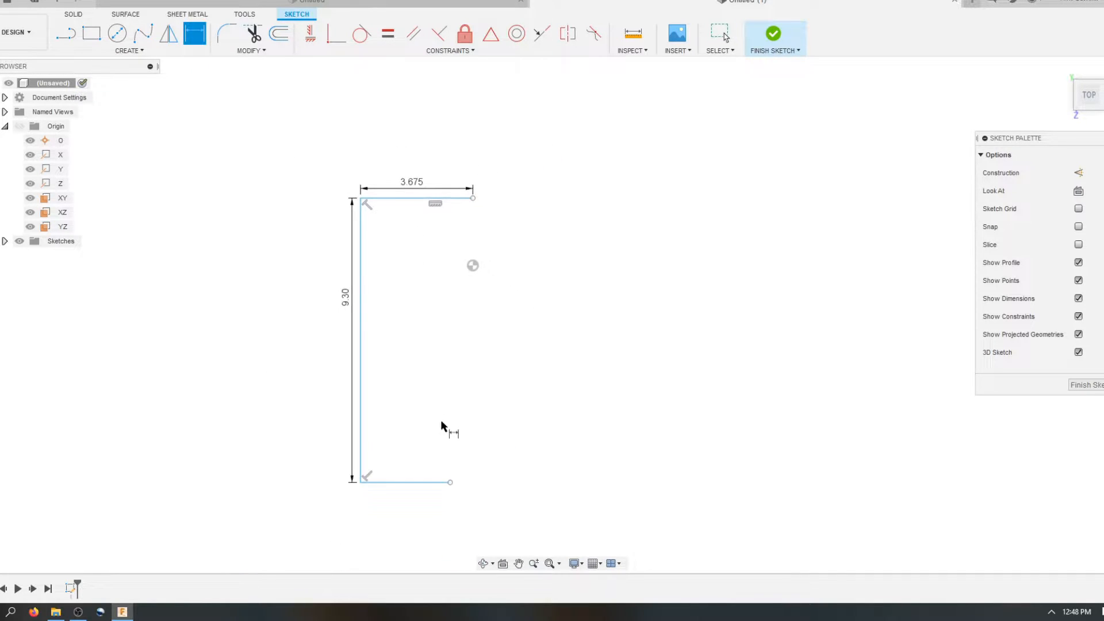
{"action": "scroll", "coordinate": [441, 416], "scroll_direction": "up", "scroll_amount": 2}
{"action": "left_click", "coordinate": [401, 494]}
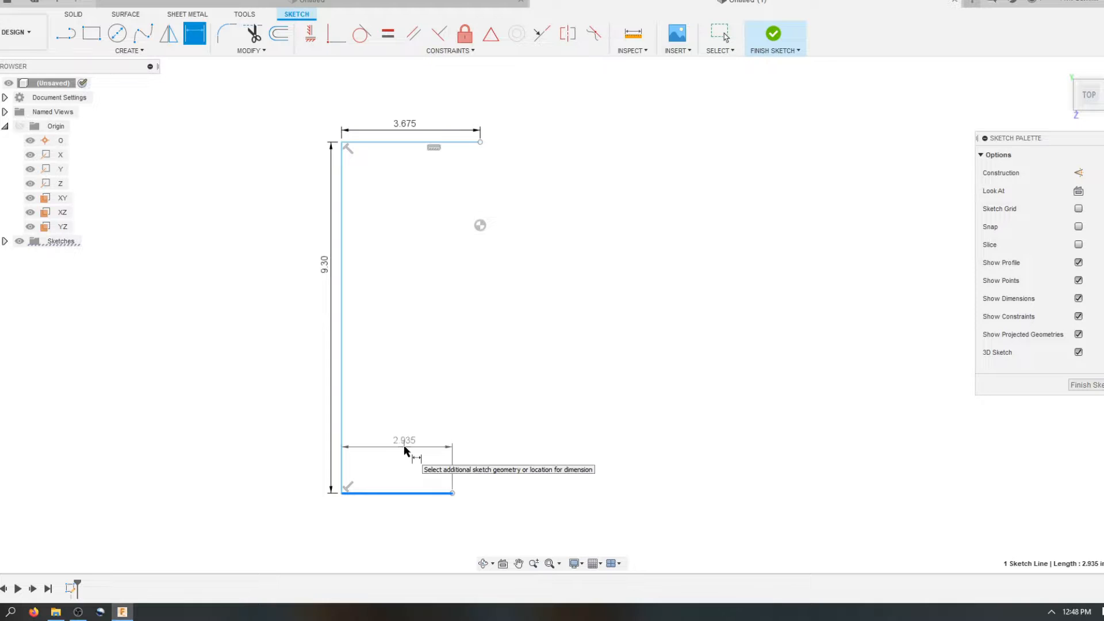
{"action": "left_click", "coordinate": [405, 449]}
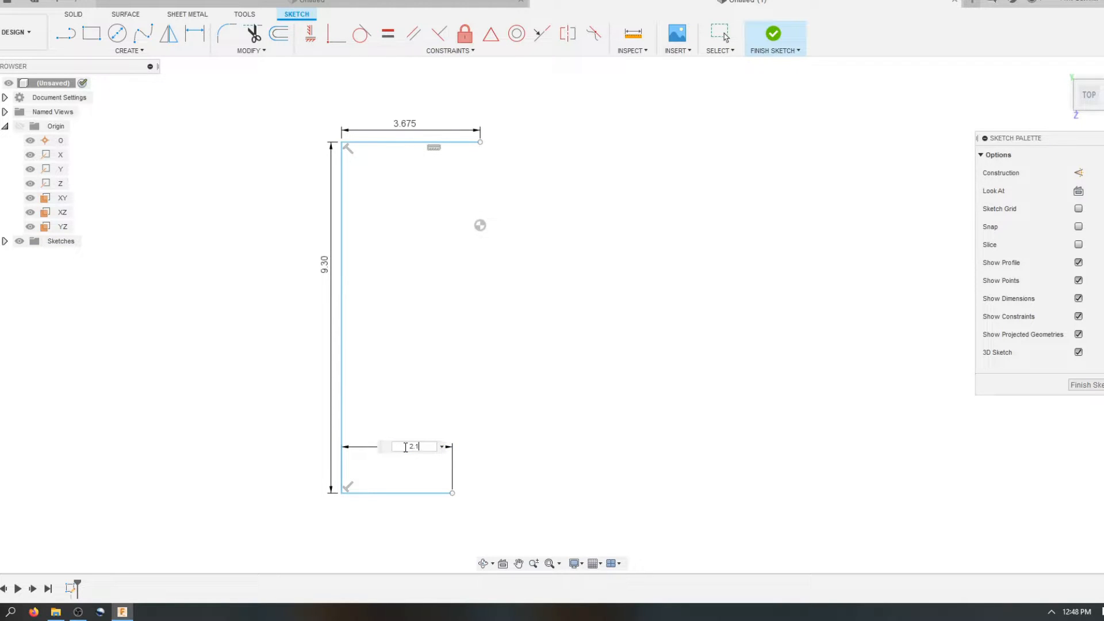
{"action": "key", "text": "Return"}
{"action": "key", "text": "Escape"}
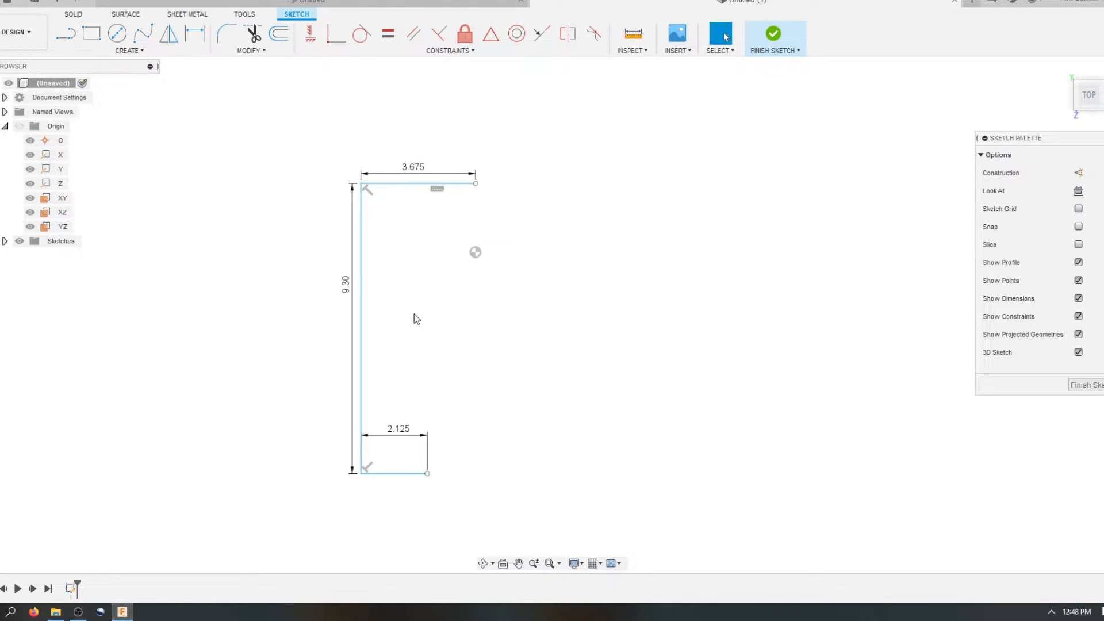
Reposition the sketch so the free right endpoint of the top line is attached to the origin
{"action": "left_click_drag", "start_coordinate": [432, 494], "coordinate": [457, 470]}
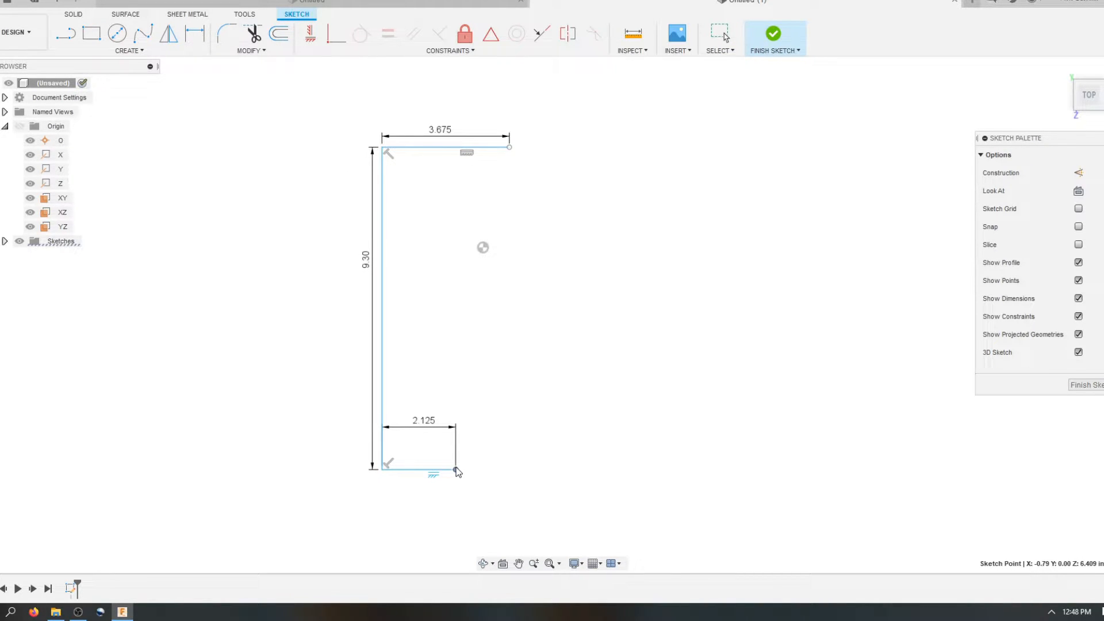
{"action": "scroll", "coordinate": [462, 362], "scroll_direction": "down", "scroll_amount": 2}
{"action": "scroll", "coordinate": [479, 270], "scroll_direction": "up", "scroll_amount": 1}
{"action": "left_click_drag", "start_coordinate": [503, 177], "coordinate": [478, 269]}
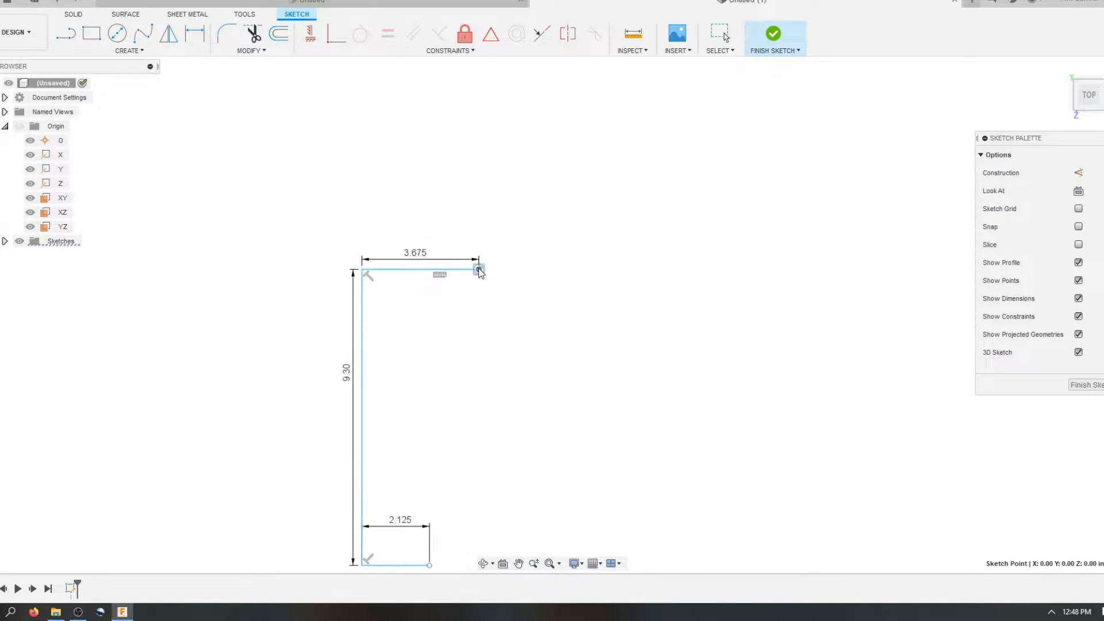
{"action": "scroll", "coordinate": [491, 228], "scroll_direction": "down", "scroll_amount": 2}
{"action": "scroll", "coordinate": [495, 405], "scroll_direction": "up", "scroll_amount": 2}
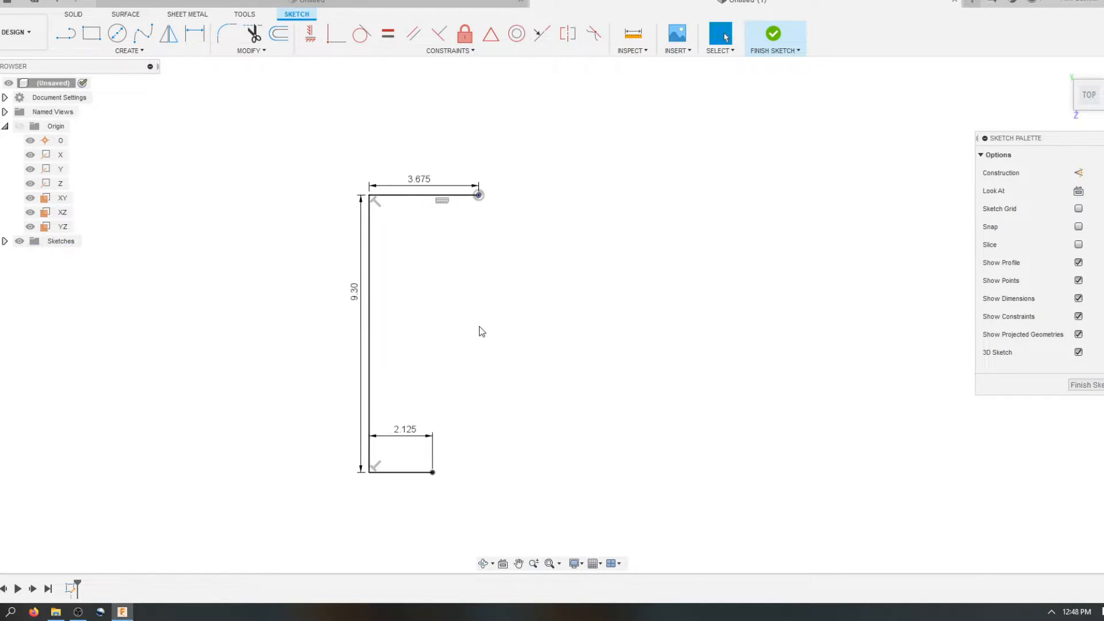
{"action": "scroll", "coordinate": [481, 327], "scroll_direction": "up", "scroll_amount": 1}
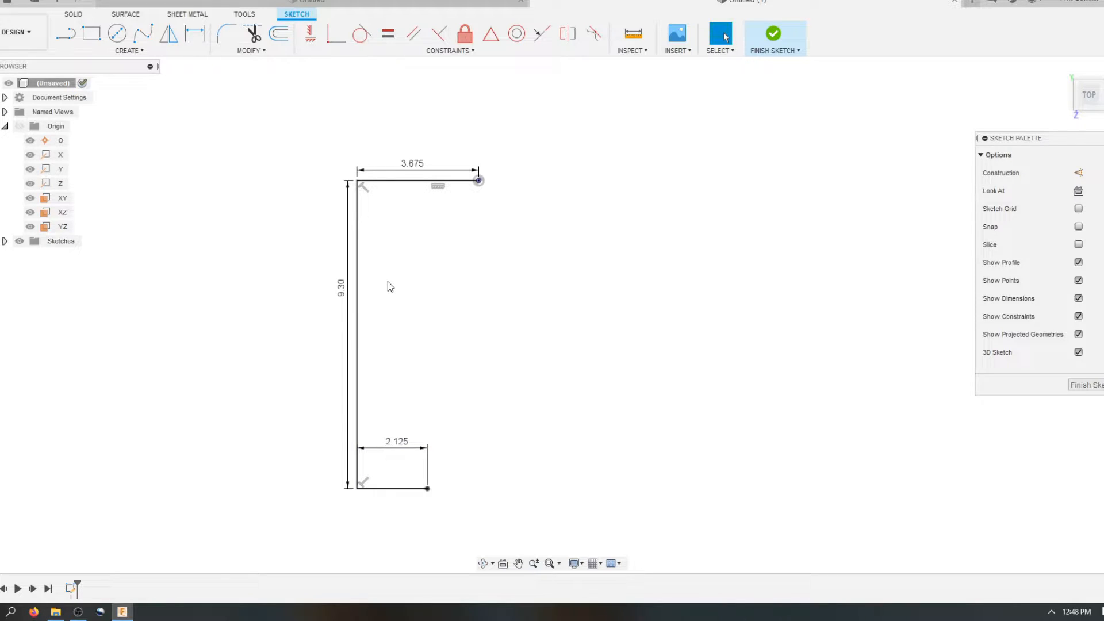
Place the 2.125 dimension below the bottom line and convert all three lines to construction geometry
{"action": "left_click_drag", "start_coordinate": [396, 441], "coordinate": [393, 508]}
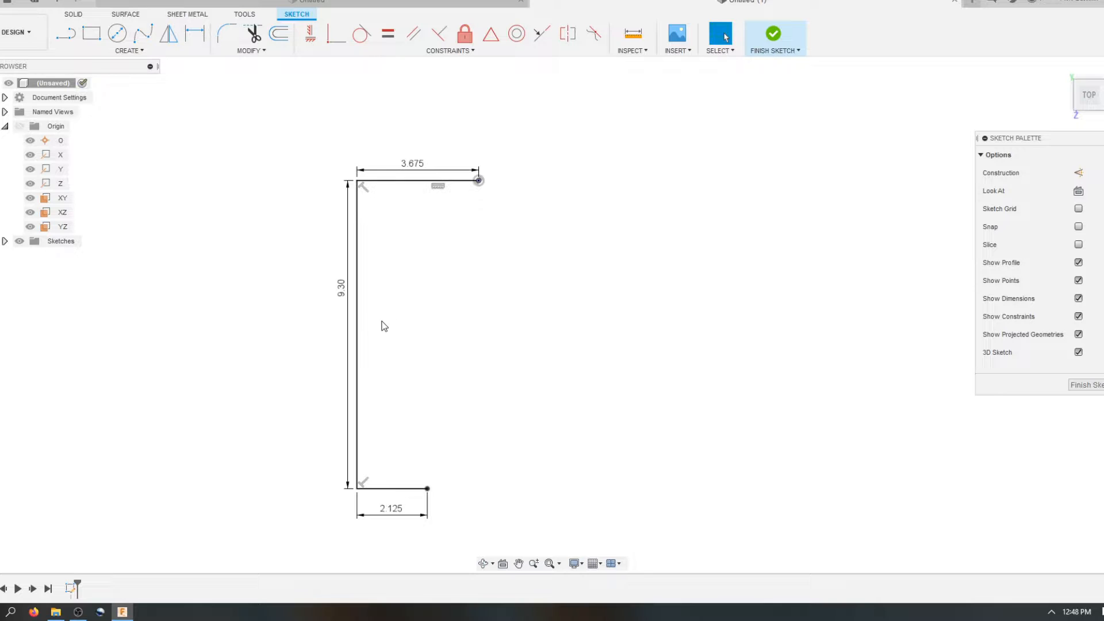
{"action": "left_click", "coordinate": [395, 490]}
{"action": "left_click", "coordinate": [357, 345], "text": "shift"}
{"action": "left_click", "coordinate": [406, 182], "text": "shift"}
{"action": "left_click", "coordinate": [1078, 172]}
{"action": "key", "text": "Escape"}
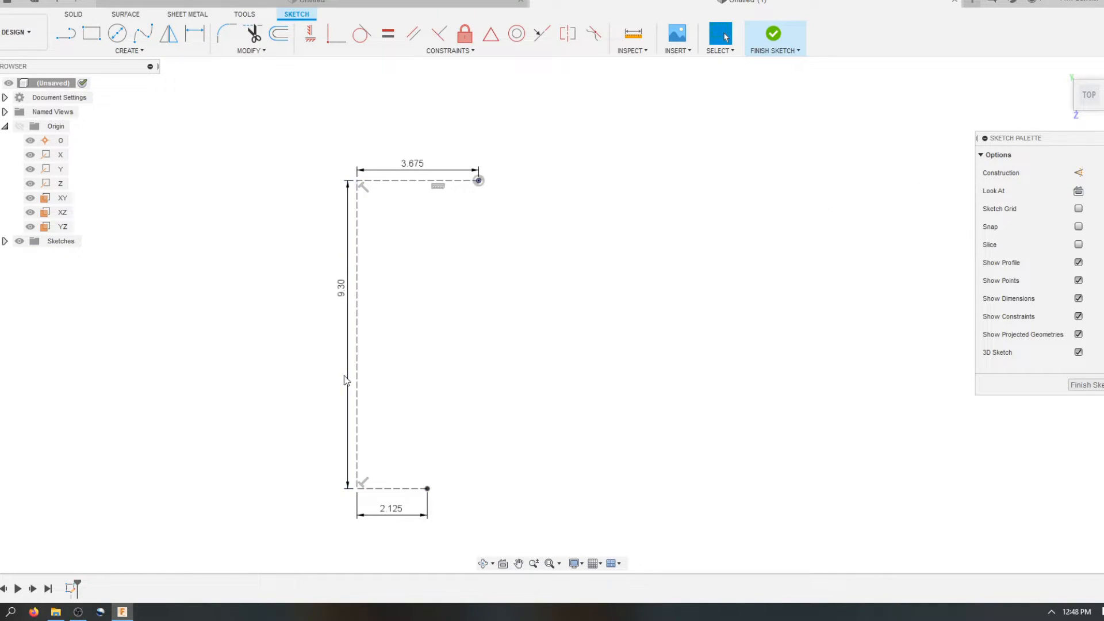
Draw a three-point arc upward from the bottom line's free endpoint, bulging to the right, with a radius of about 0.76 in
{"action": "left_click", "coordinate": [129, 51]}
{"action": "mouse_move", "coordinate": [87, 97]}
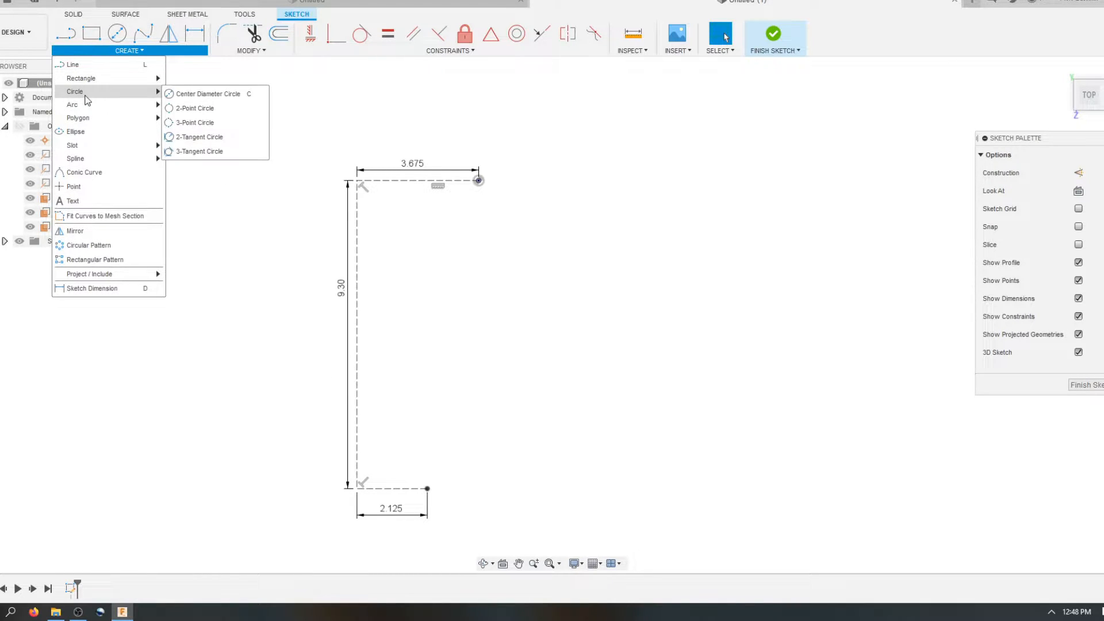
{"action": "left_click", "coordinate": [193, 107]}
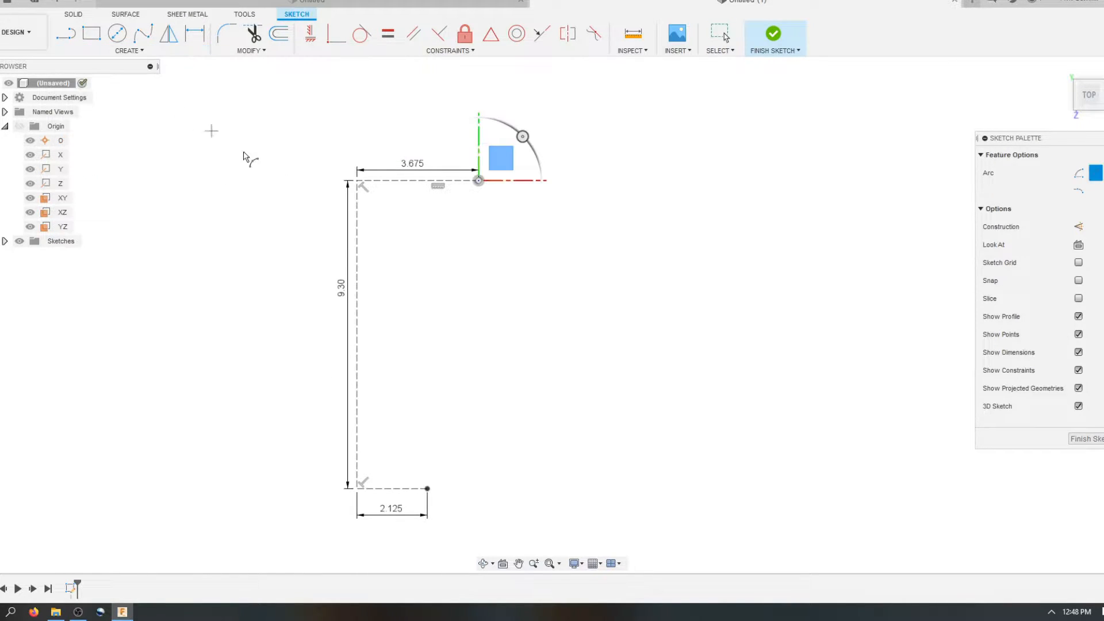
{"action": "left_click", "coordinate": [427, 488]}
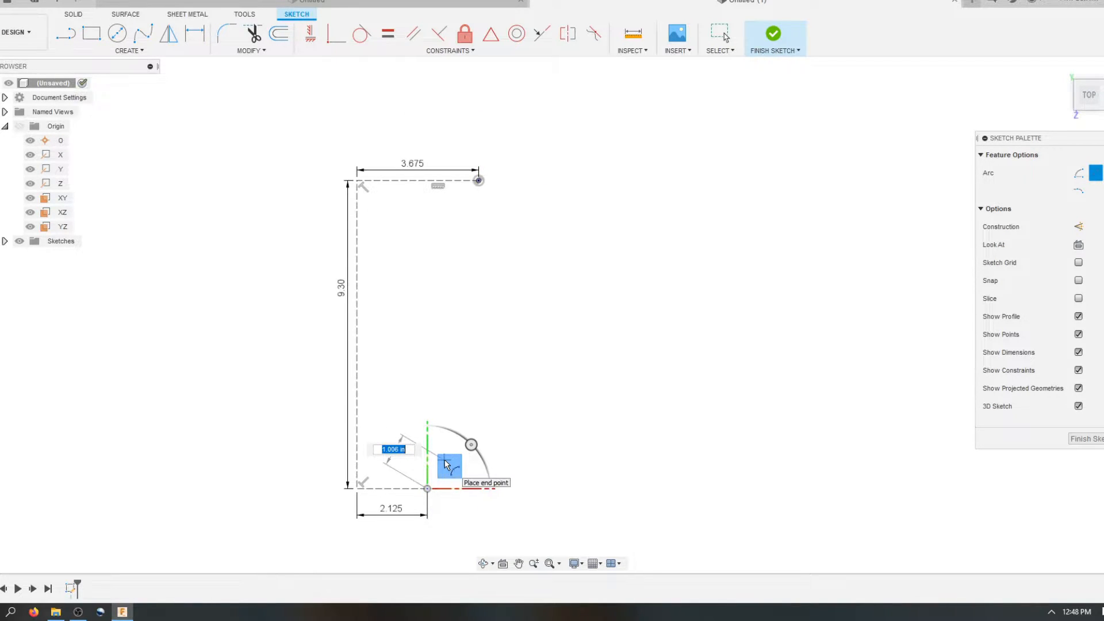
{"action": "scroll", "coordinate": [444, 460], "scroll_direction": "up", "scroll_amount": 2}
{"action": "left_click", "coordinate": [423, 438]}
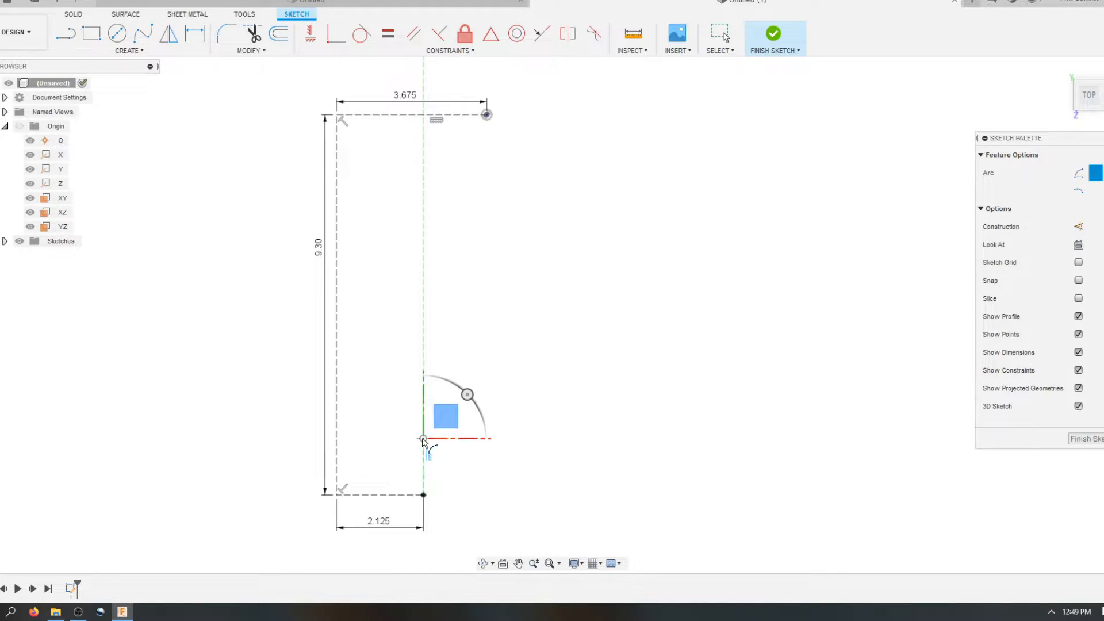
{"action": "left_click", "coordinate": [441, 473]}
Set the lower arc's radius to 1 in and shift its free upper endpoint to the right
{"action": "key", "text": "d"}
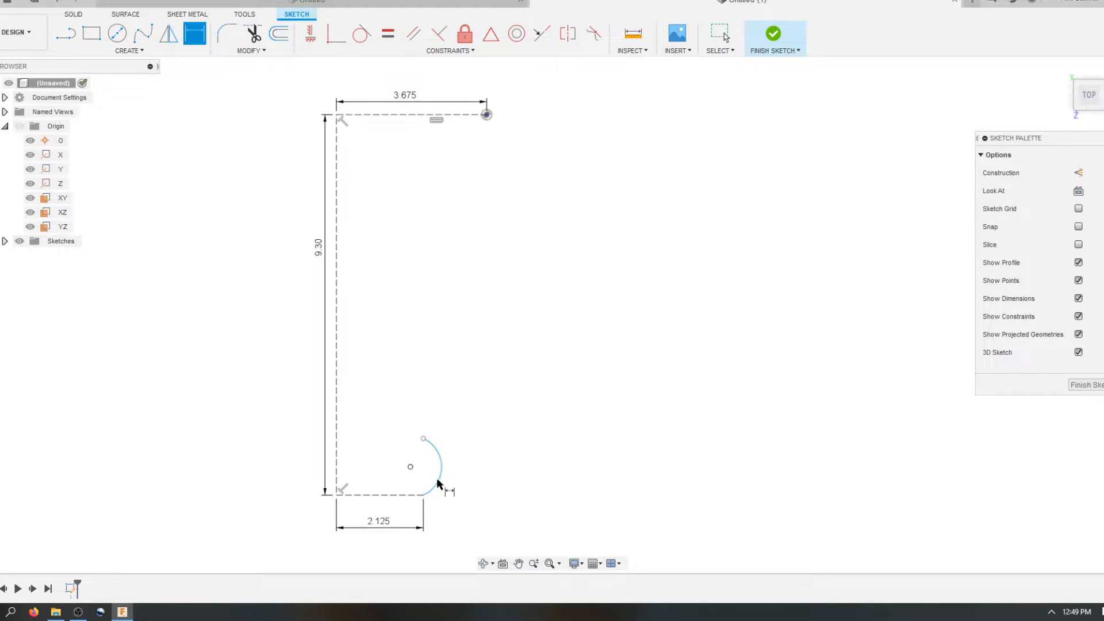
{"action": "left_click", "coordinate": [437, 484]}
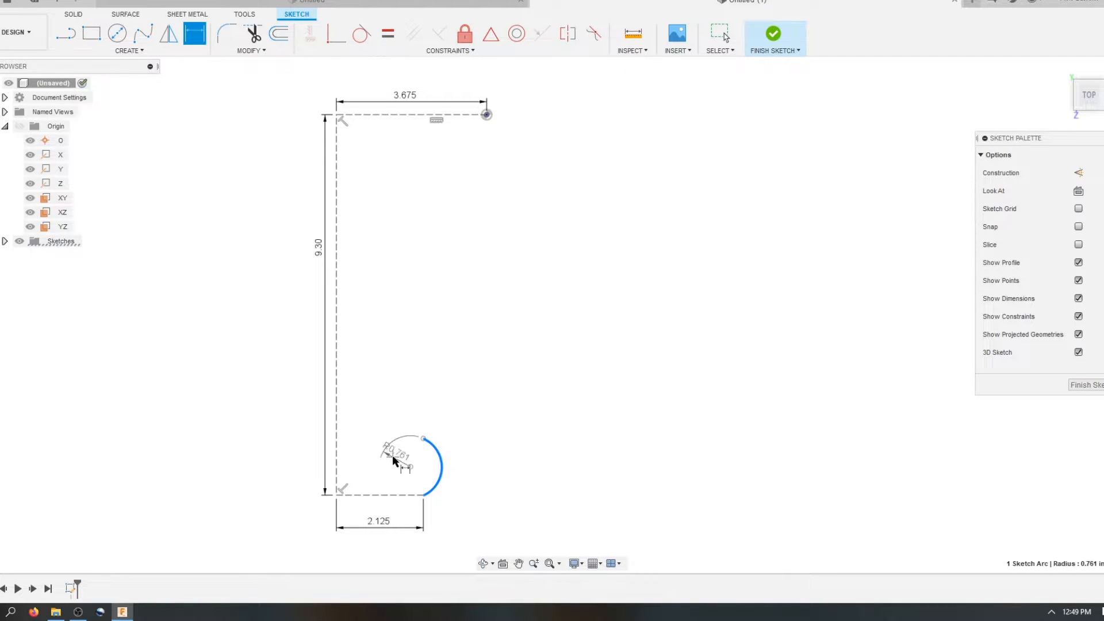
{"action": "left_click", "coordinate": [468, 468]}
{"action": "type", "text": "1"}
{"action": "key", "text": "Return"}
{"action": "key", "text": "Escape"}
{"action": "left_click_drag", "start_coordinate": [424, 421], "coordinate": [440, 455]}
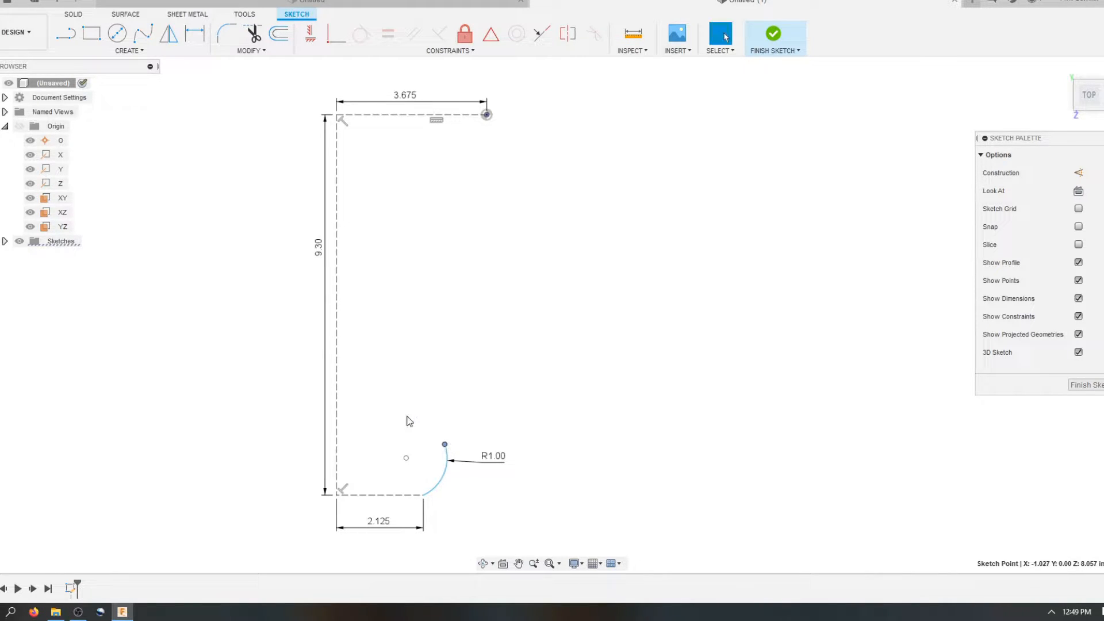
Draw a vertical line about 1 in long straight down from the origin
{"action": "left_click", "coordinate": [104, 55]}
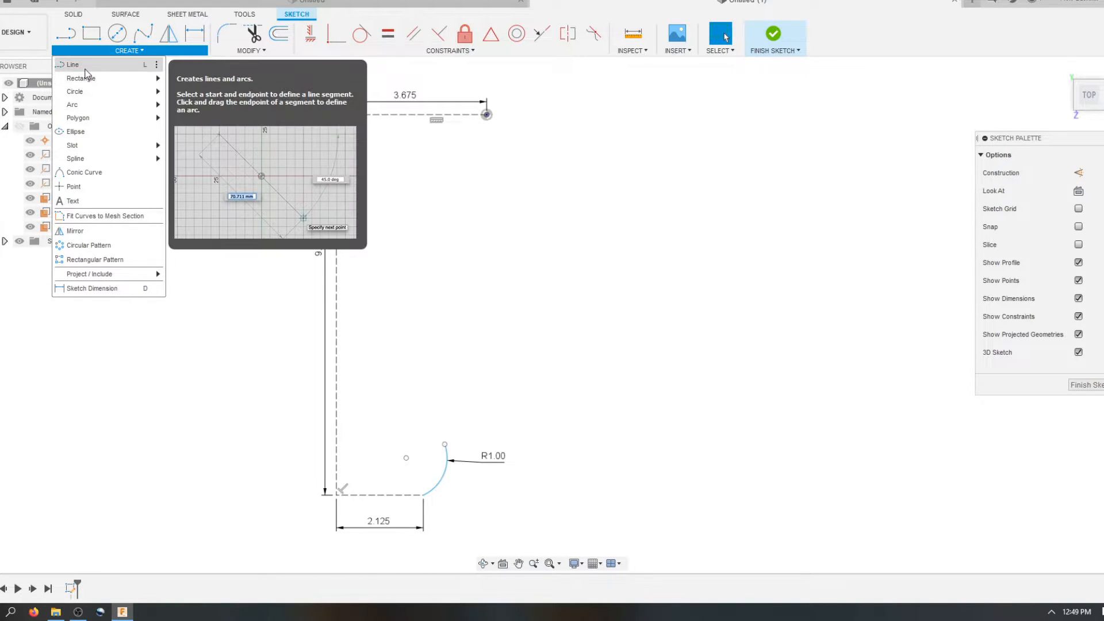
{"action": "left_click", "coordinate": [72, 64]}
{"action": "left_click", "coordinate": [487, 115]}
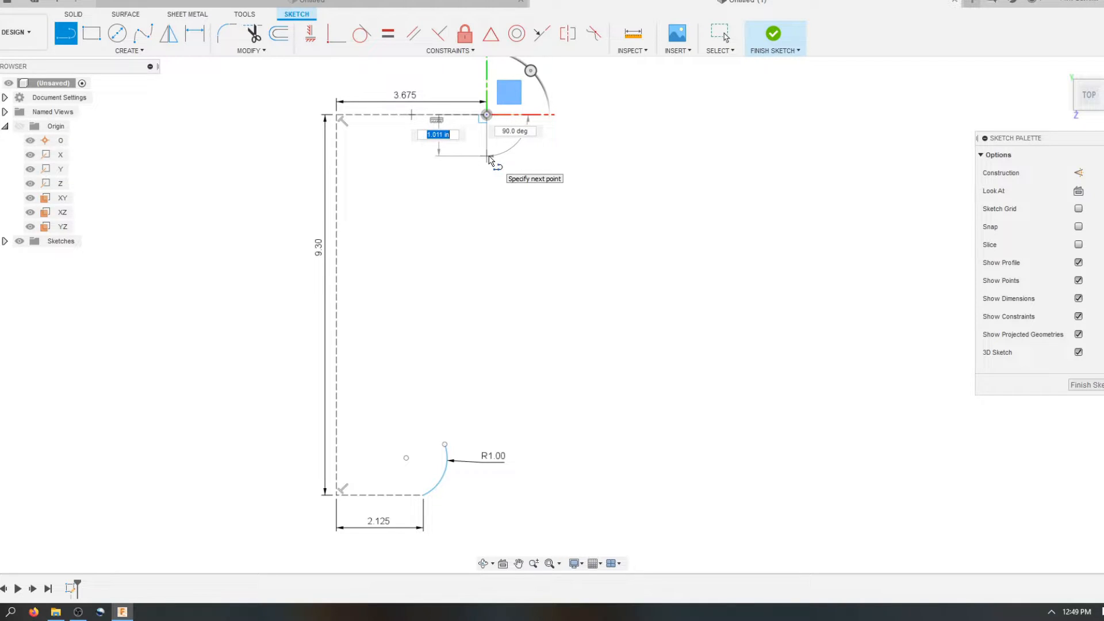
{"action": "left_click", "coordinate": [489, 154]}
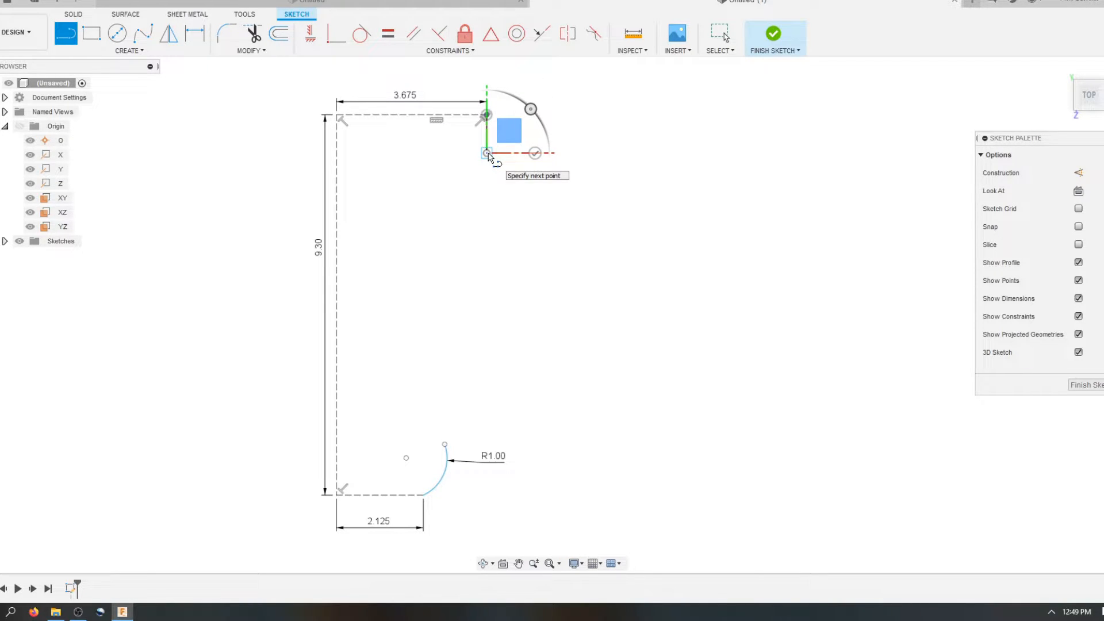
{"action": "left_click_drag", "start_coordinate": [488, 154], "coordinate": [520, 286]}
{"action": "key", "text": "Escape"}
{"action": "left_click", "coordinate": [501, 247]}
{"action": "key", "text": "Delete"}
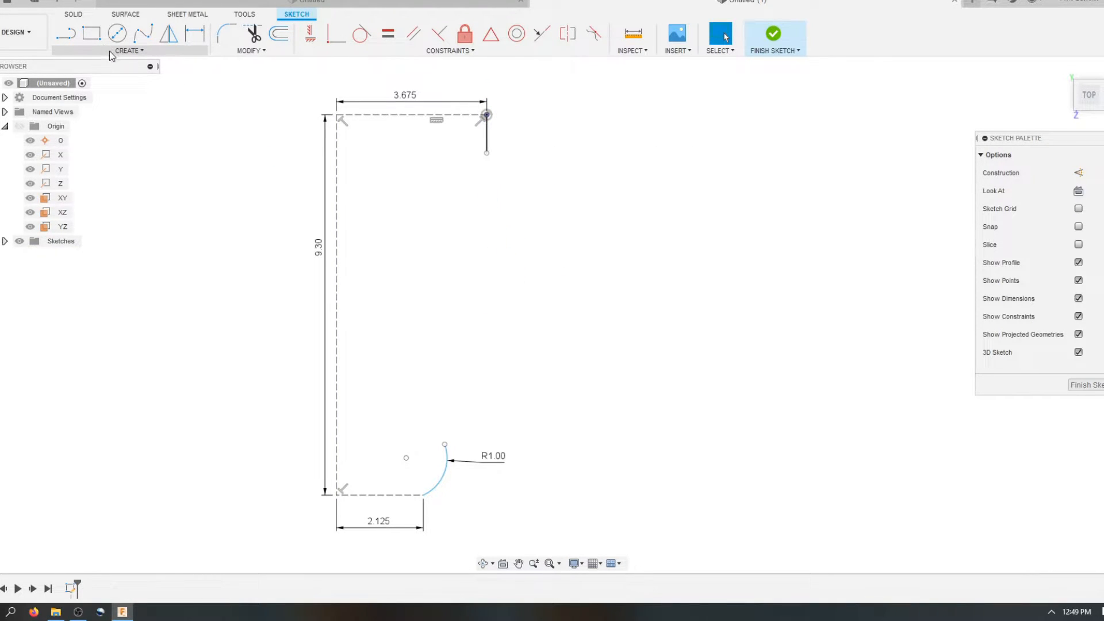
Draw a three-point arc from near the short vertical line's lower end down to the left, bulging up-left, with a radius of about 2.55 in
{"action": "left_click", "coordinate": [128, 53]}
{"action": "mouse_move", "coordinate": [151, 105]}
{"action": "left_click", "coordinate": [188, 108]}
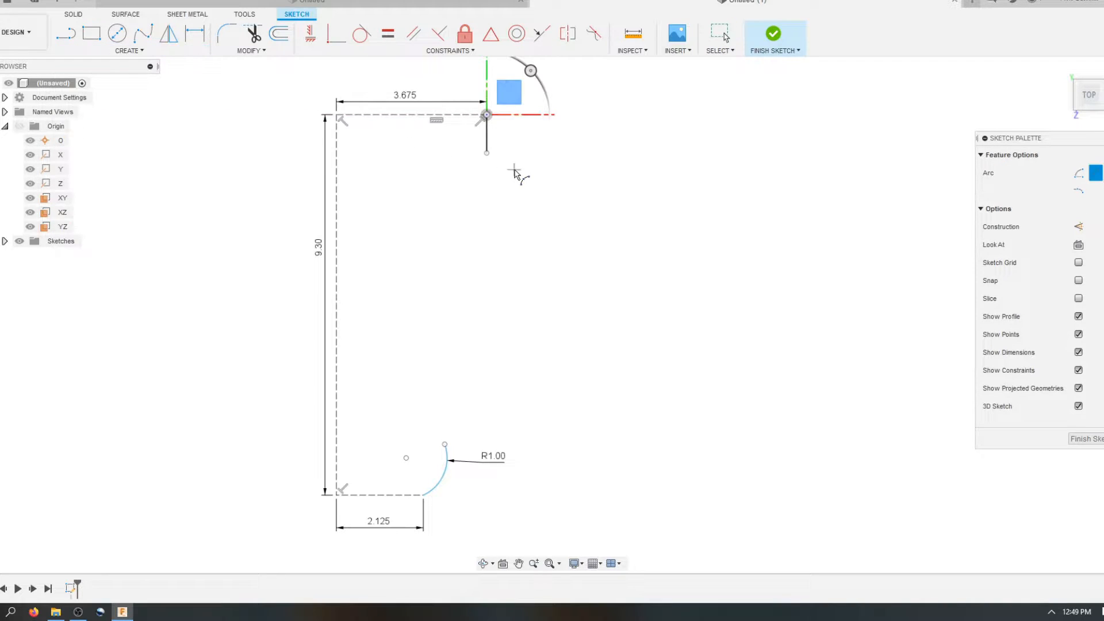
{"action": "left_click", "coordinate": [481, 154]}
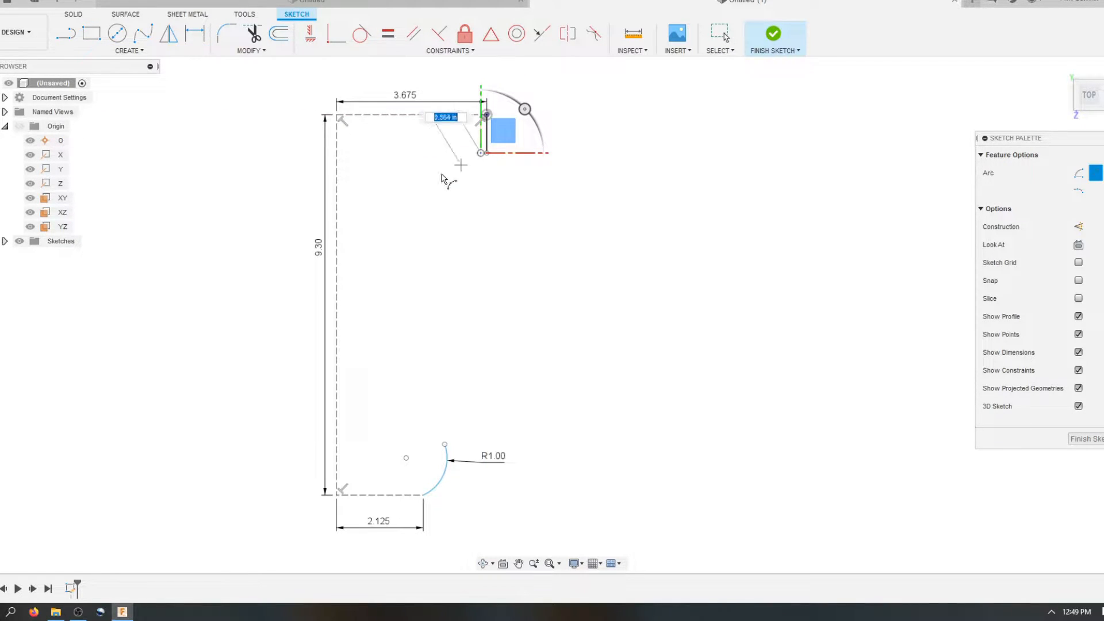
{"action": "left_click", "coordinate": [385, 252]}
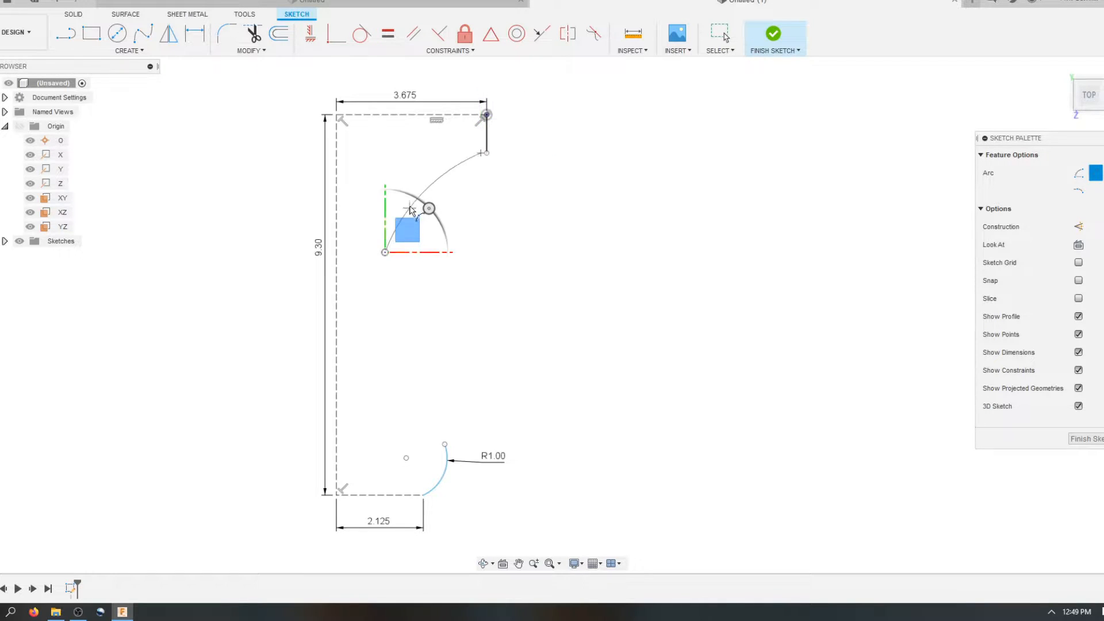
{"action": "left_click", "coordinate": [429, 180]}
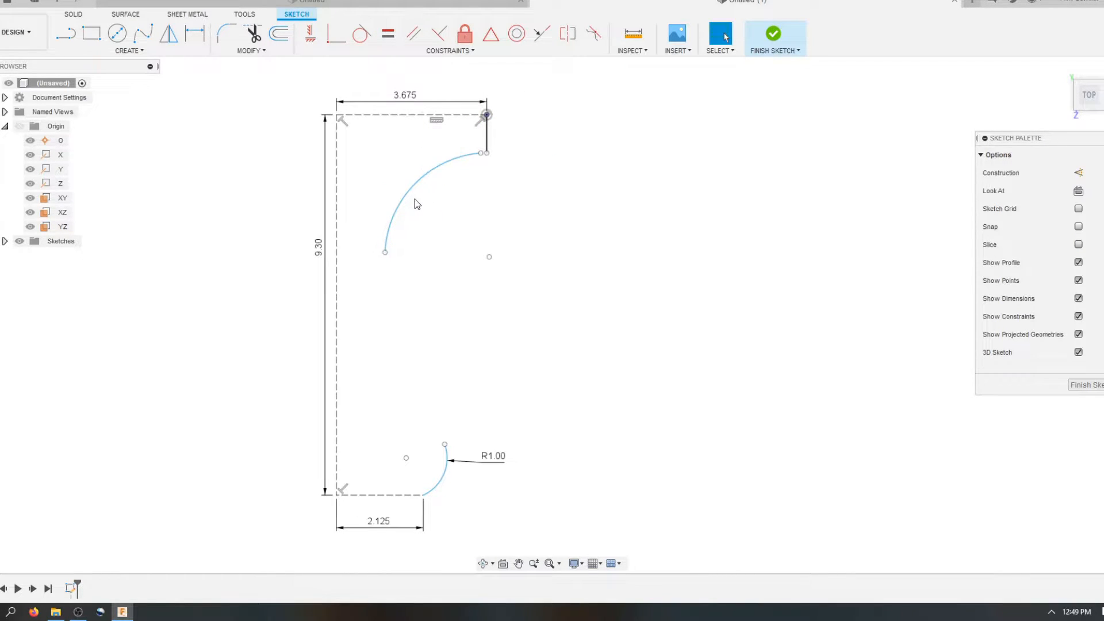
Dimension the upper arc's radius and set it to 3.125 in
{"action": "key", "text": "d"}
{"action": "left_click", "coordinate": [409, 193]}
{"action": "left_click", "coordinate": [452, 211]}
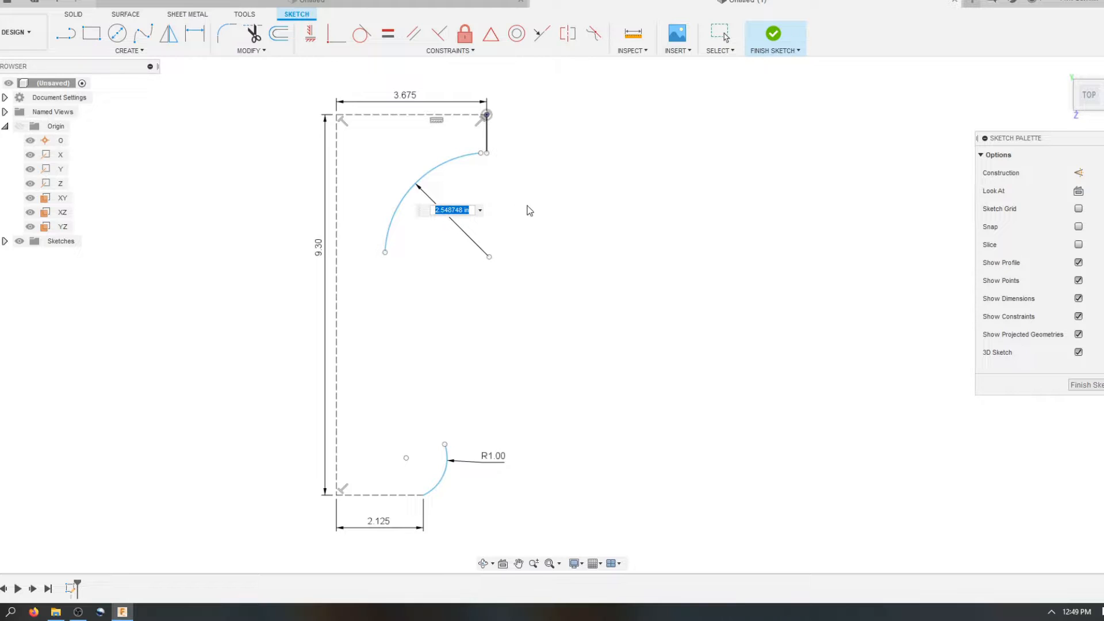
{"action": "type", "text": "3.125"}
{"action": "key", "text": "Return"}
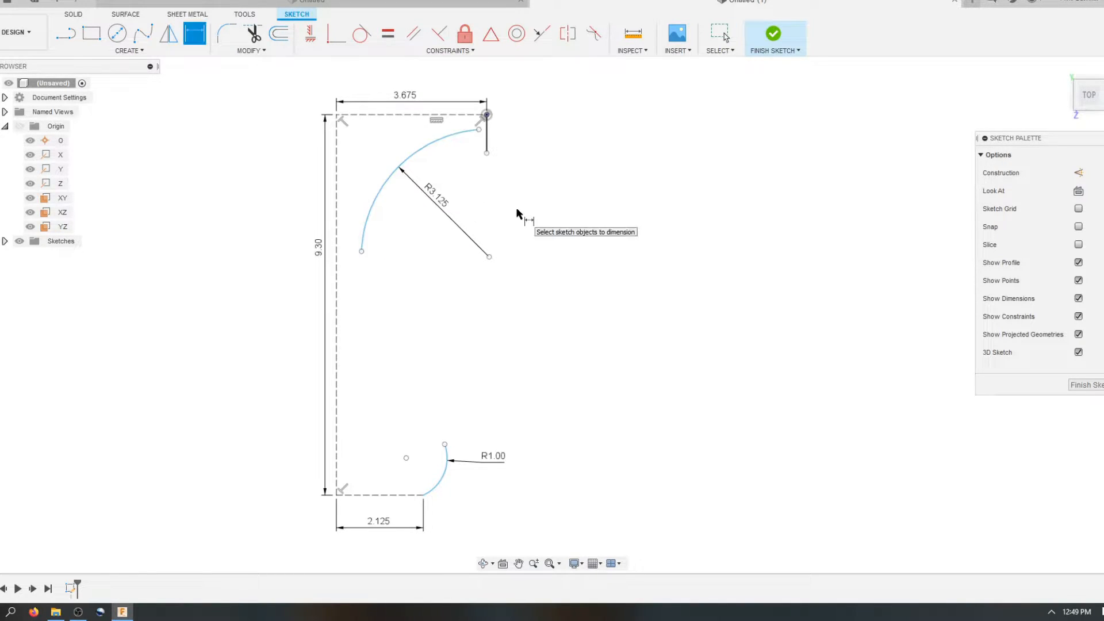
{"action": "key", "text": "Escape"}
Reposition the upper arc and make its upper endpoint coincident with the short vertical line's lower end
{"action": "left_click_drag", "start_coordinate": [483, 160], "coordinate": [475, 163]}
{"action": "left_click_drag", "start_coordinate": [386, 184], "coordinate": [432, 212]}
{"action": "left_click", "coordinate": [476, 146]}
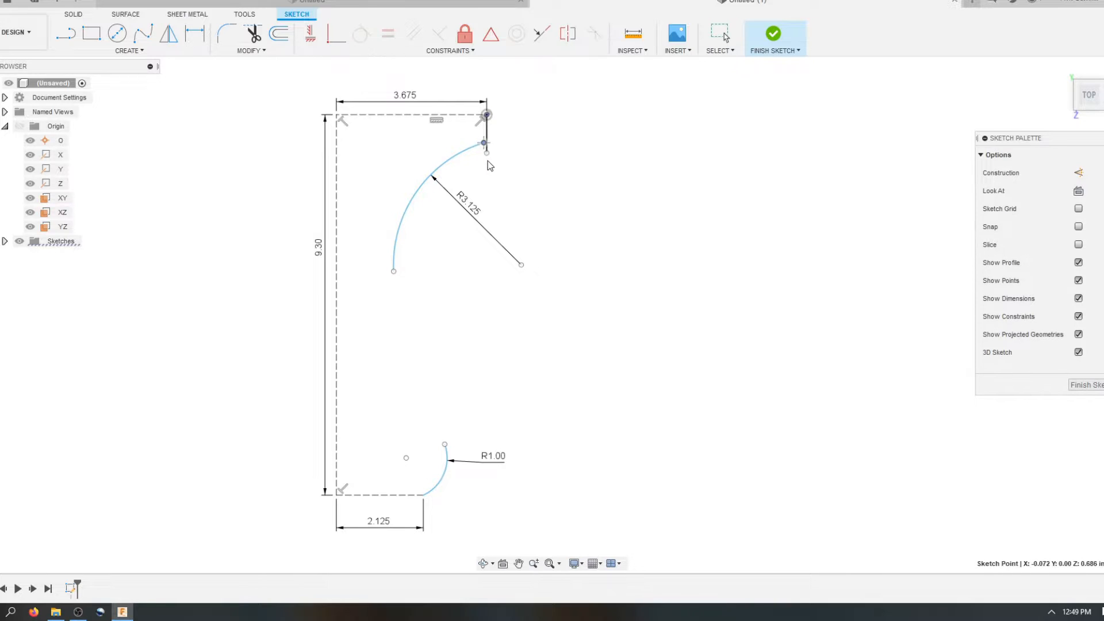
{"action": "left_click", "coordinate": [336, 34]}
Adjust the upper arc by moving its free lower end and curve toward the long vertical construction line
{"action": "left_click_drag", "start_coordinate": [412, 280], "coordinate": [370, 243]}
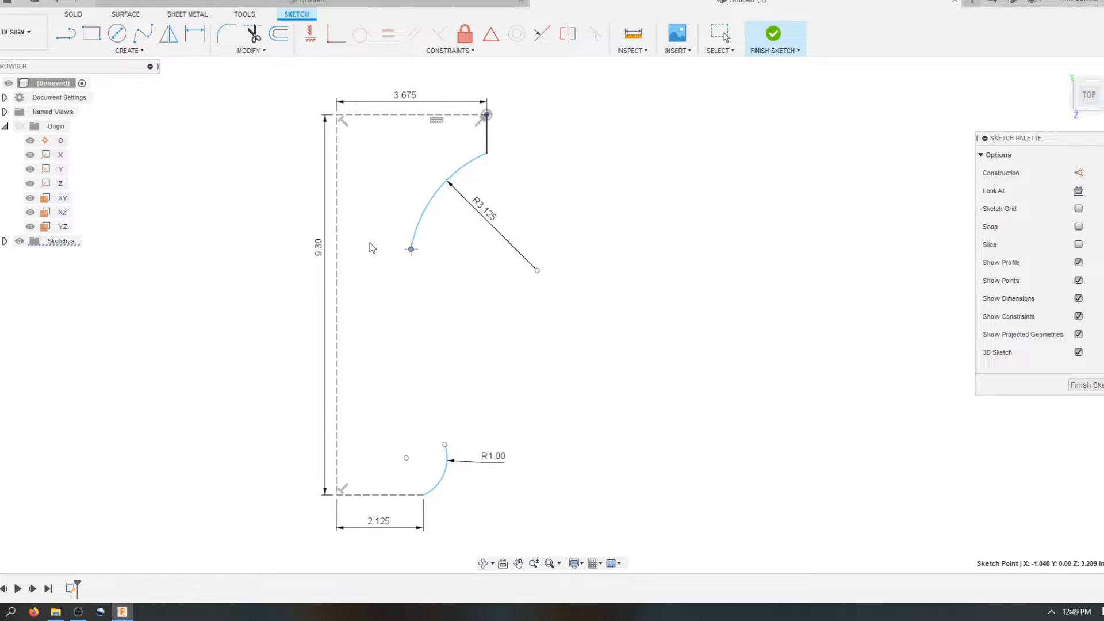
{"action": "key", "text": "Escape"}
{"action": "left_click", "coordinate": [553, 326]}
{"action": "left_click_drag", "start_coordinate": [416, 231], "coordinate": [379, 243]}
Dimension the short vertical line below the origin and set its length to 0.95 in
{"action": "key", "text": "d"}
{"action": "left_click", "coordinate": [486, 140]}
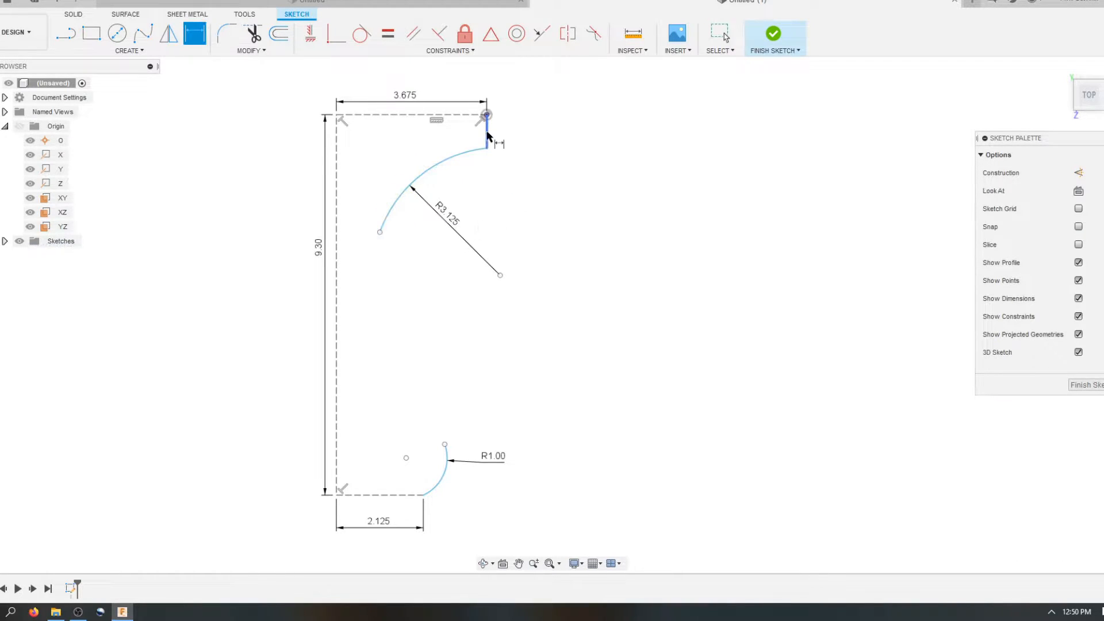
{"action": "left_click", "coordinate": [531, 151]}
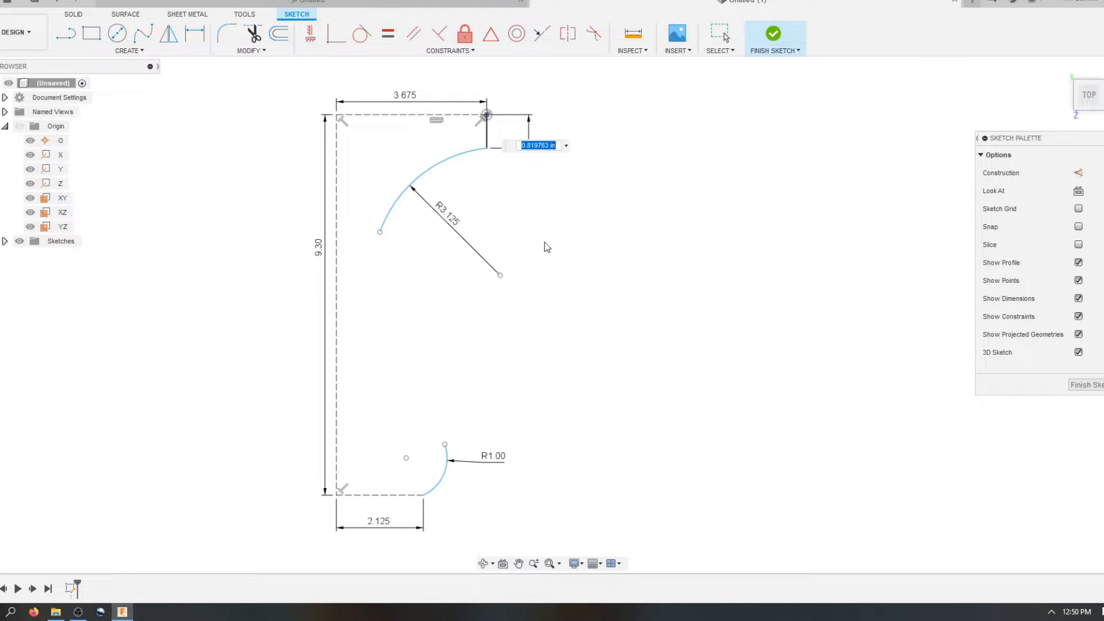
{"action": "type", "text": ".95"}
{"action": "key", "text": "Return"}
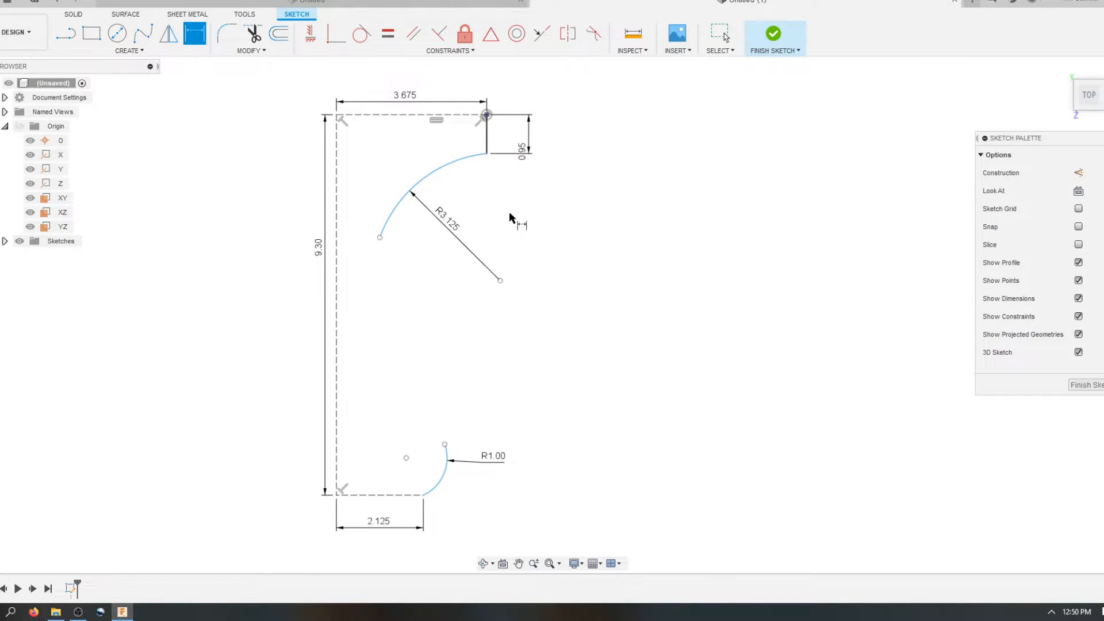
{"action": "key", "text": "Escape"}
Fine-tune the upper arc's position and free lower endpoint, shifting it slightly away from the long vertical construction line
{"action": "scroll", "coordinate": [492, 193], "scroll_direction": "down", "scroll_amount": 2}
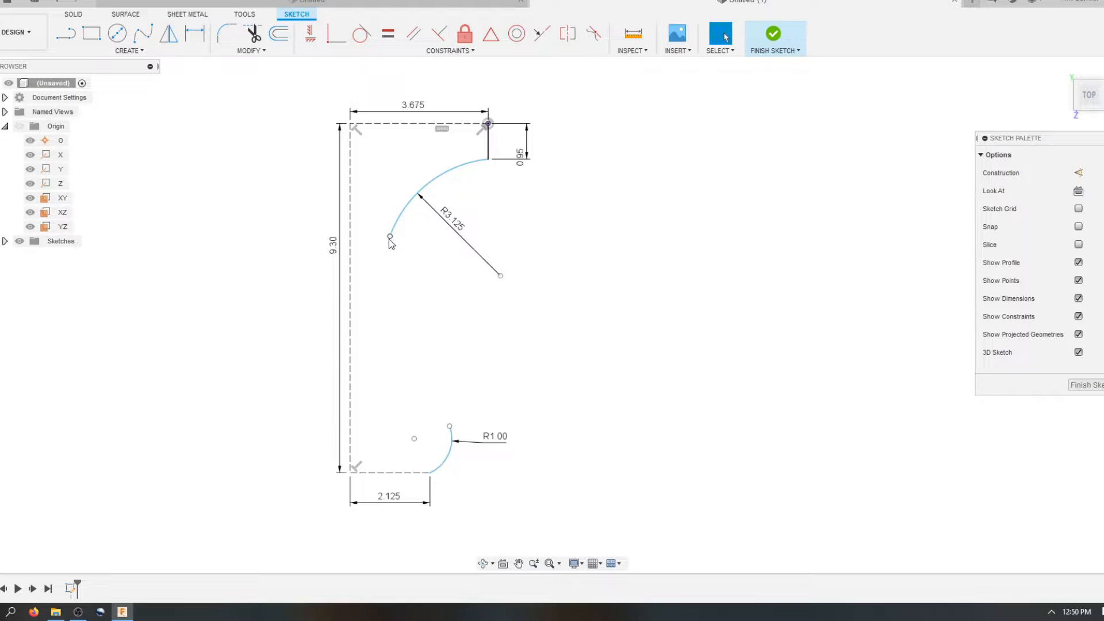
{"action": "left_click_drag", "start_coordinate": [390, 239], "coordinate": [389, 268]}
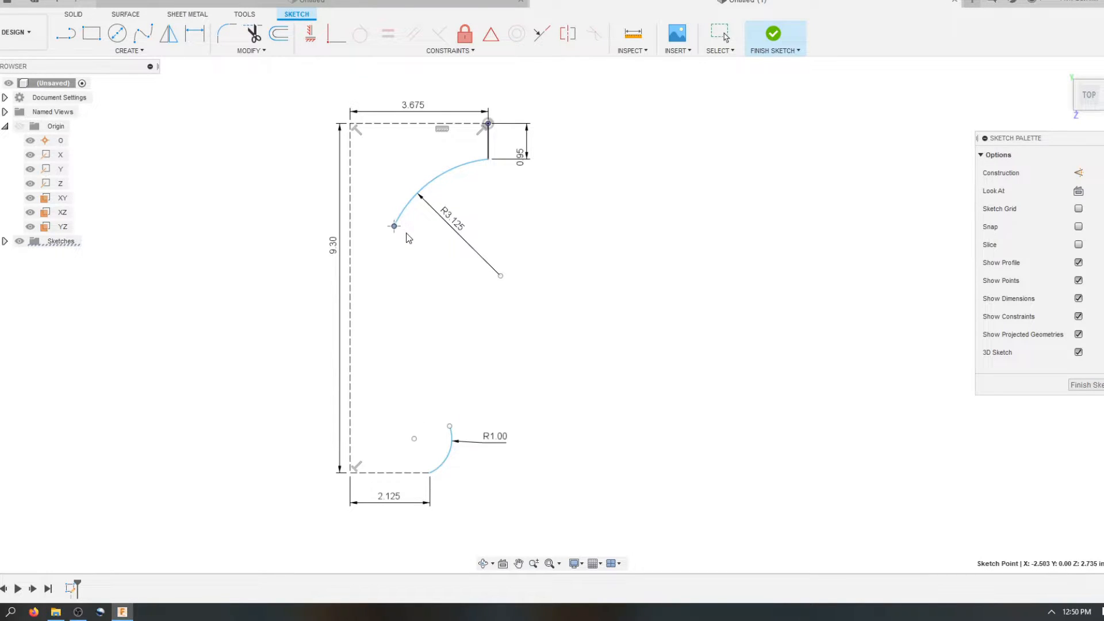
{"action": "left_click", "coordinate": [419, 261]}
{"action": "mouse_move", "coordinate": [403, 212]}
{"action": "left_mouse_down"}
{"action": "mouse_move", "coordinate": [420, 226]}
{"action": "mouse_move", "coordinate": [405, 225]}
{"action": "left_mouse_up"}
{"action": "left_click", "coordinate": [423, 276]}
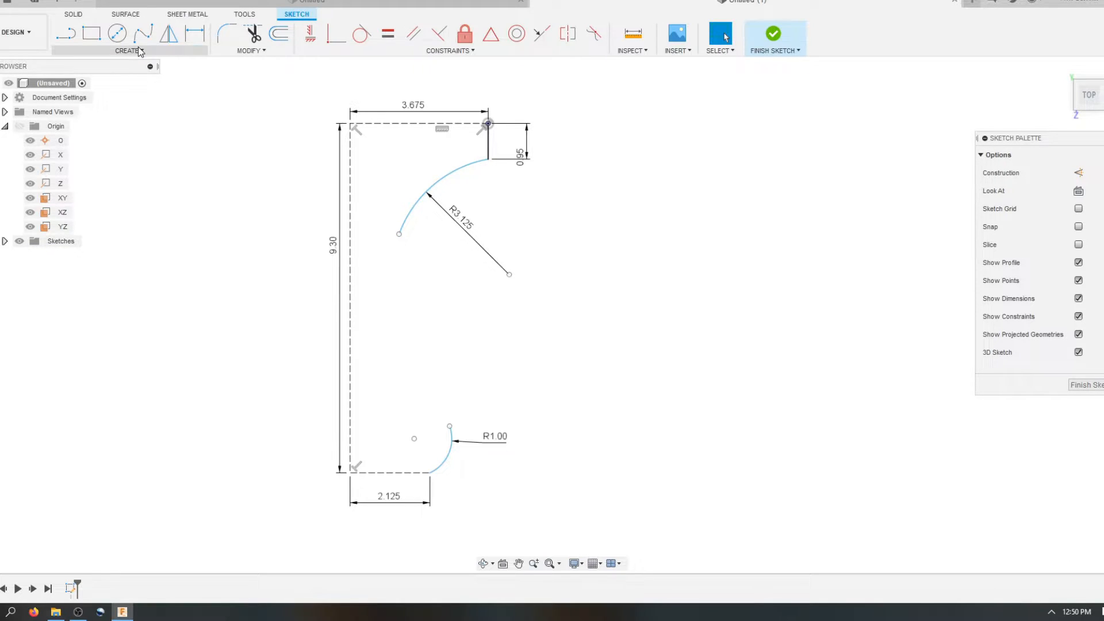
Draw a three-point arc bulging left from the upper arc's lower endpoint to the 1 in arc's upper endpoint
{"action": "left_click", "coordinate": [129, 51]}
{"action": "mouse_move", "coordinate": [115, 104]}
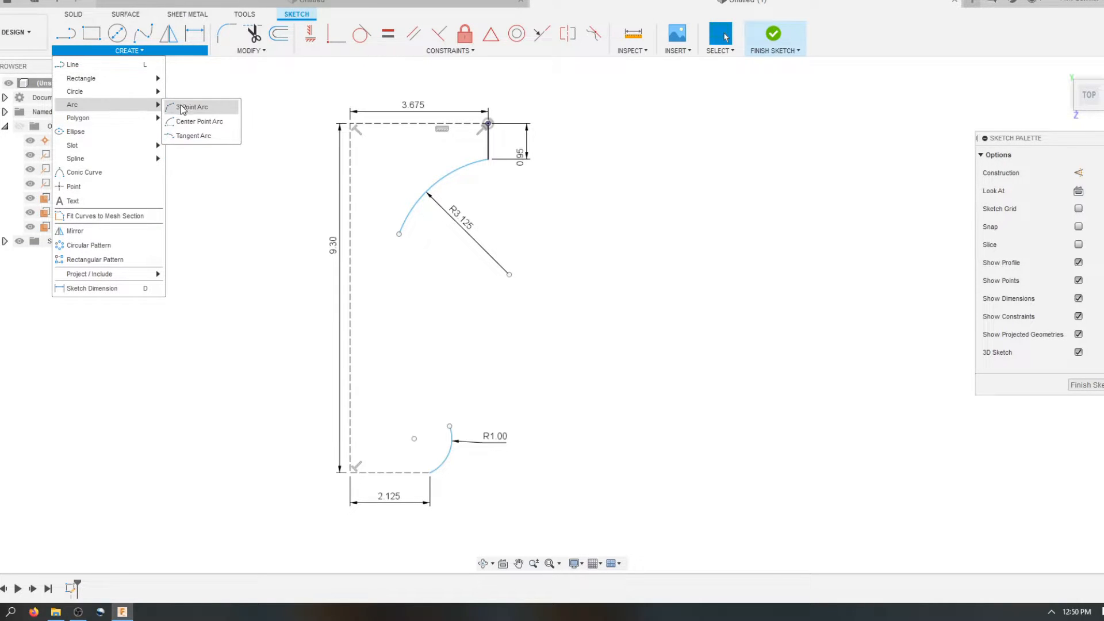
{"action": "left_click", "coordinate": [180, 106]}
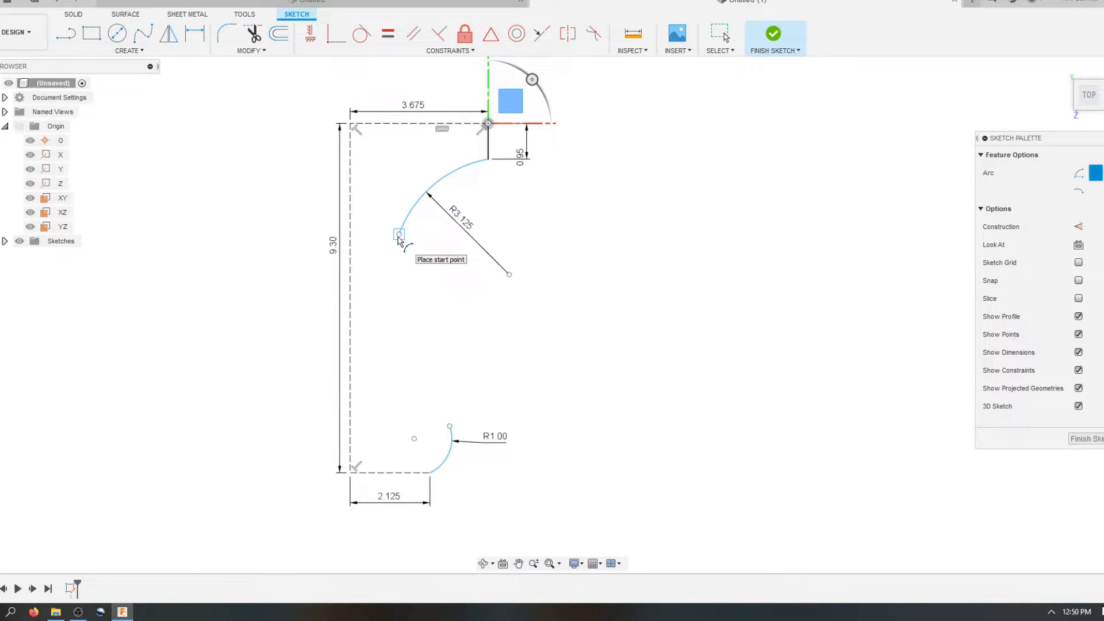
{"action": "left_click", "coordinate": [399, 235]}
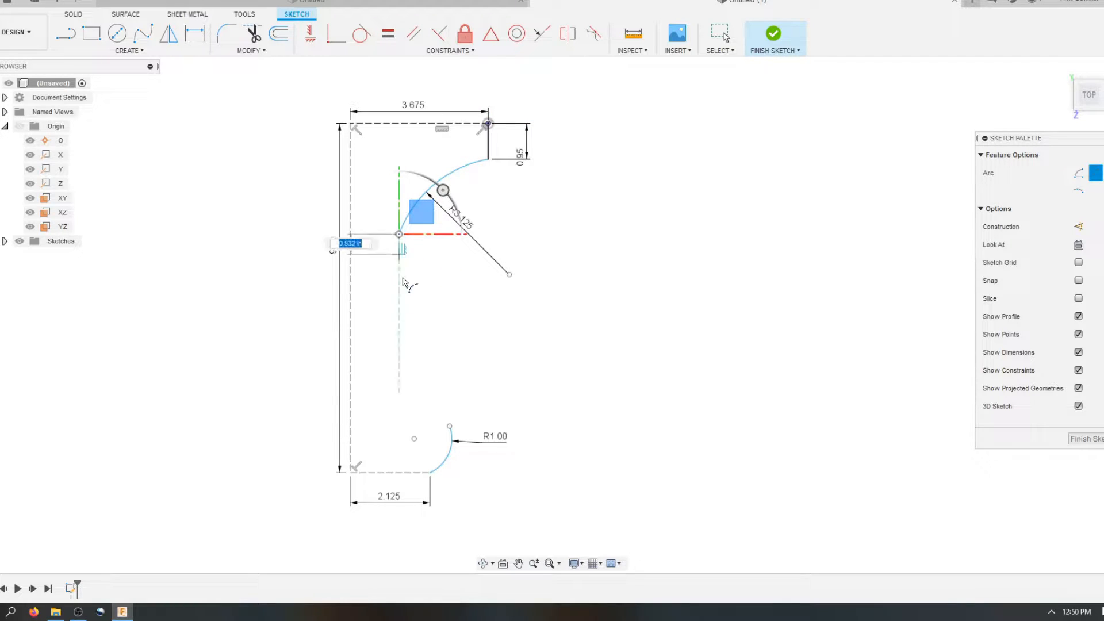
{"action": "left_click", "coordinate": [450, 426]}
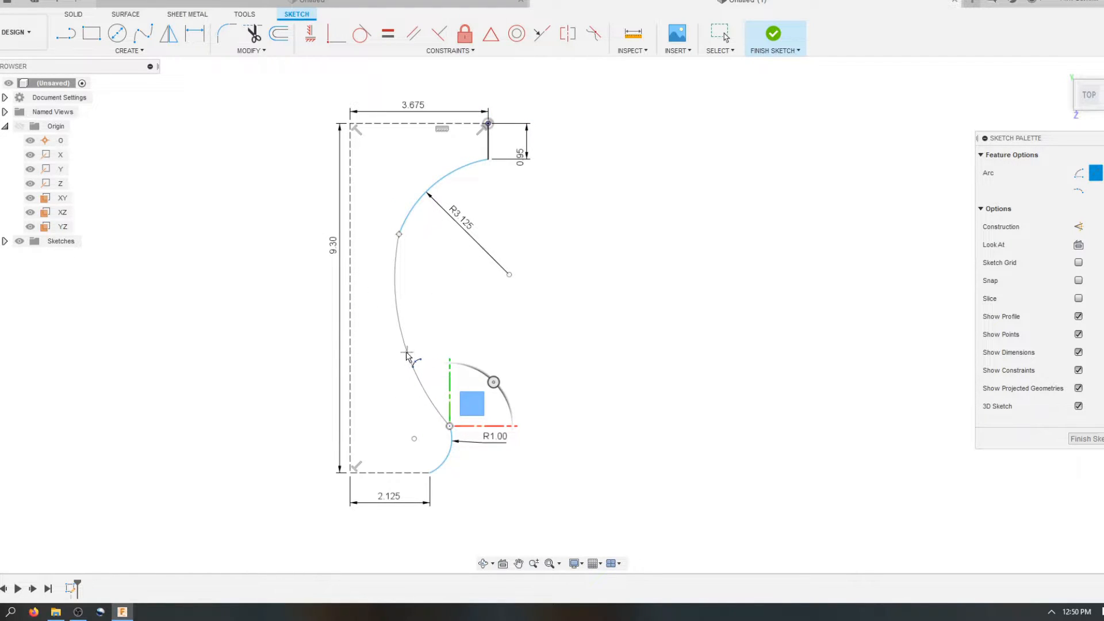
{"action": "left_click", "coordinate": [406, 353]}
{"action": "key", "text": "Escape"}
Dimension the middle arc's radius and set it to 5.275 in
{"action": "key", "text": "d"}
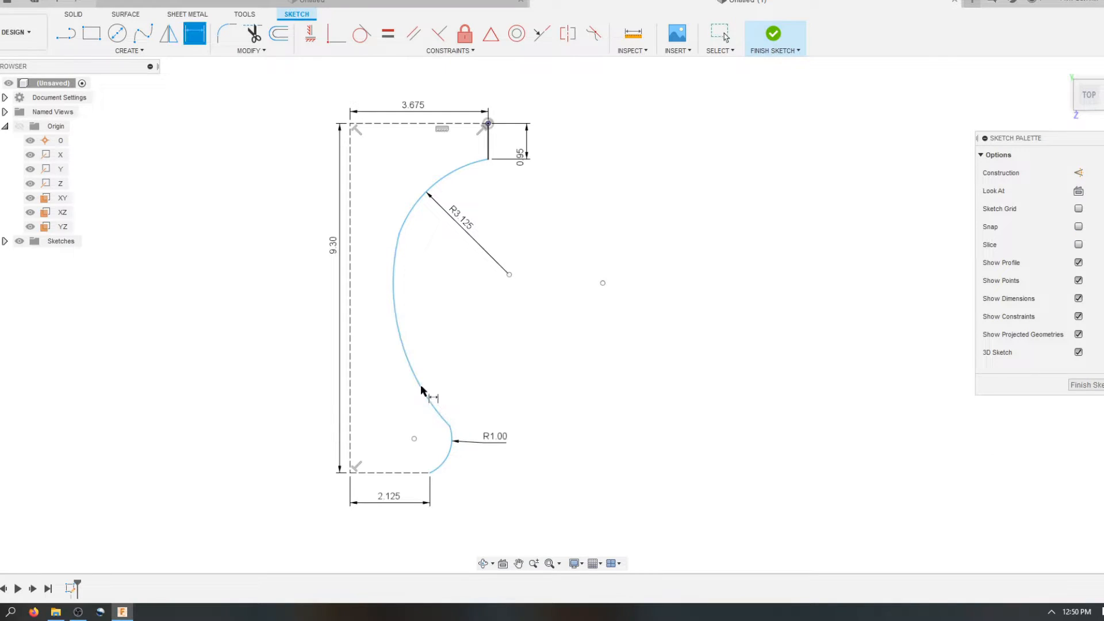
{"action": "left_click", "coordinate": [424, 384]}
{"action": "type", "text": "5.275"}
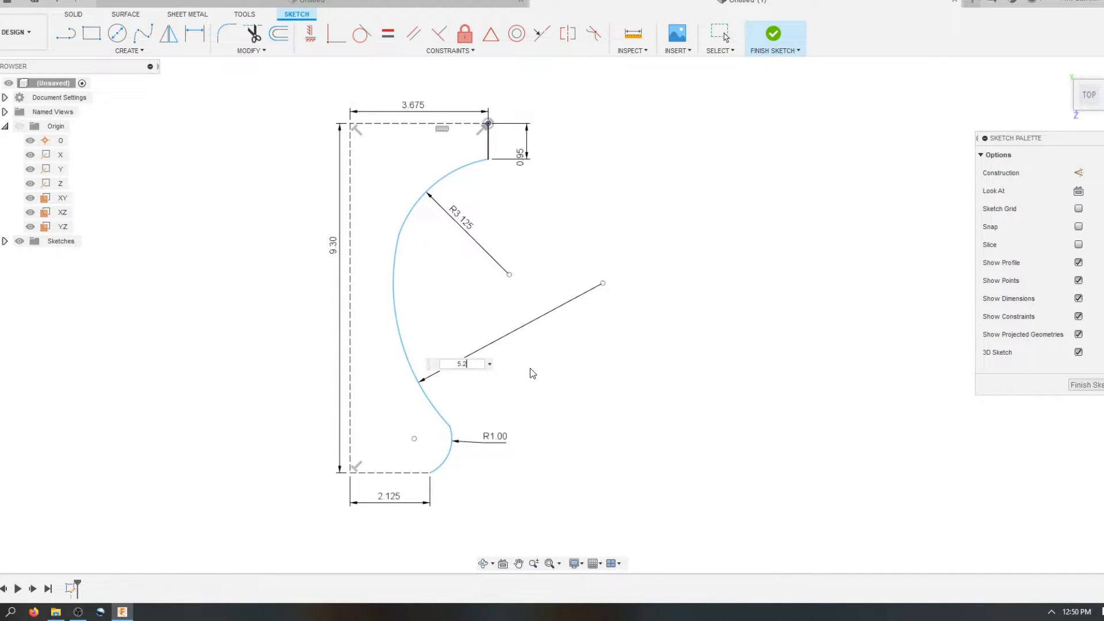
{"action": "key", "text": "Return"}
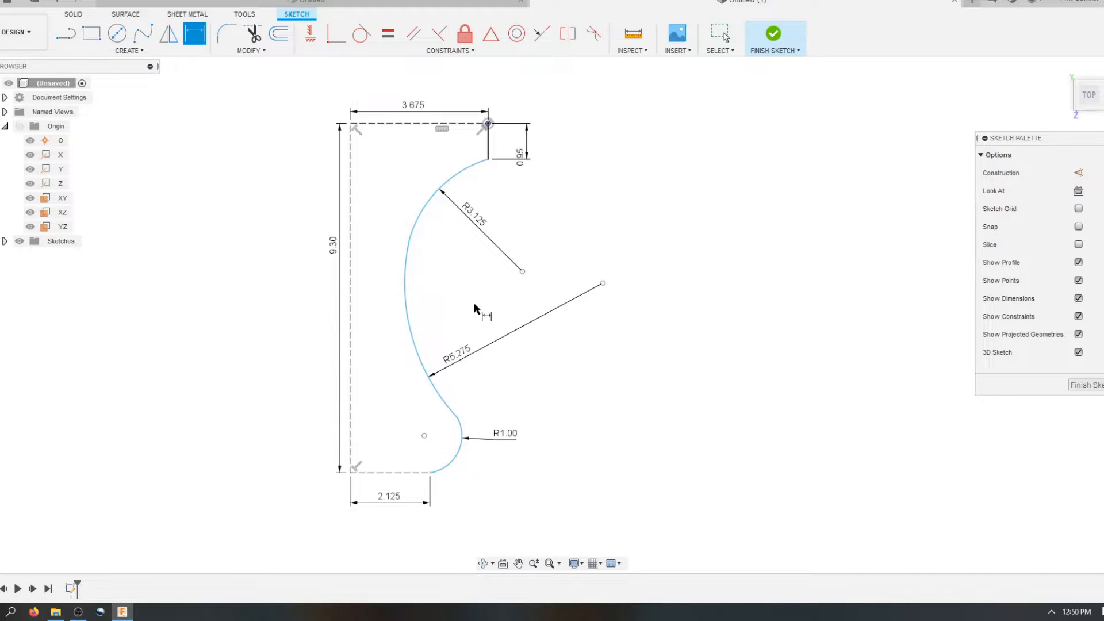
{"action": "key", "text": "Escape"}
Shift the joint between the middle and lower arcs to the left and make these two arcs tangent
{"action": "left_click_drag", "start_coordinate": [457, 416], "coordinate": [438, 421]}
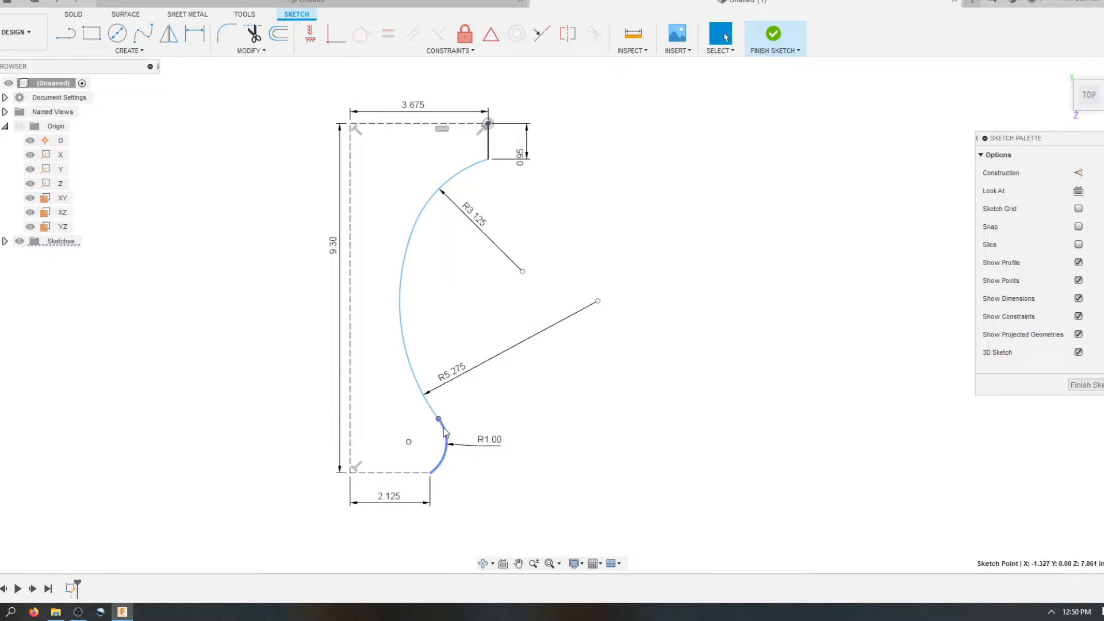
{"action": "left_click", "coordinate": [444, 432]}
{"action": "left_click", "coordinate": [427, 399]}
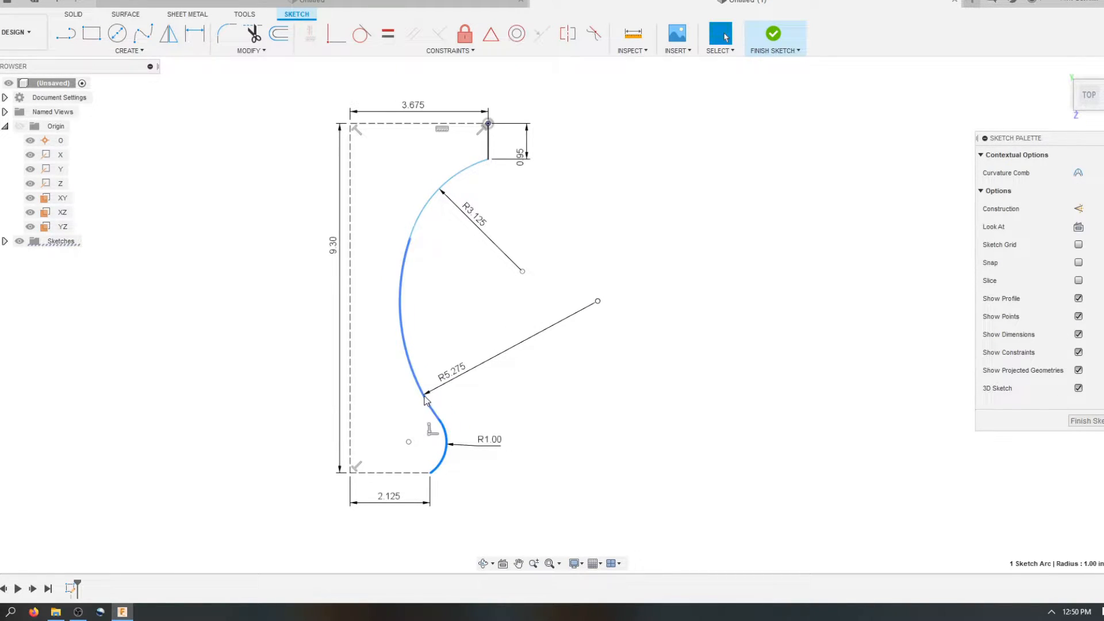
{"action": "left_click", "coordinate": [361, 34]}
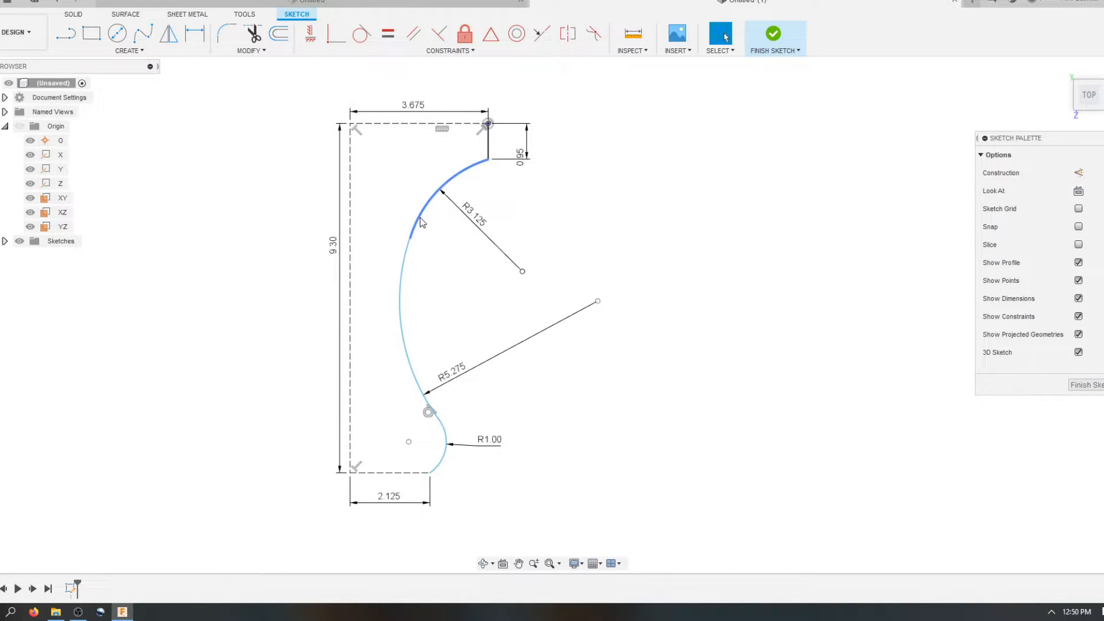
Make the upper 3.125 in arc tangent to the middle 5.275 in arc
{"action": "left_click", "coordinate": [418, 221]}
{"action": "left_click", "coordinate": [414, 257]}
{"action": "left_click", "coordinate": [361, 34]}
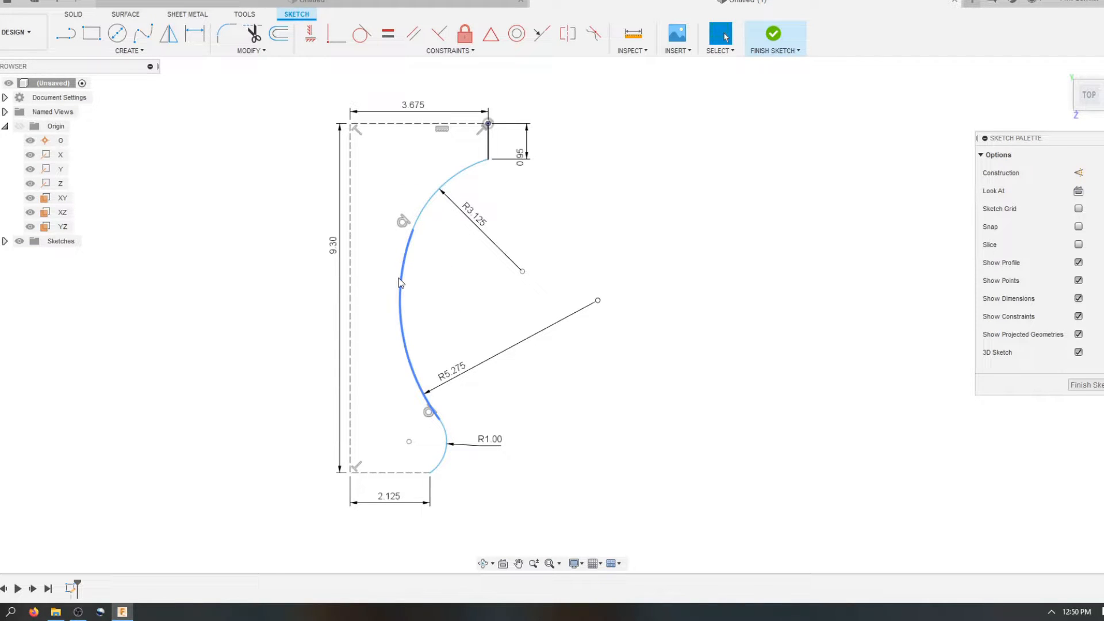
Reshape the tangent arcs by moving the middle arc closer to the long construction line and its lower joint down and left
{"action": "mouse_move", "coordinate": [399, 279]}
{"action": "left_mouse_down"}
{"action": "mouse_move", "coordinate": [373, 280]}
{"action": "mouse_move", "coordinate": [400, 285]}
{"action": "mouse_move", "coordinate": [375, 283]}
{"action": "mouse_move", "coordinate": [387, 287]}
{"action": "left_mouse_up"}
{"action": "left_click", "coordinate": [427, 301]}
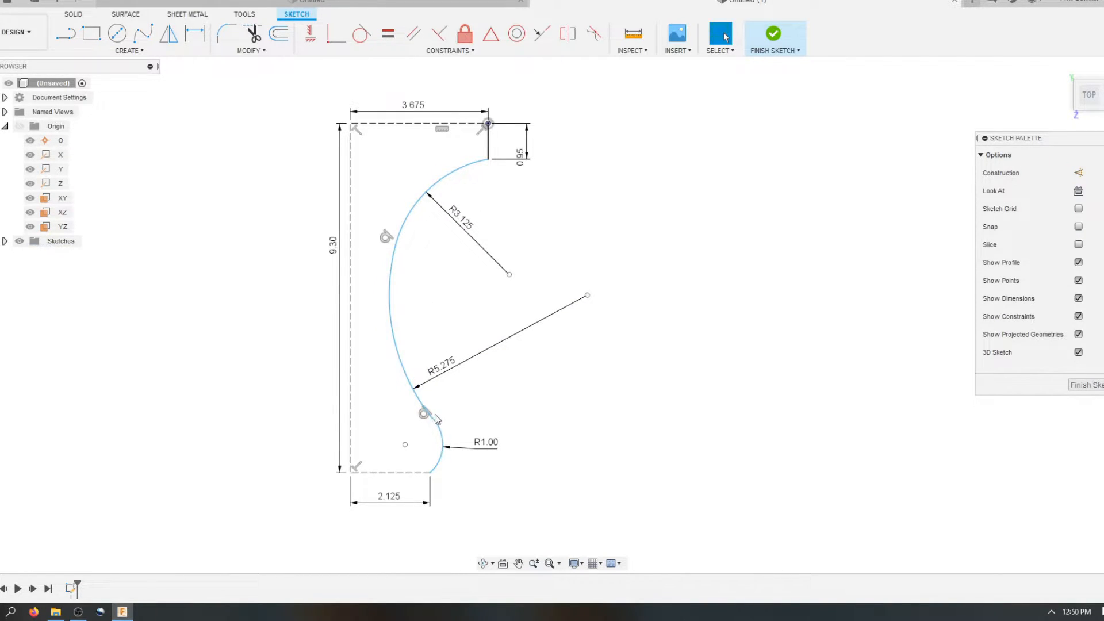
{"action": "left_click_drag", "start_coordinate": [436, 425], "coordinate": [431, 436]}
{"action": "left_click", "coordinate": [402, 236]}
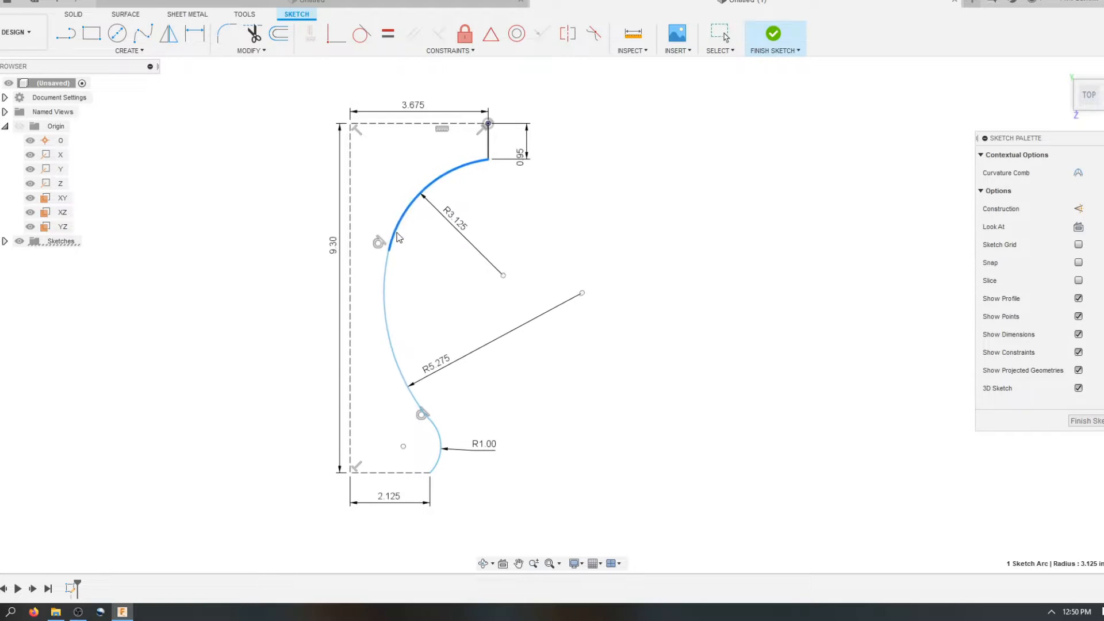
{"action": "left_click", "coordinate": [443, 288]}
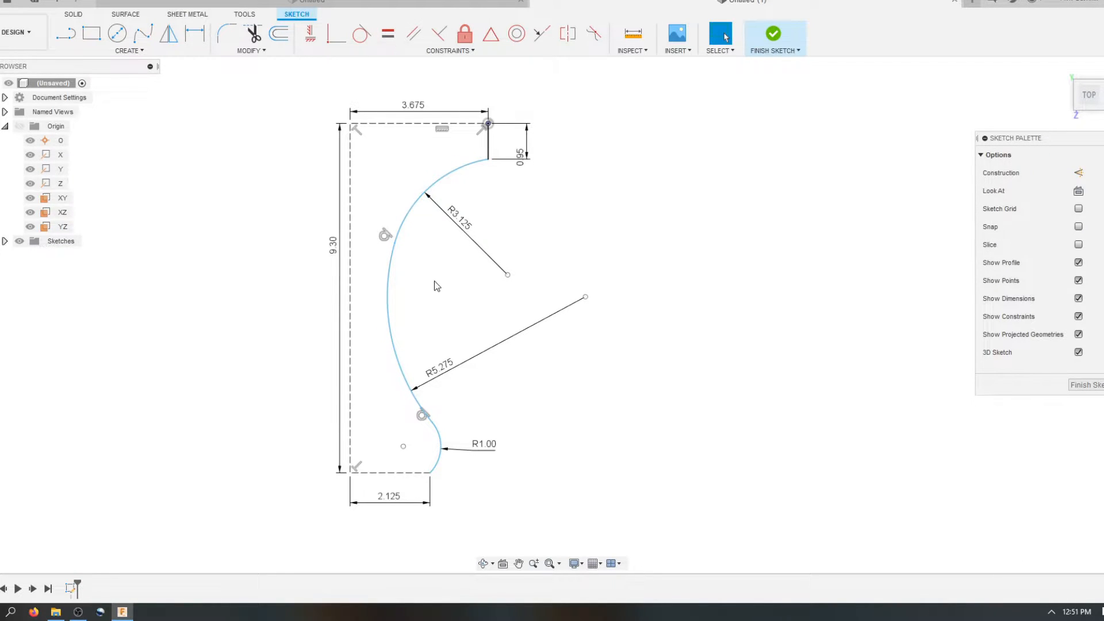
{"action": "scroll", "coordinate": [434, 279], "scroll_direction": "down", "scroll_amount": 1}
{"action": "scroll", "coordinate": [505, 291], "scroll_direction": "up", "scroll_amount": 1}
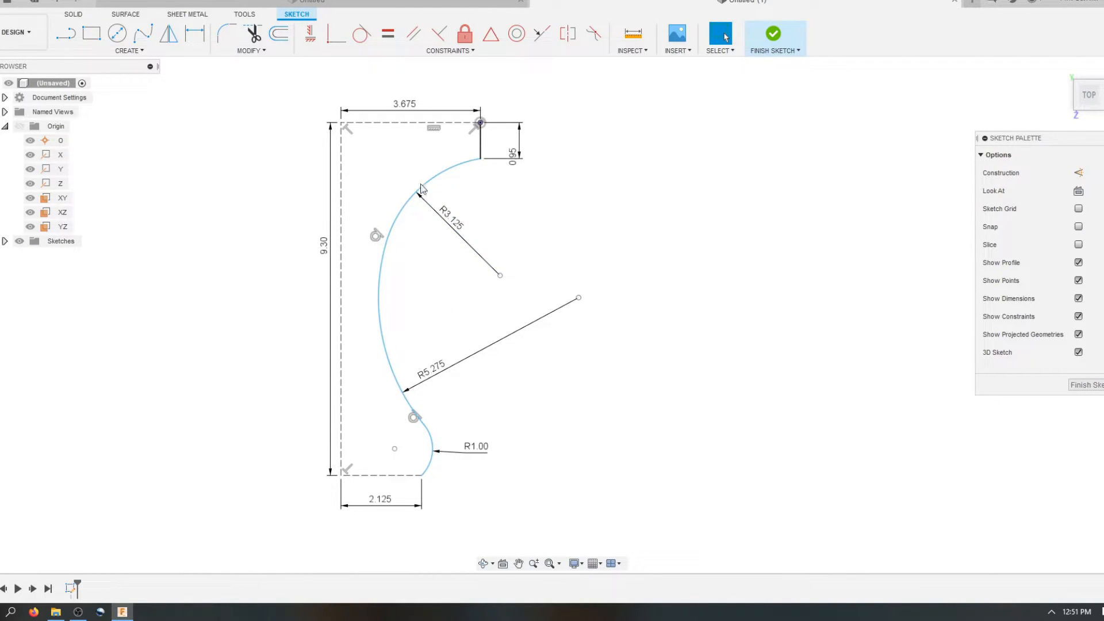
{"action": "left_click_drag", "start_coordinate": [385, 339], "coordinate": [382, 328]}
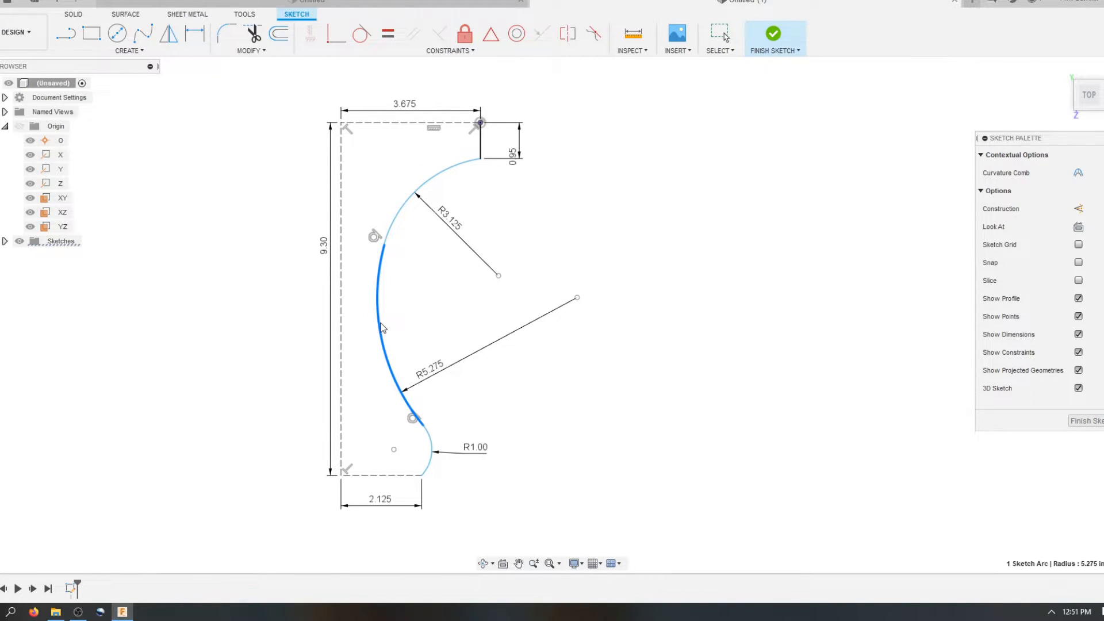
{"action": "left_click", "coordinate": [468, 386]}
{"action": "mouse_move", "coordinate": [424, 426]}
{"action": "left_mouse_down"}
{"action": "mouse_move", "coordinate": [402, 440]}
{"action": "mouse_move", "coordinate": [398, 426]}
{"action": "mouse_move", "coordinate": [419, 437]}
{"action": "left_mouse_up"}
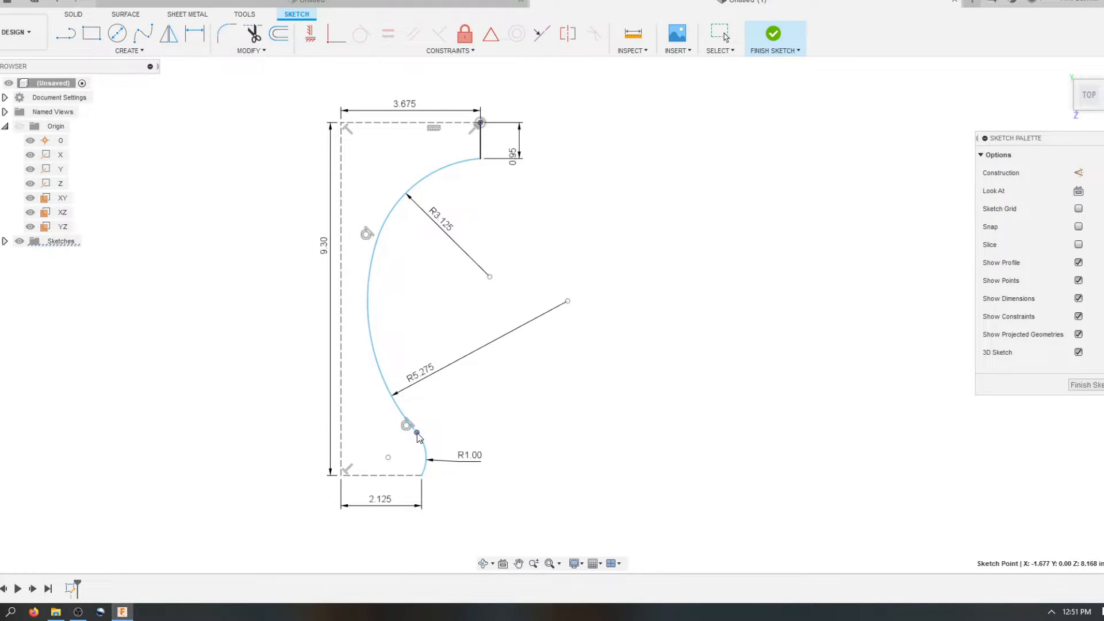
{"action": "left_click", "coordinate": [401, 281]}
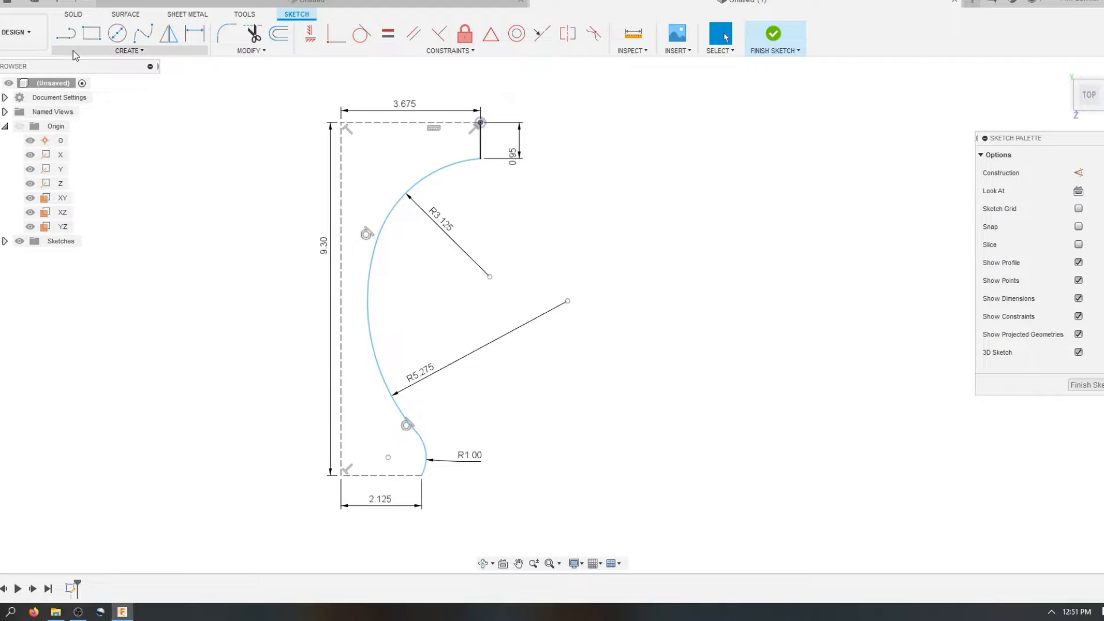
Draw a vertical line about 2.24 in long just left of the middle arc and make it tangent to that arc
{"action": "key", "text": "l"}
{"action": "left_click", "coordinate": [357, 248]}
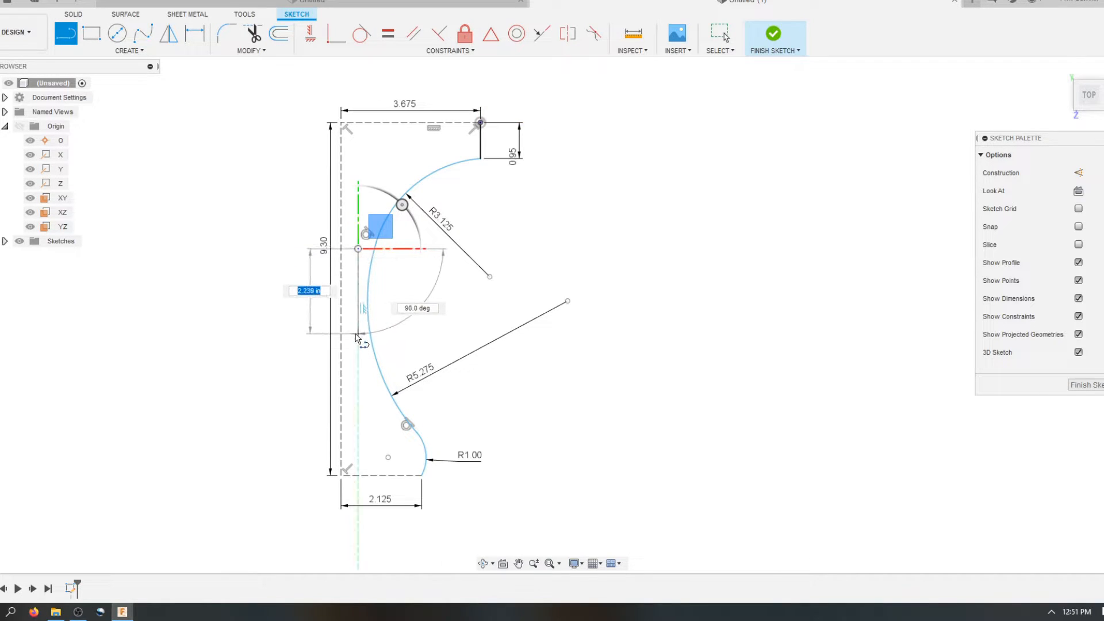
{"action": "left_click", "coordinate": [358, 333]}
{"action": "key", "text": "Escape"}
{"action": "left_click", "coordinate": [357, 298]}
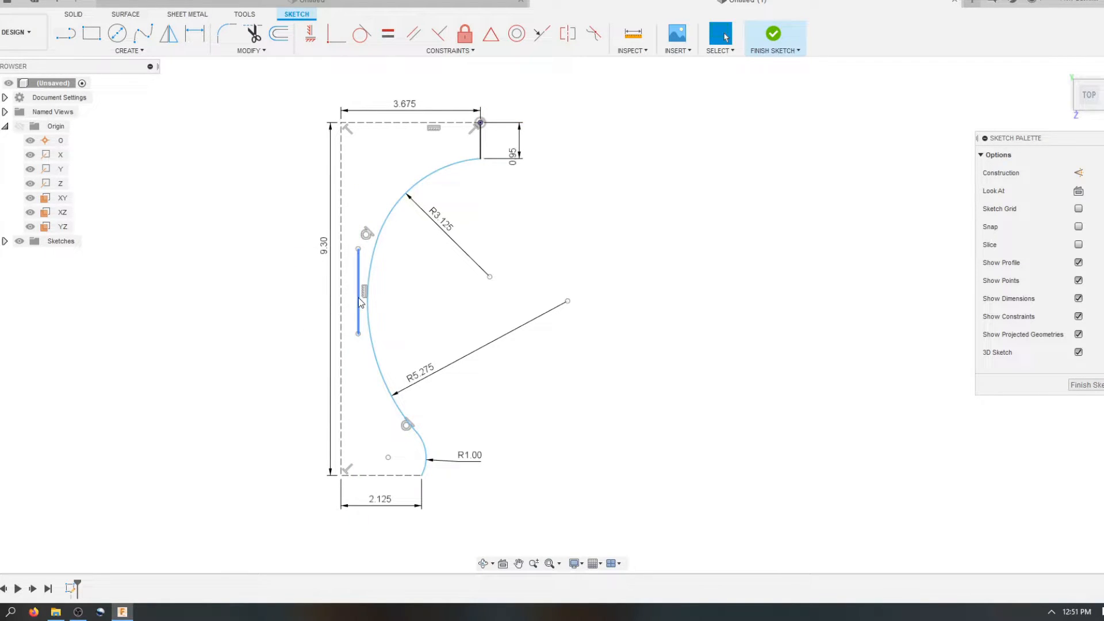
{"action": "left_click", "coordinate": [360, 35]}
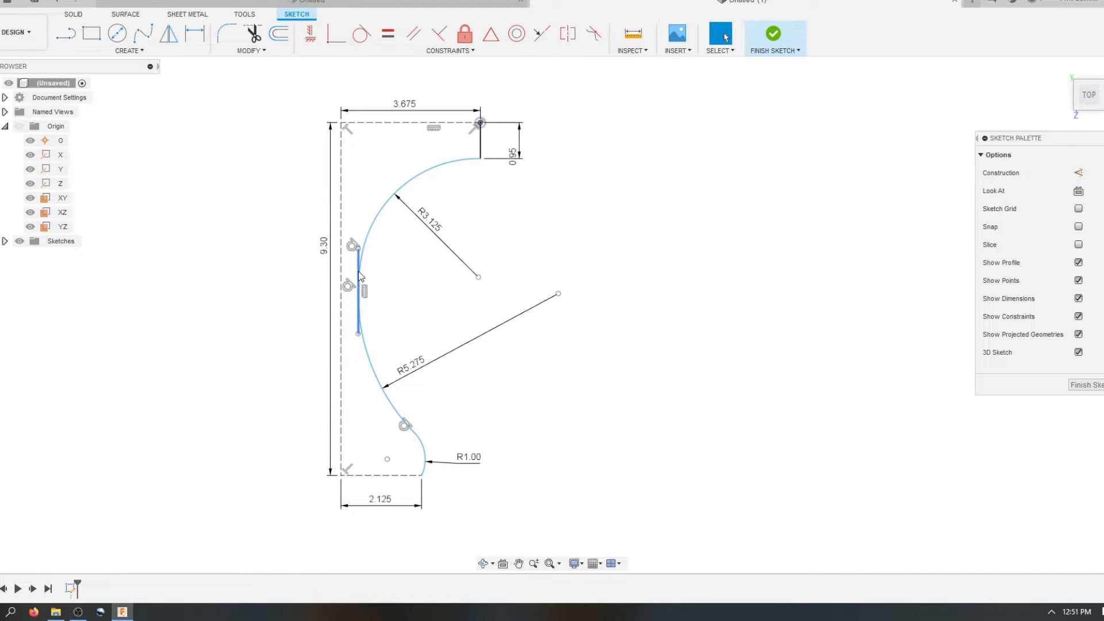
Move the vertical tangent line right to about 0.74 in from the long construction line and dimension that distance
{"action": "left_click_drag", "start_coordinate": [356, 262], "coordinate": [371, 265]}
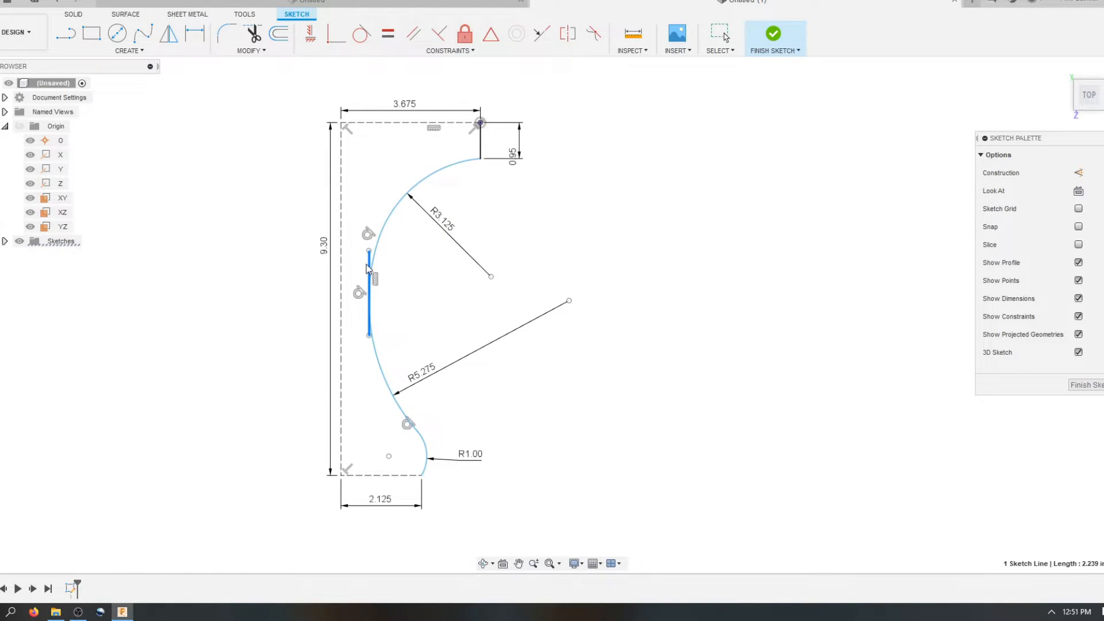
{"action": "key", "text": "Escape"}
{"action": "key", "text": "d"}
{"action": "left_click", "coordinate": [368, 263]}
{"action": "left_click", "coordinate": [341, 276]}
{"action": "left_click", "coordinate": [379, 197]}
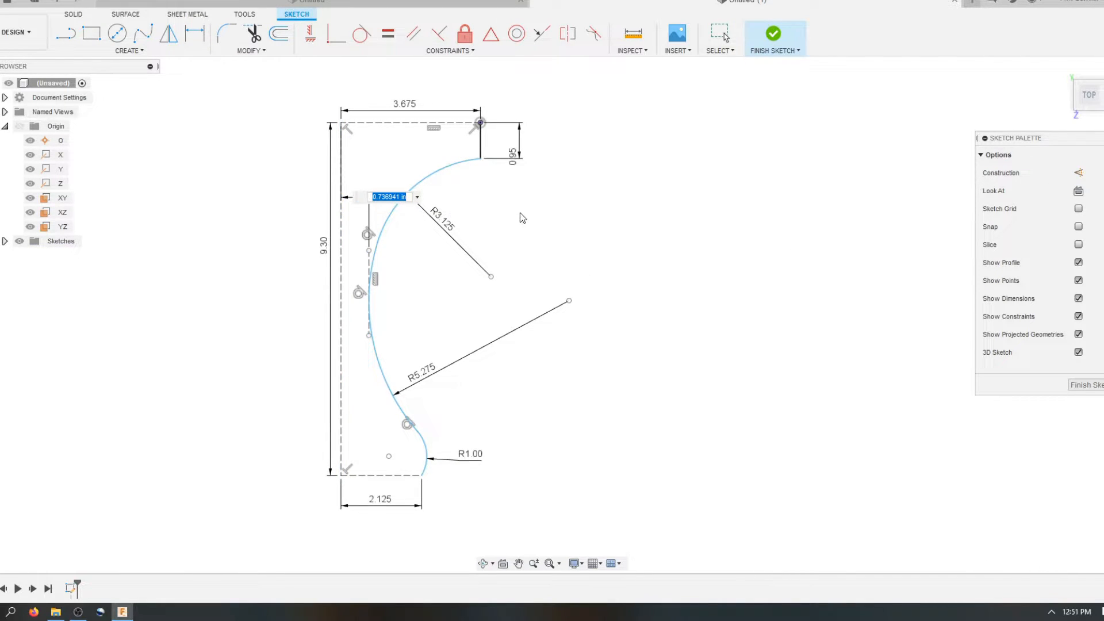
{"action": "key", "text": "Return"}
{"action": "key", "text": "Escape"}
Reposition the tangent line's offset dimension beside the lower profile and shift the 9.30 in height dimension farther left
{"action": "scroll", "coordinate": [358, 207], "scroll_direction": "up", "scroll_amount": 2}
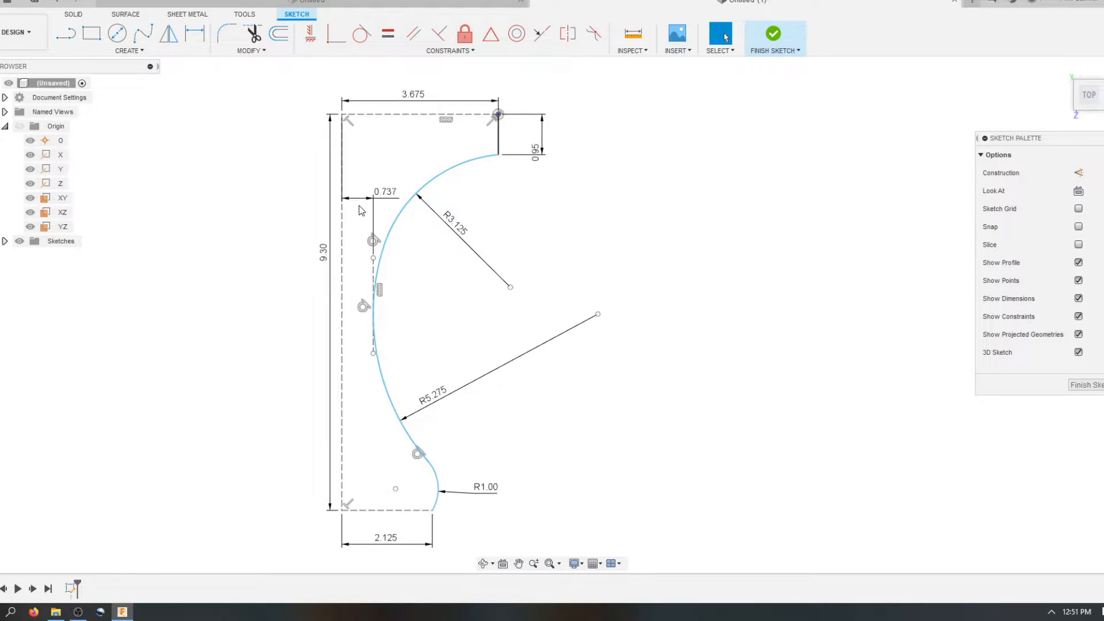
{"action": "left_click_drag", "start_coordinate": [358, 200], "coordinate": [292, 409]}
{"action": "left_click_drag", "start_coordinate": [331, 270], "coordinate": [225, 279]}
{"action": "scroll", "coordinate": [443, 301], "scroll_direction": "down", "scroll_amount": 1}
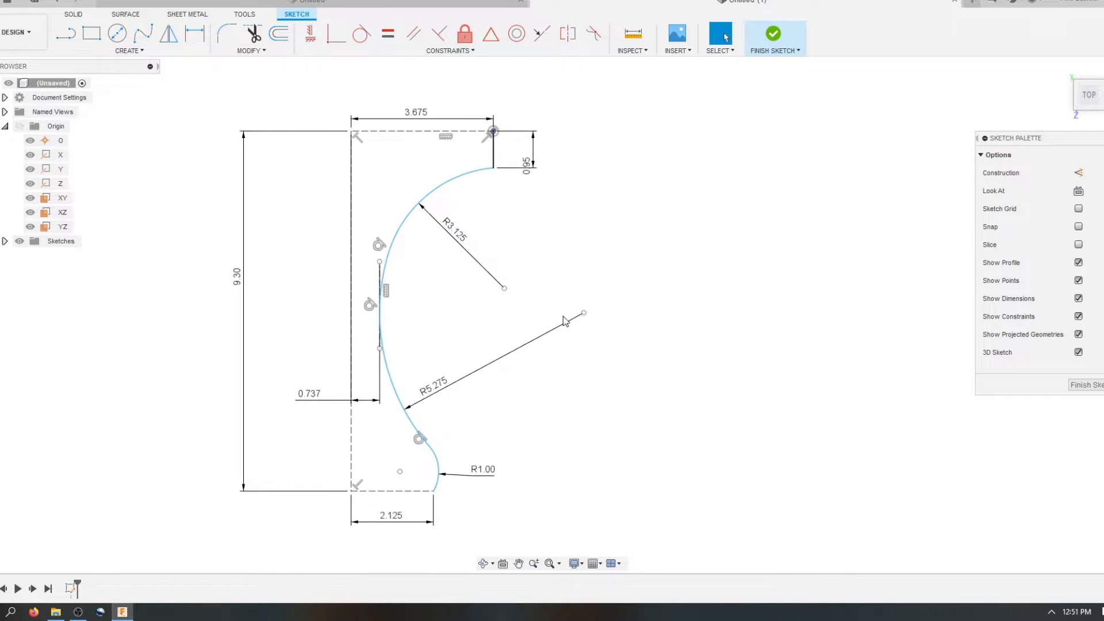
Save the design as "mask 1" in the Mask location
{"action": "key", "text": "ctrl+s"}
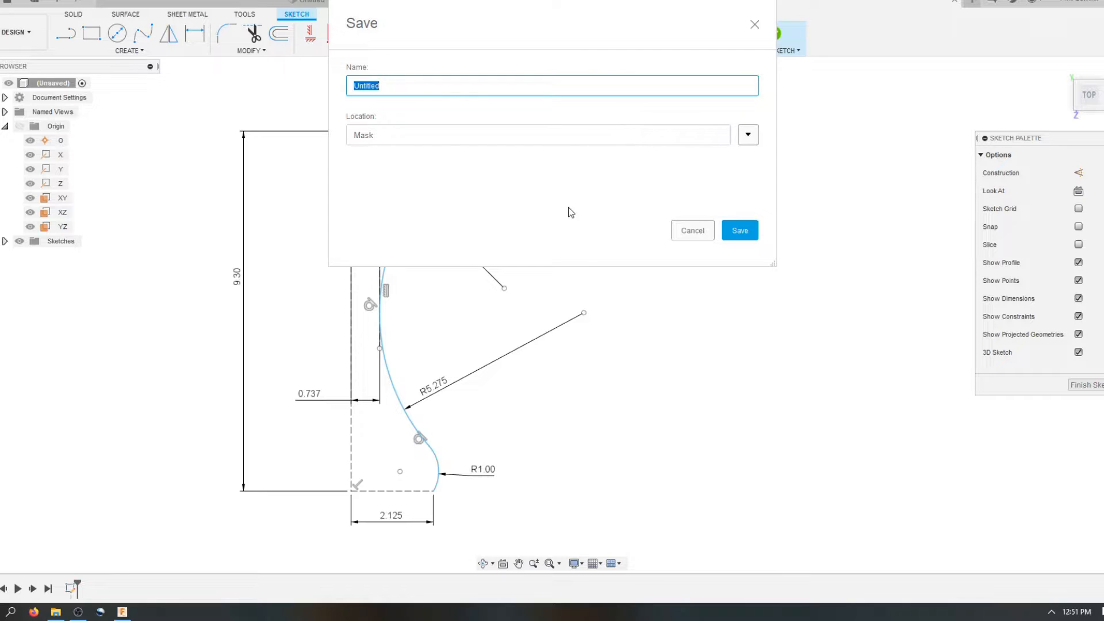
{"action": "left_click", "coordinate": [740, 230]}
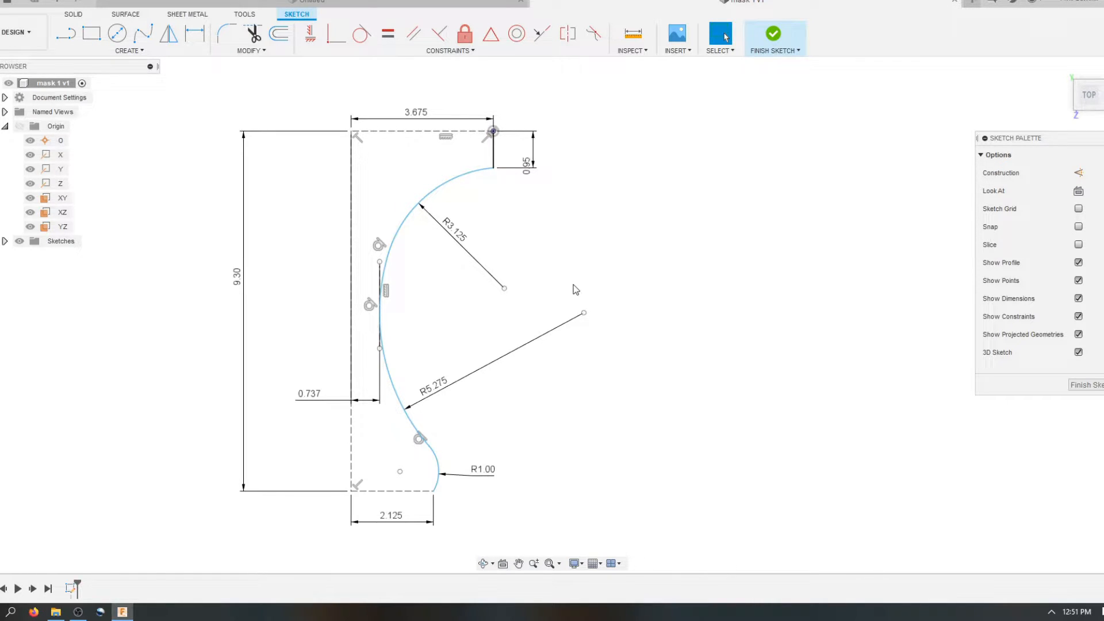
Draw a three-point arc with a radius of about 3.57 in outside the upper profile arc, starting at the origin
{"action": "scroll", "coordinate": [516, 223], "scroll_direction": "up", "scroll_amount": 3}
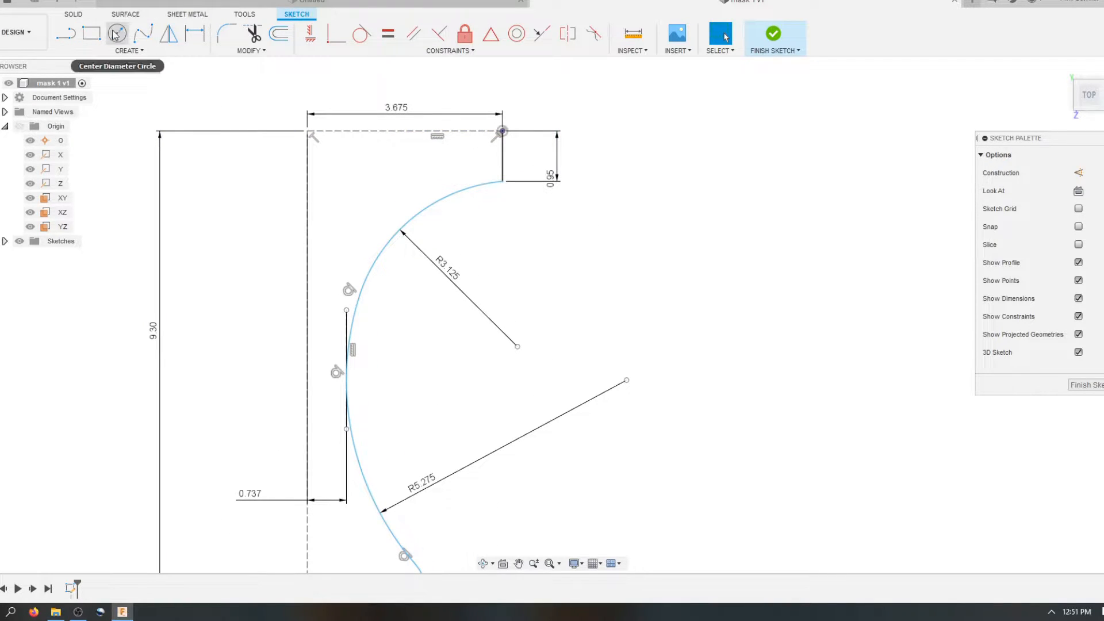
{"action": "left_click", "coordinate": [134, 52]}
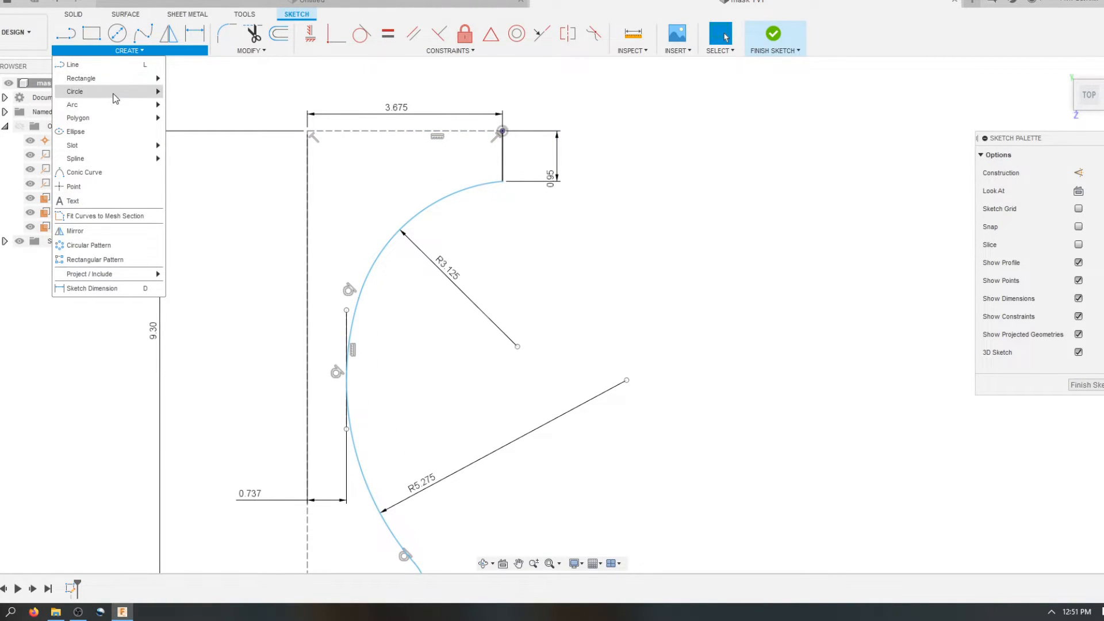
{"action": "mouse_move", "coordinate": [120, 104]}
{"action": "left_click", "coordinate": [190, 107]}
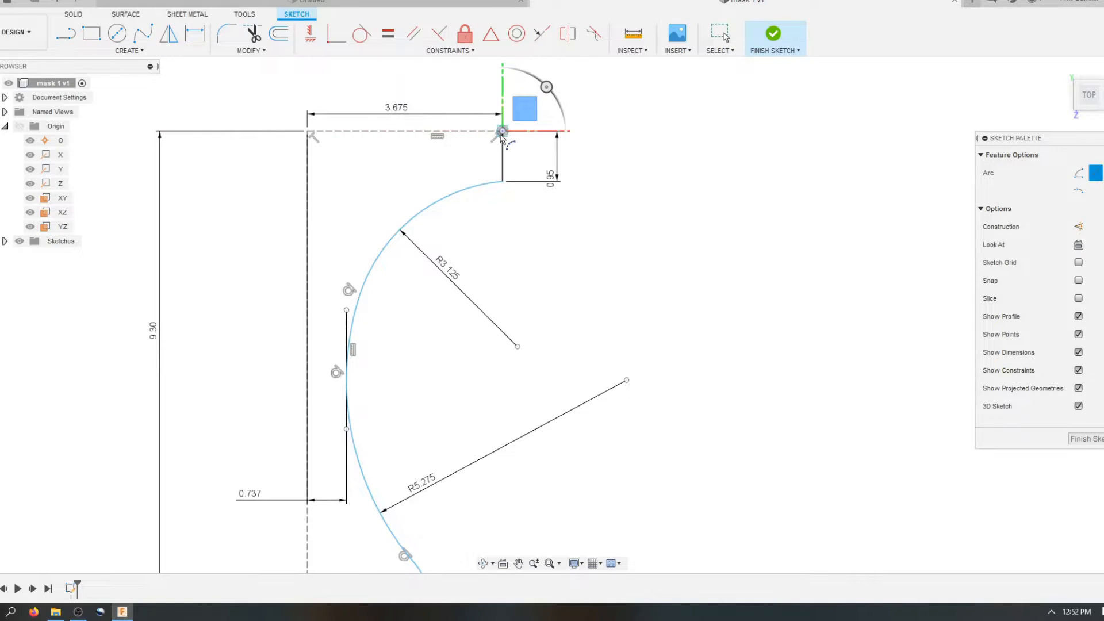
{"action": "left_click", "coordinate": [502, 131]}
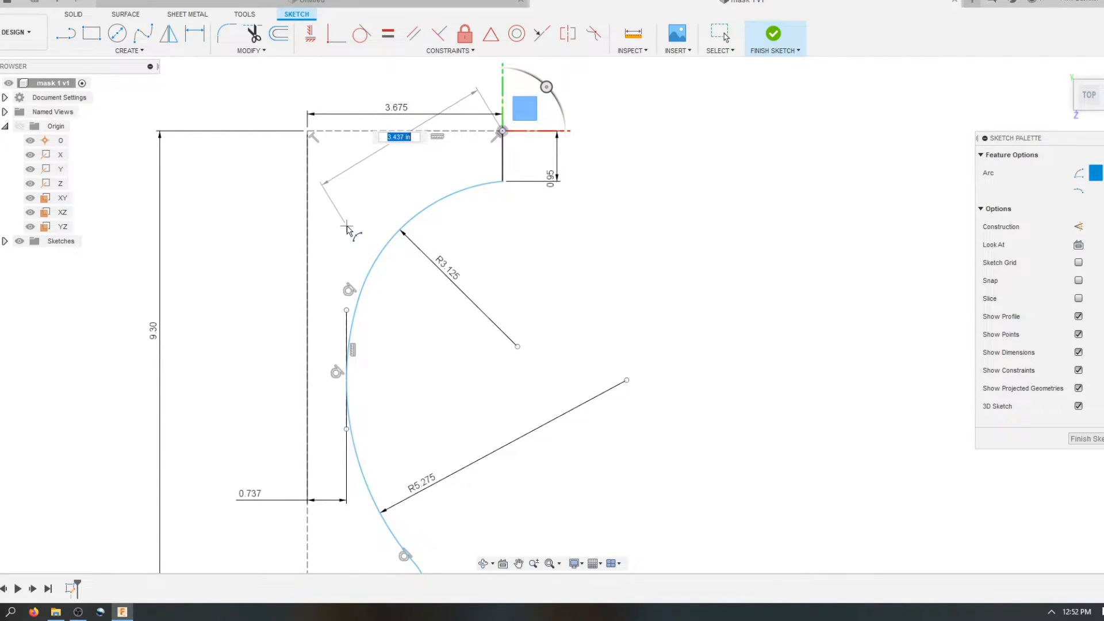
{"action": "left_click", "coordinate": [328, 242]}
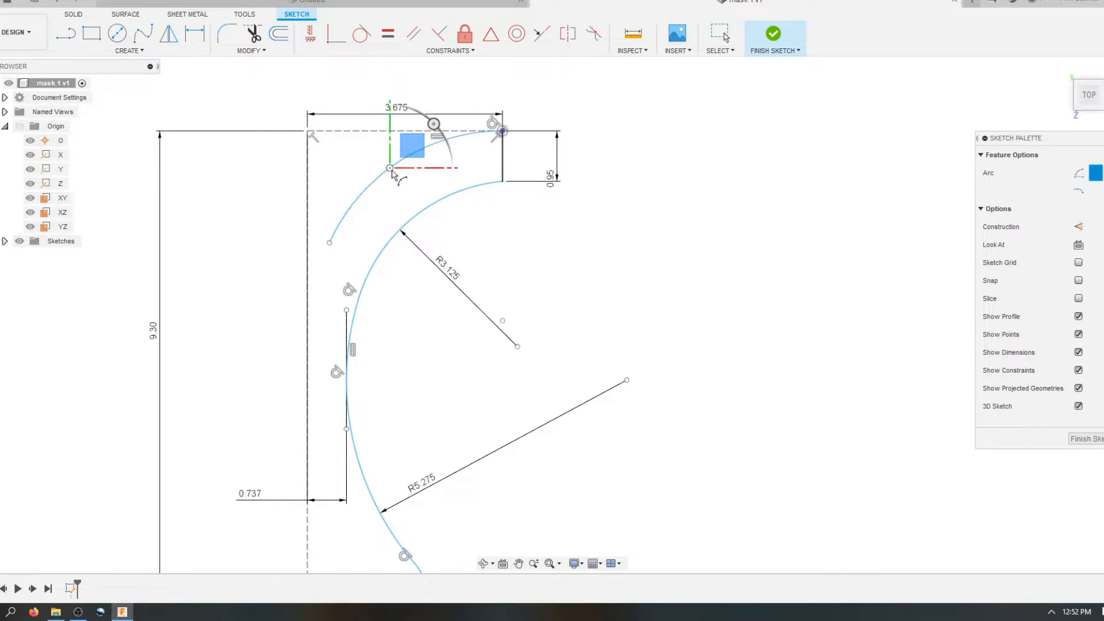
{"action": "left_click", "coordinate": [377, 194]}
Try to make the new outer arc concentric with the 3.125 in arc
{"action": "left_click", "coordinate": [379, 197]}
{"action": "left_click", "coordinate": [397, 231], "text": "shift"}
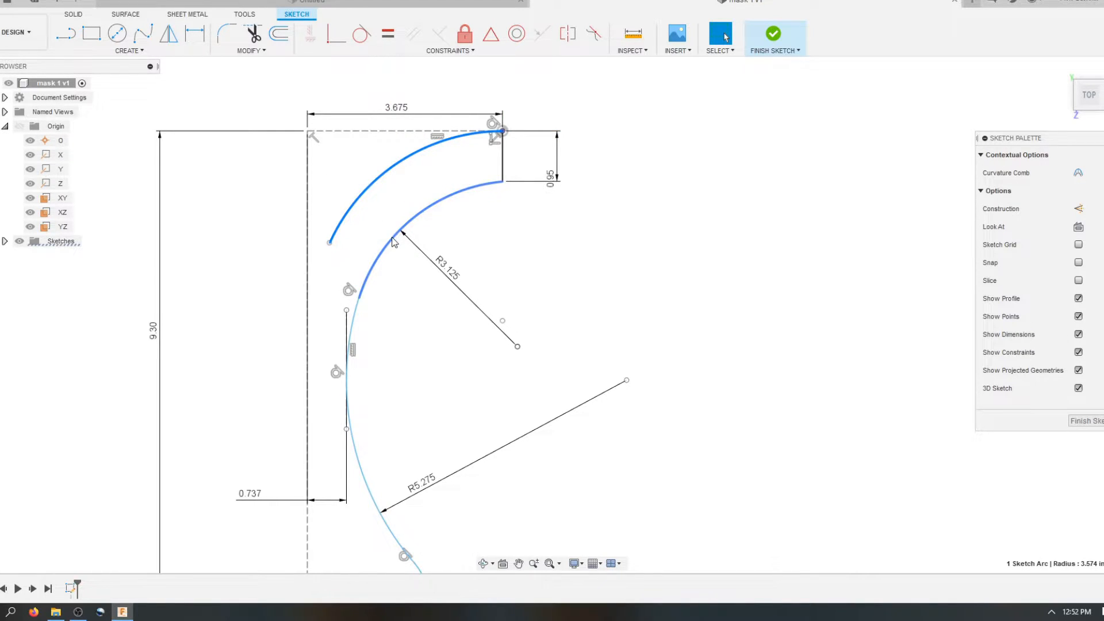
{"action": "left_click", "coordinate": [516, 33]}
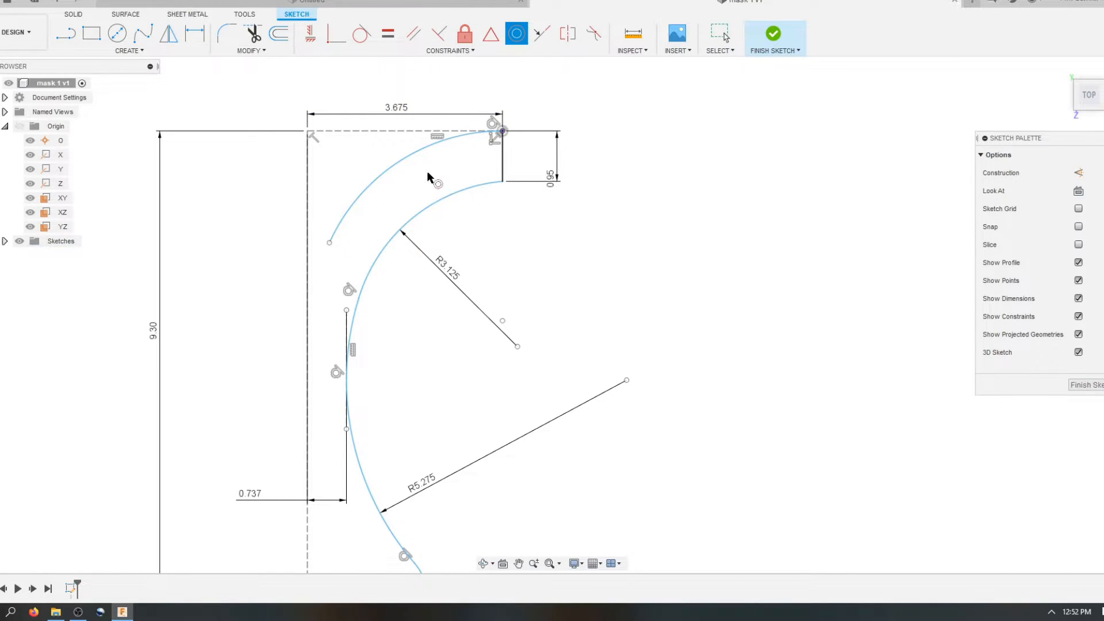
{"action": "key", "text": "Escape"}
Adjust the outer arc's free end and try again to constrain it concentric with the 3.125 in arc
{"action": "left_click", "coordinate": [329, 228]}
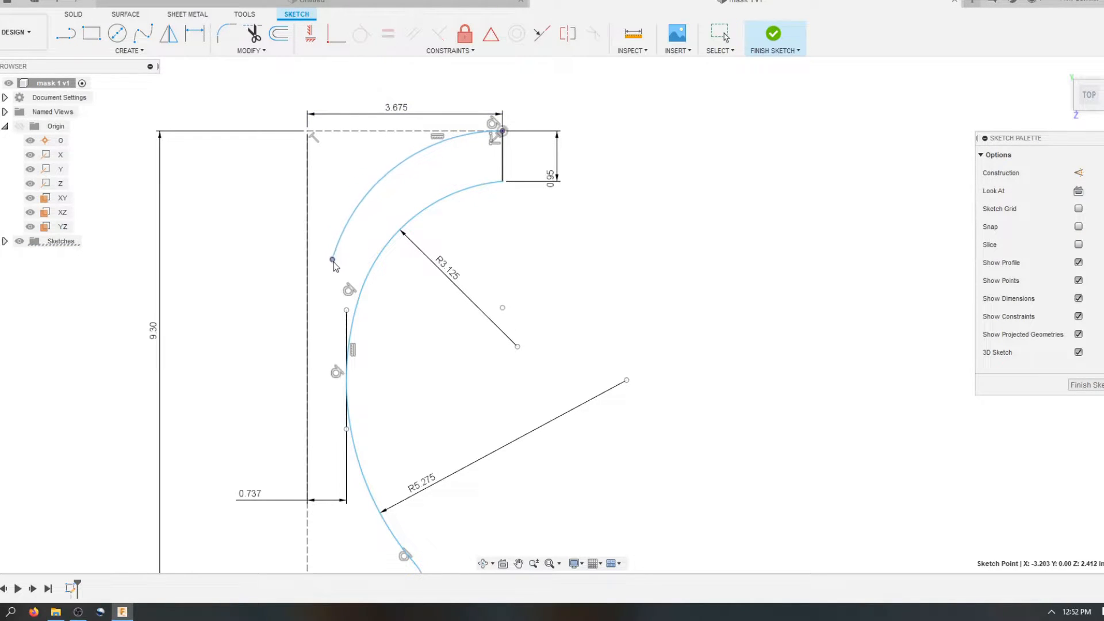
{"action": "left_click_drag", "start_coordinate": [328, 228], "coordinate": [323, 235]}
{"action": "left_click", "coordinate": [432, 205]}
{"action": "left_click", "coordinate": [402, 157], "text": "shift"}
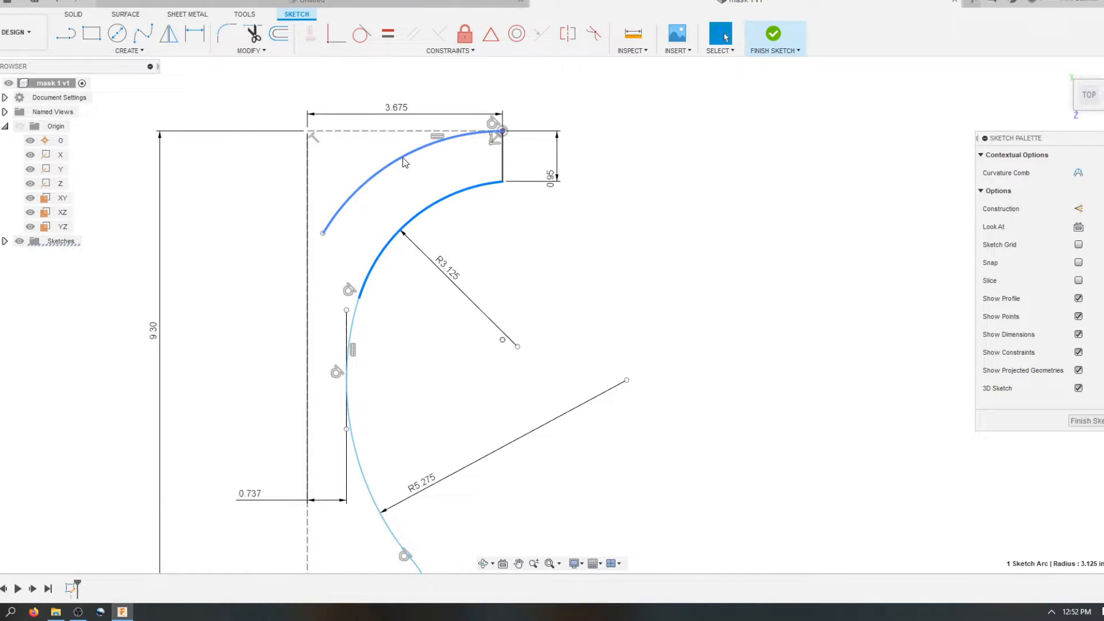
{"action": "left_click", "coordinate": [524, 34]}
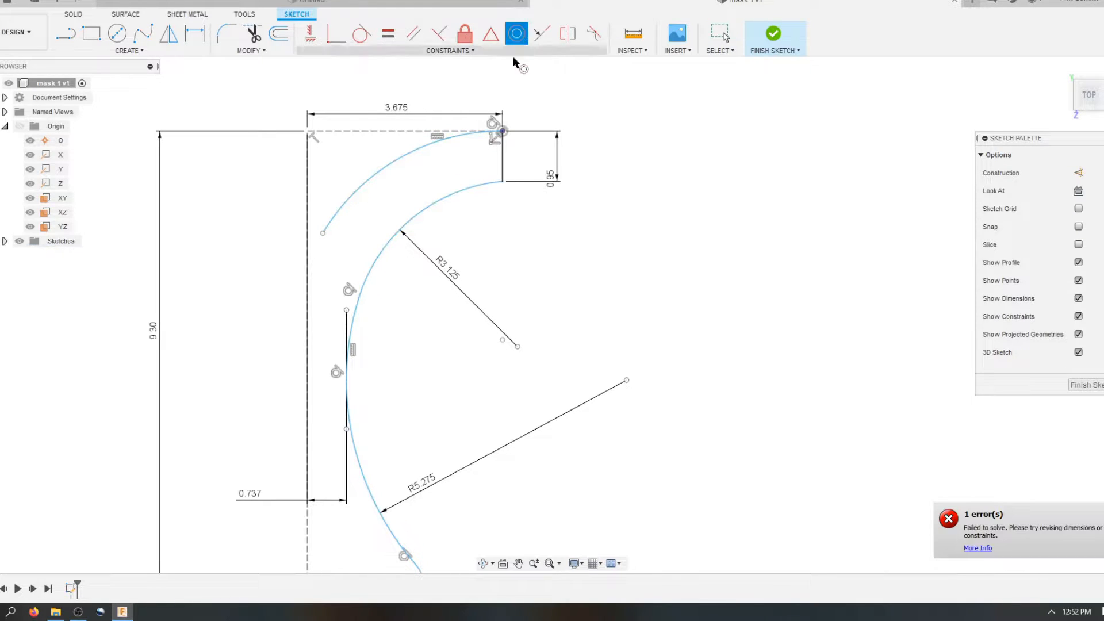
{"action": "key", "text": "Escape"}
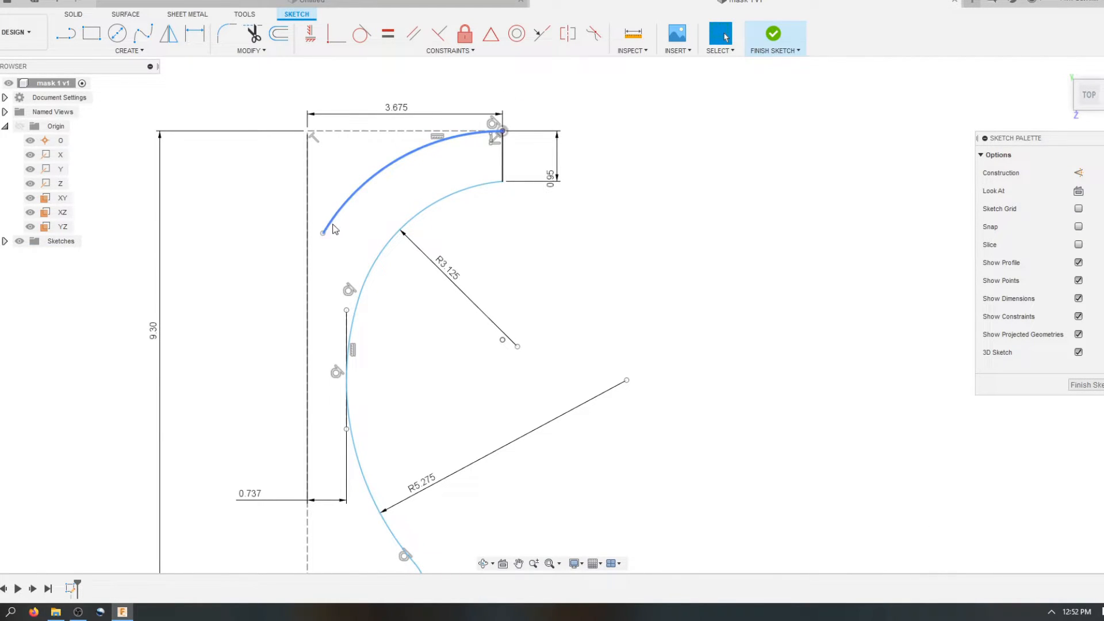
Move the outer arc's free end slightly down and to the right, leaving nothing selected
{"action": "left_click_drag", "start_coordinate": [323, 233], "coordinate": [326, 237]}
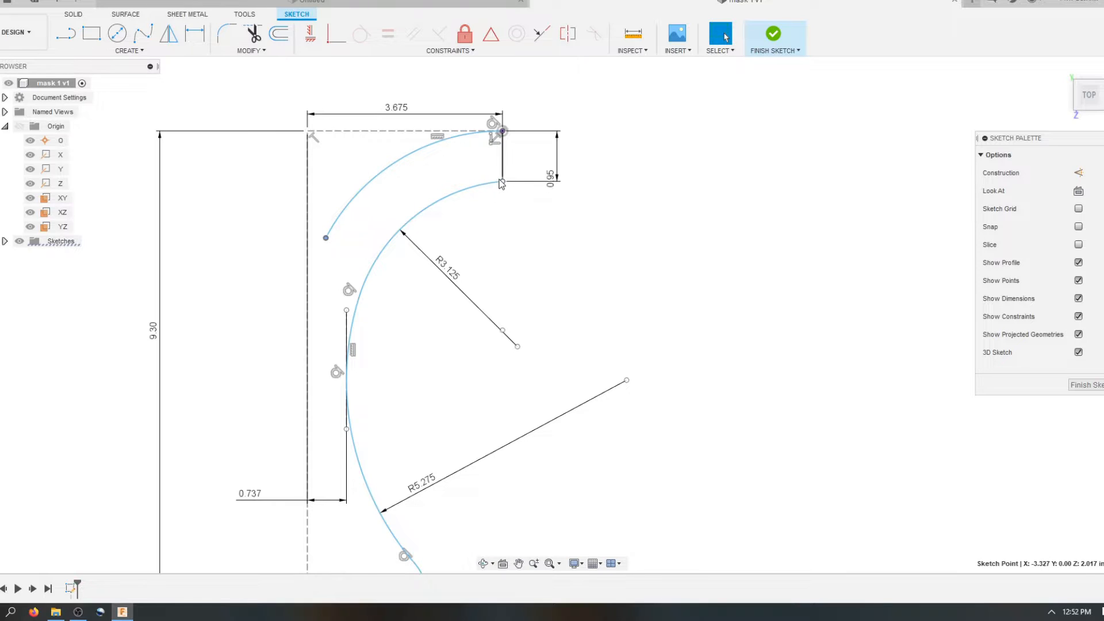
{"action": "left_click", "coordinate": [493, 172]}
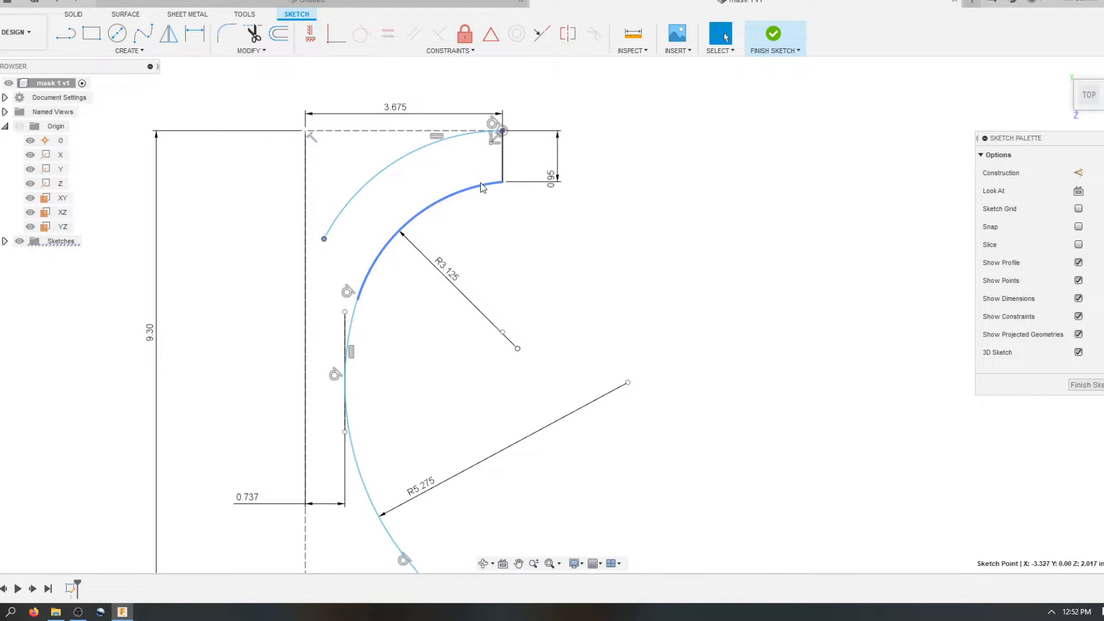
{"action": "left_click", "coordinate": [503, 167], "text": "shift"}
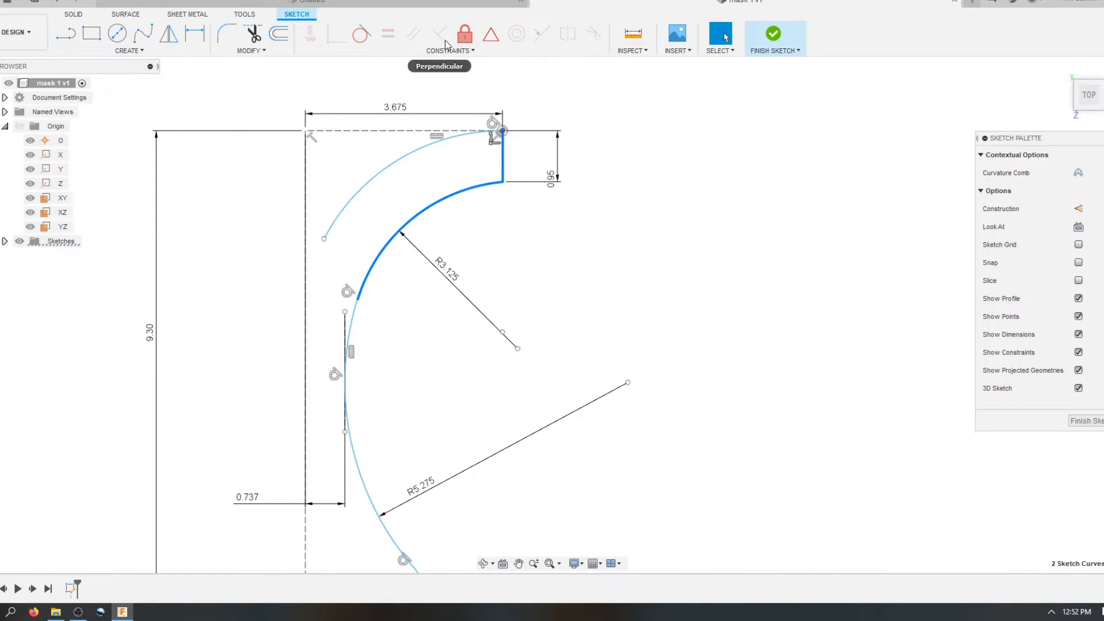
{"action": "left_click", "coordinate": [598, 156]}
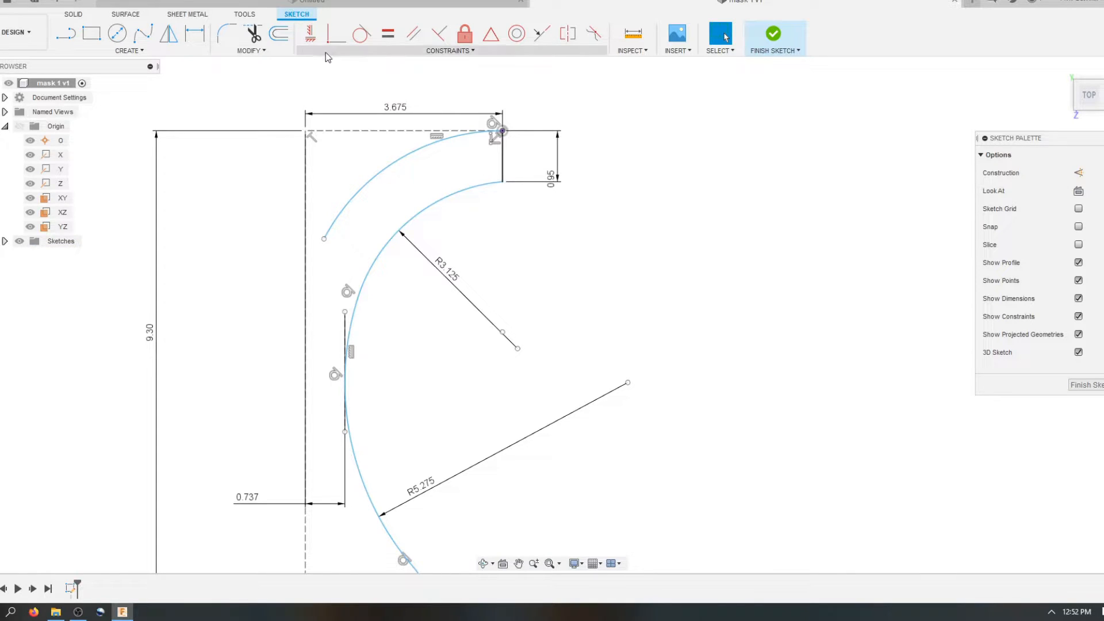
Draw a horizontal construction line about 1.85 in long rightward from the short vertical line's lower end, and move the 0.95 in dimension left of that vertical line
{"action": "left_click", "coordinate": [68, 35]}
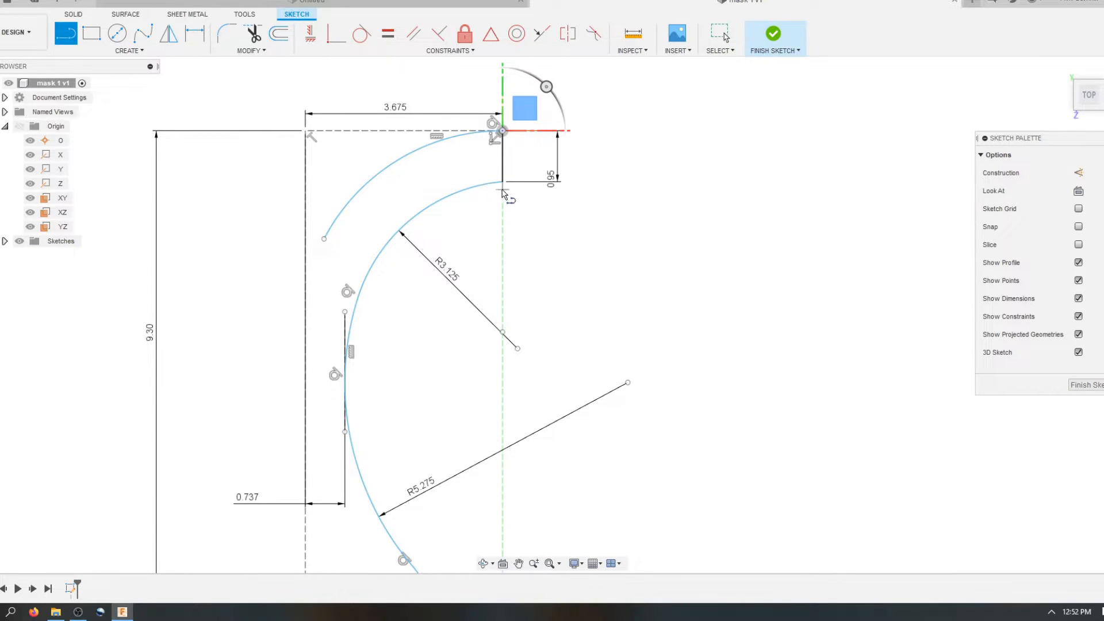
{"action": "left_click", "coordinate": [502, 182]}
{"action": "left_click", "coordinate": [602, 182]}
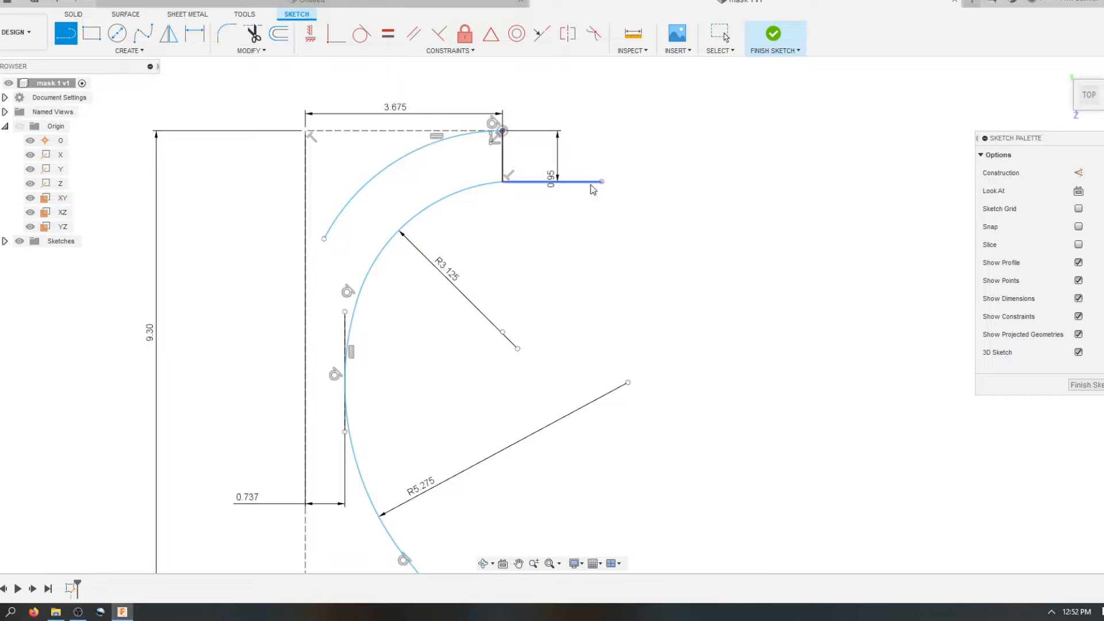
{"action": "key", "text": "Escape"}
{"action": "left_click", "coordinate": [1079, 173]}
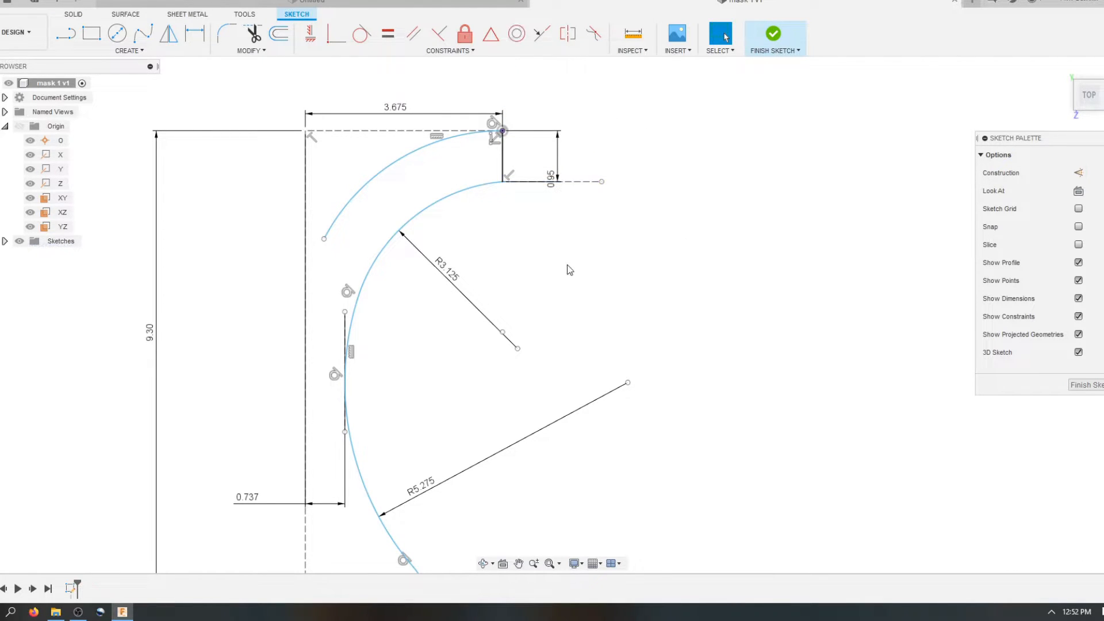
{"action": "scroll", "coordinate": [523, 202], "scroll_direction": "up", "scroll_amount": 2}
{"action": "left_click", "coordinate": [475, 146]}
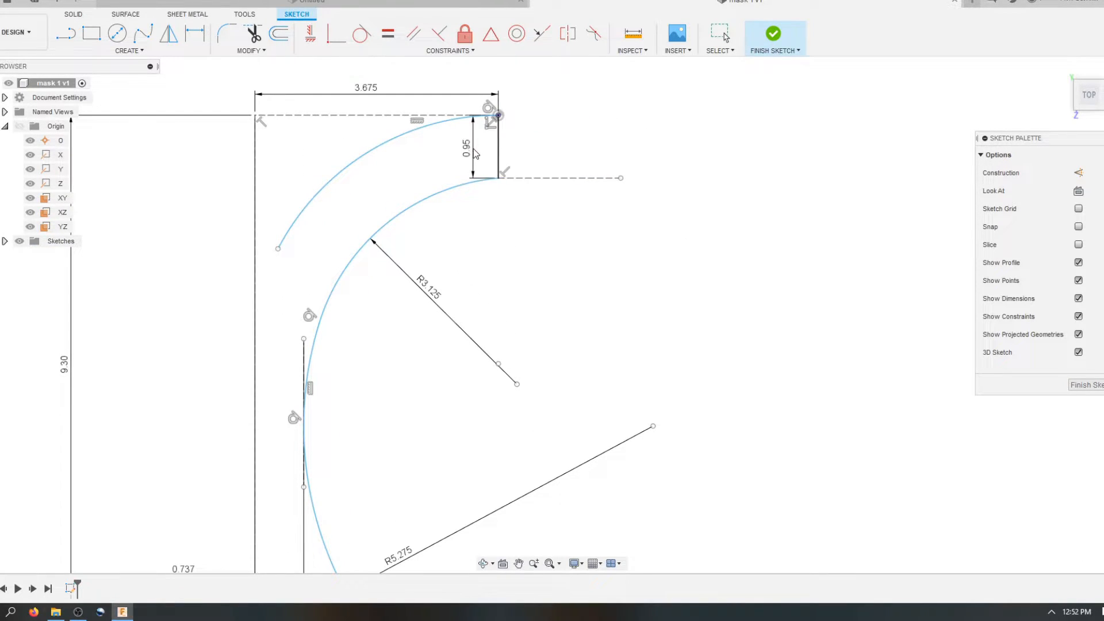
Try to make the 3.125 in arc tangent to the horizontal construction line at its upper end
{"action": "left_click", "coordinate": [532, 179]}
{"action": "scroll", "coordinate": [516, 184], "scroll_direction": "up", "scroll_amount": 2}
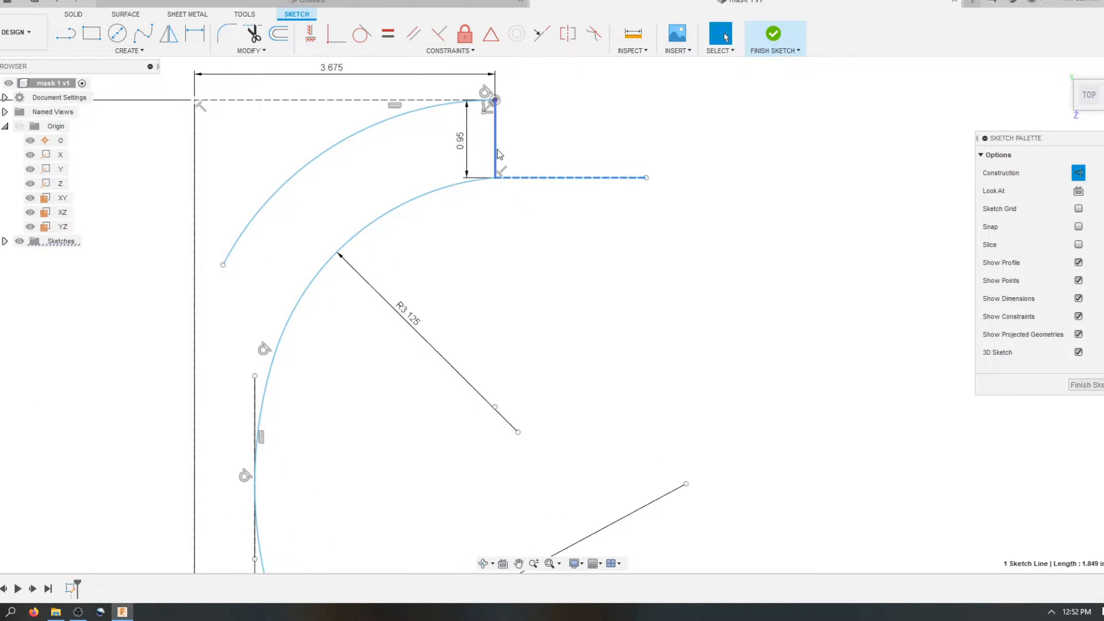
{"action": "scroll", "coordinate": [526, 130], "scroll_direction": "down", "scroll_amount": 1}
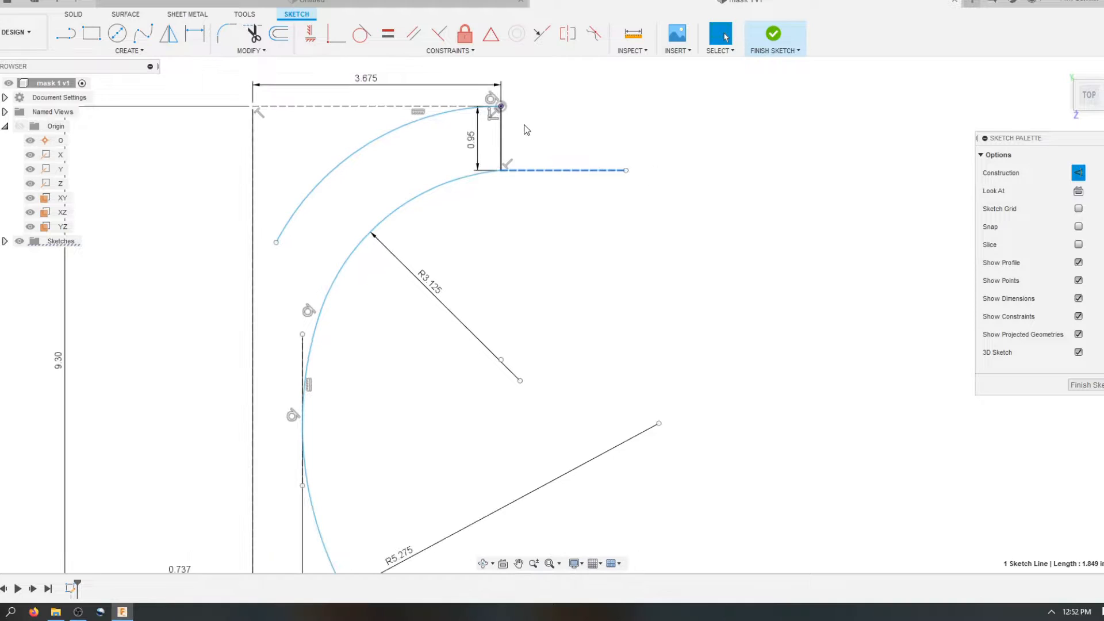
{"action": "scroll", "coordinate": [518, 210], "scroll_direction": "down", "scroll_amount": 1}
{"action": "scroll", "coordinate": [529, 198], "scroll_direction": "up", "scroll_amount": 2}
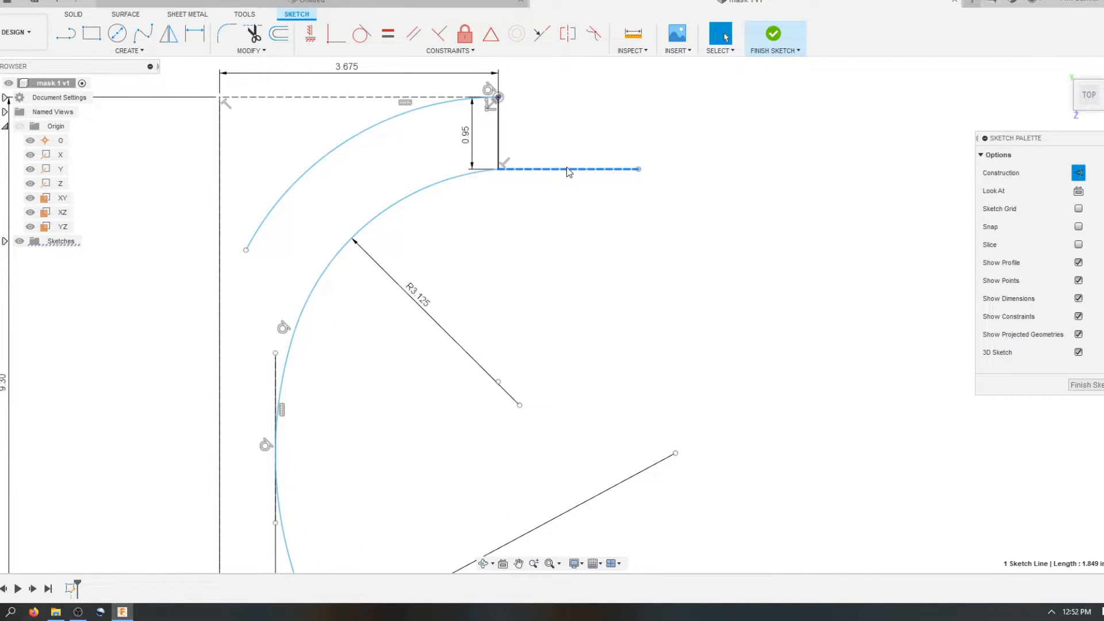
{"action": "left_click", "coordinate": [449, 180], "text": "shift"}
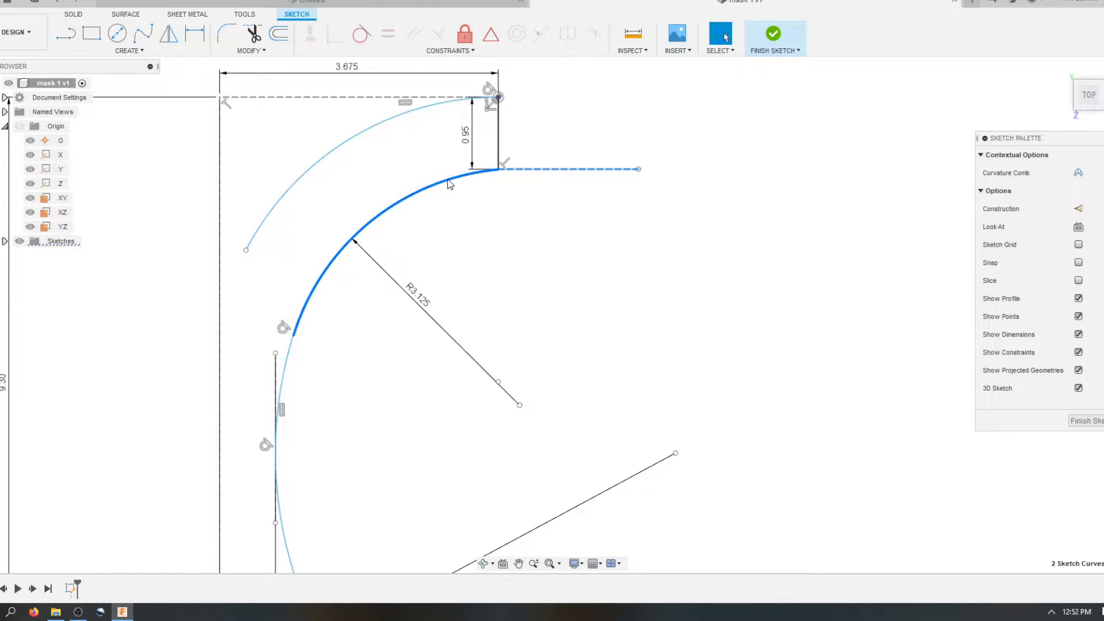
{"action": "left_click", "coordinate": [362, 35]}
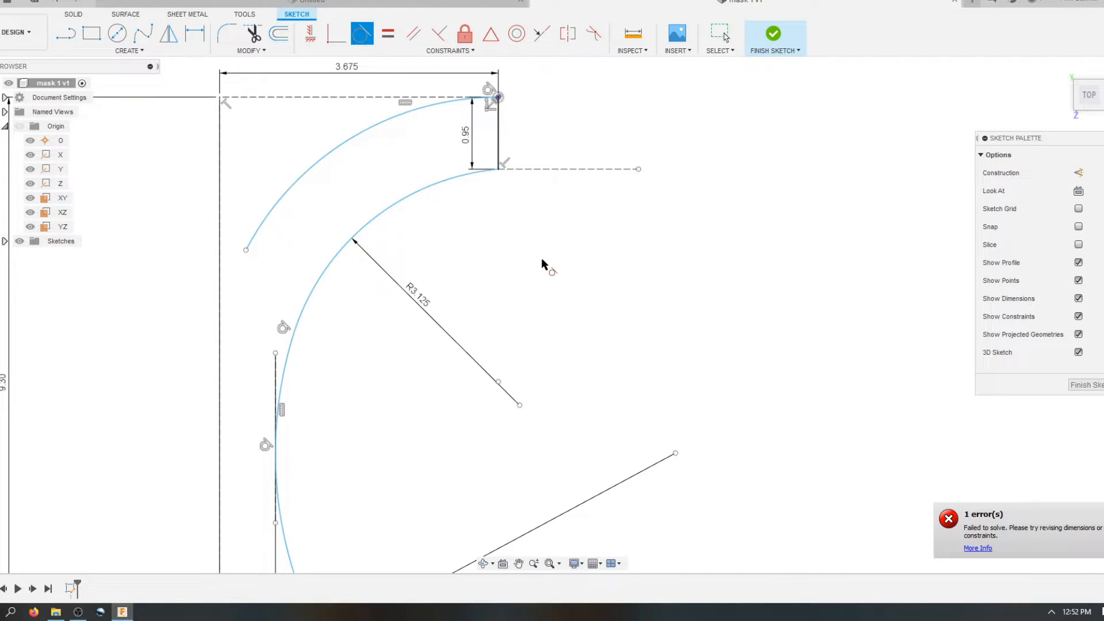
{"action": "scroll", "coordinate": [541, 260], "scroll_direction": "down", "scroll_amount": 2}
{"action": "key", "text": "Escape"}
Delete the 3.125 in radius dimension from the upper profile arc
{"action": "scroll", "coordinate": [441, 267], "scroll_direction": "down", "scroll_amount": 1}
{"action": "scroll", "coordinate": [433, 292], "scroll_direction": "up", "scroll_amount": 1}
{"action": "left_click", "coordinate": [354, 279]}
{"action": "left_click", "coordinate": [326, 312]}
{"action": "left_click", "coordinate": [457, 299]}
{"action": "left_click", "coordinate": [448, 290]}
{"action": "key", "text": "Delete"}
Make the upper profile arc tangent to the horizontal construction line at its upper end
{"action": "left_click", "coordinate": [451, 200]}
{"action": "left_click", "coordinate": [565, 182]}
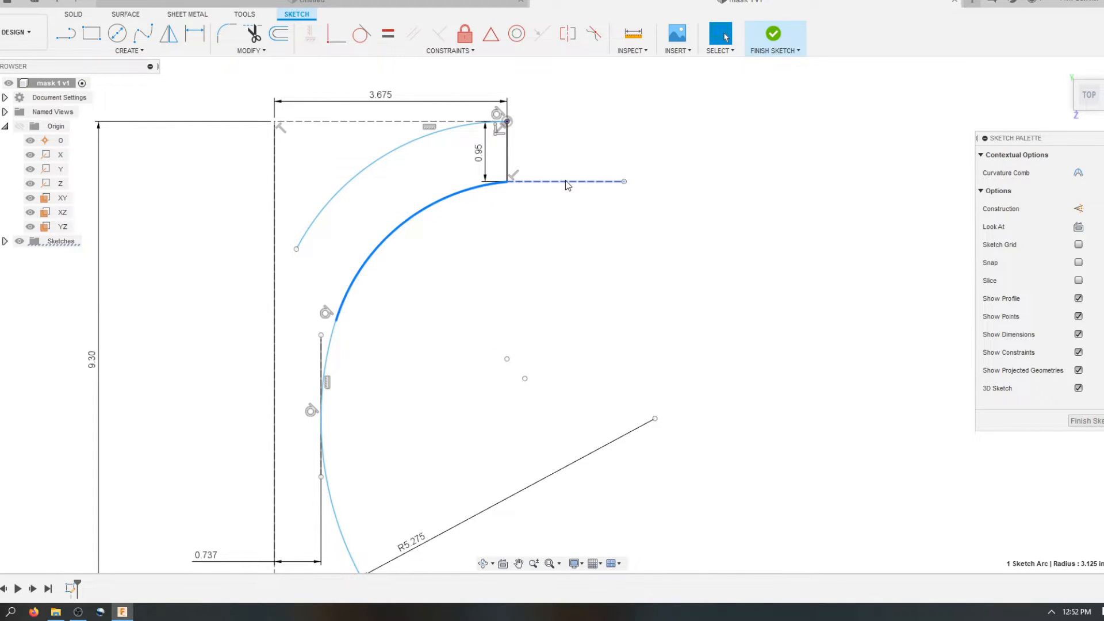
{"action": "left_click", "coordinate": [366, 34]}
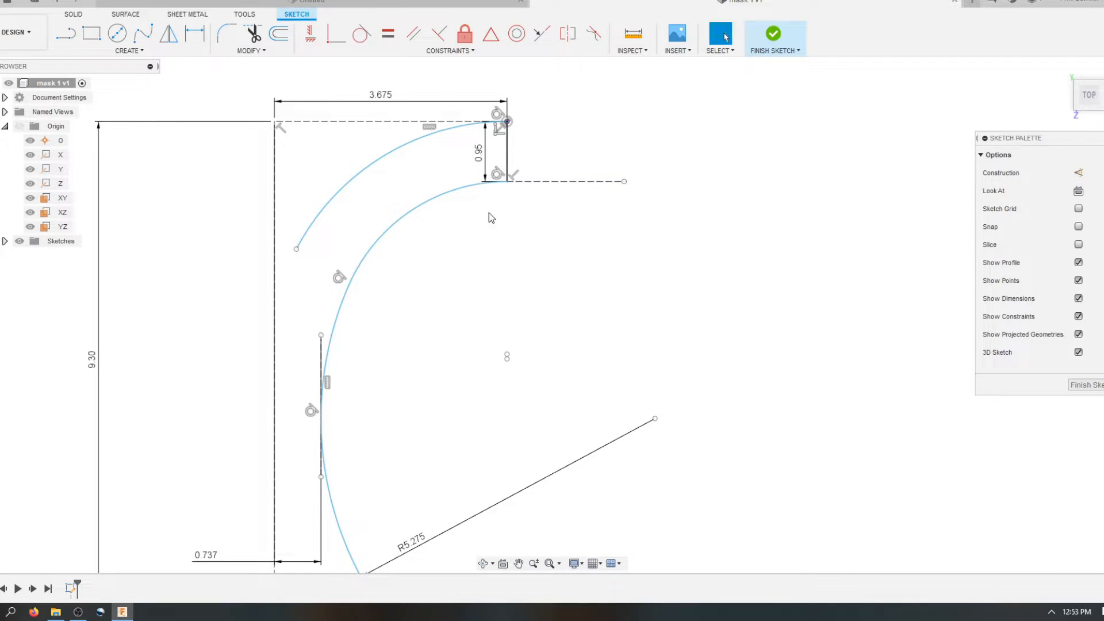
Dimension the radius of the upper profile arc, accepting its current size
{"action": "scroll", "coordinate": [467, 206], "scroll_direction": "down", "scroll_amount": 3}
{"action": "scroll", "coordinate": [468, 207], "scroll_direction": "up", "scroll_amount": 2}
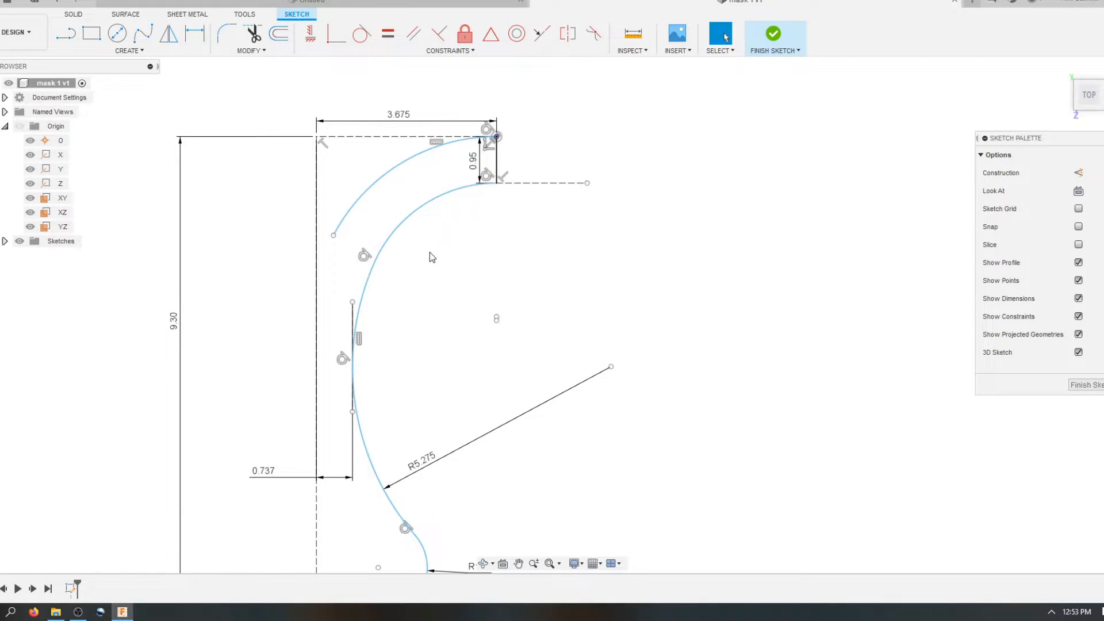
{"action": "left_click", "coordinate": [415, 211]}
{"action": "key", "text": "d"}
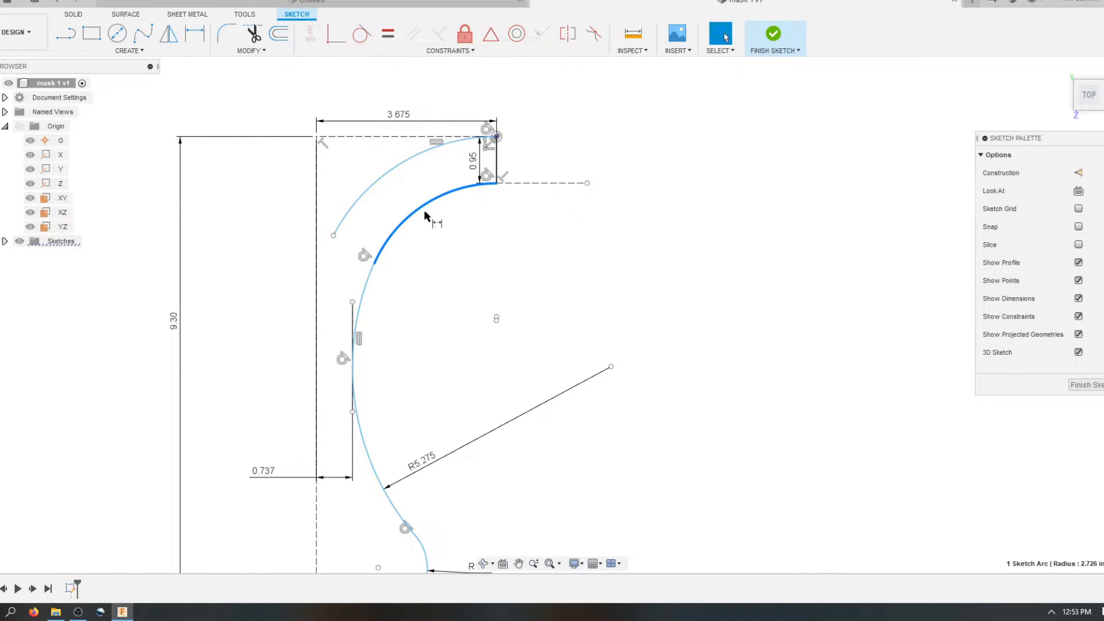
{"action": "left_click", "coordinate": [434, 242]}
{"action": "key", "text": "Return"}
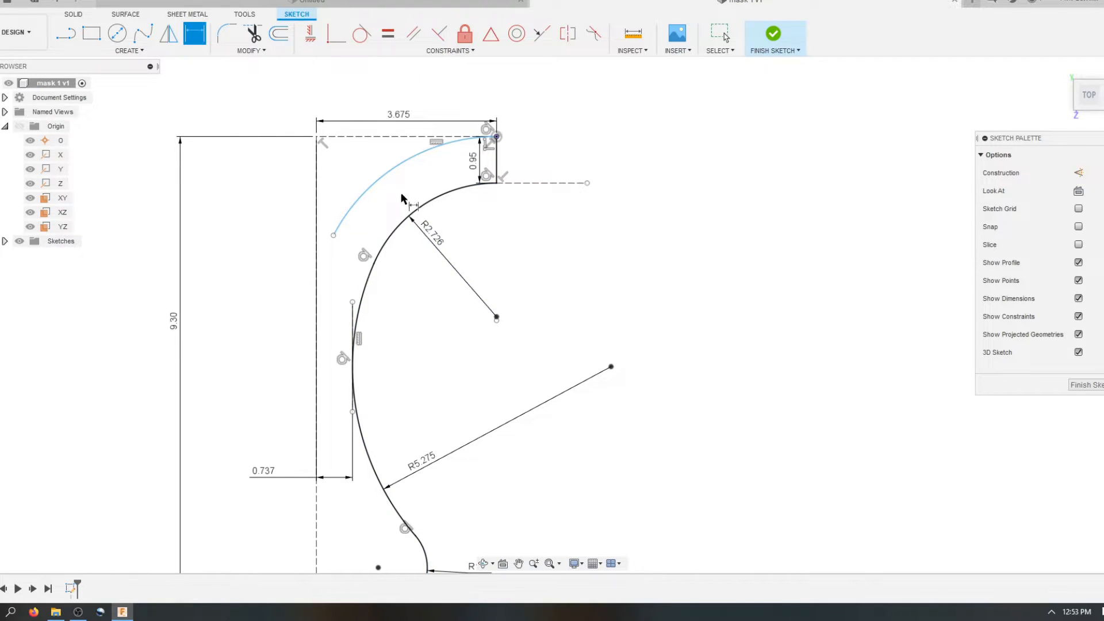
Make the outer arc concentric with the upper arc of the inner profile
{"action": "key", "text": "Escape"}
{"action": "left_click", "coordinate": [427, 201], "text": "ctrl"}
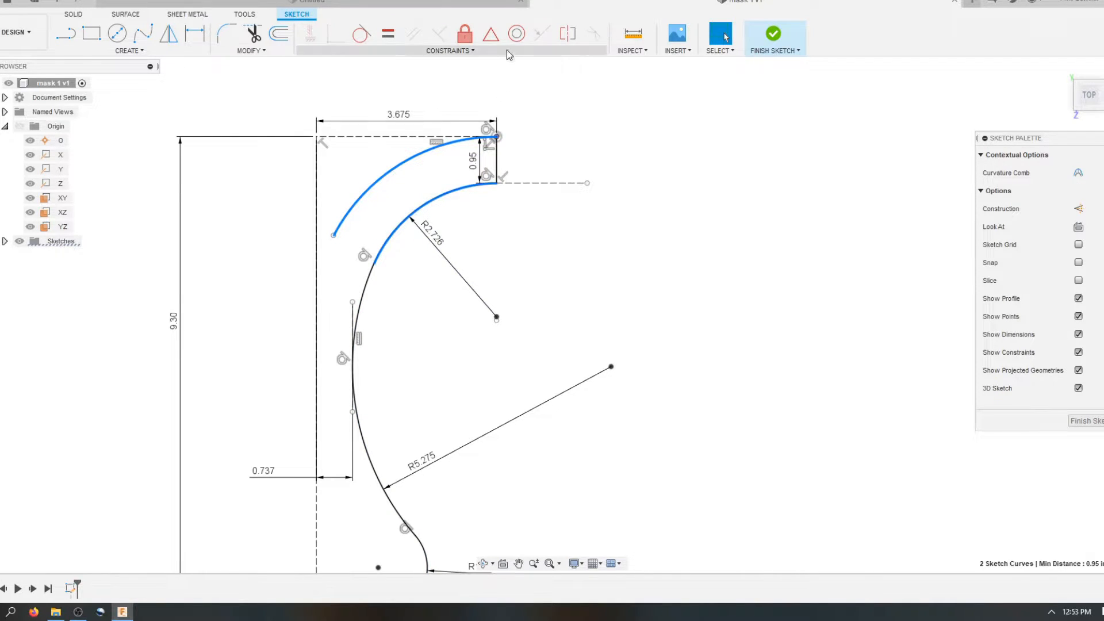
{"action": "left_click", "coordinate": [514, 39]}
{"action": "key", "text": "Escape"}
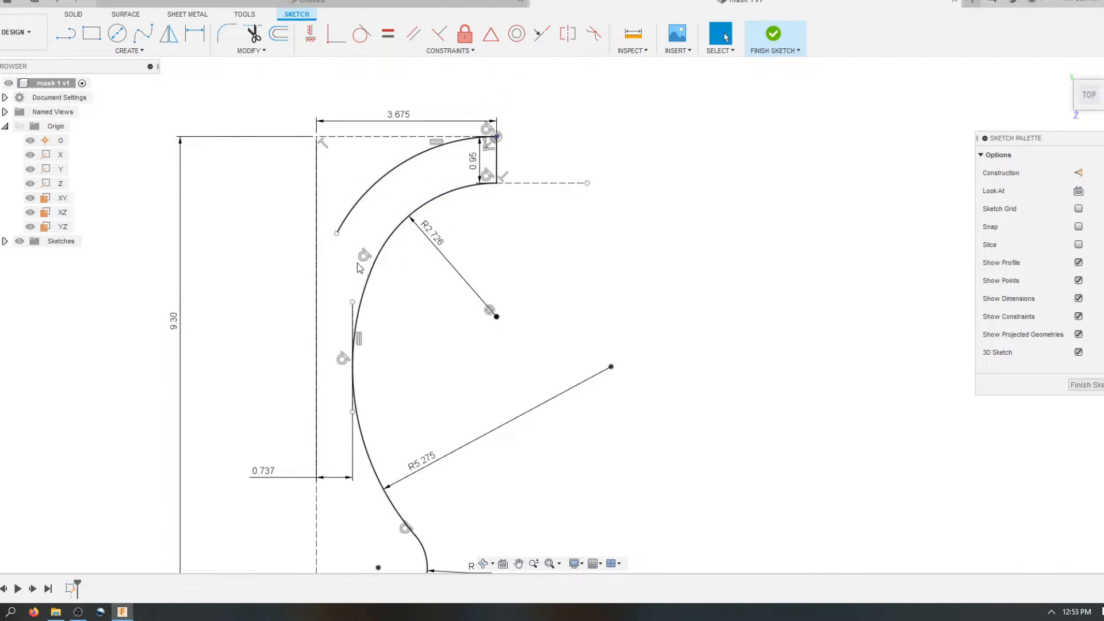
{"action": "left_click", "coordinate": [337, 233]}
{"action": "left_click", "coordinate": [495, 254]}
{"action": "scroll", "coordinate": [495, 255], "scroll_direction": "down", "scroll_amount": 2}
{"action": "scroll", "coordinate": [380, 241], "scroll_direction": "up", "scroll_amount": 4}
{"action": "left_click_drag", "start_coordinate": [382, 241], "coordinate": [346, 261]}
{"action": "key", "text": "ctrl+z"}
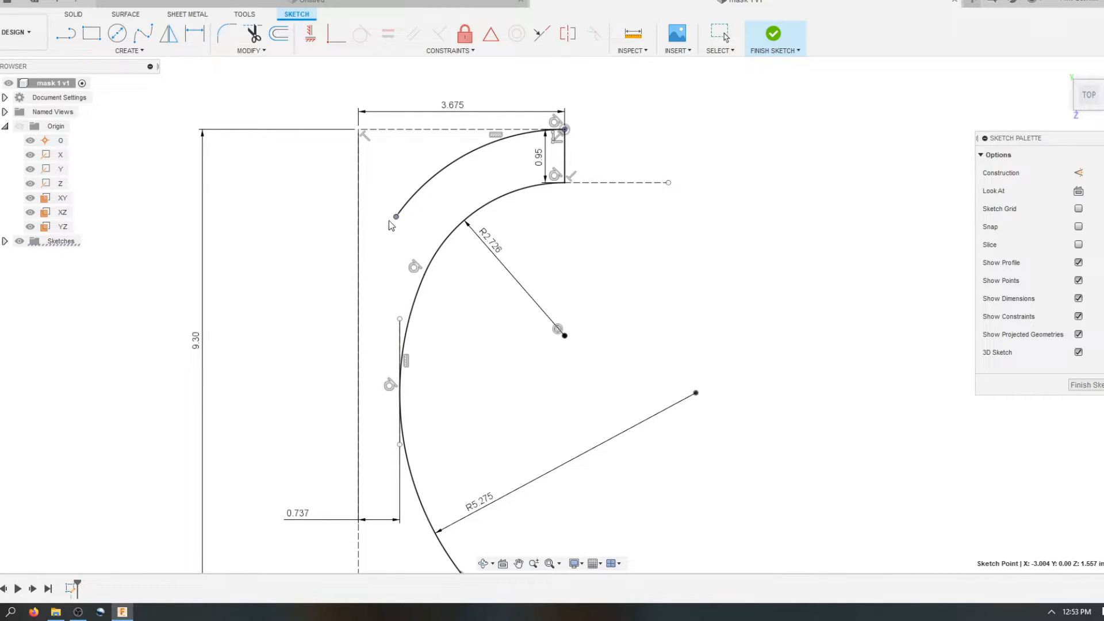
{"action": "scroll", "coordinate": [448, 223], "scroll_direction": "down", "scroll_amount": 1}
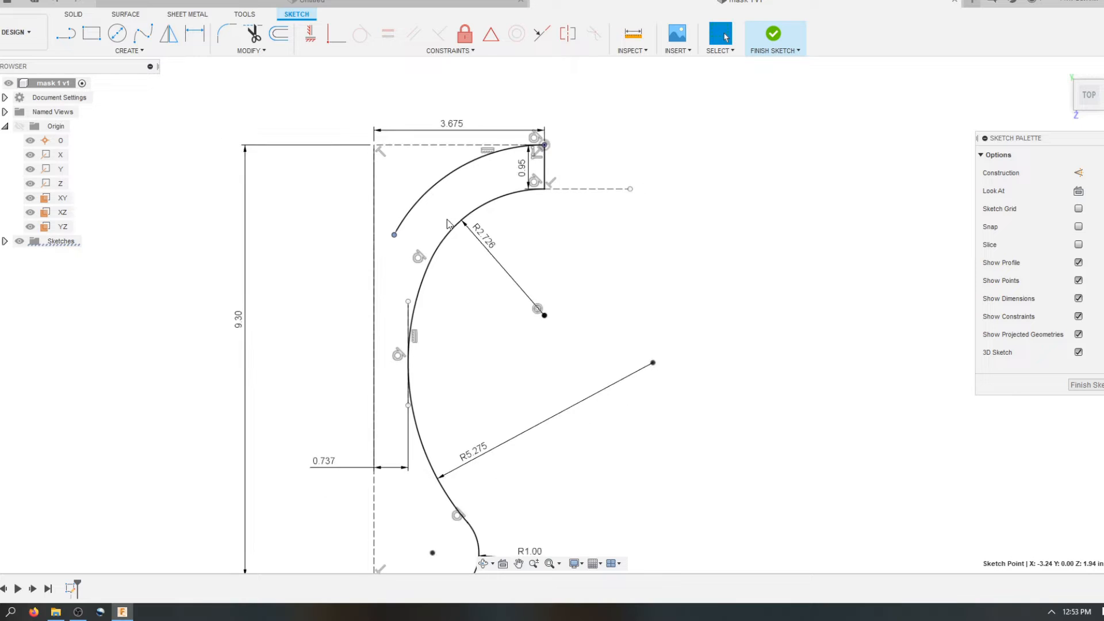
{"action": "left_click", "coordinate": [533, 259]}
{"action": "scroll", "coordinate": [412, 230], "scroll_direction": "up", "scroll_amount": 1}
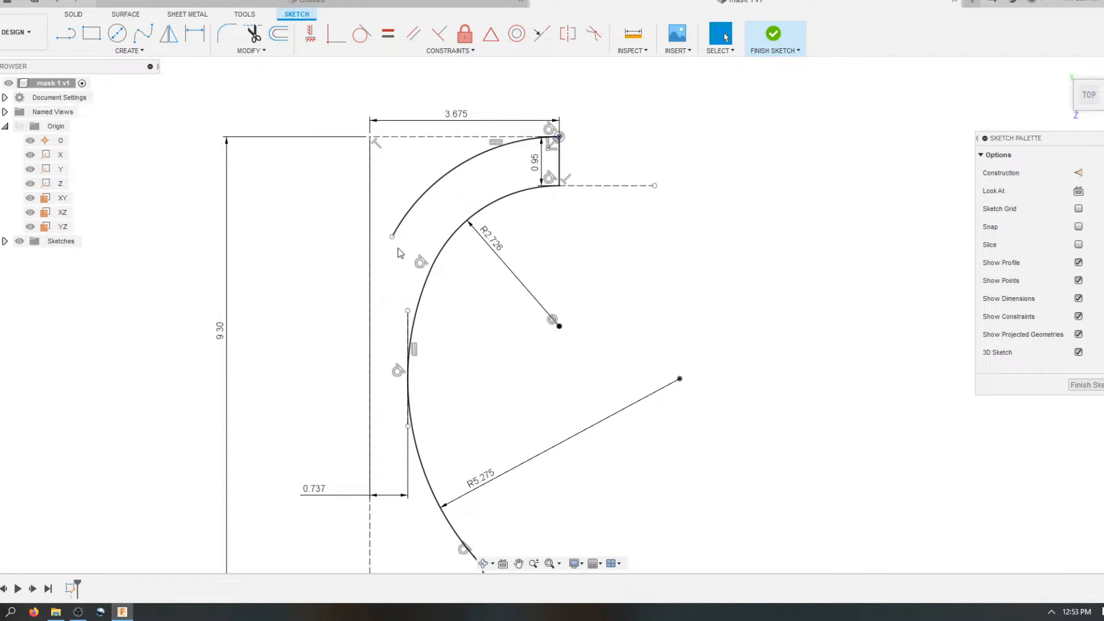
Shorten the vertical tangent line at its upper end and extend the outer arc's free end to about X -3.424, Z 2.339 in
{"action": "left_click_drag", "start_coordinate": [408, 314], "coordinate": [407, 329]}
{"action": "left_click", "coordinate": [488, 333]}
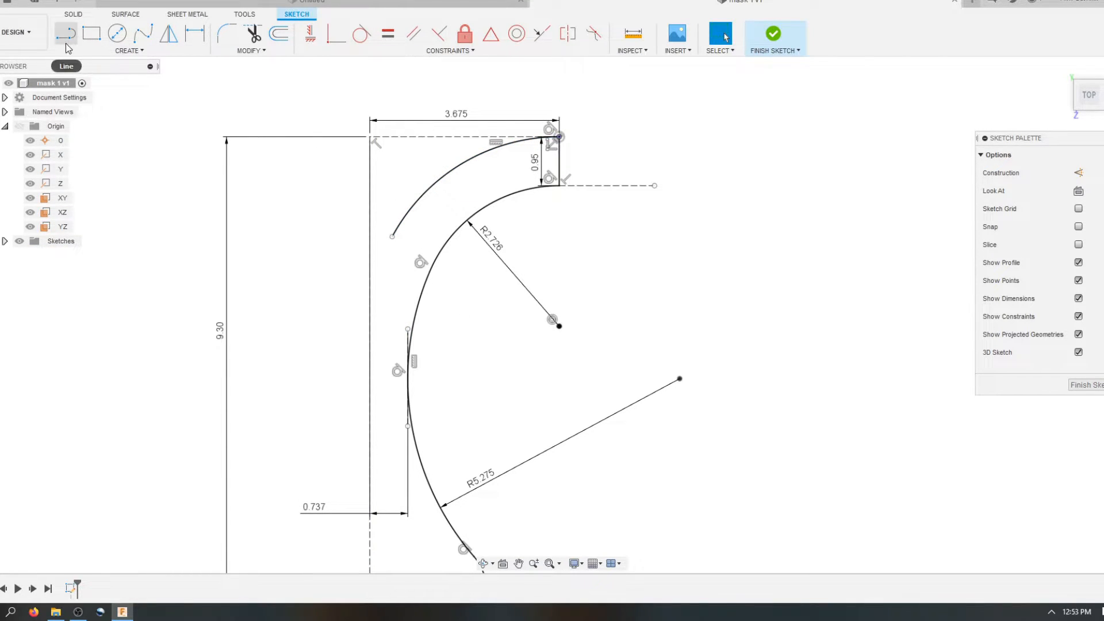
{"action": "left_click", "coordinate": [394, 237]}
{"action": "left_click_drag", "start_coordinate": [393, 239], "coordinate": [393, 282]}
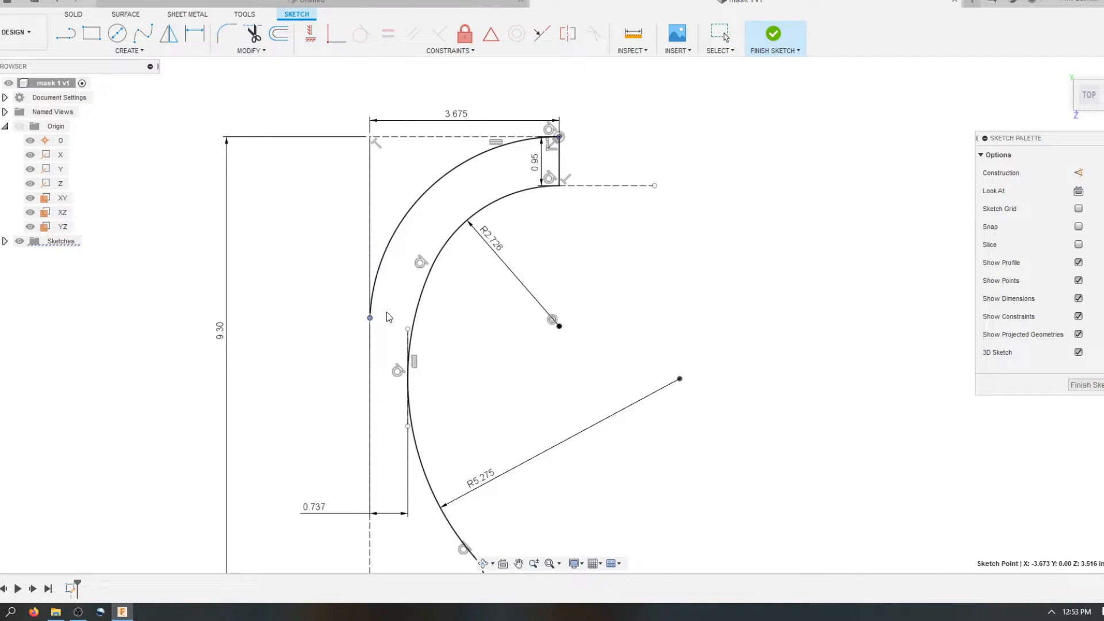
{"action": "left_click_drag", "start_coordinate": [395, 267], "coordinate": [399, 253]}
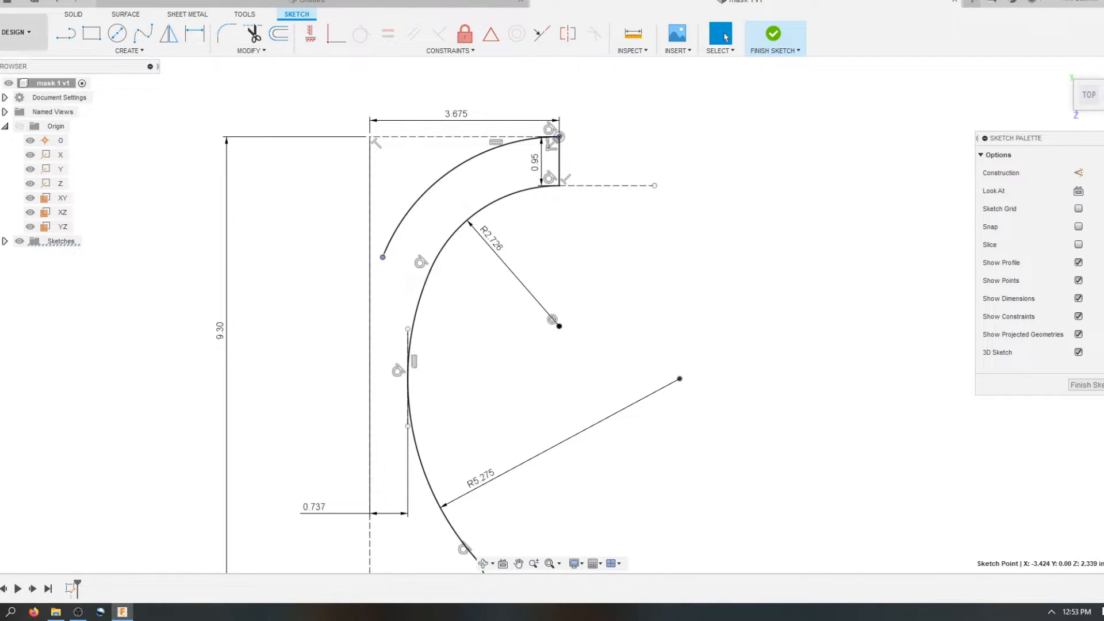
Draw a straight line about 0.95 in long from the outer arc's free end to the inner profile near the junction of its upper arcs
{"action": "left_click", "coordinate": [64, 37]}
{"action": "left_click", "coordinate": [383, 258]}
{"action": "left_click", "coordinate": [424, 278]}
{"action": "key", "text": "Escape"}
Examine how the end line's inner endpoint relates to the outer arc and the adjoining inner profile arcs
{"action": "left_click", "coordinate": [405, 269]}
{"action": "left_click", "coordinate": [391, 246], "text": "shift"}
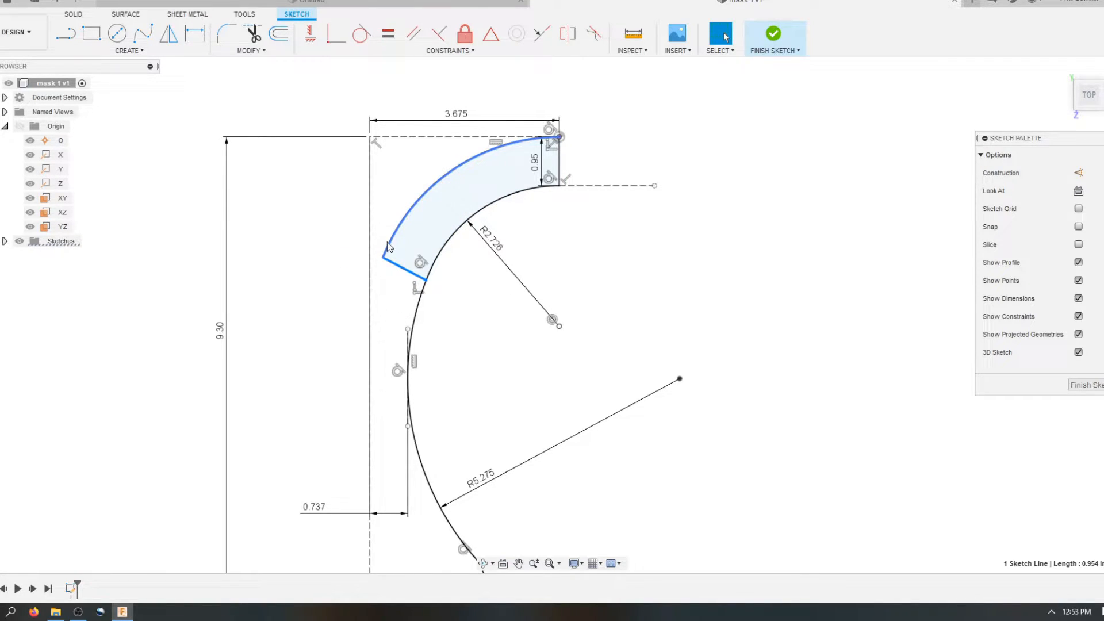
{"action": "left_click", "coordinate": [401, 96]}
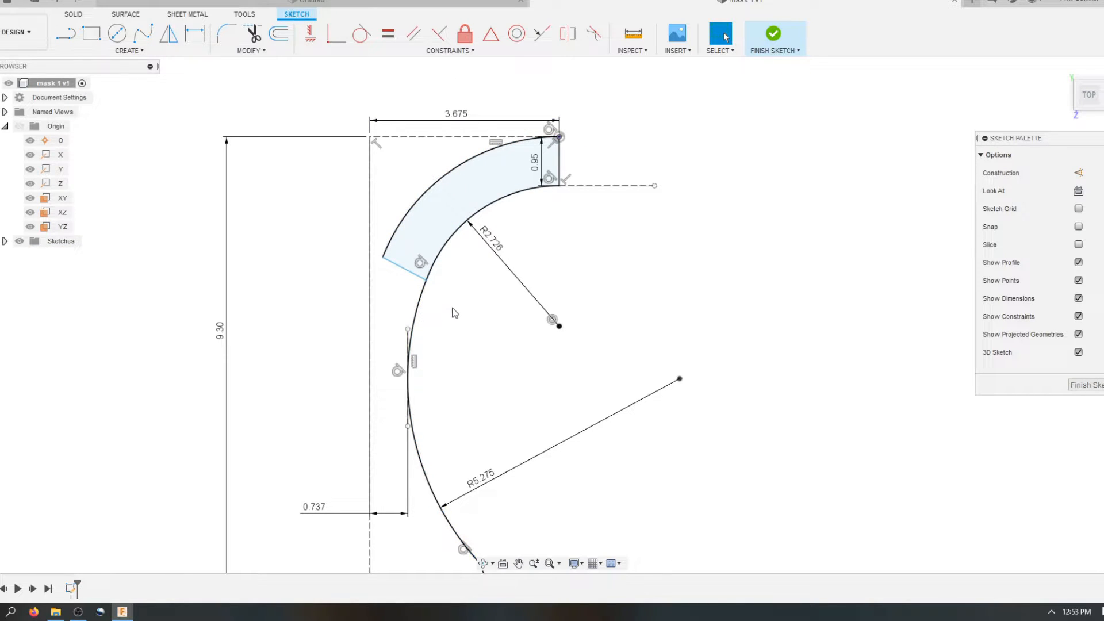
{"action": "scroll", "coordinate": [445, 295], "scroll_direction": "up", "scroll_amount": 2}
{"action": "left_click", "coordinate": [432, 283]}
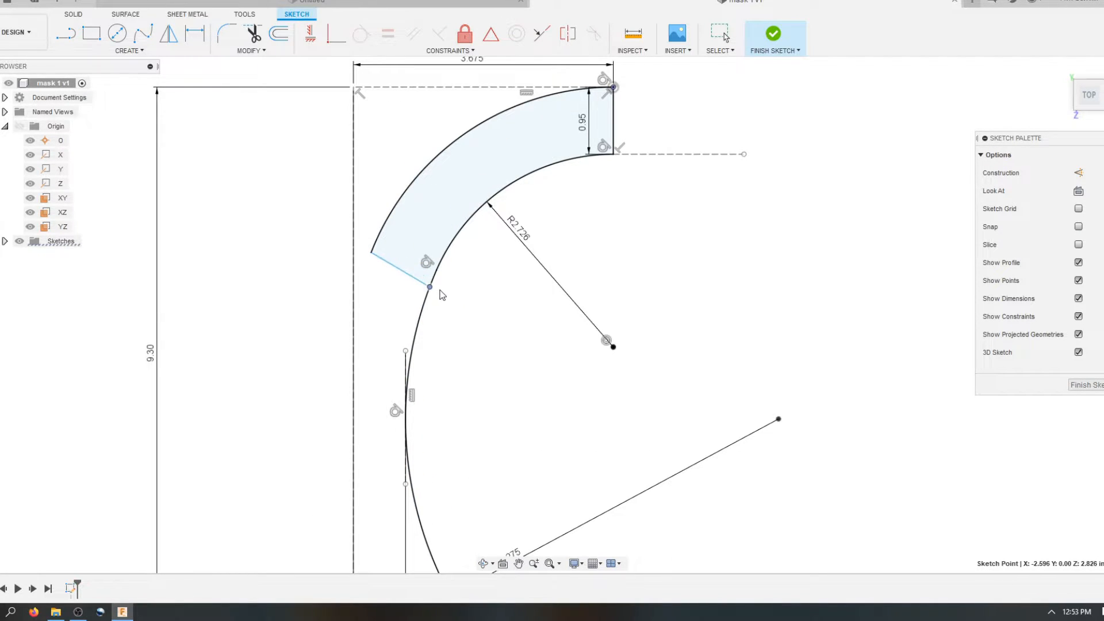
{"action": "left_click", "coordinate": [379, 241], "text": "shift"}
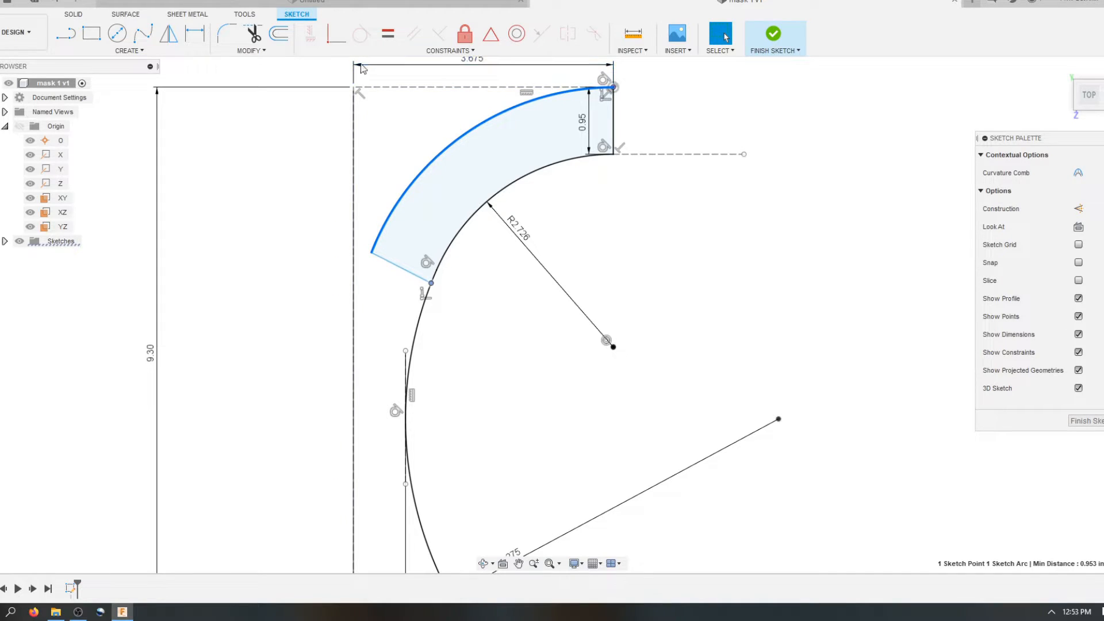
{"action": "left_click", "coordinate": [405, 120]}
{"action": "scroll", "coordinate": [445, 254], "scroll_direction": "up", "scroll_amount": 1}
{"action": "left_click", "coordinate": [427, 302]}
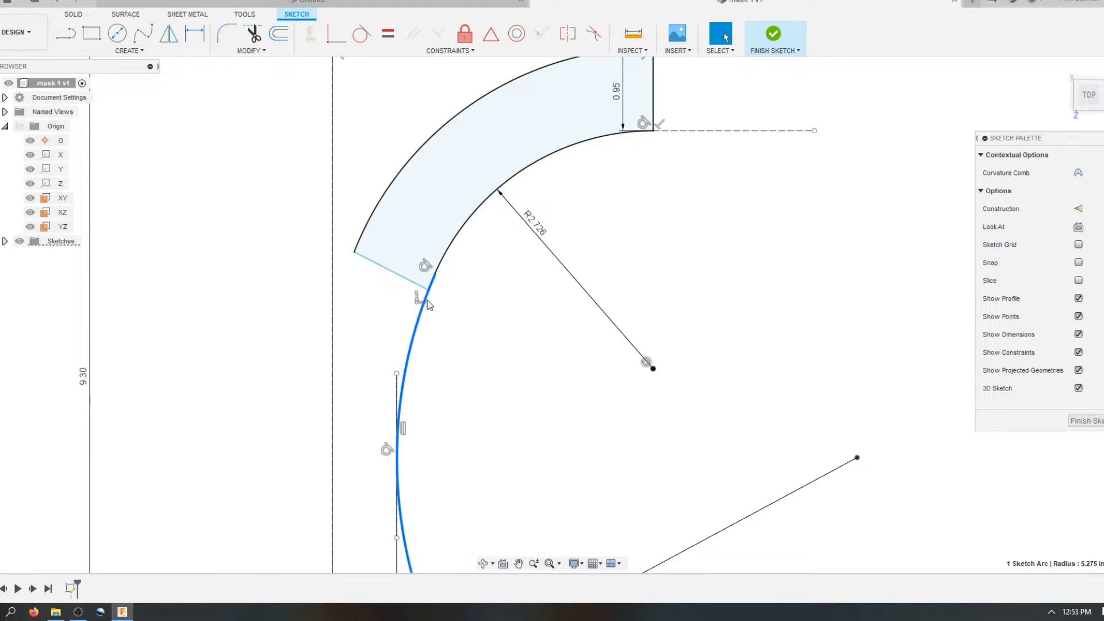
{"action": "left_click", "coordinate": [429, 290], "text": "shift"}
{"action": "left_click", "coordinate": [431, 182]}
{"action": "left_click", "coordinate": [461, 363]}
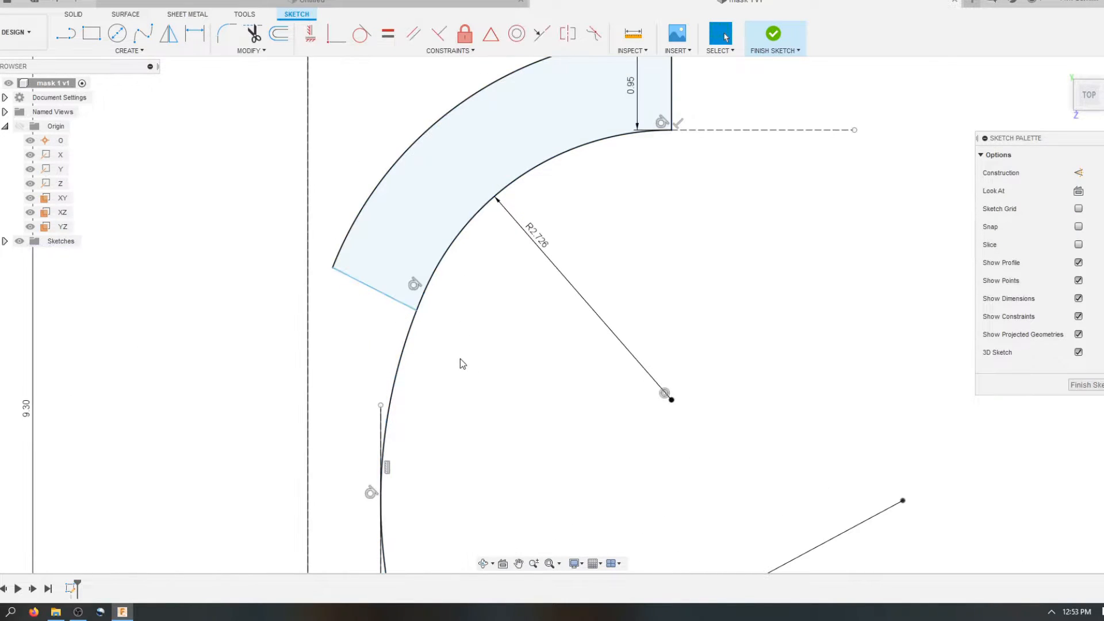
{"action": "scroll", "coordinate": [426, 320], "scroll_direction": "up", "scroll_amount": 2}
{"action": "left_click_drag", "start_coordinate": [416, 310], "coordinate": [421, 315]}
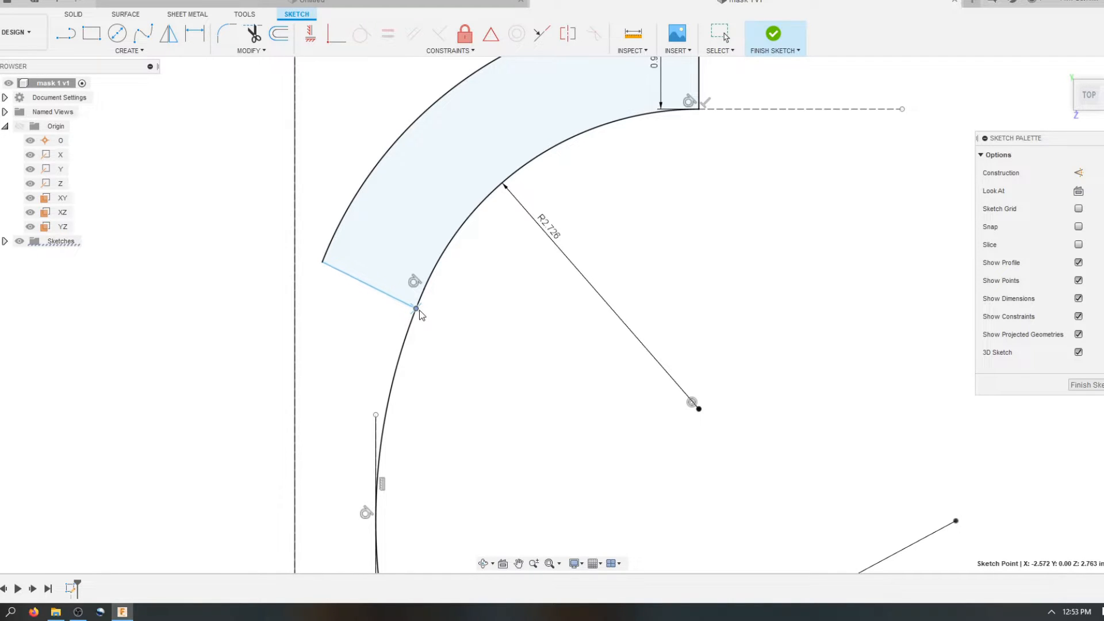
{"action": "scroll", "coordinate": [411, 318], "scroll_direction": "down", "scroll_amount": 3}
{"action": "scroll", "coordinate": [409, 319], "scroll_direction": "up", "scroll_amount": 2}
{"action": "scroll", "coordinate": [352, 249], "scroll_direction": "up", "scroll_amount": 3}
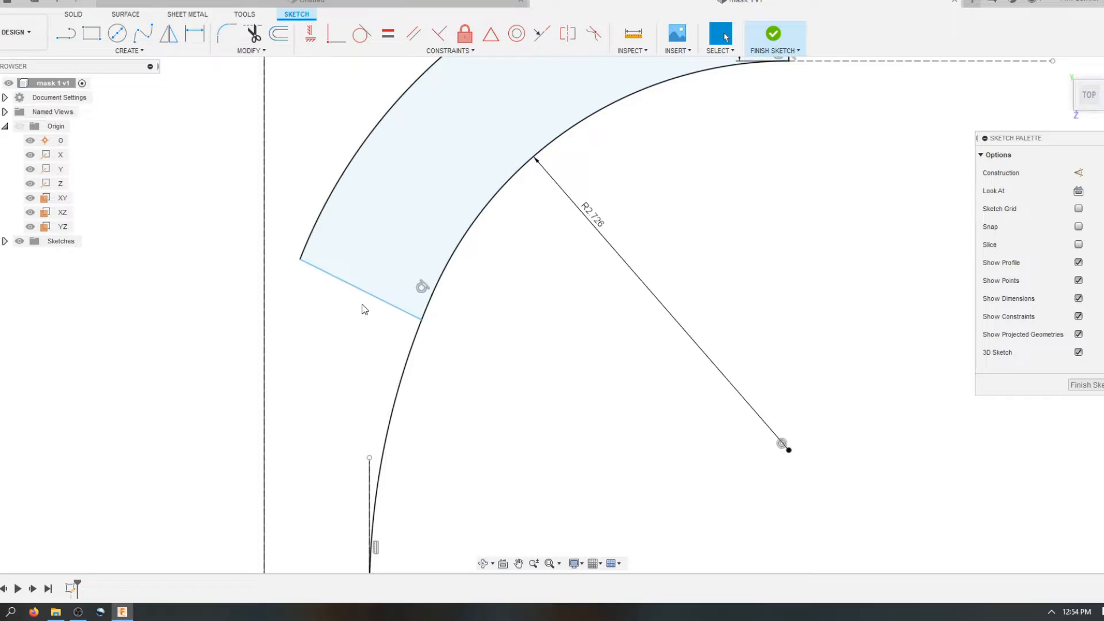
{"action": "key", "text": "d"}
{"action": "left_click", "coordinate": [326, 271]}
{"action": "left_click", "coordinate": [310, 240]}
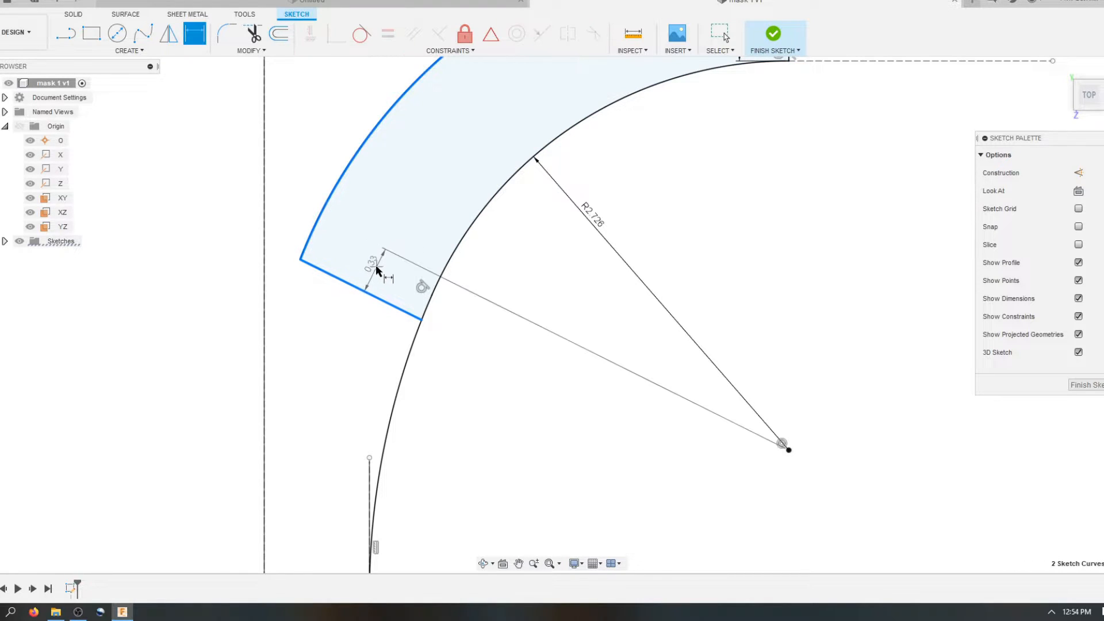
{"action": "key", "text": "Escape"}
{"action": "scroll", "coordinate": [418, 315], "scroll_direction": "down", "scroll_amount": 2}
{"action": "scroll", "coordinate": [514, 353], "scroll_direction": "down", "scroll_amount": 3}
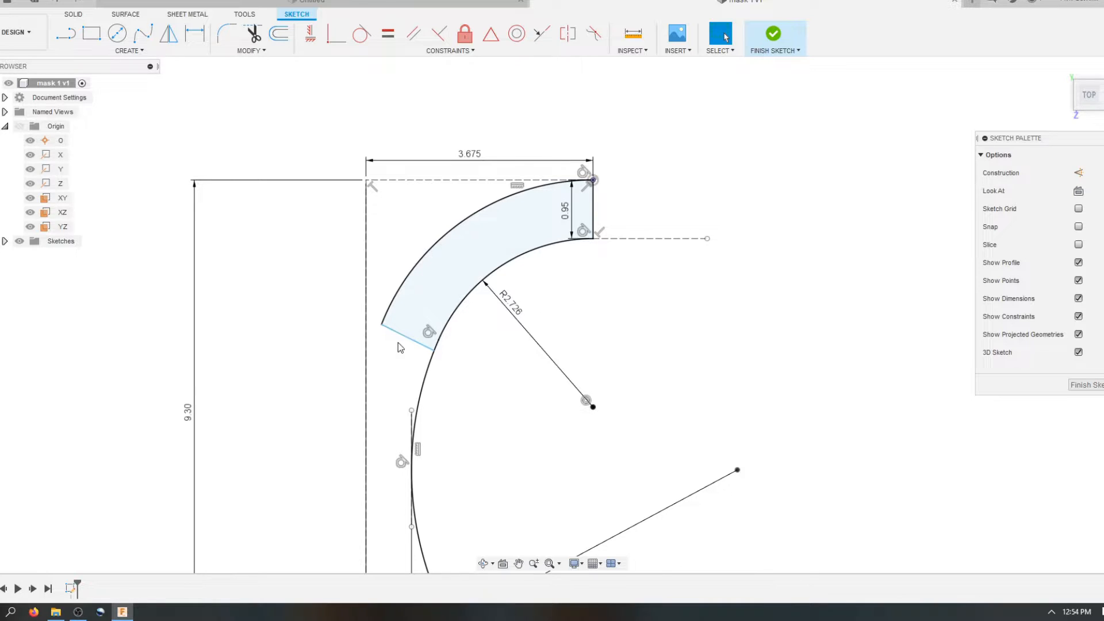
Dimension the angle between the slanted end line and the short vertical line at the profile's upper end as 65°
{"action": "key", "text": "d"}
{"action": "left_click", "coordinate": [411, 339]}
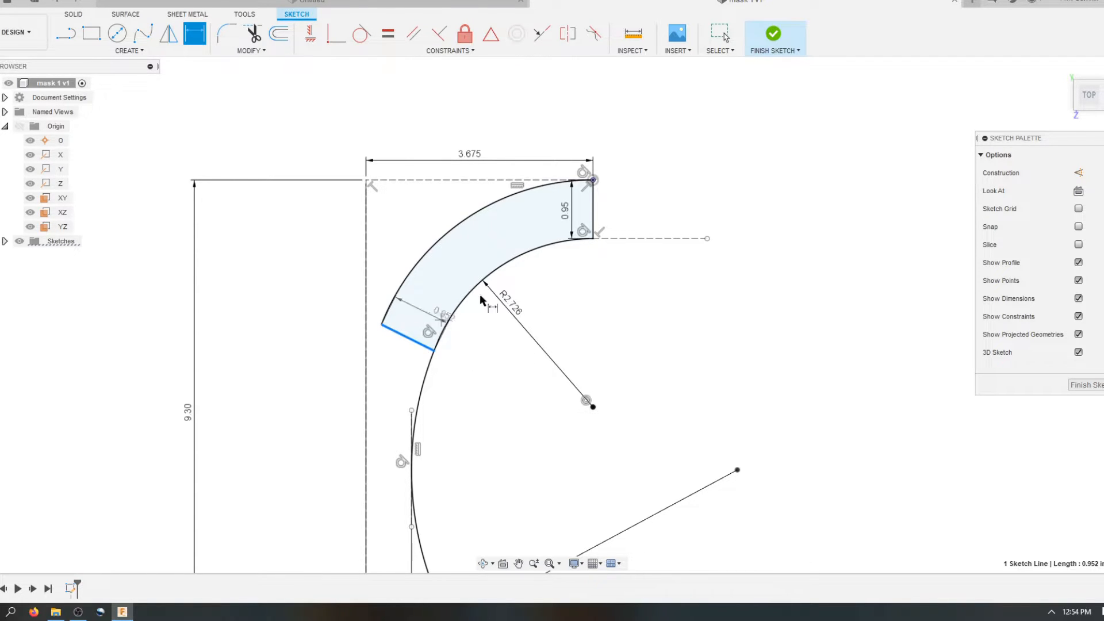
{"action": "left_click", "coordinate": [594, 216]}
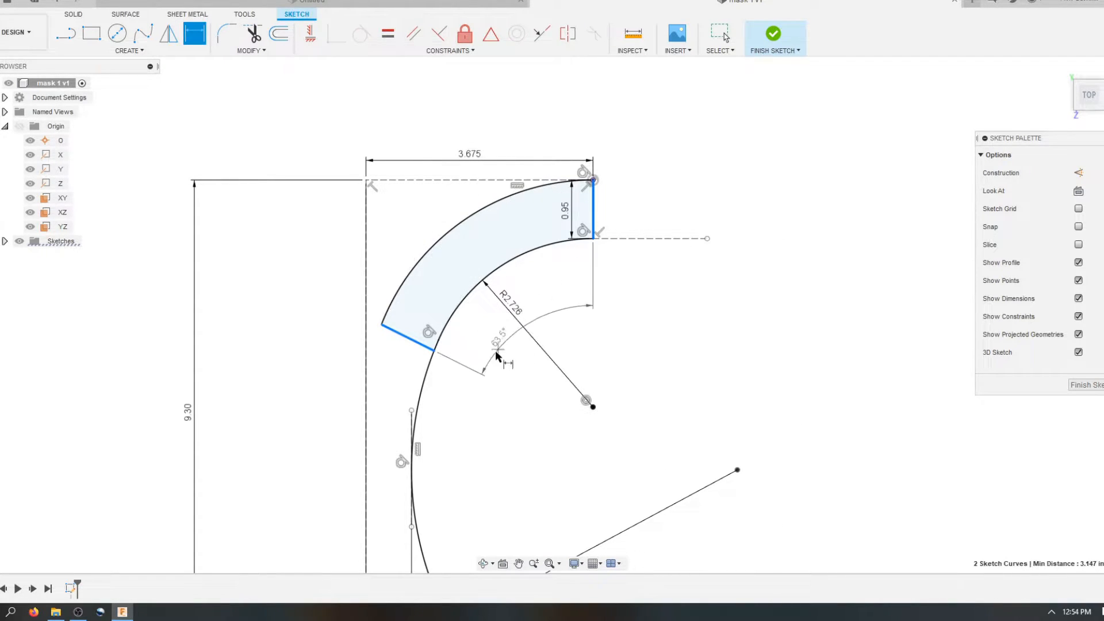
{"action": "left_click", "coordinate": [498, 341]}
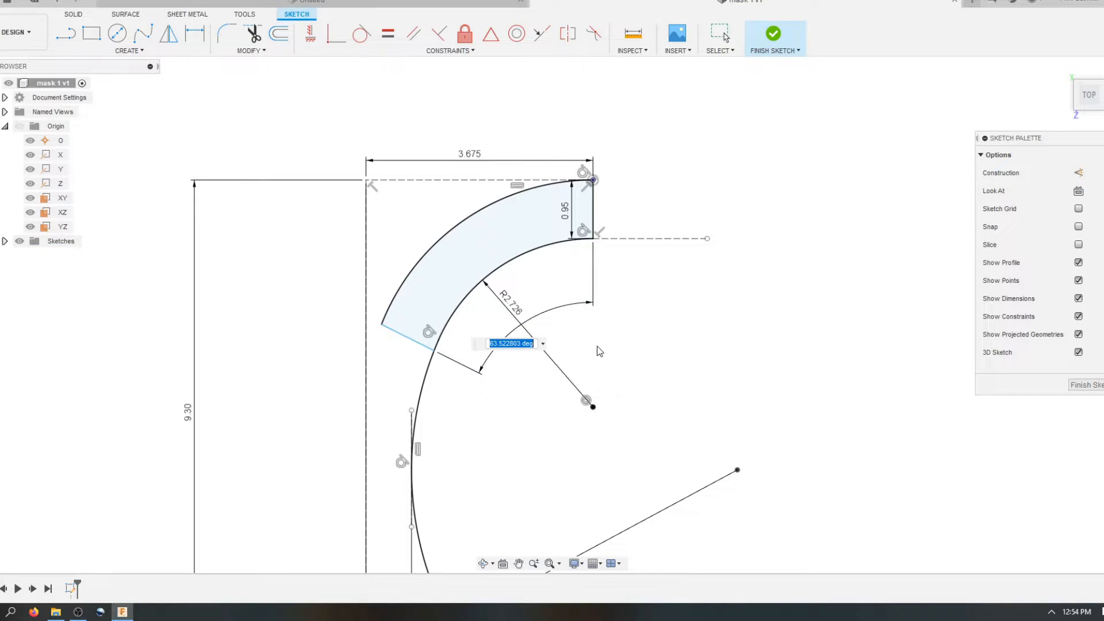
{"action": "key", "text": "Return"}
{"action": "key", "text": "Escape"}
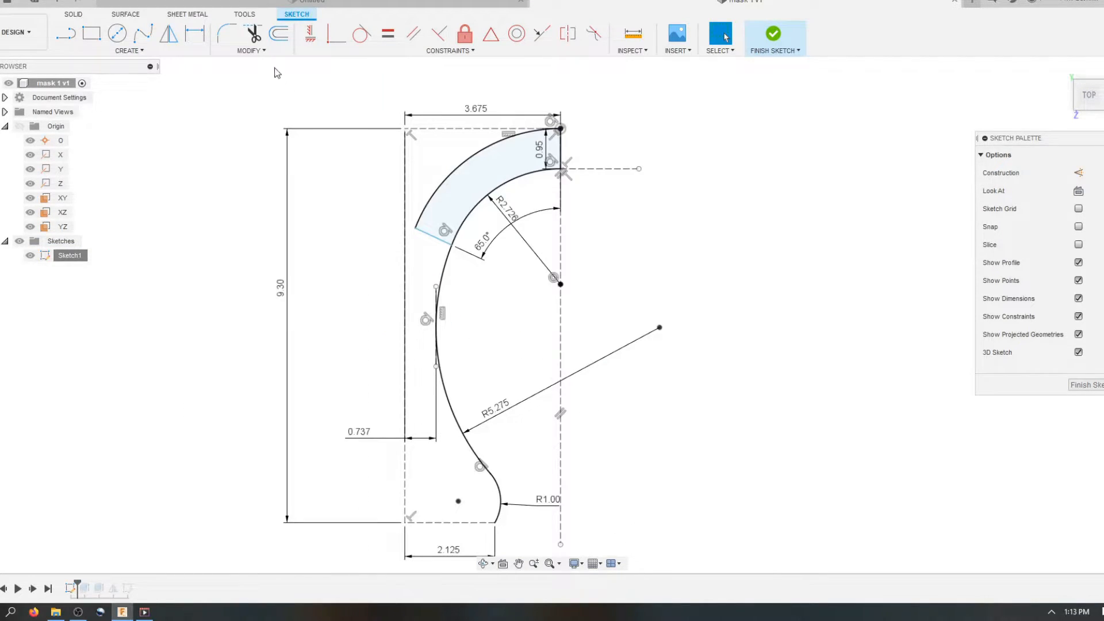
Offset the three inner profile arcs outward by 0.2 in (-0.2 in offset position), with chain selection off
{"action": "left_click", "coordinate": [281, 38]}
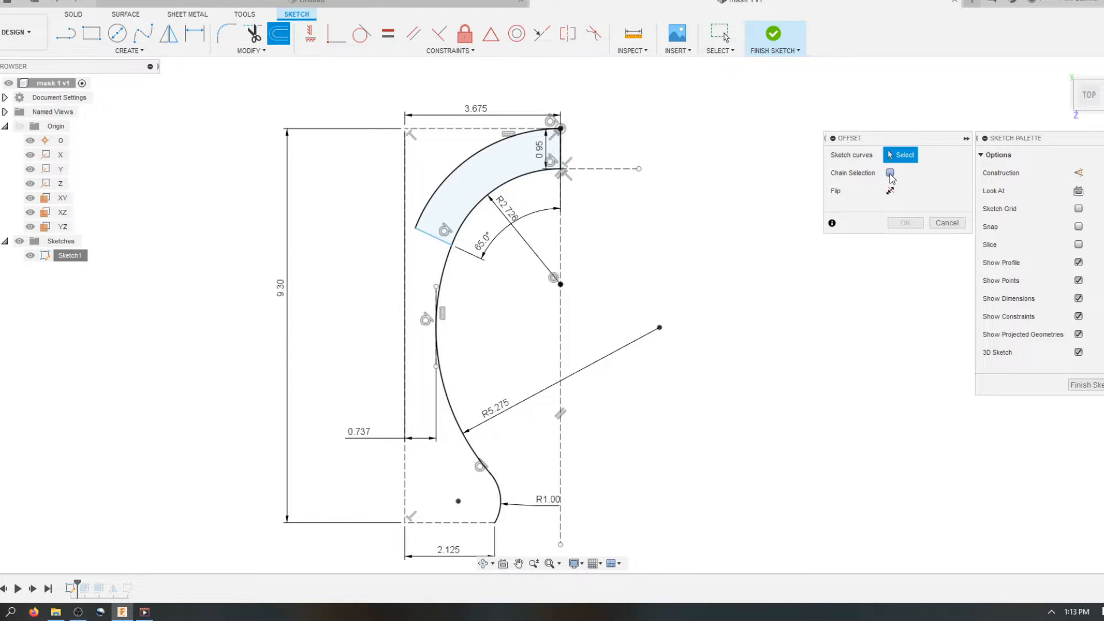
{"action": "left_click", "coordinate": [533, 176]}
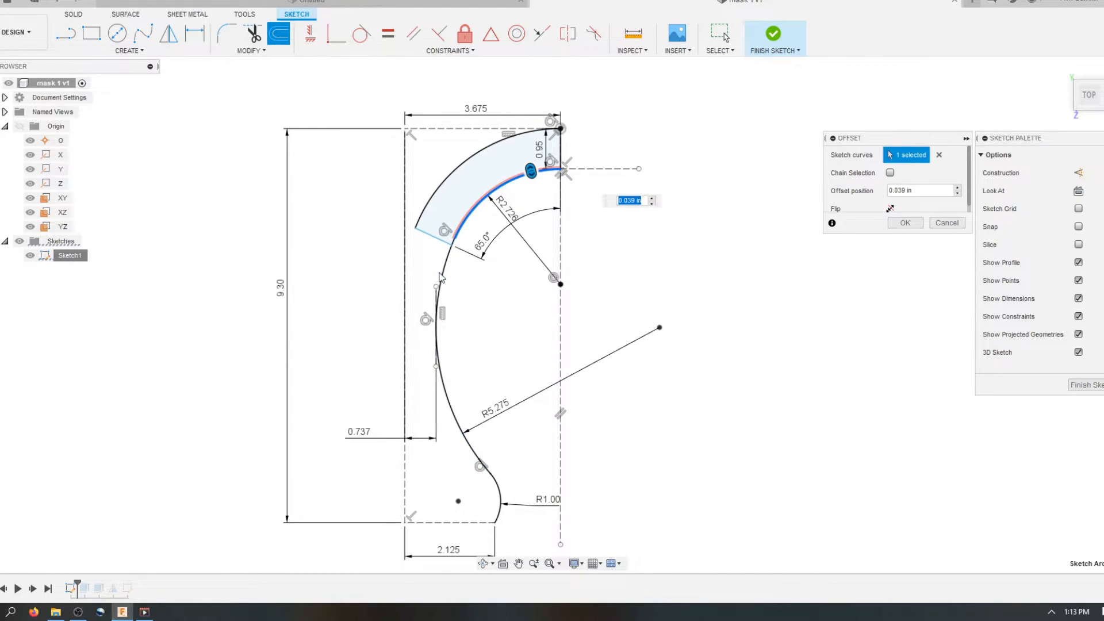
{"action": "left_click", "coordinate": [440, 368]}
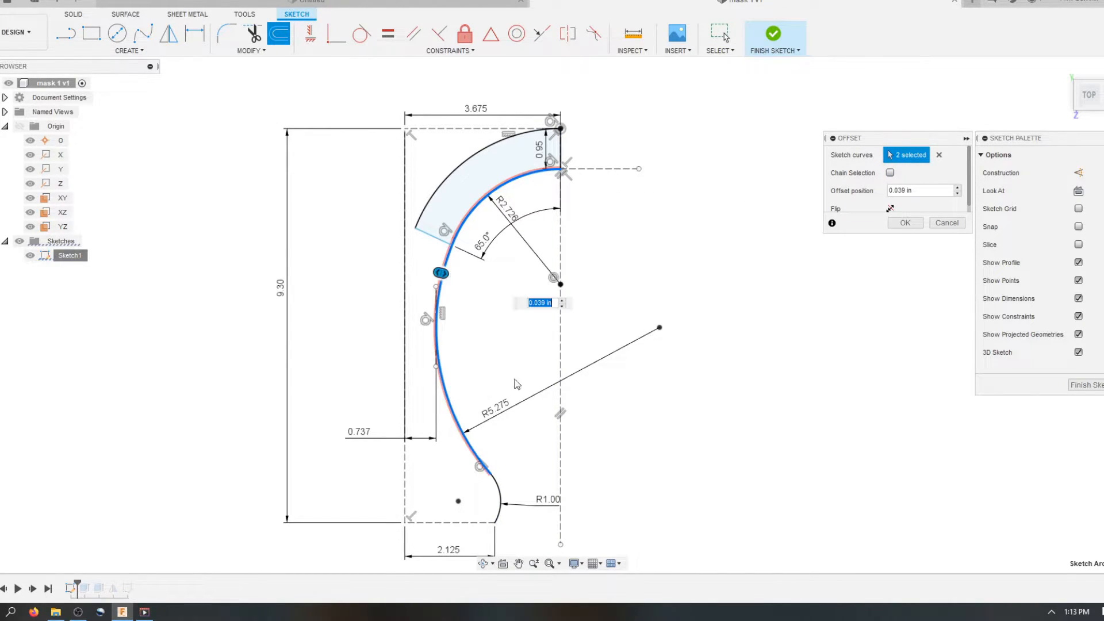
{"action": "left_click", "coordinate": [501, 490]}
{"action": "left_click_drag", "start_coordinate": [498, 485], "coordinate": [489, 490]}
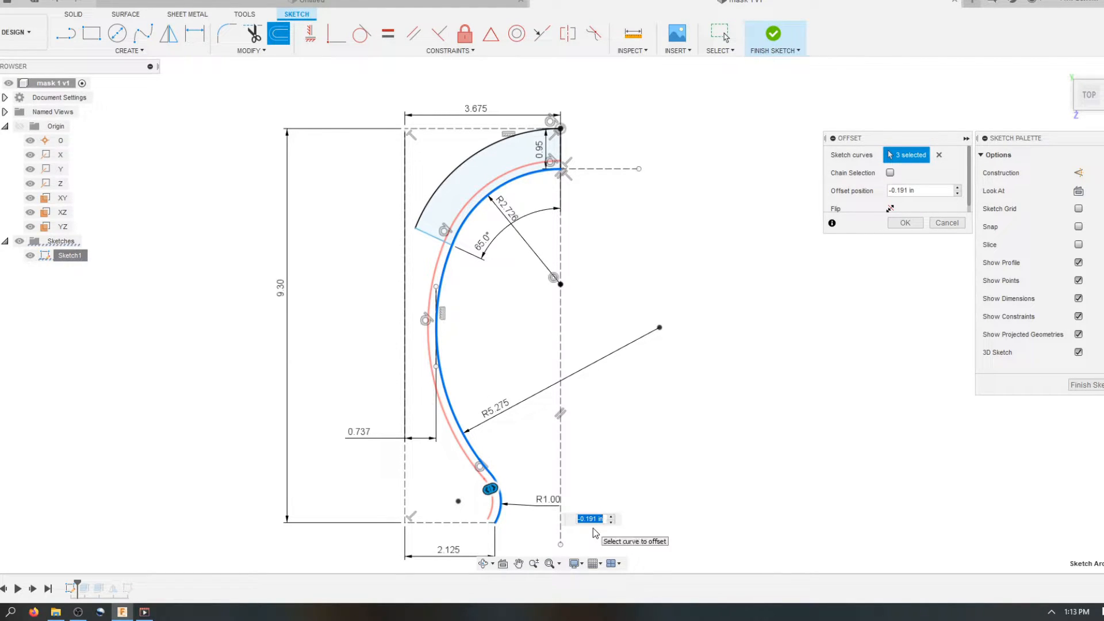
{"action": "type", "text": ".2"}
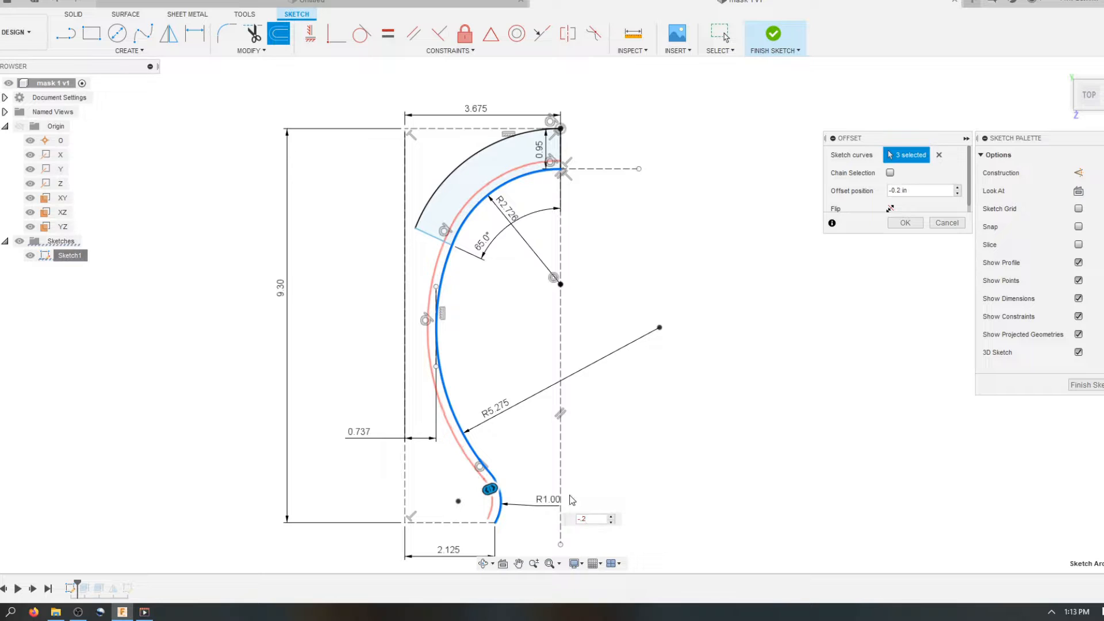
{"action": "scroll", "coordinate": [500, 358], "scroll_direction": "up", "scroll_amount": 1}
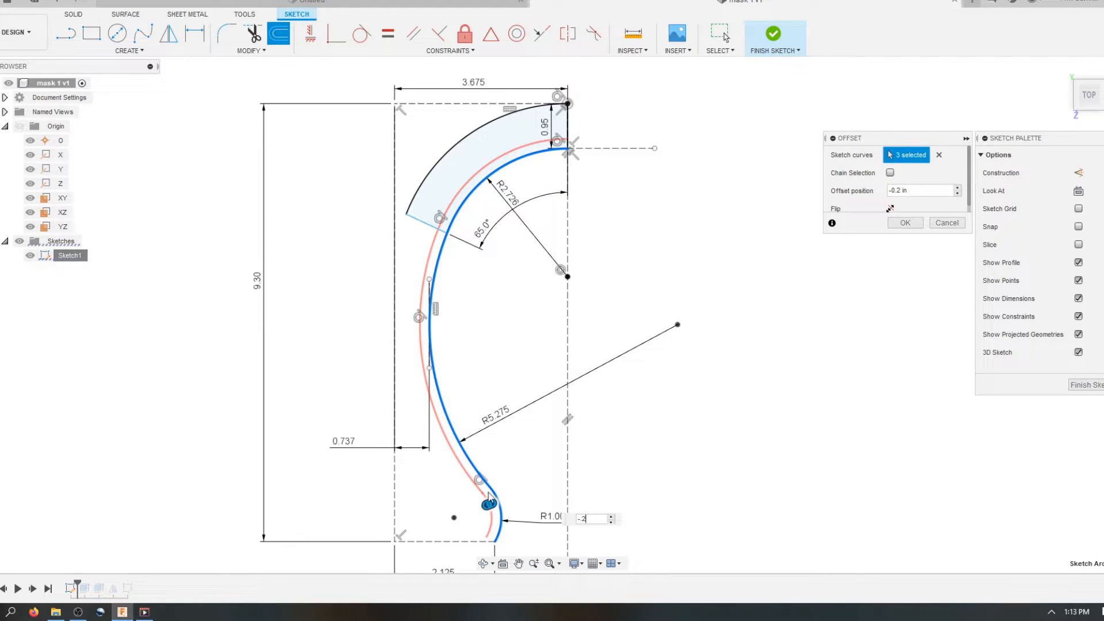
{"action": "left_click", "coordinate": [905, 224]}
{"action": "scroll", "coordinate": [498, 538], "scroll_direction": "up", "scroll_amount": 2}
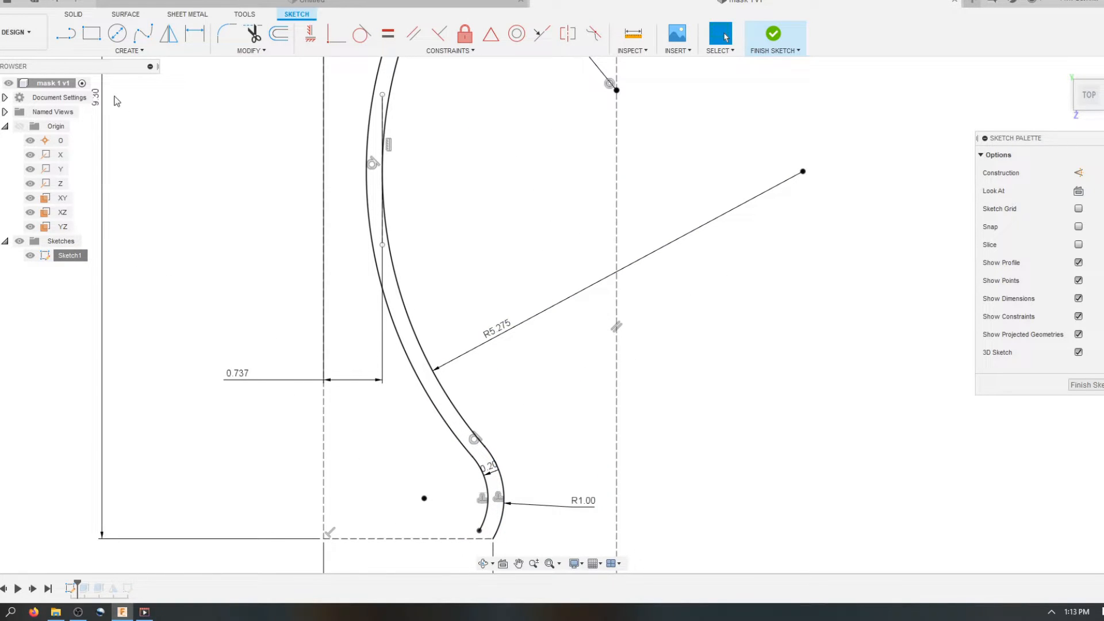
Close the lower end of the offset band with a line joining the endpoints of the inner and offset arcs
{"action": "left_click", "coordinate": [67, 39]}
{"action": "scroll", "coordinate": [487, 559], "scroll_direction": "up", "scroll_amount": 3}
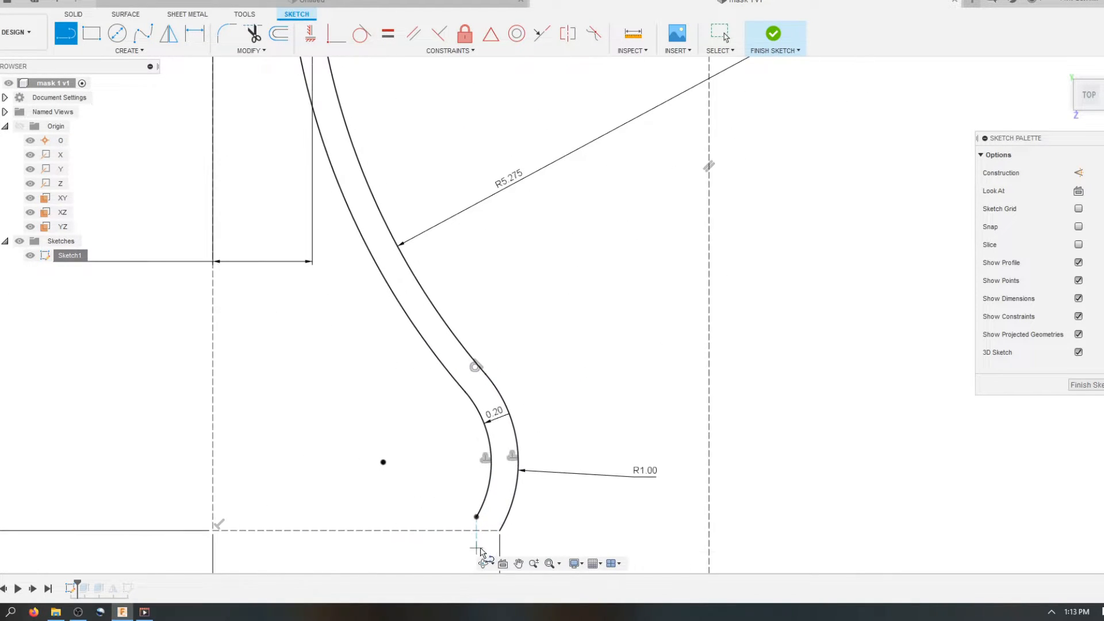
{"action": "left_click", "coordinate": [478, 496]}
{"action": "left_click", "coordinate": [518, 520]}
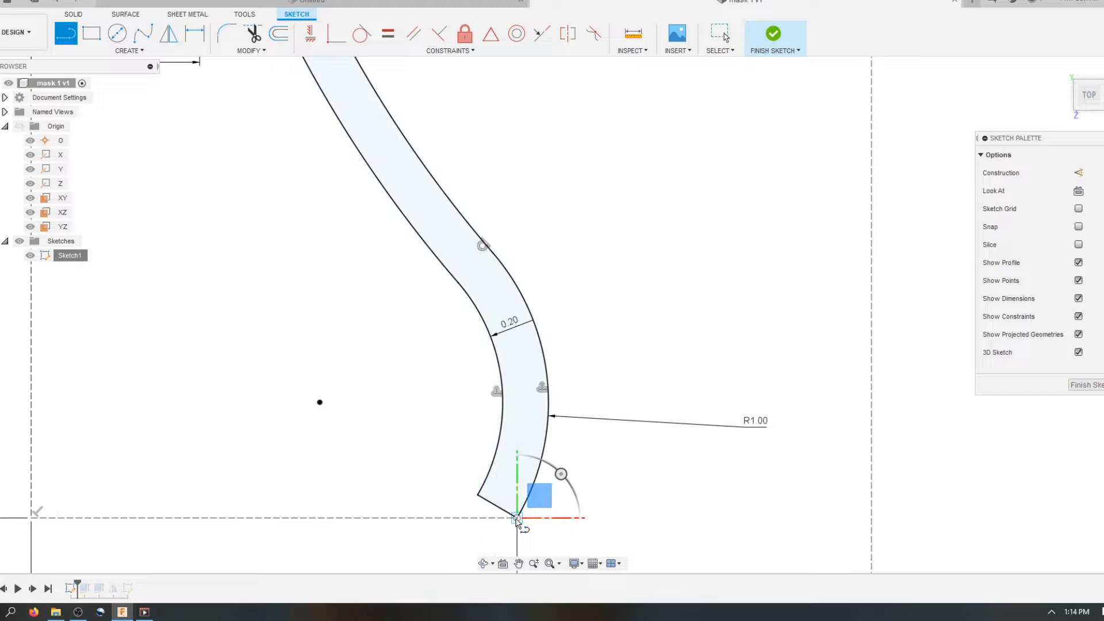
{"action": "key", "text": "Escape"}
{"action": "scroll", "coordinate": [511, 505], "scroll_direction": "down", "scroll_amount": 4}
{"action": "scroll", "coordinate": [512, 506], "scroll_direction": "down", "scroll_amount": 3}
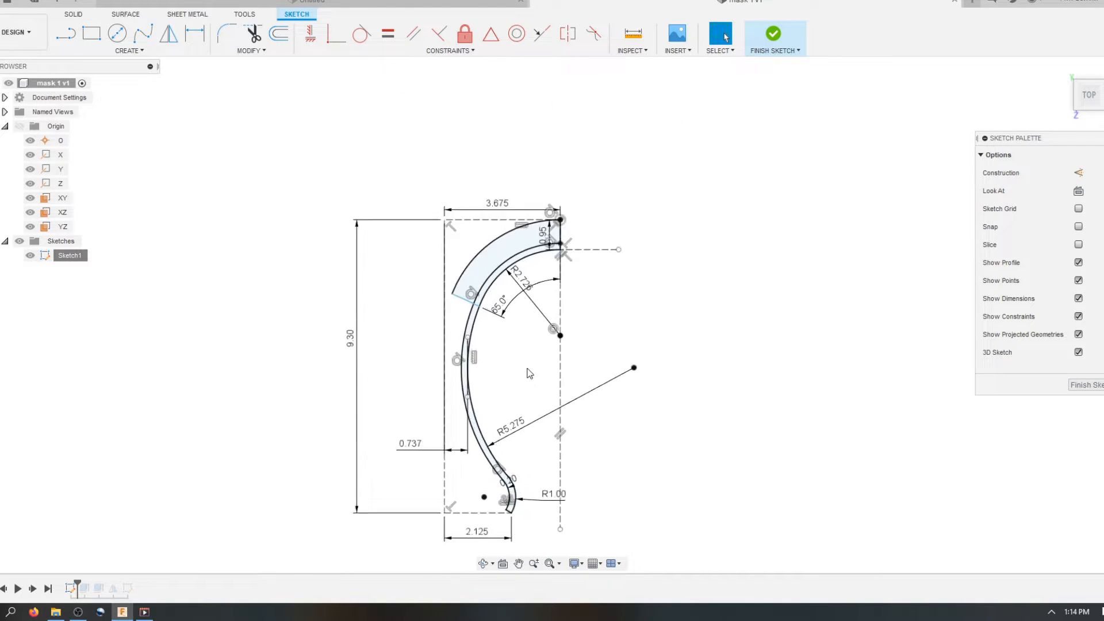
{"action": "left_click", "coordinate": [491, 256]}
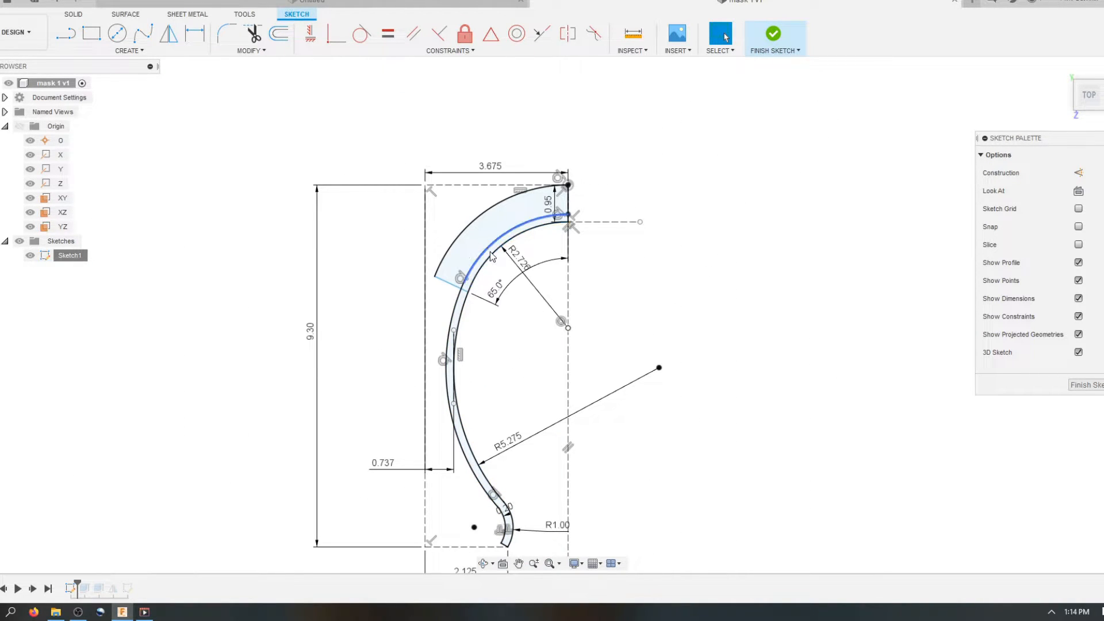
{"action": "scroll", "coordinate": [566, 218], "scroll_direction": "up", "scroll_amount": 8}
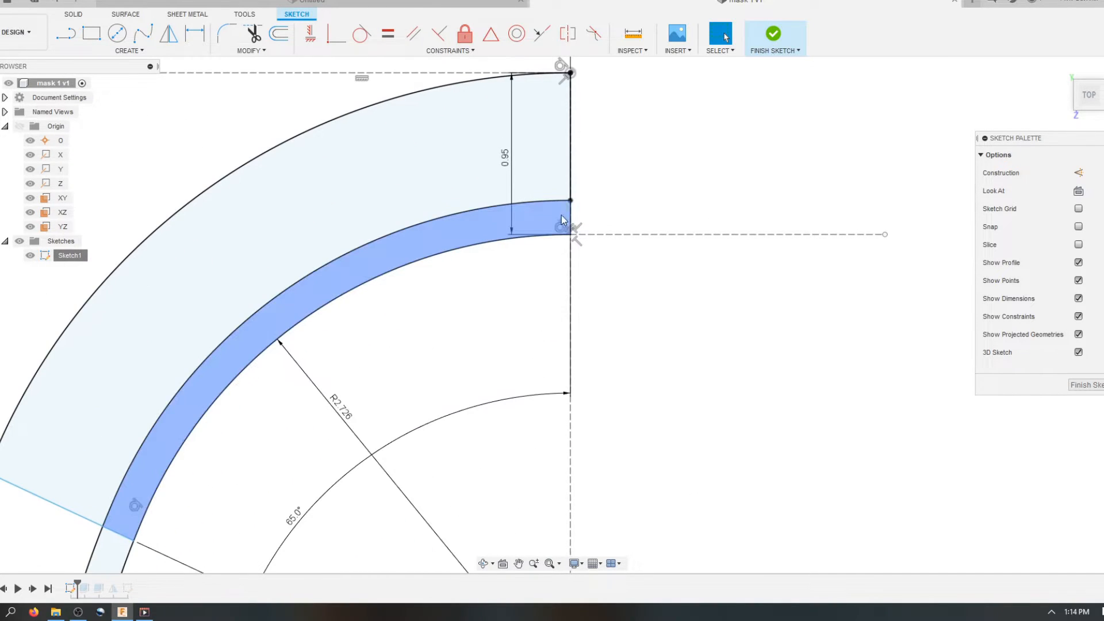
{"action": "scroll", "coordinate": [550, 217], "scroll_direction": "down", "scroll_amount": 8}
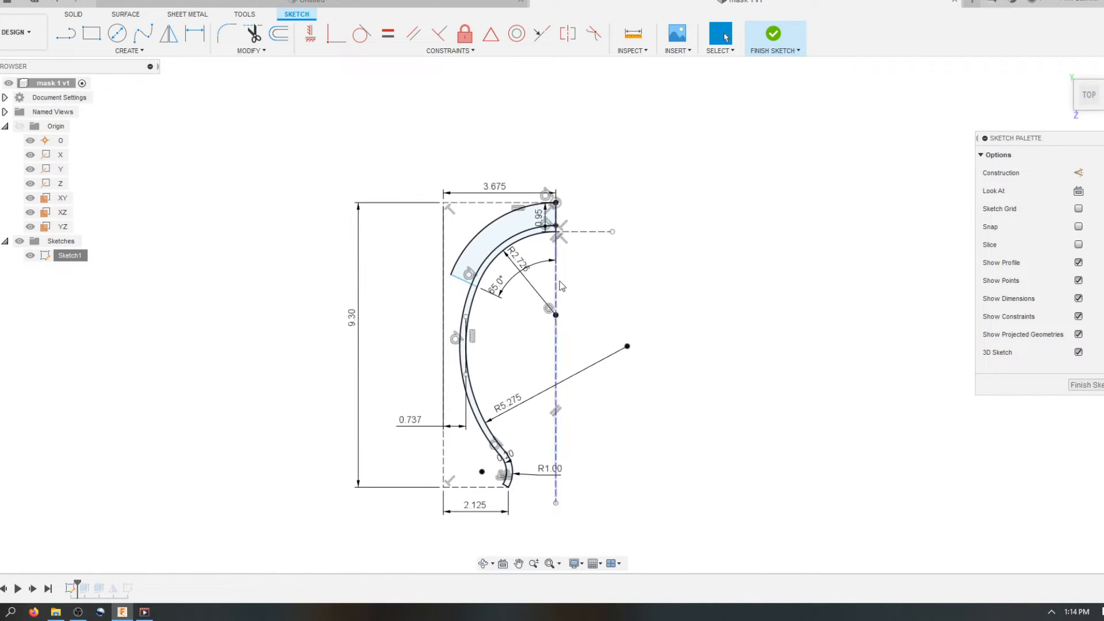
Offset the outer arc inward by 0.2 in (-0.2 in offset position), with chain selection off
{"action": "scroll", "coordinate": [466, 102], "scroll_direction": "up", "scroll_amount": 5}
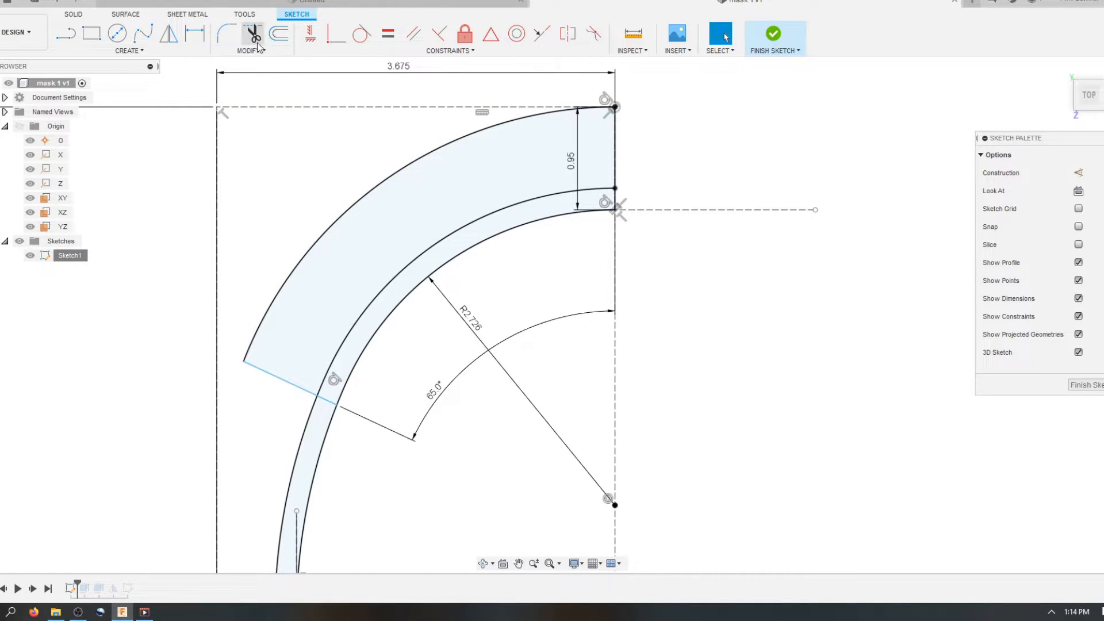
{"action": "left_click", "coordinate": [279, 33]}
{"action": "left_click", "coordinate": [376, 195]}
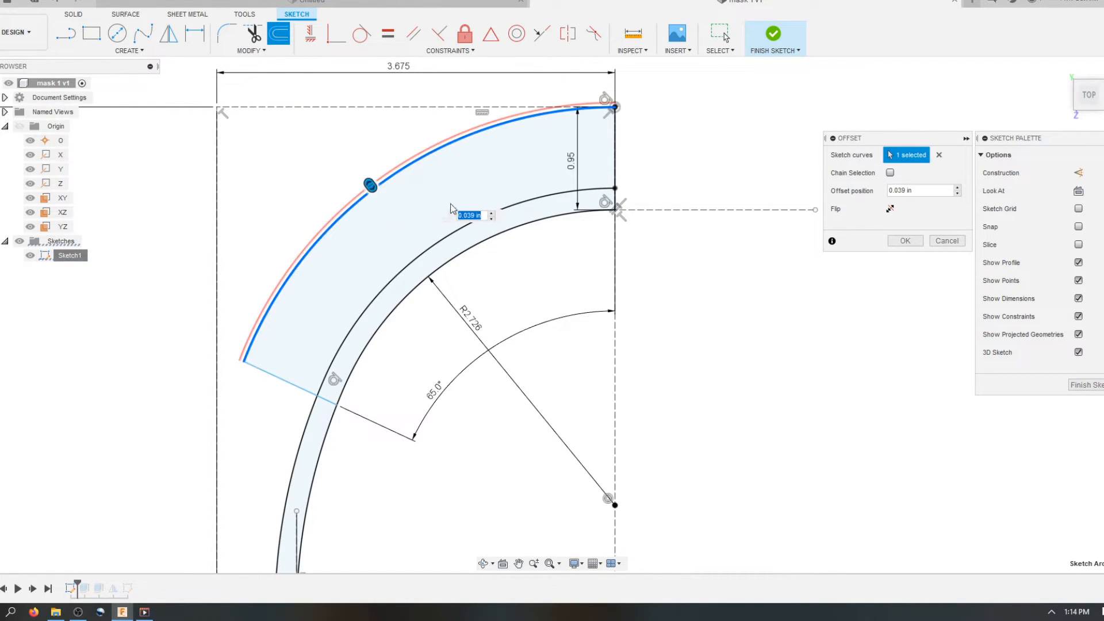
{"action": "left_click_drag", "start_coordinate": [372, 184], "coordinate": [353, 230]}
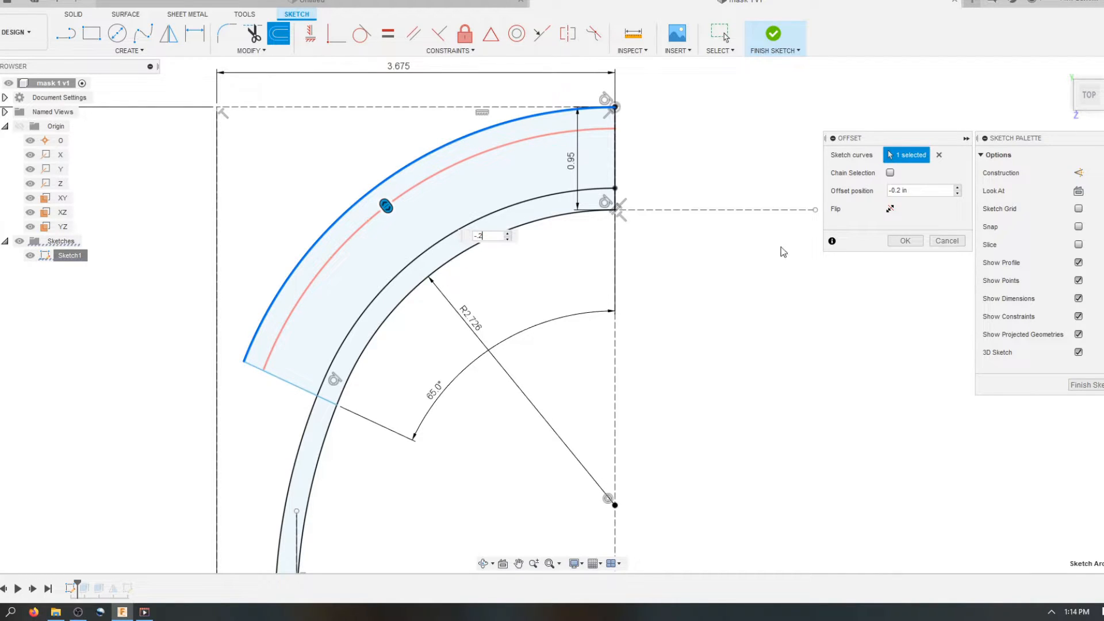
{"action": "left_click", "coordinate": [900, 241]}
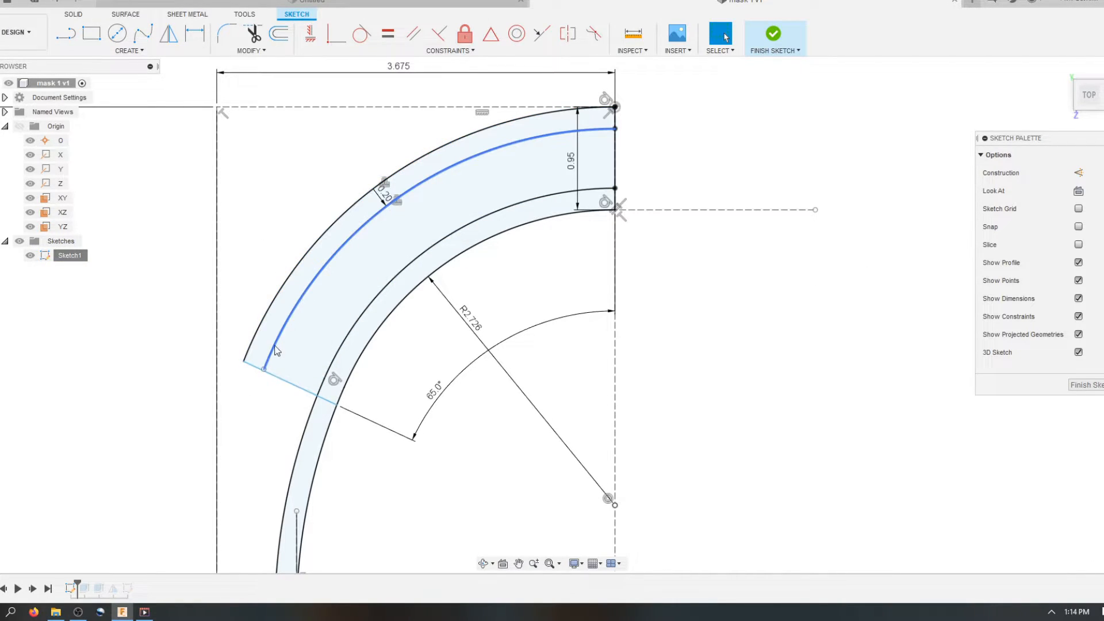
Make the lower endpoint of the new offset arc coincident with the slanted end line
{"action": "scroll", "coordinate": [265, 376], "scroll_direction": "up", "scroll_amount": 2}
{"action": "left_click", "coordinate": [265, 369]}
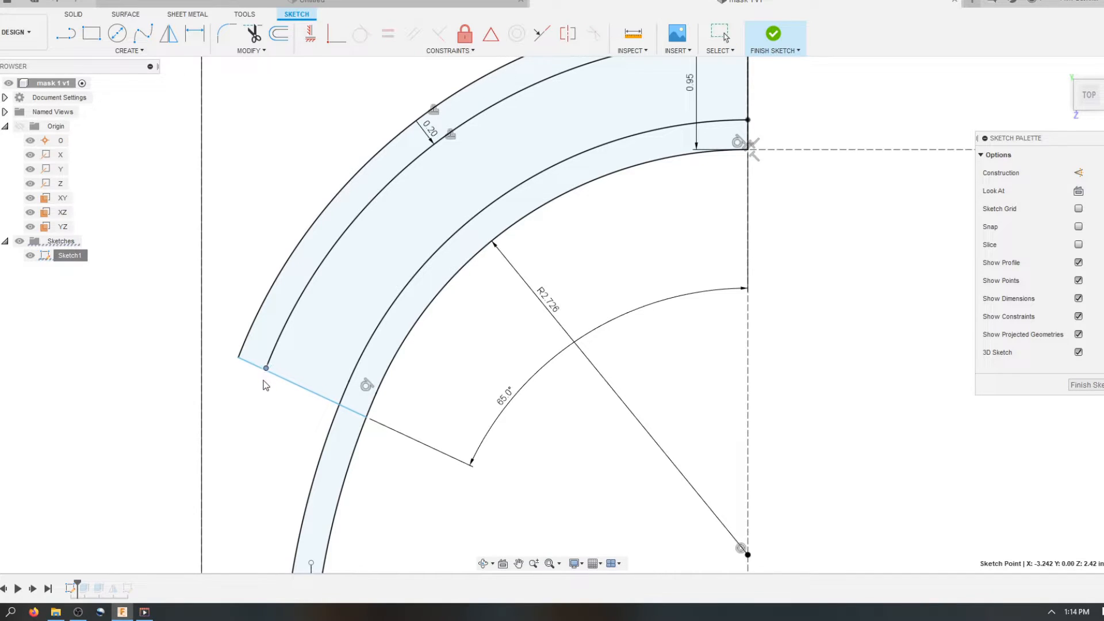
{"action": "left_click", "coordinate": [264, 374]}
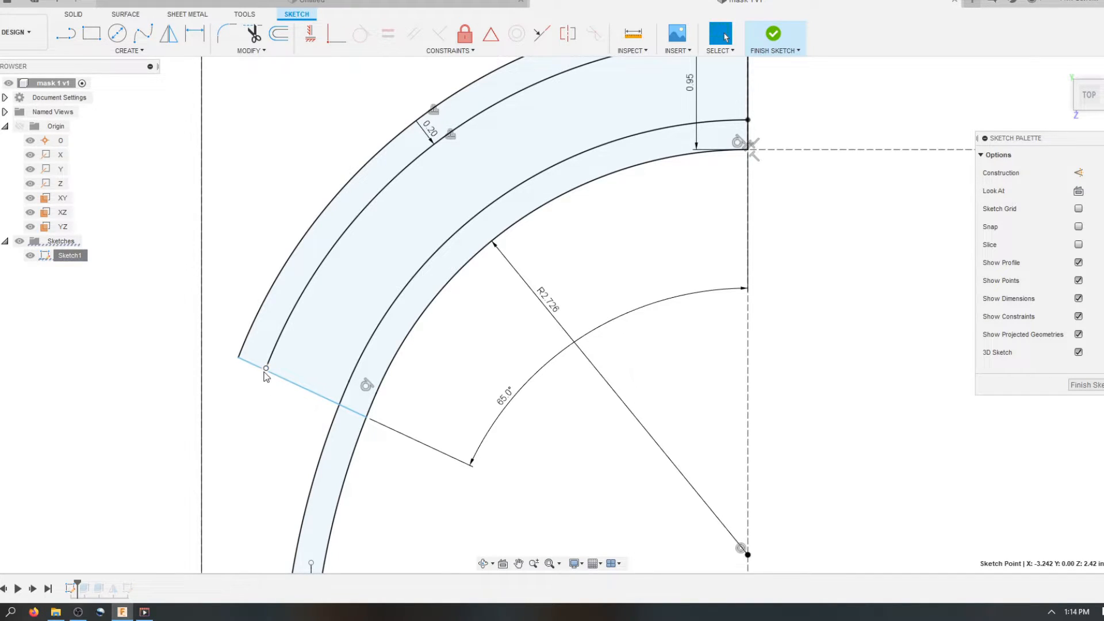
{"action": "left_click", "coordinate": [267, 370], "text": "shift"}
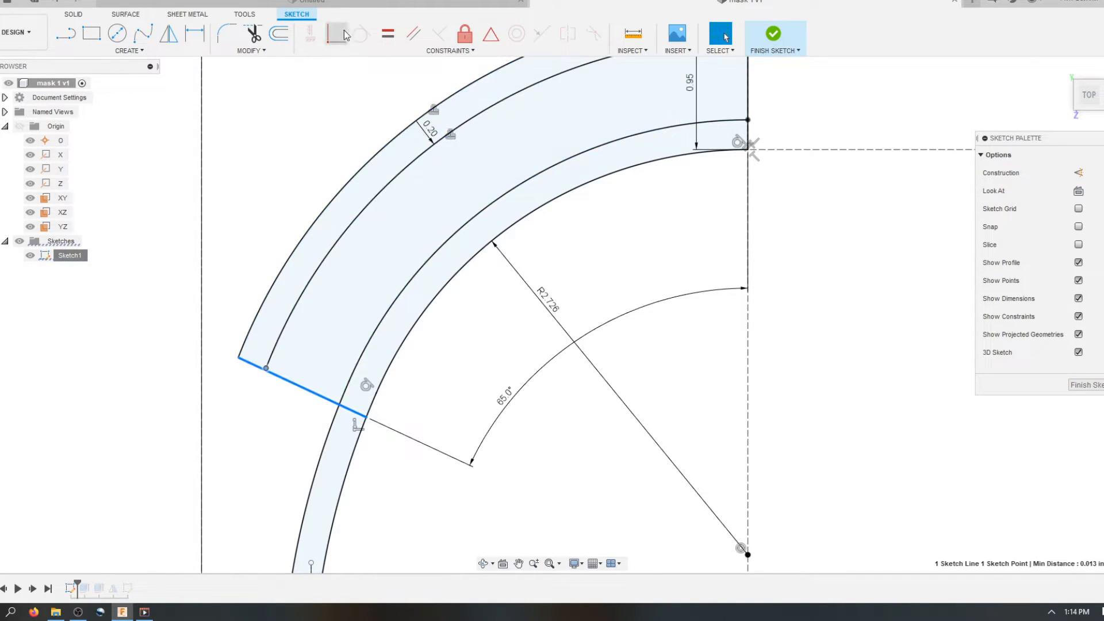
{"action": "left_click", "coordinate": [345, 32]}
{"action": "scroll", "coordinate": [257, 370], "scroll_direction": "up", "scroll_amount": 1}
{"action": "scroll", "coordinate": [264, 391], "scroll_direction": "down", "scroll_amount": 3}
{"action": "key", "text": "Escape"}
{"action": "scroll", "coordinate": [266, 388], "scroll_direction": "down", "scroll_amount": 2}
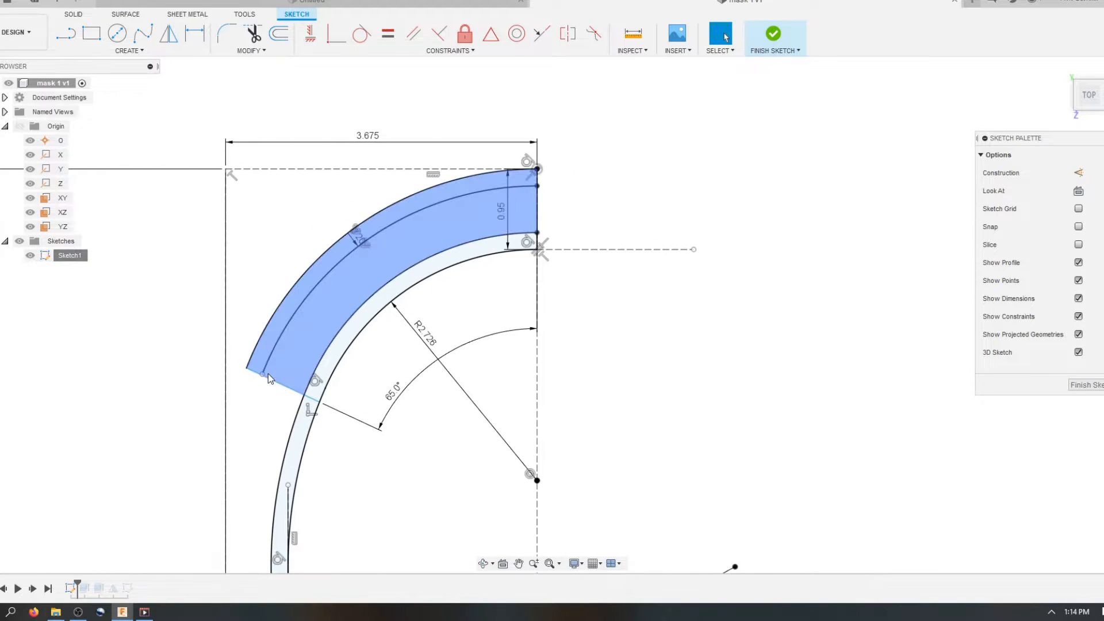
Shift the slanted end line slightly down along the arcs
{"action": "scroll", "coordinate": [327, 352], "scroll_direction": "down", "scroll_amount": 1}
{"action": "scroll", "coordinate": [293, 359], "scroll_direction": "up", "scroll_amount": 3}
{"action": "left_click", "coordinate": [296, 406]}
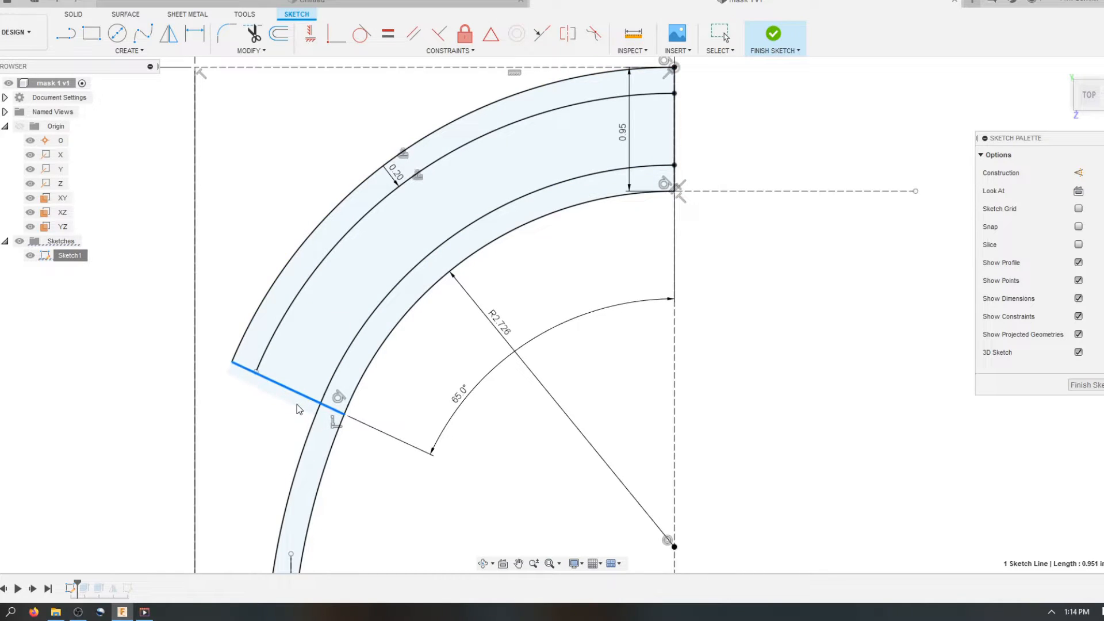
{"action": "left_click_drag", "start_coordinate": [297, 404], "coordinate": [298, 406]}
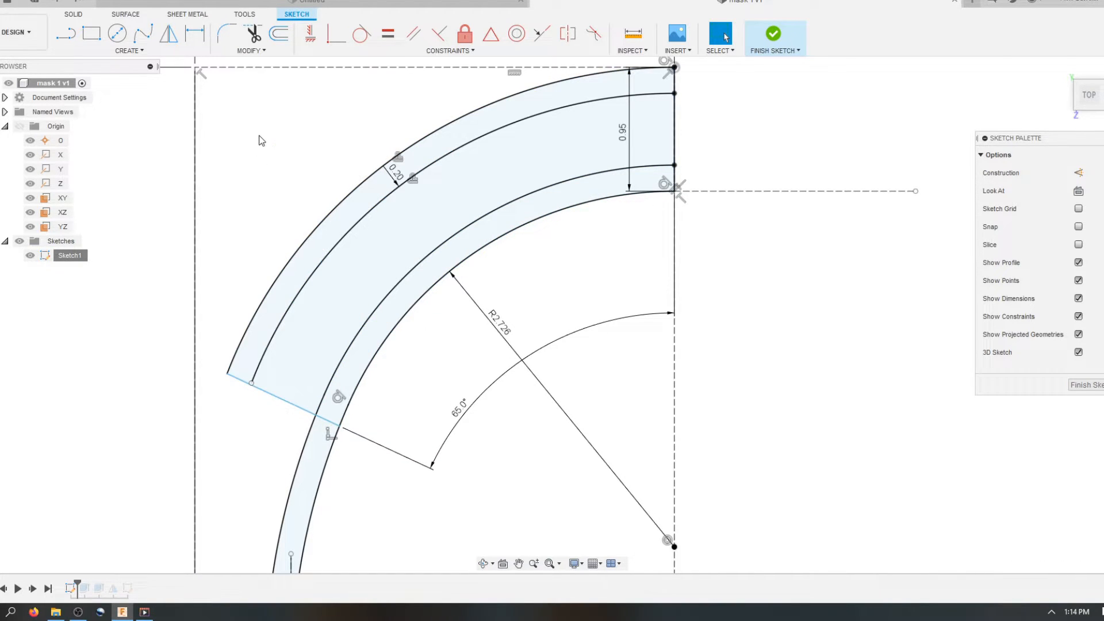
Draw a line across the gap between the two offset arcs, just above and roughly parallel to the slanted end line
{"action": "left_click", "coordinate": [66, 33]}
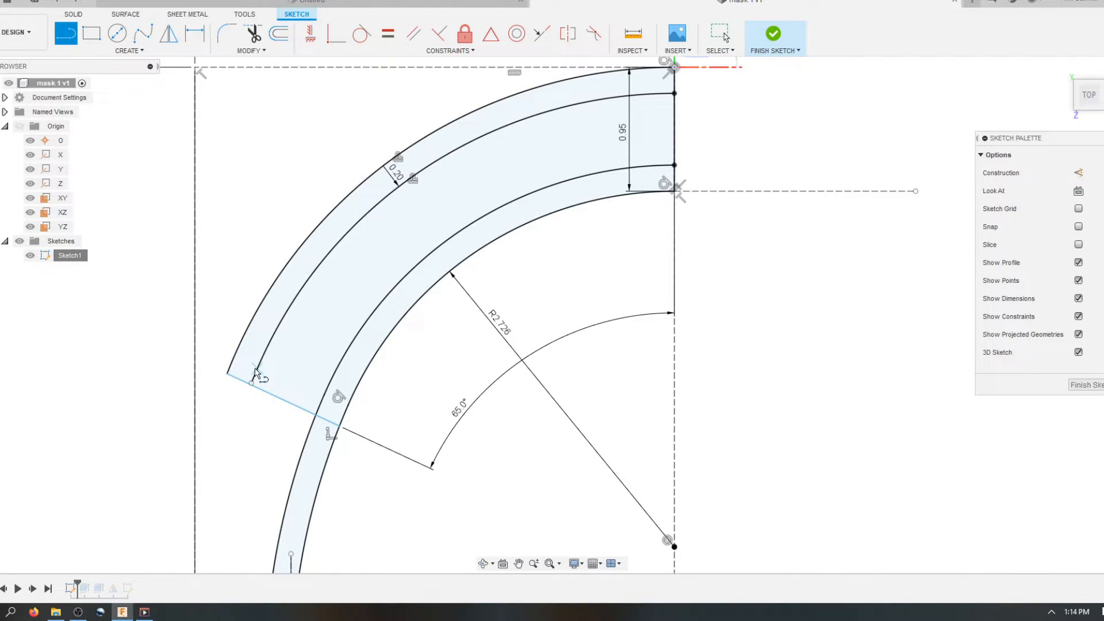
{"action": "left_click", "coordinate": [265, 353]}
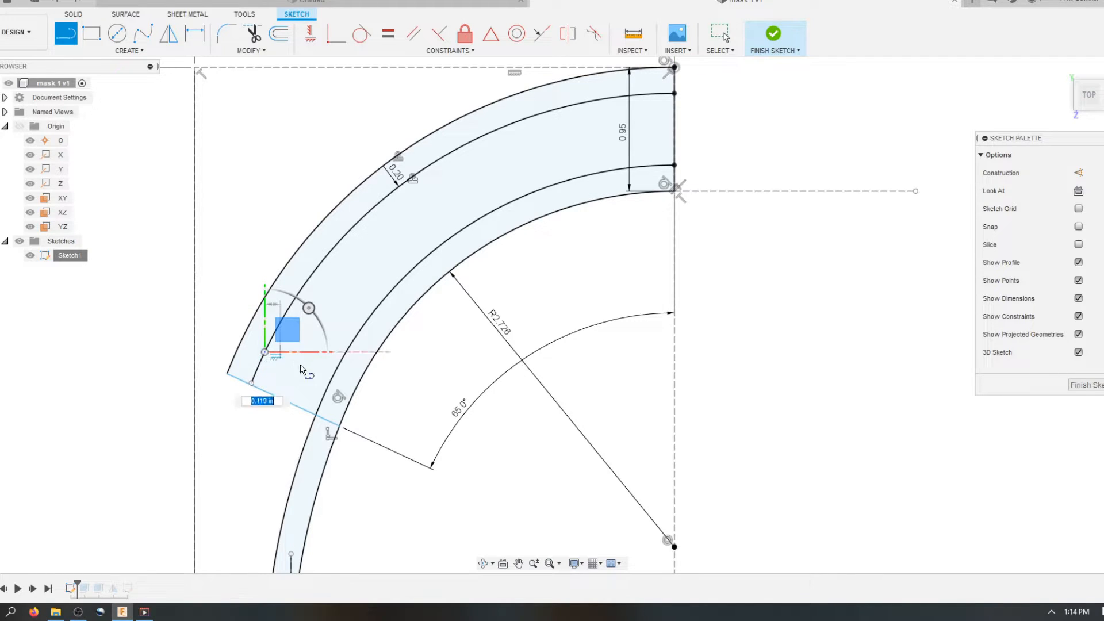
{"action": "left_click", "coordinate": [329, 382]}
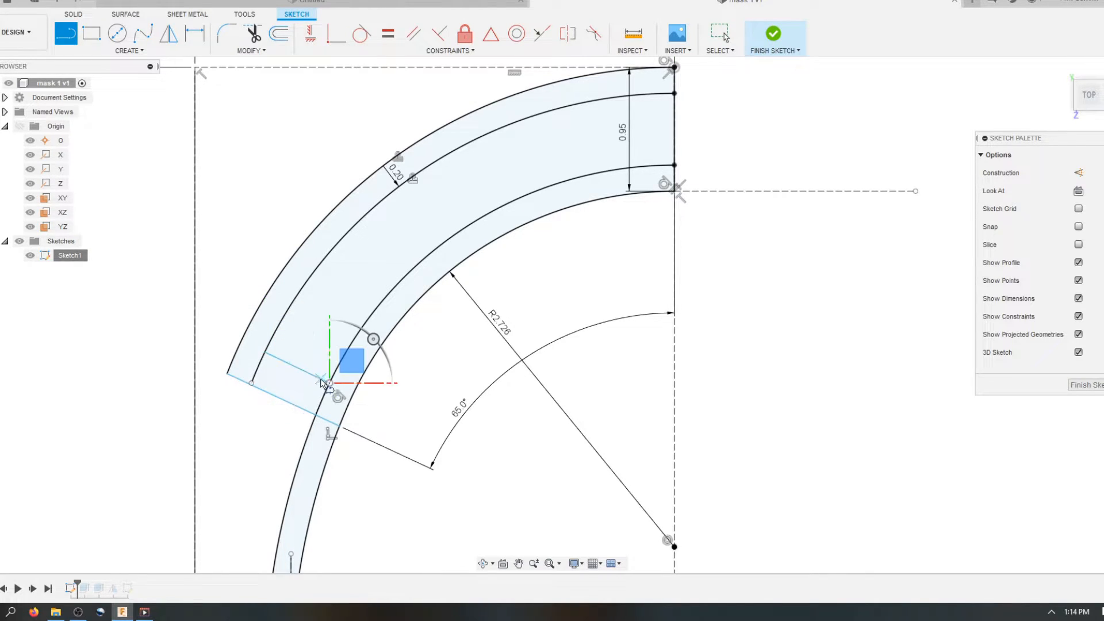
{"action": "key", "text": "Escape"}
Draw a near-vertical line about 0.55 in long between the two offset arcs, close to the short vertical line at the upper end
{"action": "left_click", "coordinate": [64, 37]}
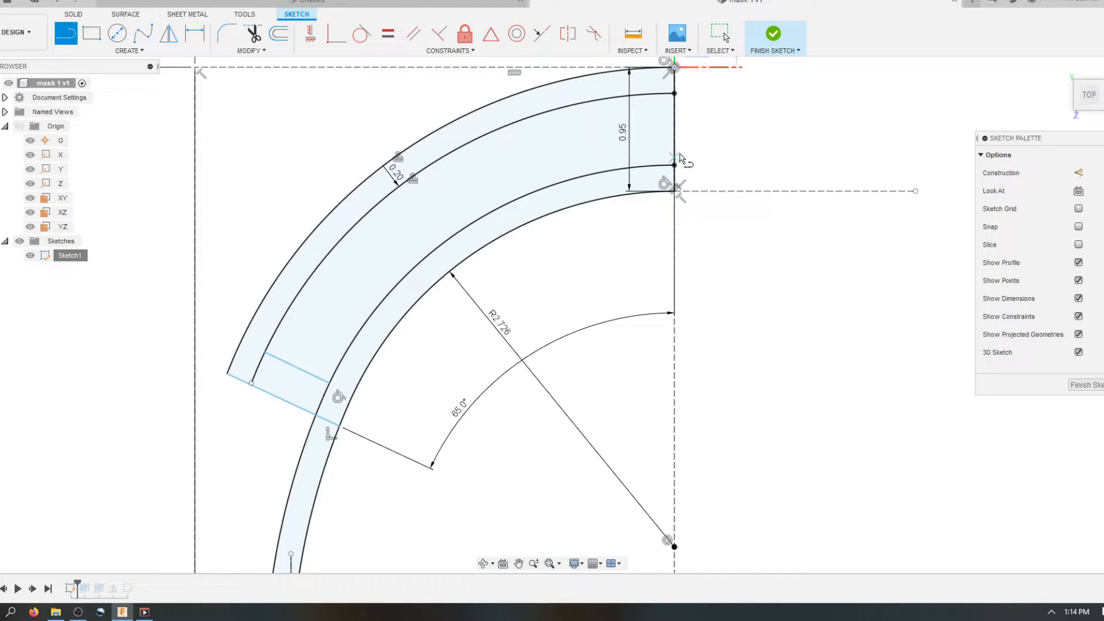
{"action": "left_click", "coordinate": [637, 95]}
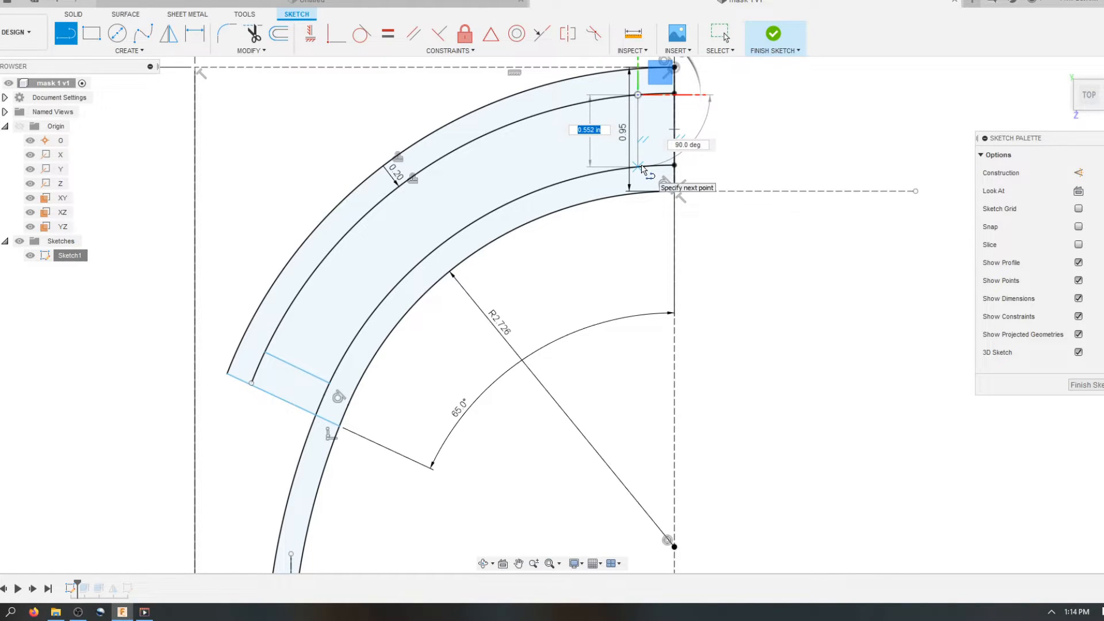
{"action": "scroll", "coordinate": [641, 168], "scroll_direction": "up", "scroll_amount": 2}
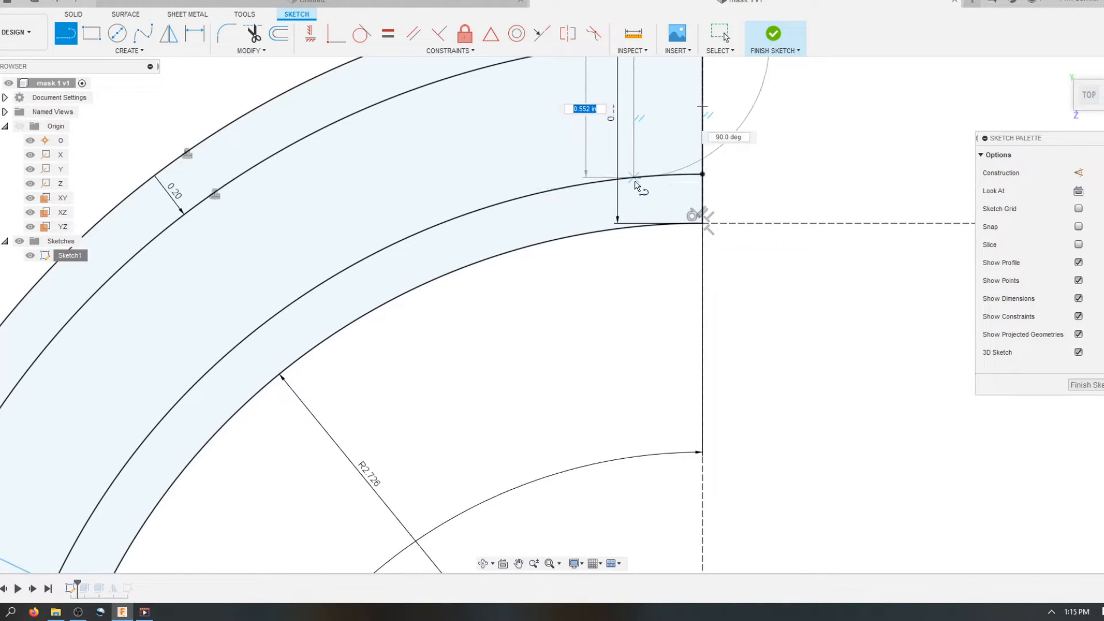
{"action": "left_click", "coordinate": [639, 180]}
{"action": "key", "text": "Escape"}
{"action": "scroll", "coordinate": [643, 190], "scroll_direction": "down", "scroll_amount": 2}
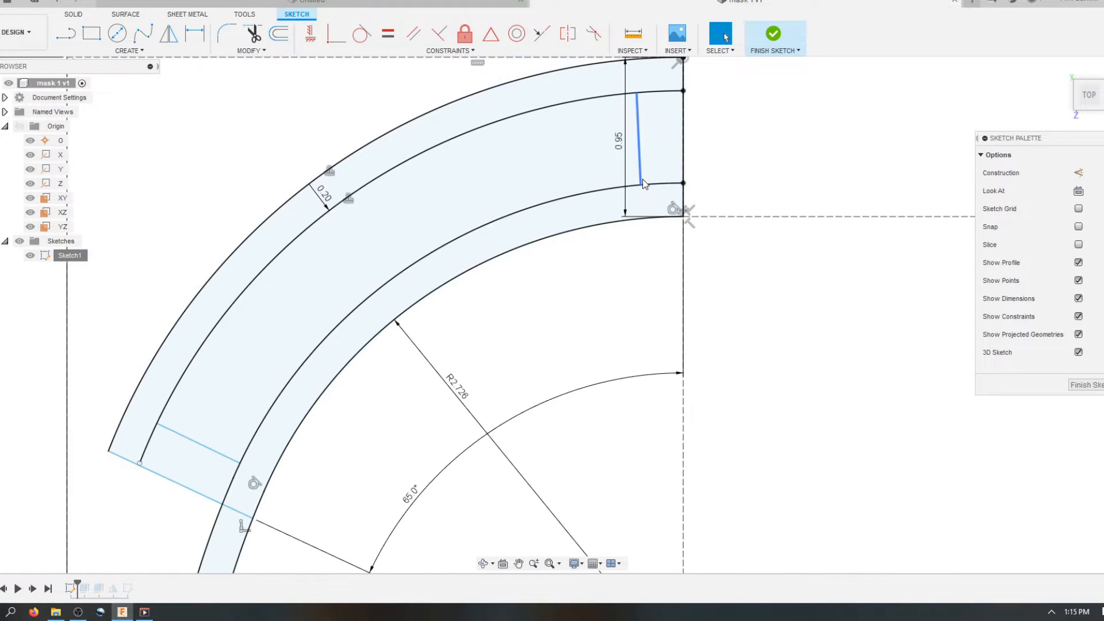
{"action": "left_click", "coordinate": [640, 161]}
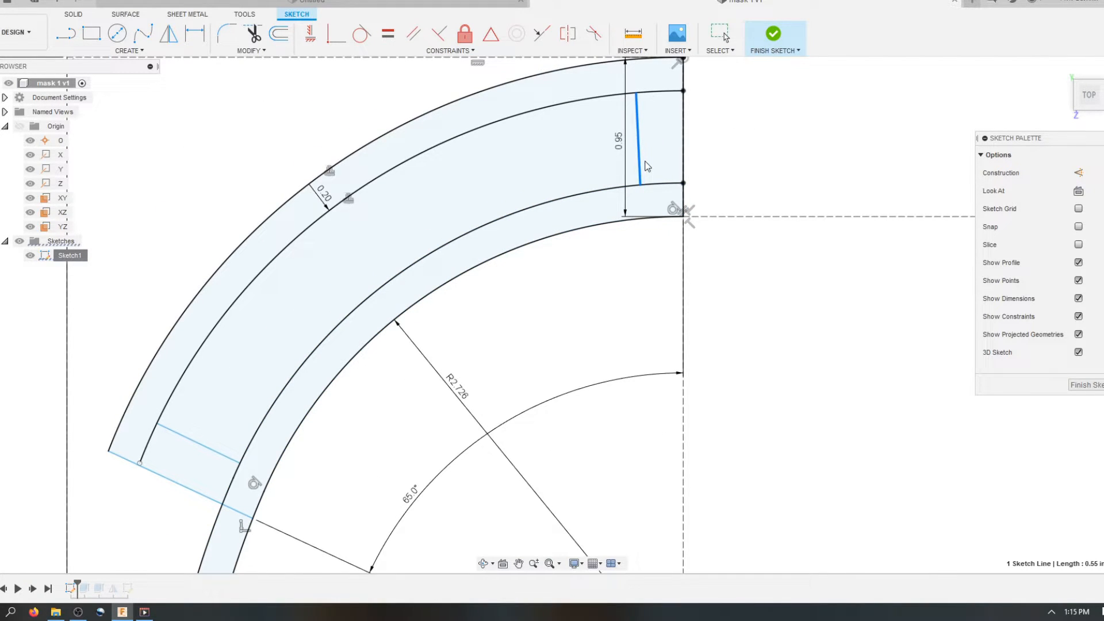
{"action": "scroll", "coordinate": [611, 173], "scroll_direction": "down", "scroll_amount": 1}
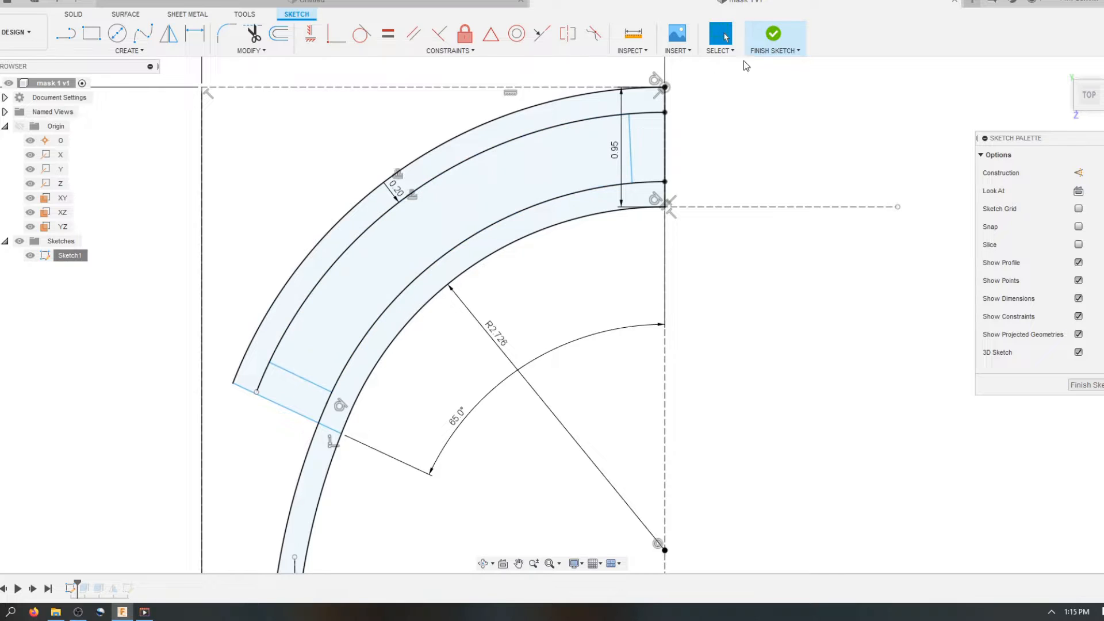
Finish the sketch and start an Extrude with the four wall and end profiles selected, leaving out the curved pocket between the cross lines
{"action": "left_click", "coordinate": [774, 44]}
{"action": "scroll", "coordinate": [484, 247], "scroll_direction": "down", "scroll_amount": 4}
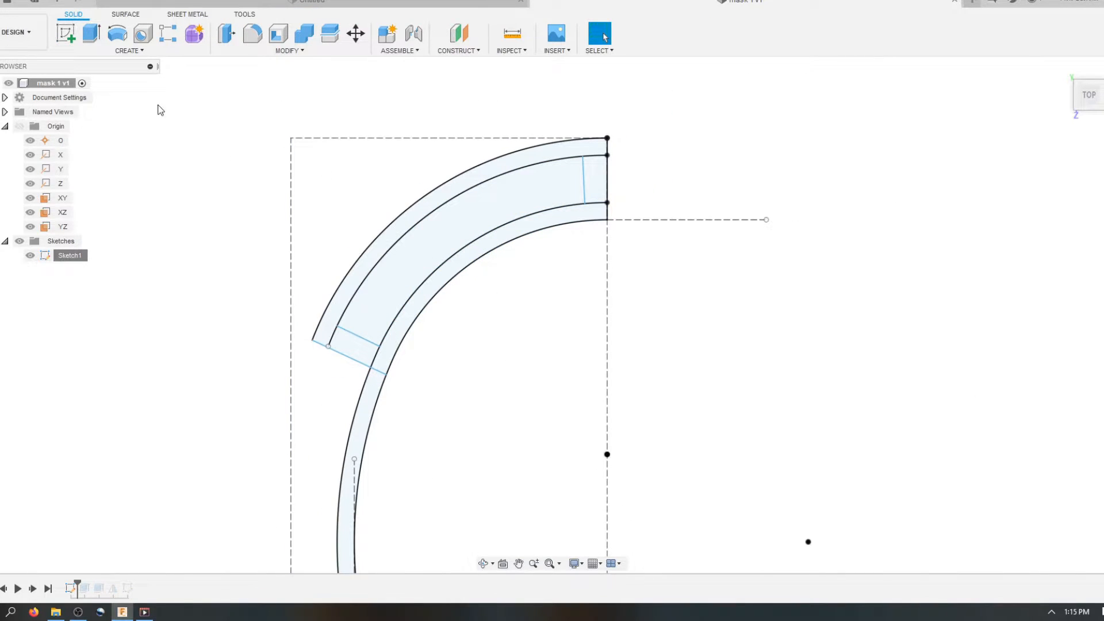
{"action": "left_click", "coordinate": [91, 33]}
{"action": "scroll", "coordinate": [439, 197], "scroll_direction": "down", "scroll_amount": 2}
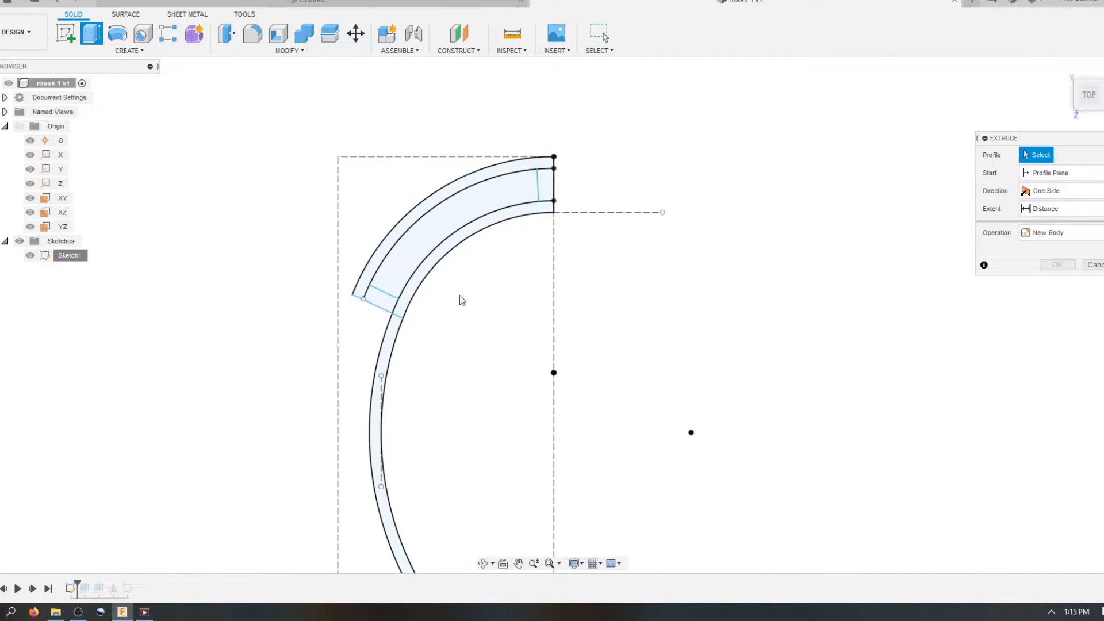
{"action": "scroll", "coordinate": [459, 286], "scroll_direction": "down", "scroll_amount": 2}
{"action": "scroll", "coordinate": [460, 501], "scroll_direction": "up", "scroll_amount": 3}
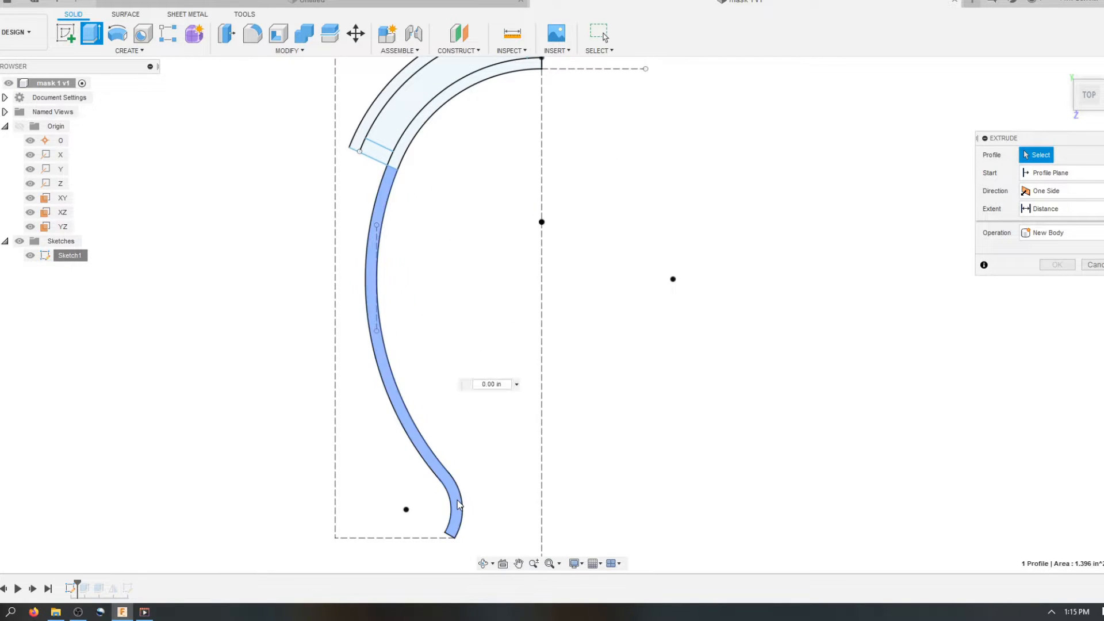
{"action": "left_click", "coordinate": [457, 499]}
{"action": "scroll", "coordinate": [460, 144], "scroll_direction": "down", "scroll_amount": 1}
{"action": "scroll", "coordinate": [457, 119], "scroll_direction": "up", "scroll_amount": 3}
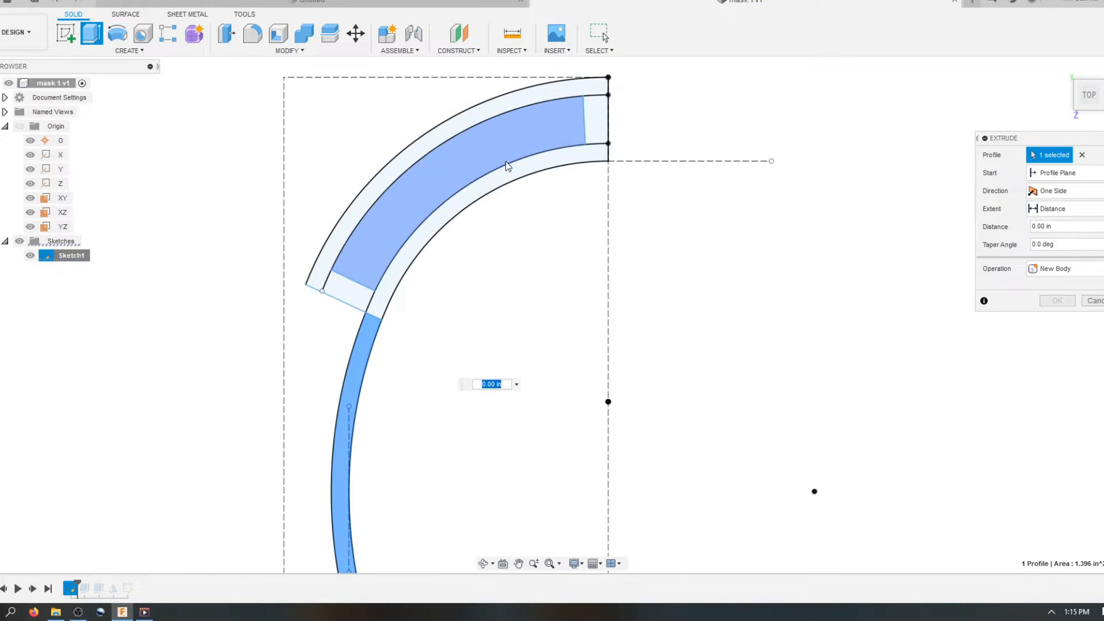
{"action": "left_click", "coordinate": [505, 174]}
{"action": "left_click", "coordinate": [604, 127]}
{"action": "left_click", "coordinate": [586, 91]}
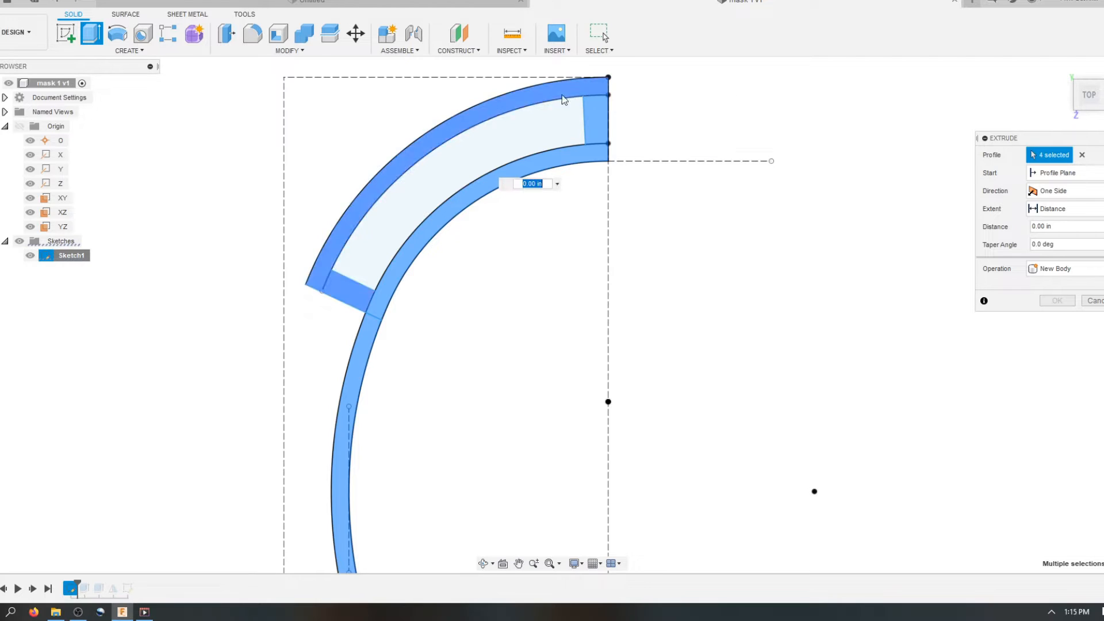
{"action": "scroll", "coordinate": [449, 275], "scroll_direction": "down", "scroll_amount": 2}
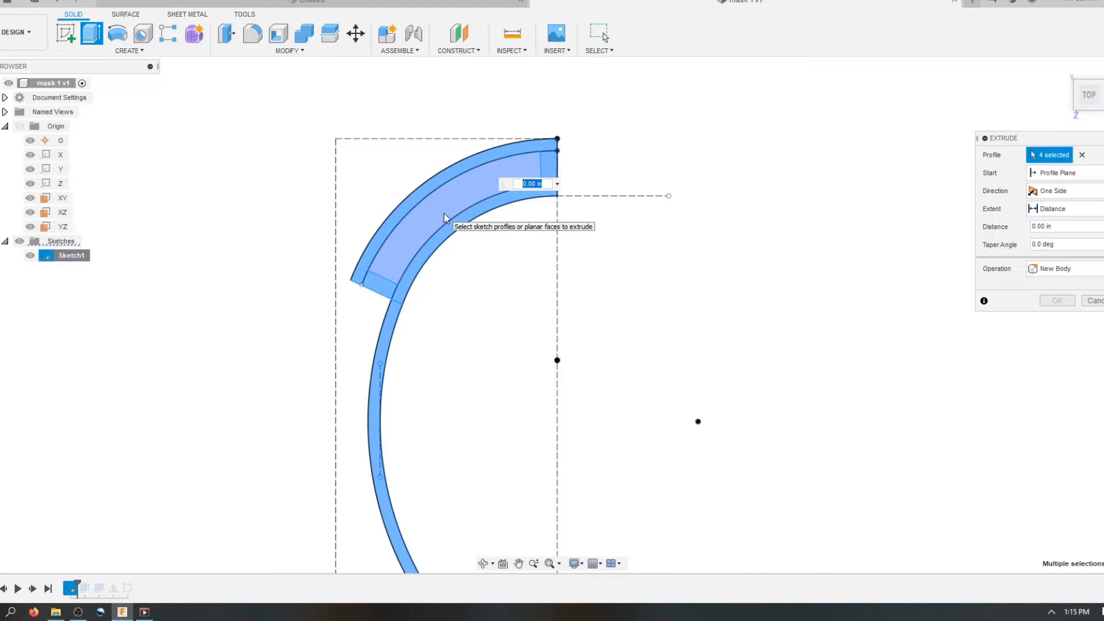
Extrude the selected profiles 2 in to one side as a new body
{"action": "left_click", "coordinate": [1090, 108]}
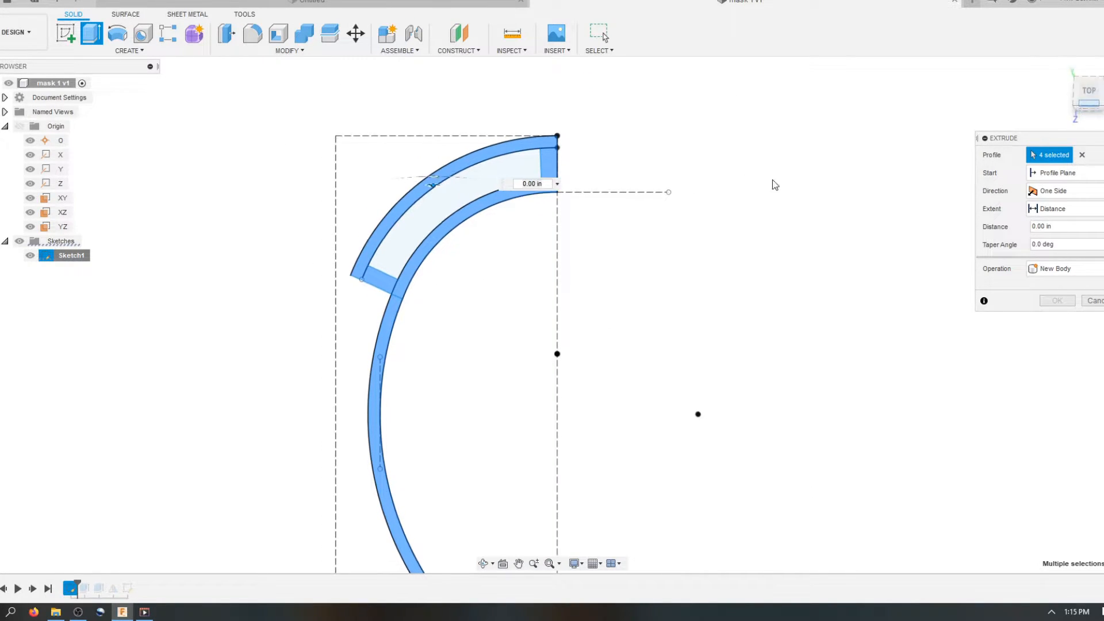
{"action": "left_click_drag", "start_coordinate": [487, 198], "coordinate": [485, 141]}
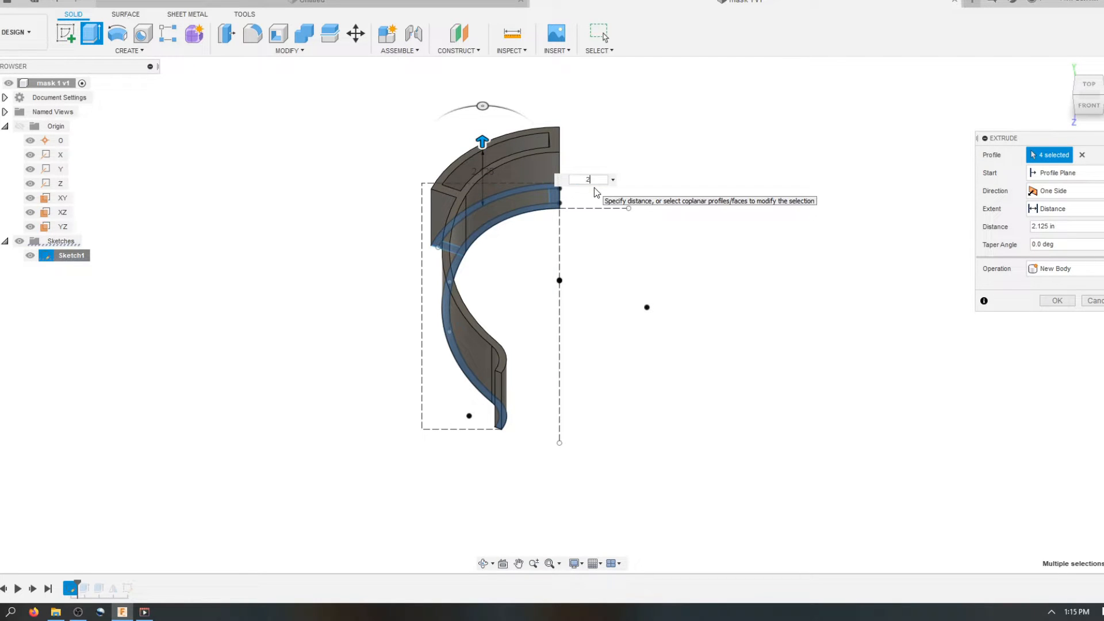
{"action": "scroll", "coordinate": [546, 243], "scroll_direction": "up", "scroll_amount": 2}
{"action": "scroll", "coordinate": [544, 274], "scroll_direction": "down", "scroll_amount": 2}
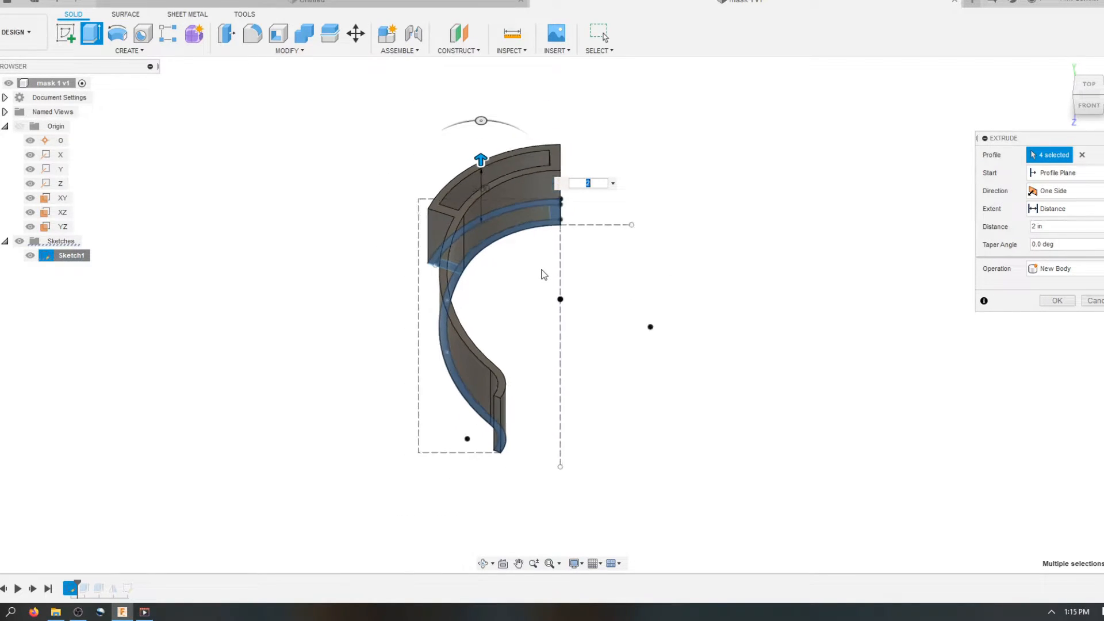
{"action": "left_click", "coordinate": [1056, 301]}
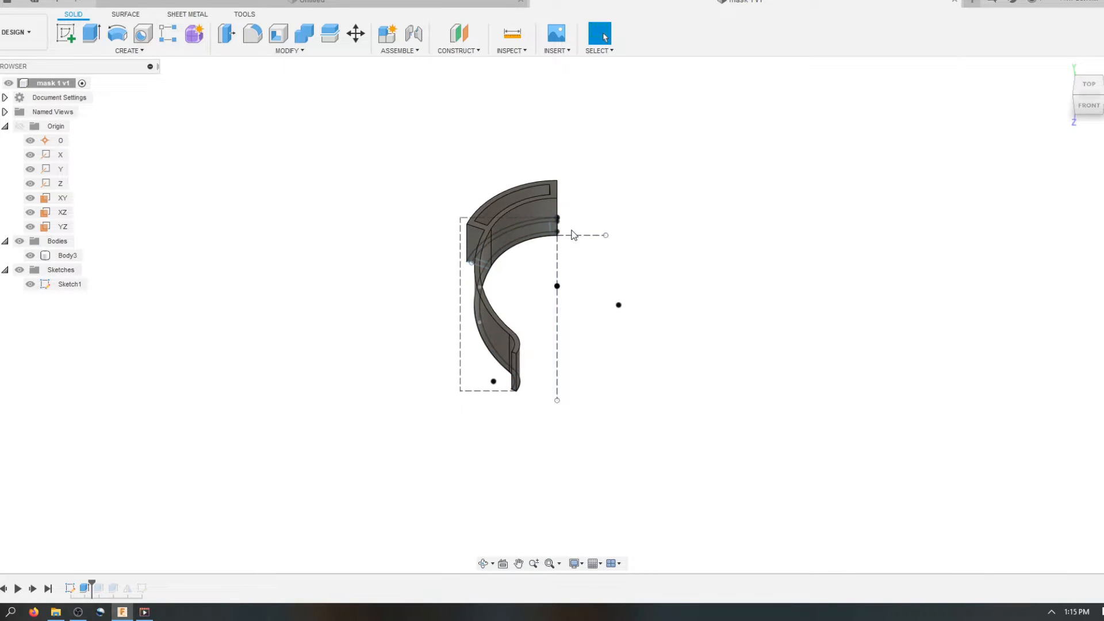
Examine the extruded body and its open curved pocket from several angles and from directly above
{"action": "scroll", "coordinate": [572, 234], "scroll_direction": "up", "scroll_amount": 1}
{"action": "left_click", "coordinate": [483, 563]}
{"action": "left_click_drag", "start_coordinate": [533, 333], "coordinate": [476, 387]}
{"action": "scroll", "coordinate": [554, 171], "scroll_direction": "up", "scroll_amount": 5}
{"action": "left_click_drag", "start_coordinate": [519, 323], "coordinate": [524, 296]}
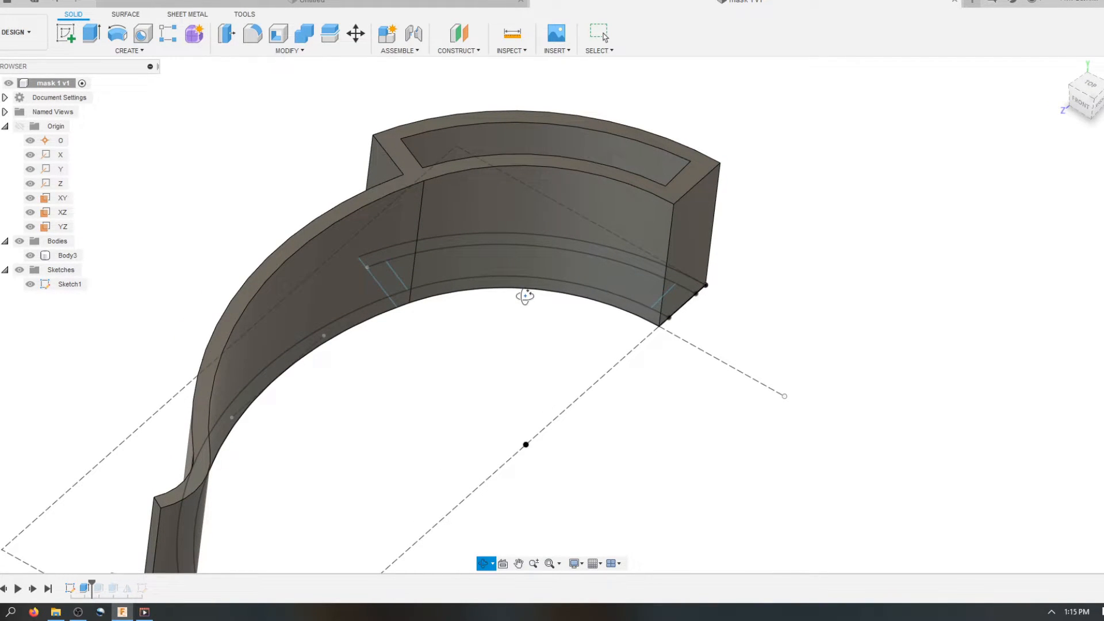
{"action": "left_click_drag", "start_coordinate": [524, 295], "coordinate": [528, 319]}
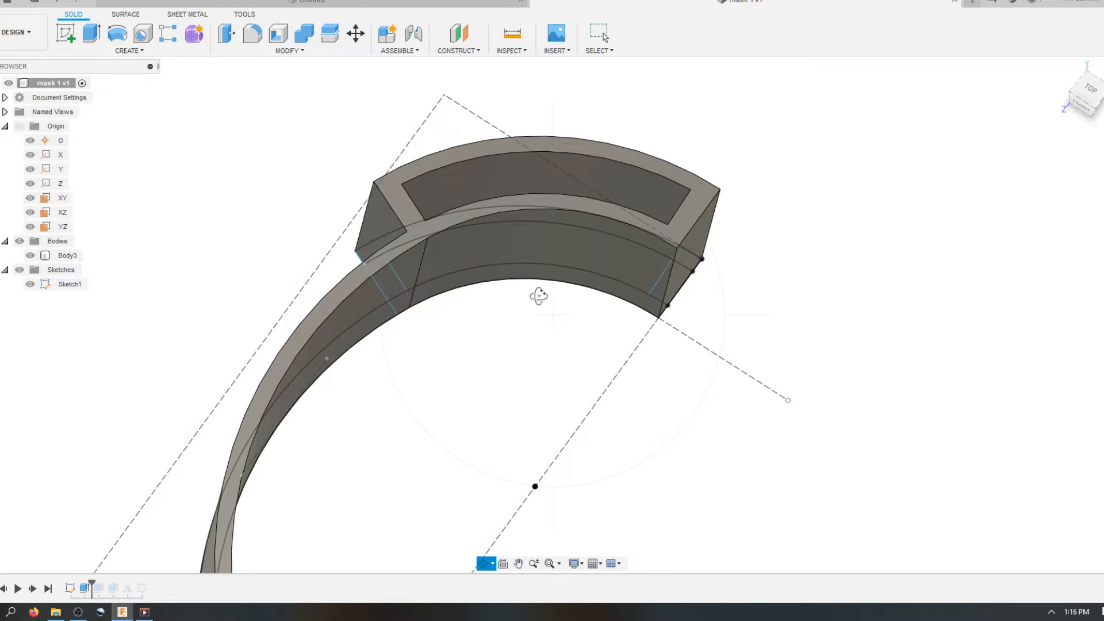
{"action": "left_click", "coordinate": [1094, 89]}
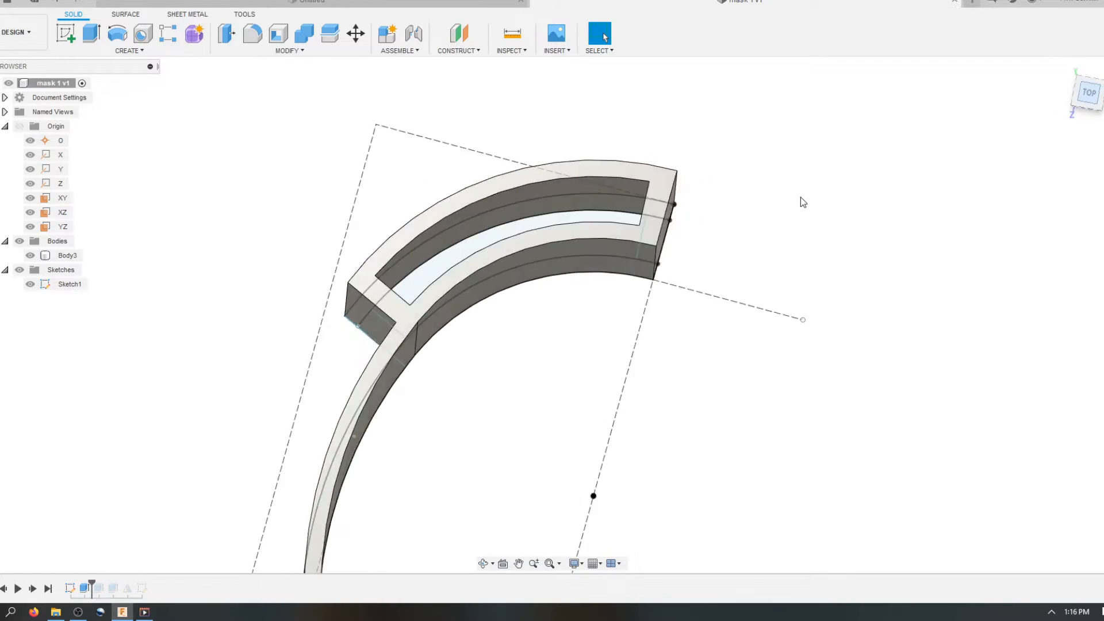
{"action": "scroll", "coordinate": [539, 231], "scroll_direction": "down", "scroll_amount": 4}
{"action": "scroll", "coordinate": [543, 302], "scroll_direction": "up", "scroll_amount": 3}
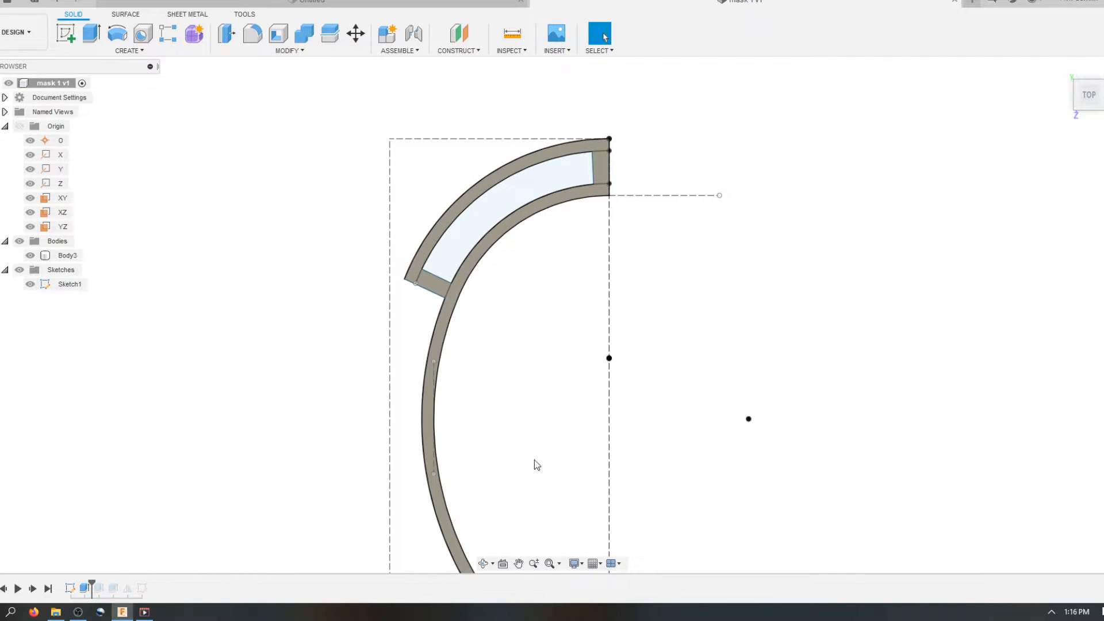
{"action": "left_click", "coordinate": [483, 564]}
{"action": "left_click_drag", "start_coordinate": [506, 423], "coordinate": [516, 330]}
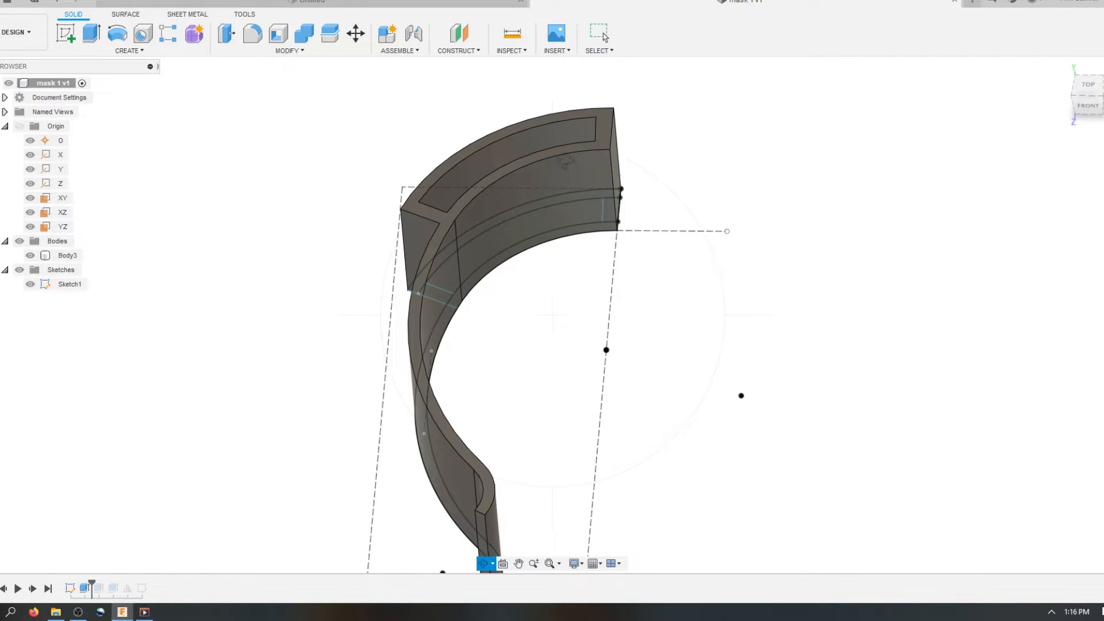
{"action": "key", "text": "Escape"}
{"action": "left_click", "coordinate": [1088, 91]}
{"action": "scroll", "coordinate": [633, 251], "scroll_direction": "up", "scroll_amount": 5}
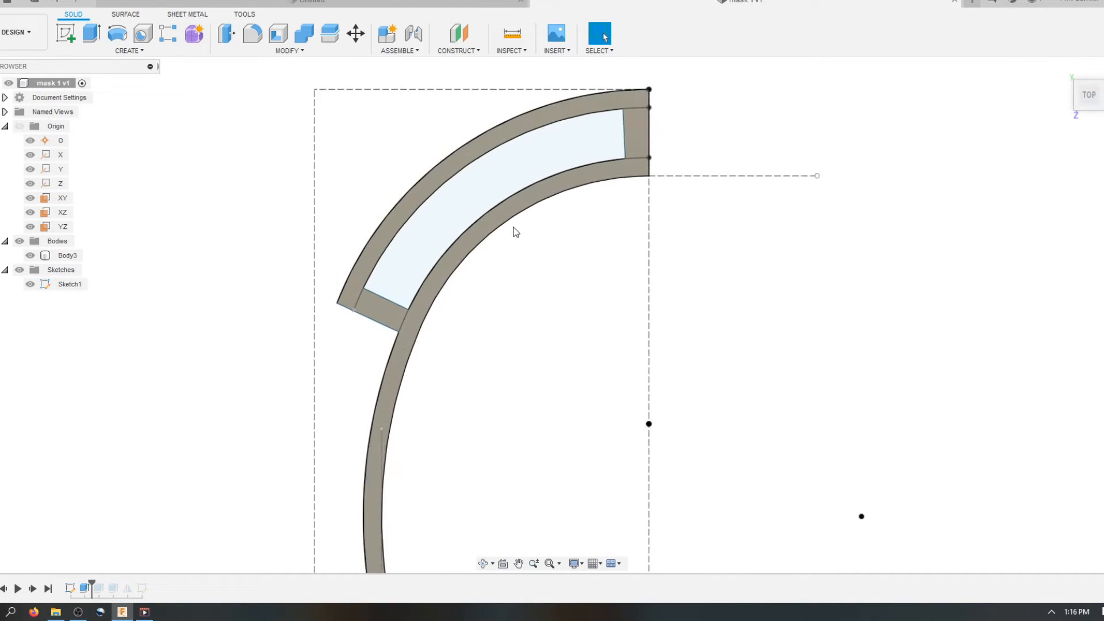
Start a sketch on the body's top face and draw a three-point arc about 0.3 in long at the inner wall's edge beside the lower end block
{"action": "left_click", "coordinate": [555, 191]}
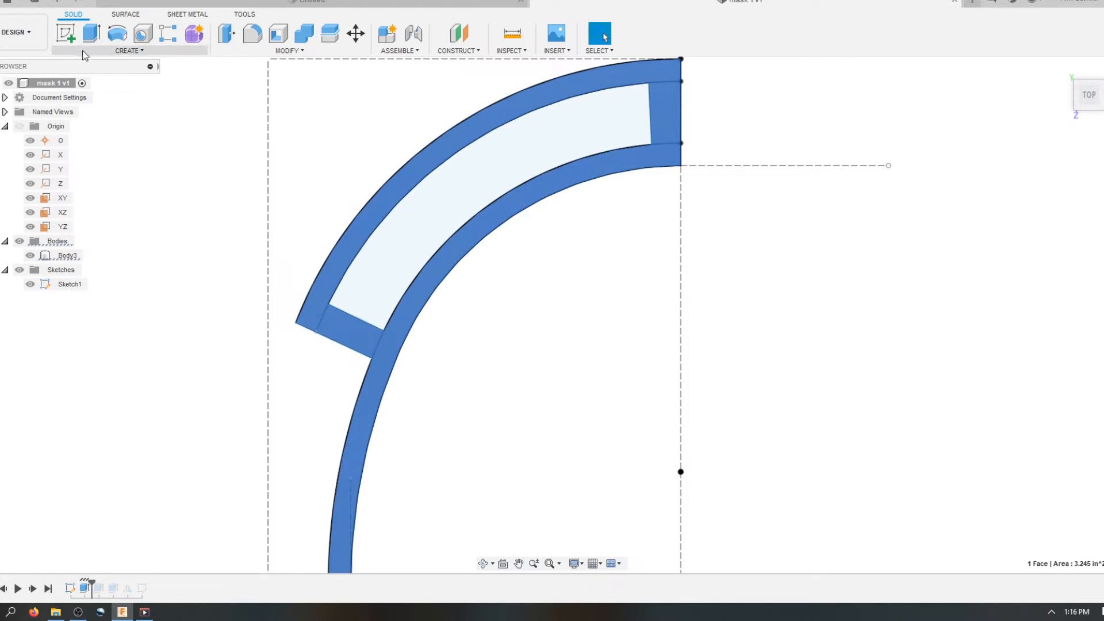
{"action": "left_click", "coordinate": [66, 33]}
{"action": "scroll", "coordinate": [512, 228], "scroll_direction": "up", "scroll_amount": 3}
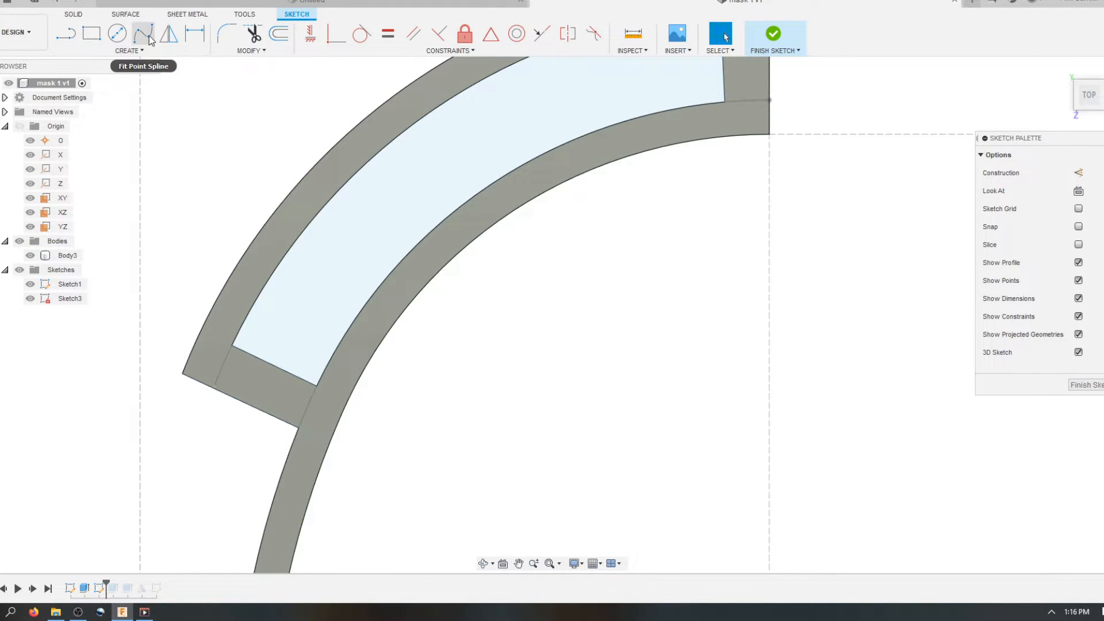
{"action": "left_click", "coordinate": [119, 50]}
{"action": "mouse_move", "coordinate": [107, 106]}
{"action": "left_click", "coordinate": [190, 107]}
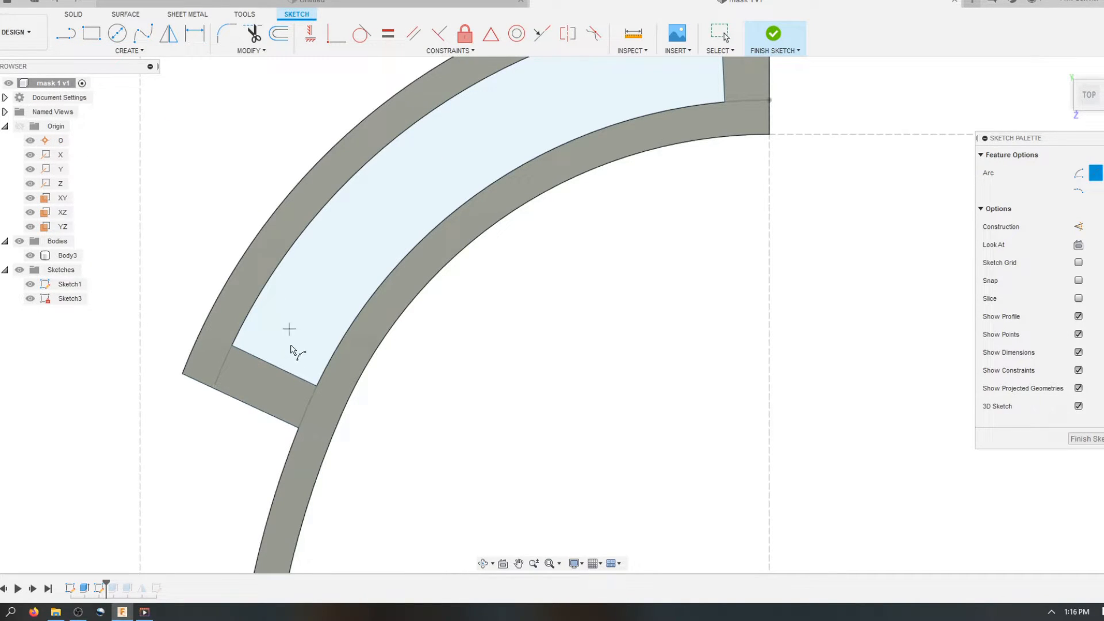
{"action": "left_click", "coordinate": [330, 448]}
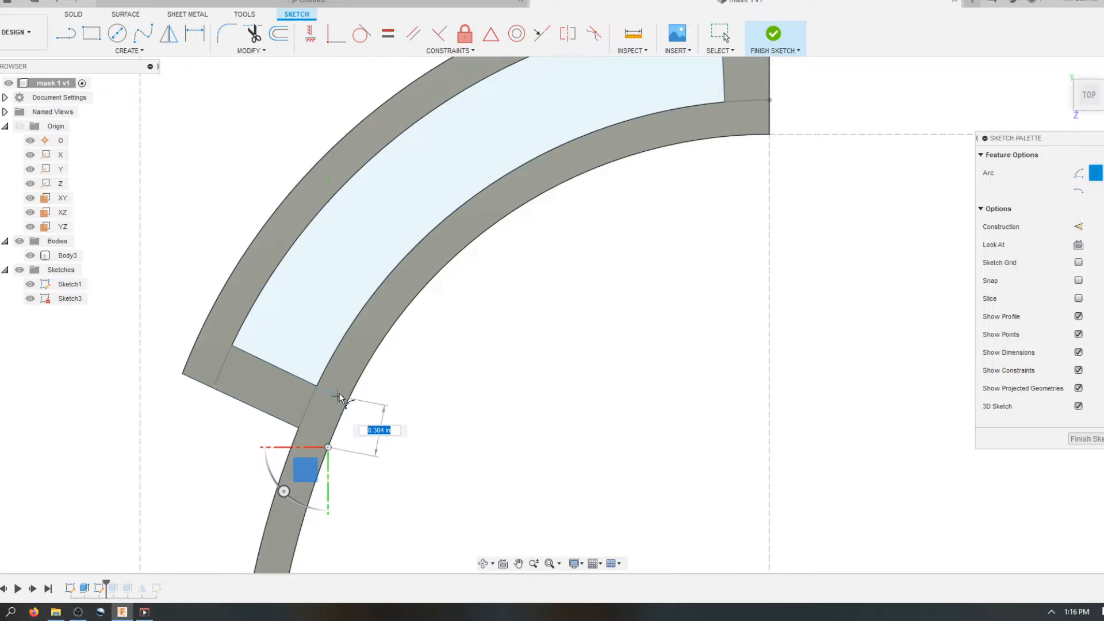
{"action": "left_click", "coordinate": [339, 398]}
{"action": "scroll", "coordinate": [336, 414], "scroll_direction": "up", "scroll_amount": 2}
{"action": "key", "text": "Escape"}
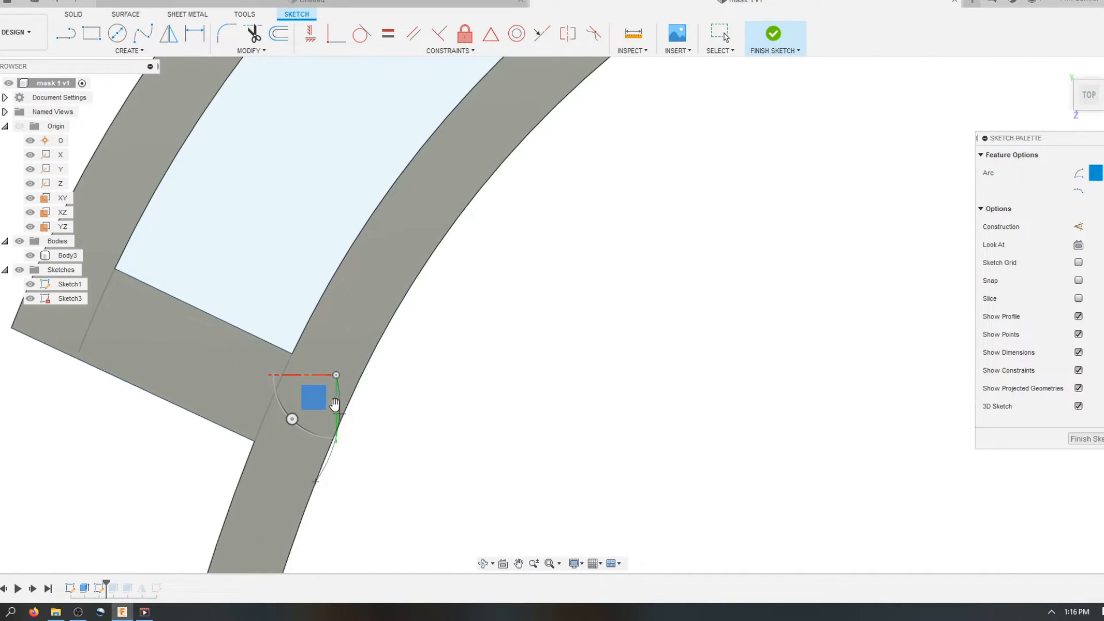
{"action": "left_click", "coordinate": [335, 414]}
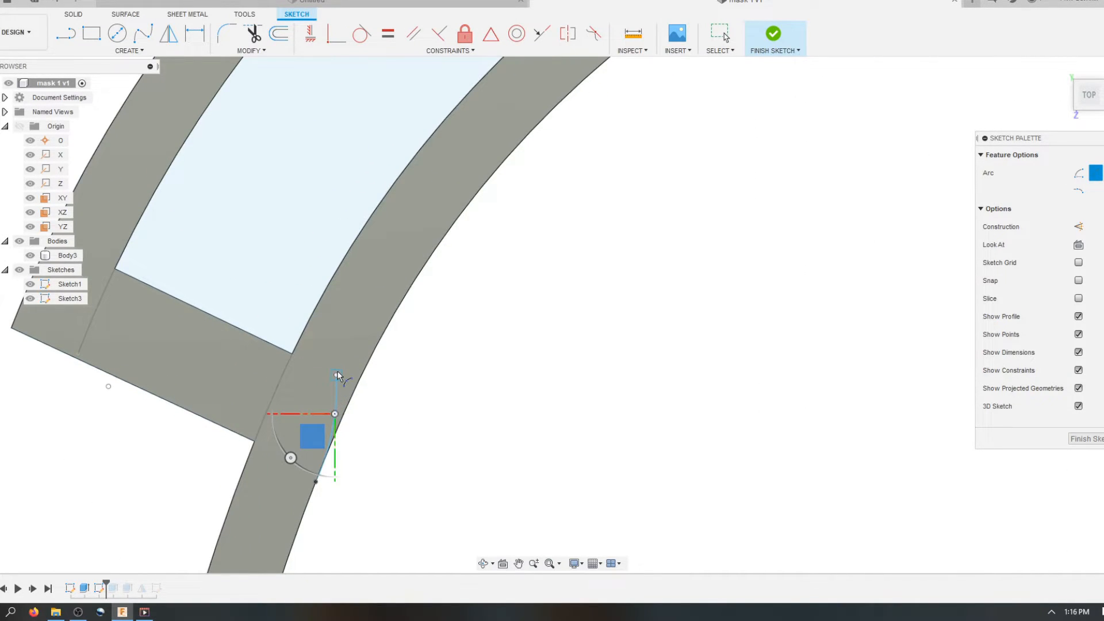
Continue the chain with two more three-point arcs that wave upward within the thickness of the inner wall
{"action": "left_click", "coordinate": [337, 375]}
{"action": "left_click", "coordinate": [386, 298]}
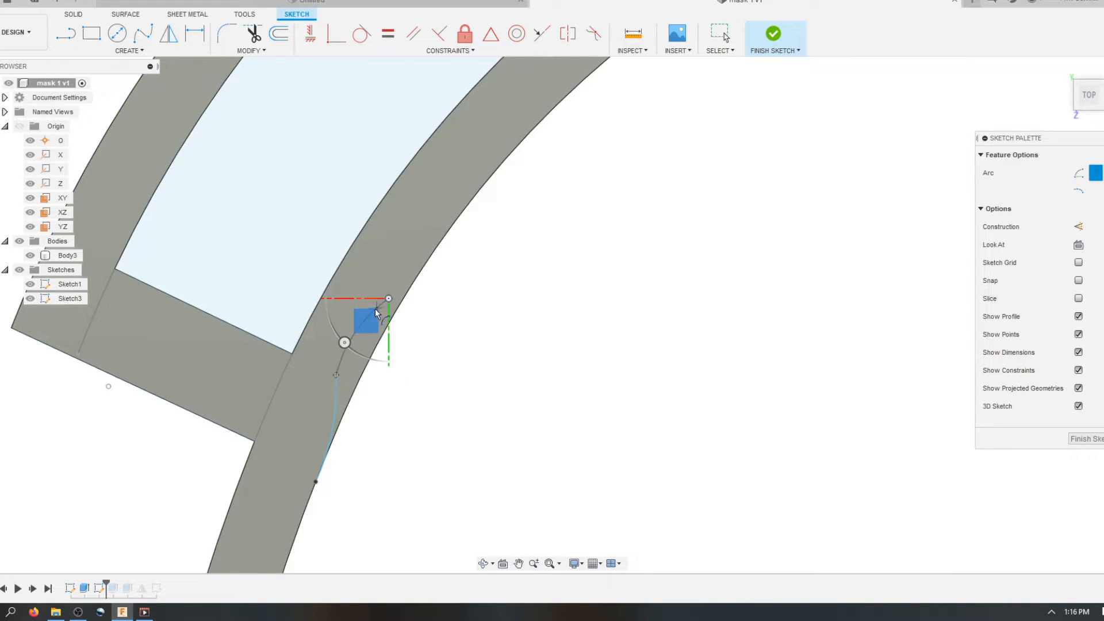
{"action": "left_click", "coordinate": [369, 312]}
{"action": "left_click", "coordinate": [390, 298]}
{"action": "left_click", "coordinate": [427, 206]}
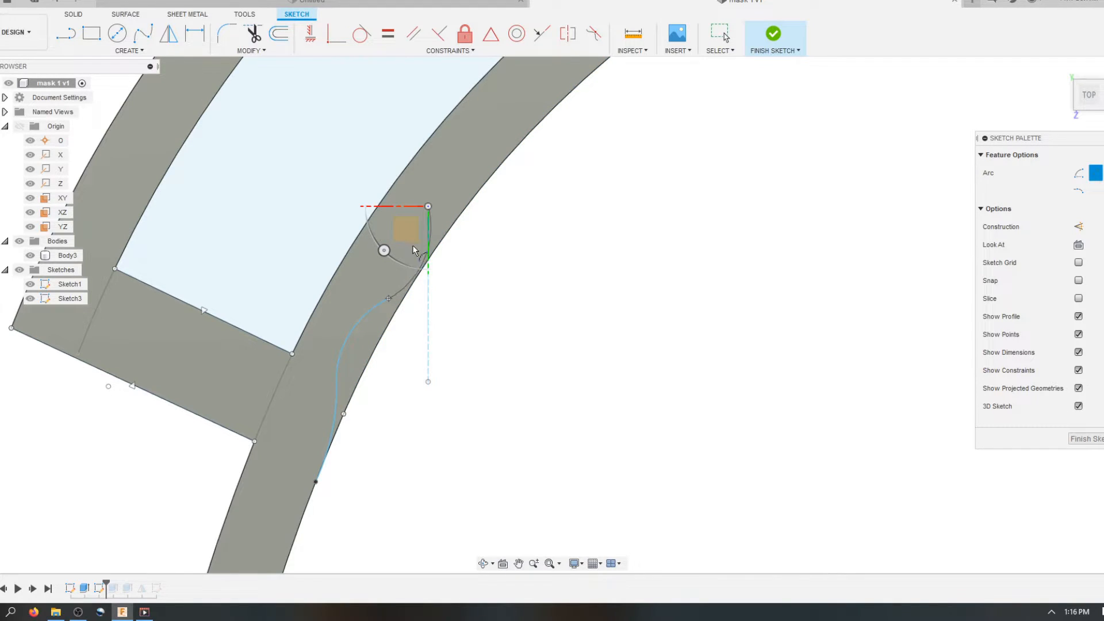
{"action": "left_click", "coordinate": [429, 220]}
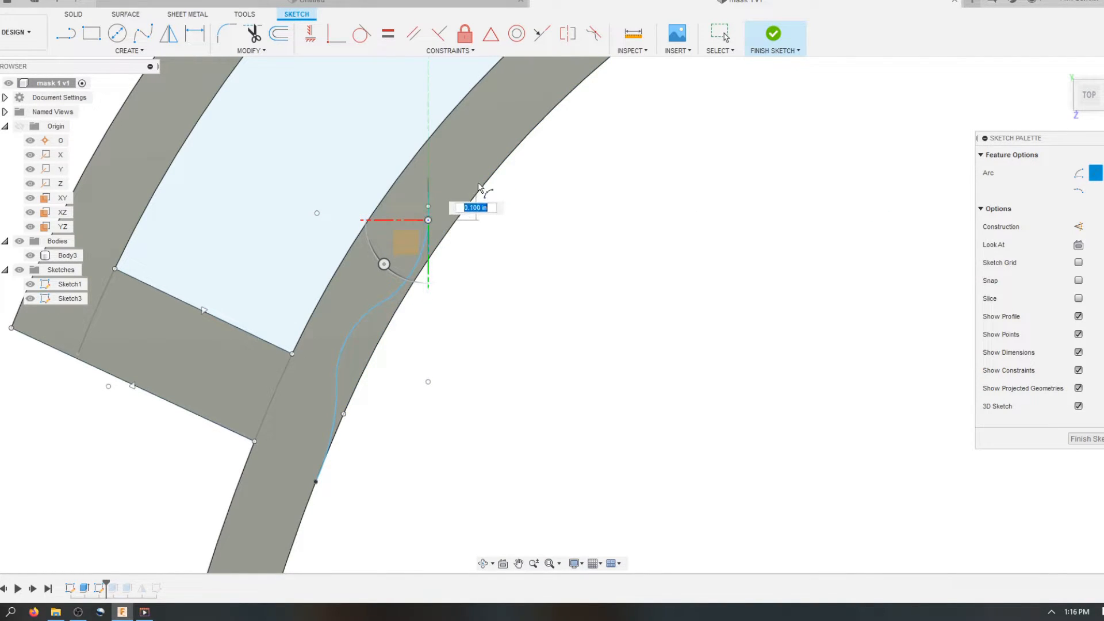
{"action": "key", "text": "Escape"}
Add a fourth three-point arc from the chain's free upper end, bulging toward the pocket side of the inner wall
{"action": "scroll", "coordinate": [395, 298], "scroll_direction": "down", "scroll_amount": 9}
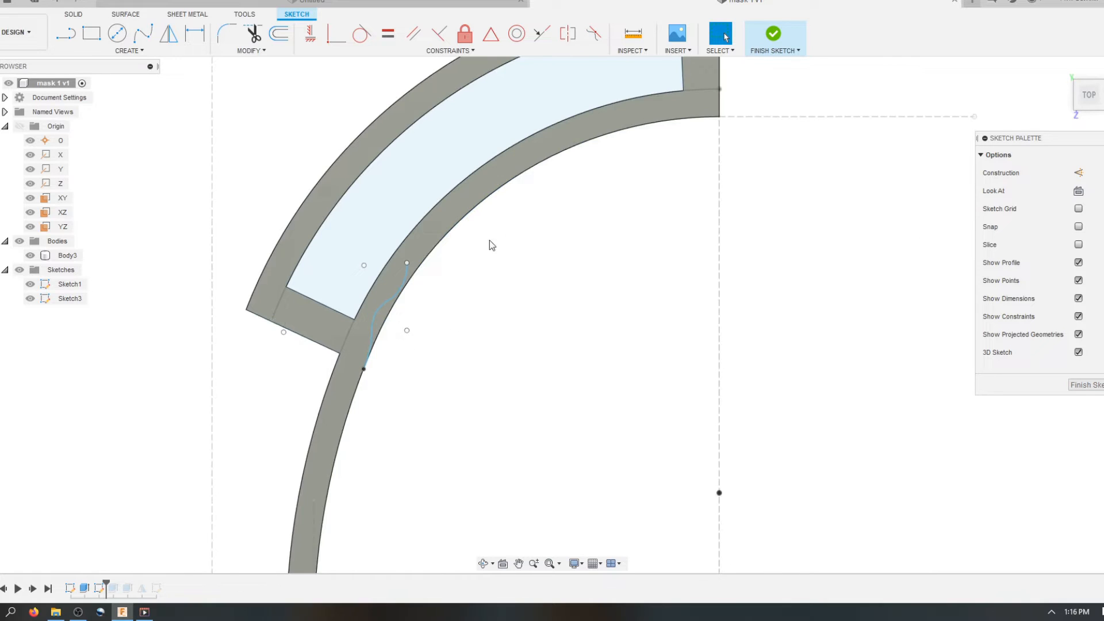
{"action": "scroll", "coordinate": [452, 249], "scroll_direction": "up", "scroll_amount": 4}
{"action": "scroll", "coordinate": [426, 333], "scroll_direction": "down", "scroll_amount": 4}
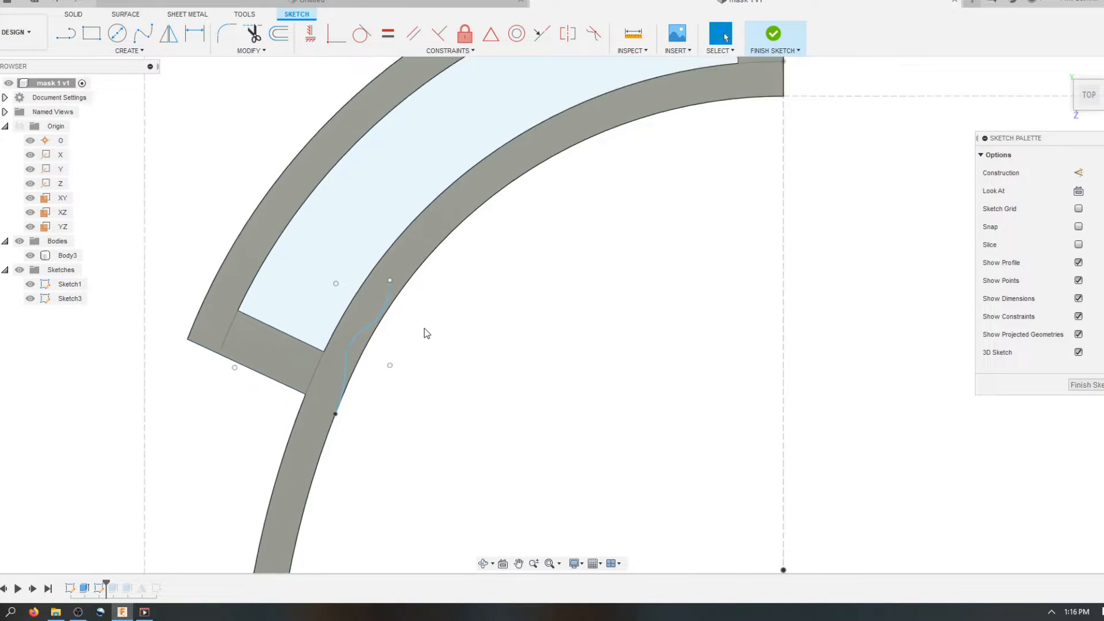
{"action": "scroll", "coordinate": [551, 175], "scroll_direction": "up", "scroll_amount": 2}
{"action": "scroll", "coordinate": [345, 327], "scroll_direction": "up", "scroll_amount": 3}
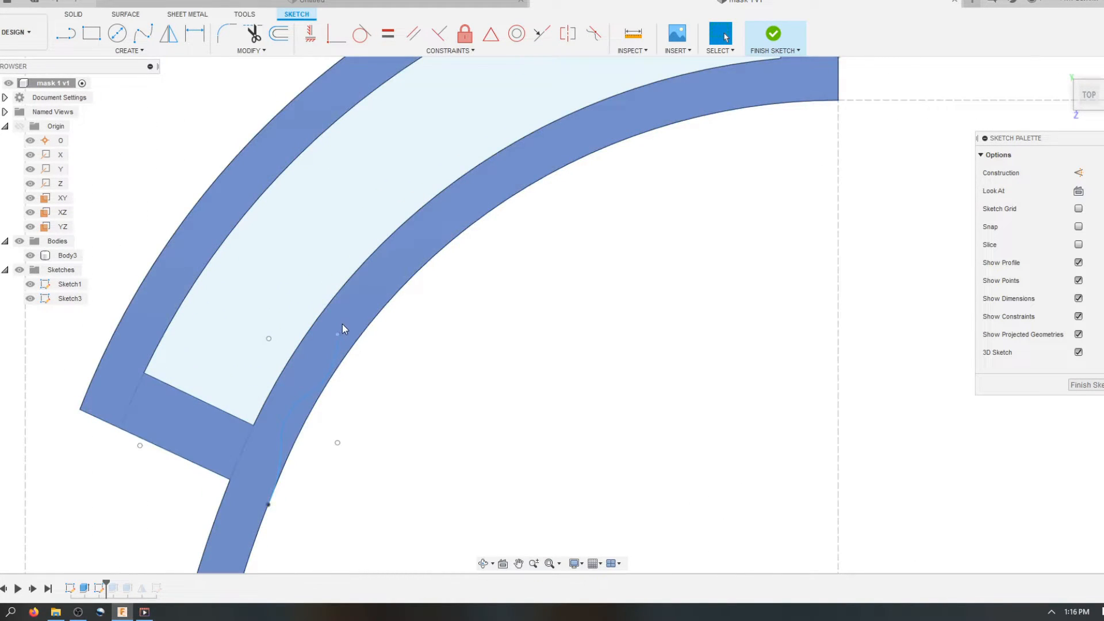
{"action": "left_click_drag", "start_coordinate": [341, 336], "coordinate": [337, 341]}
{"action": "left_click", "coordinate": [122, 54]}
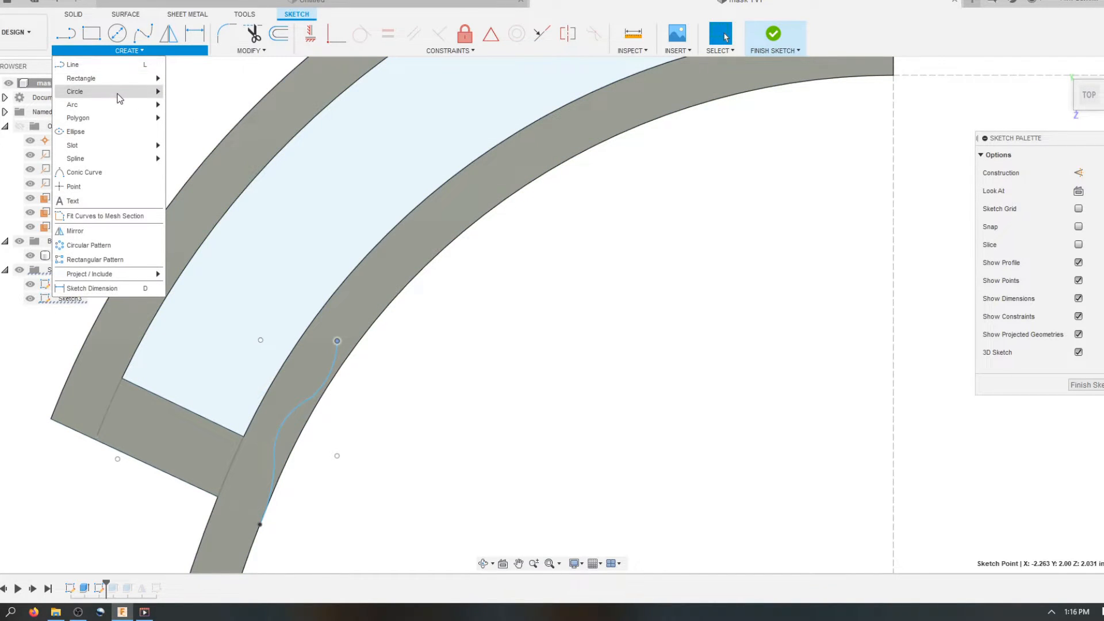
{"action": "mouse_move", "coordinate": [111, 108]}
{"action": "left_click", "coordinate": [184, 107]}
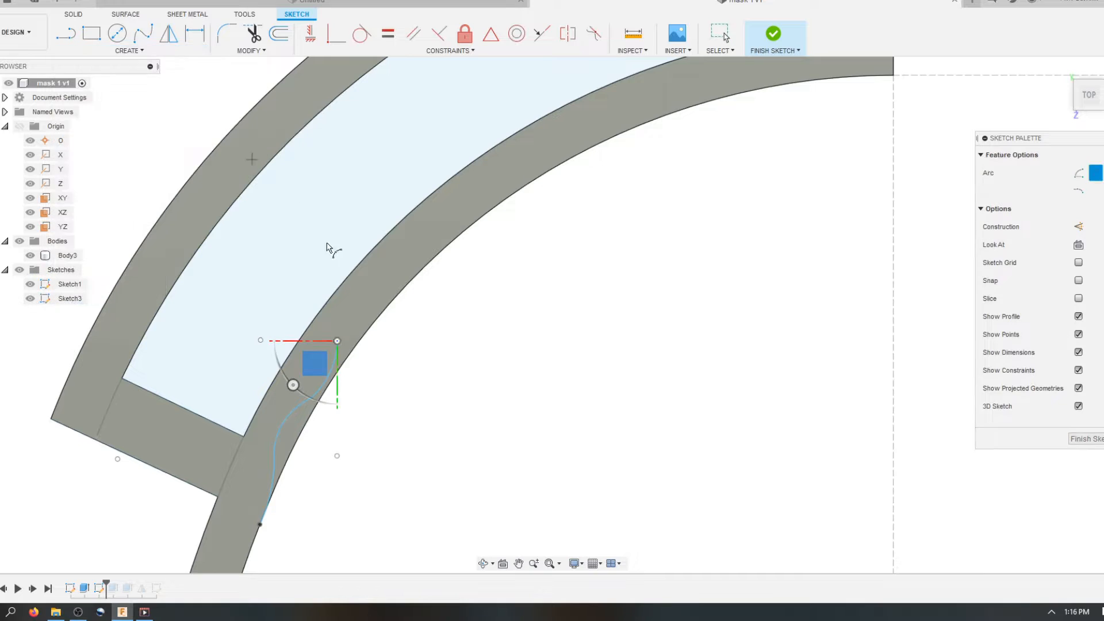
{"action": "left_click", "coordinate": [337, 341]}
{"action": "left_click", "coordinate": [409, 266]}
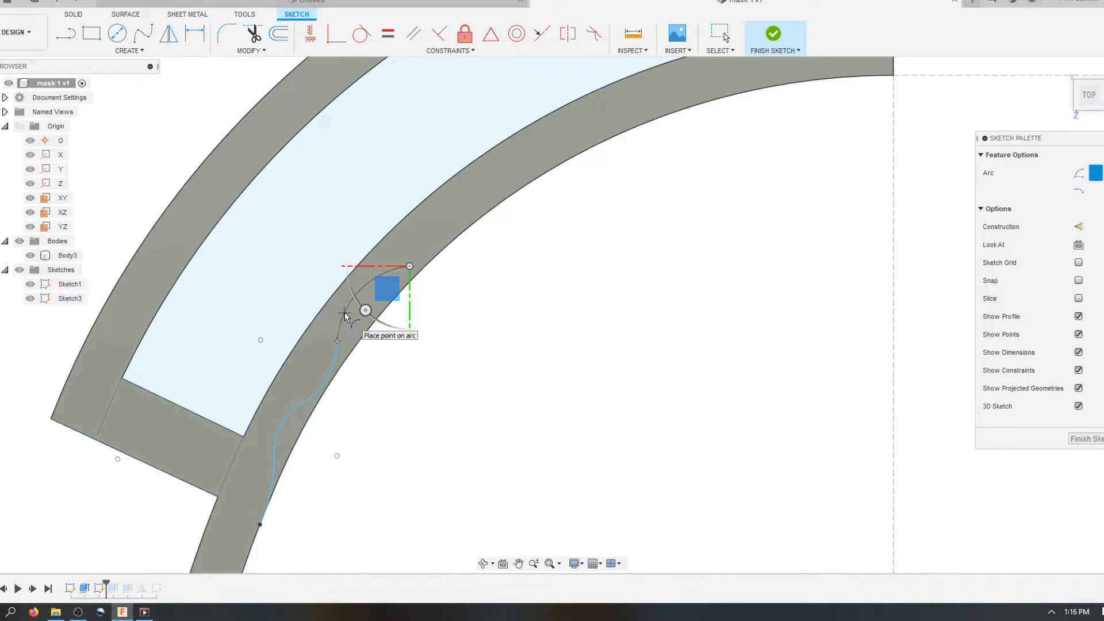
{"action": "left_click", "coordinate": [344, 313]}
{"action": "key", "text": "Escape"}
Reposition the point shared by the two uppermost arcs of the chain and make those two arcs tangent
{"action": "left_click_drag", "start_coordinate": [337, 341], "coordinate": [347, 334]}
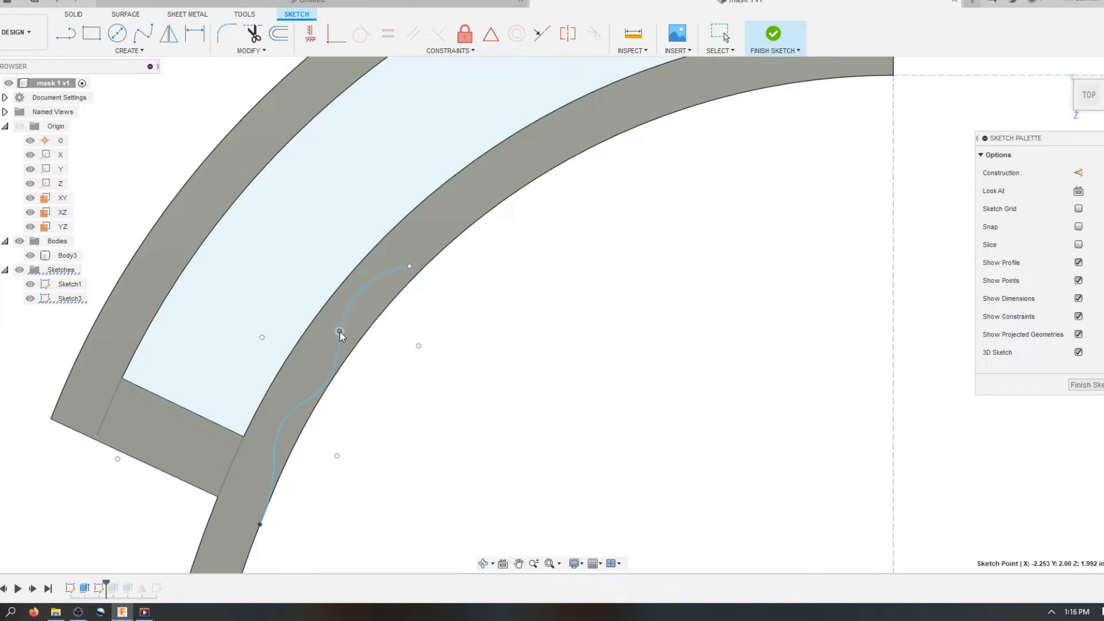
{"action": "left_click", "coordinate": [368, 292]}
{"action": "mouse_move", "coordinate": [388, 273]}
{"action": "left_mouse_down"}
{"action": "mouse_move", "coordinate": [429, 241]}
{"action": "mouse_move", "coordinate": [433, 263]}
{"action": "left_mouse_up"}
{"action": "mouse_move", "coordinate": [345, 331]}
{"action": "left_mouse_down"}
{"action": "mouse_move", "coordinate": [368, 319]}
{"action": "mouse_move", "coordinate": [340, 325]}
{"action": "mouse_move", "coordinate": [396, 263]}
{"action": "mouse_move", "coordinate": [341, 316]}
{"action": "left_mouse_up"}
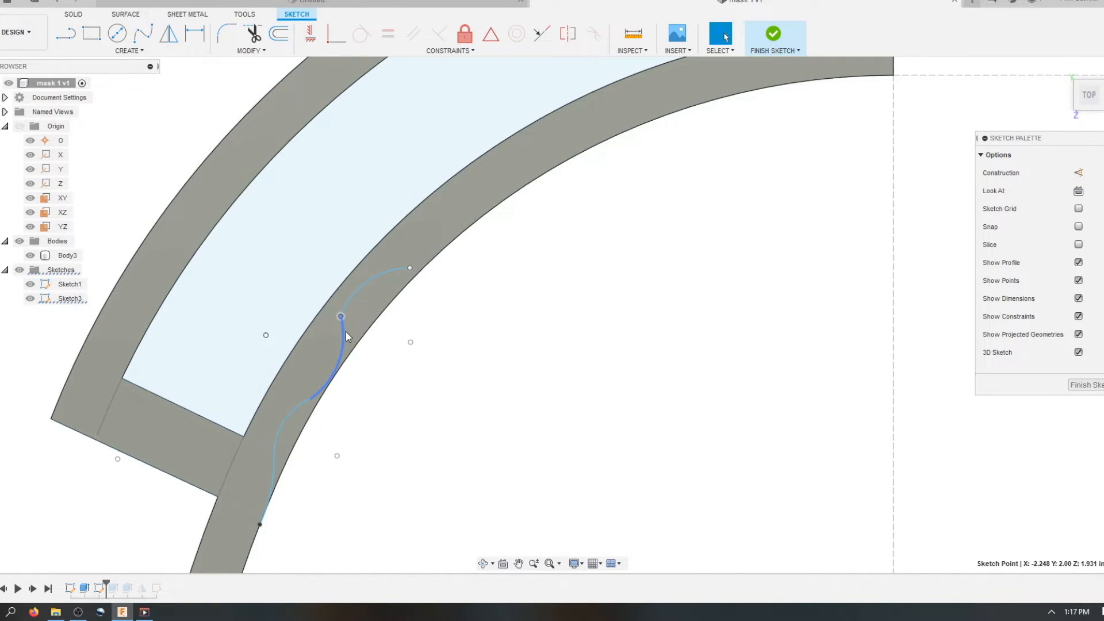
{"action": "left_click", "coordinate": [344, 331]}
{"action": "left_click", "coordinate": [350, 303], "text": "ctrl"}
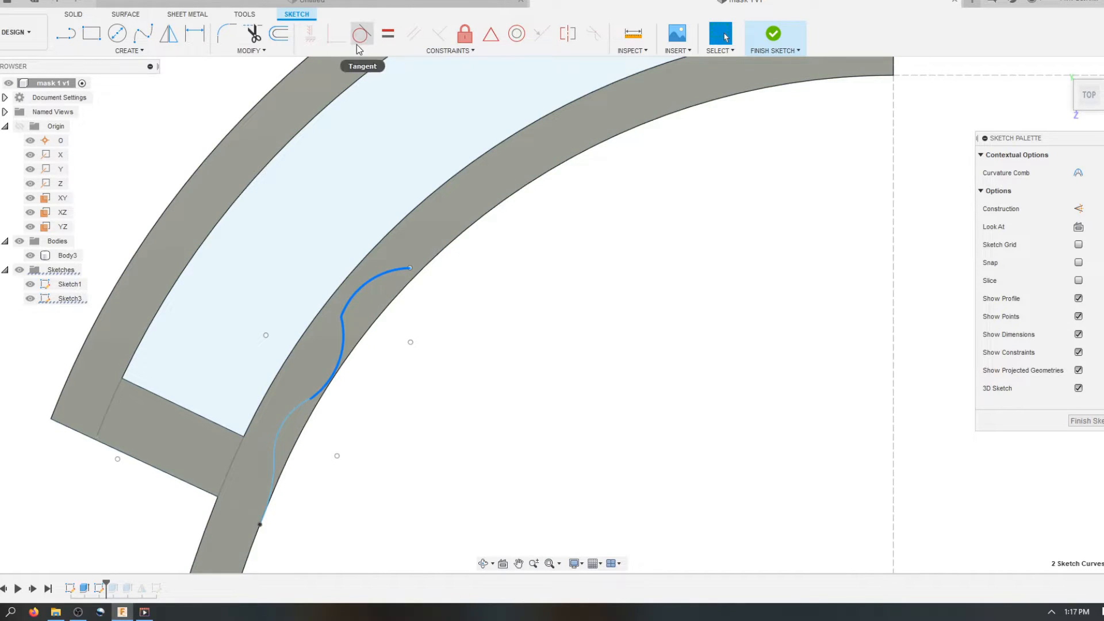
{"action": "left_click", "coordinate": [359, 46]}
{"action": "key", "text": "Escape"}
Reshape the uppermost tangent arc into a smaller bump by moving its end points along the inner wall
{"action": "left_click", "coordinate": [359, 284]}
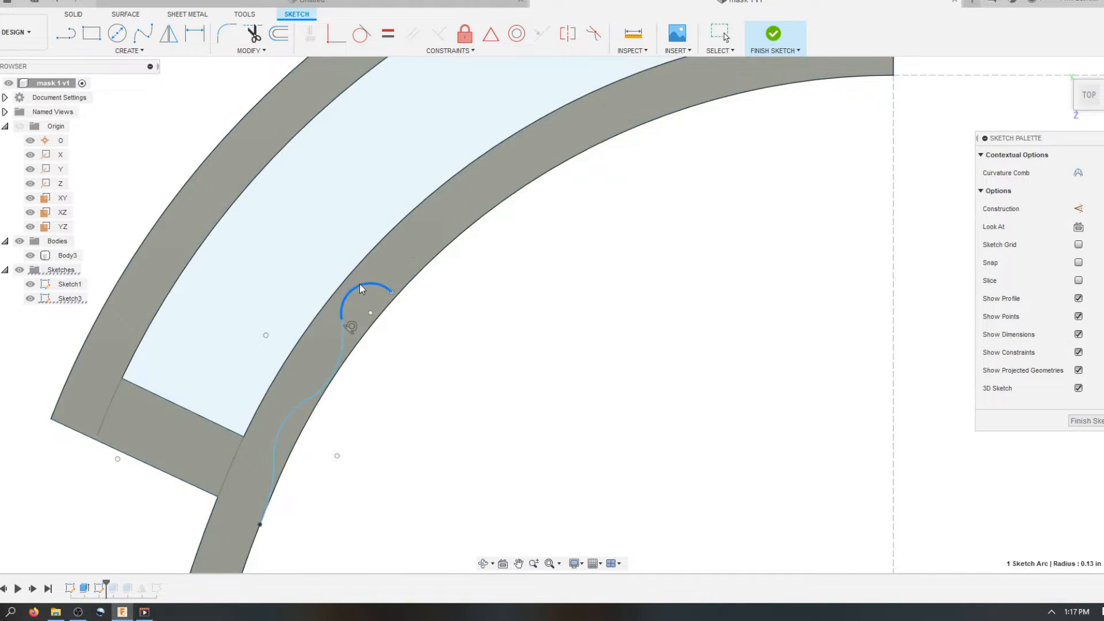
{"action": "left_click_drag", "start_coordinate": [393, 273], "coordinate": [396, 267]}
{"action": "left_click_drag", "start_coordinate": [343, 320], "coordinate": [335, 342]}
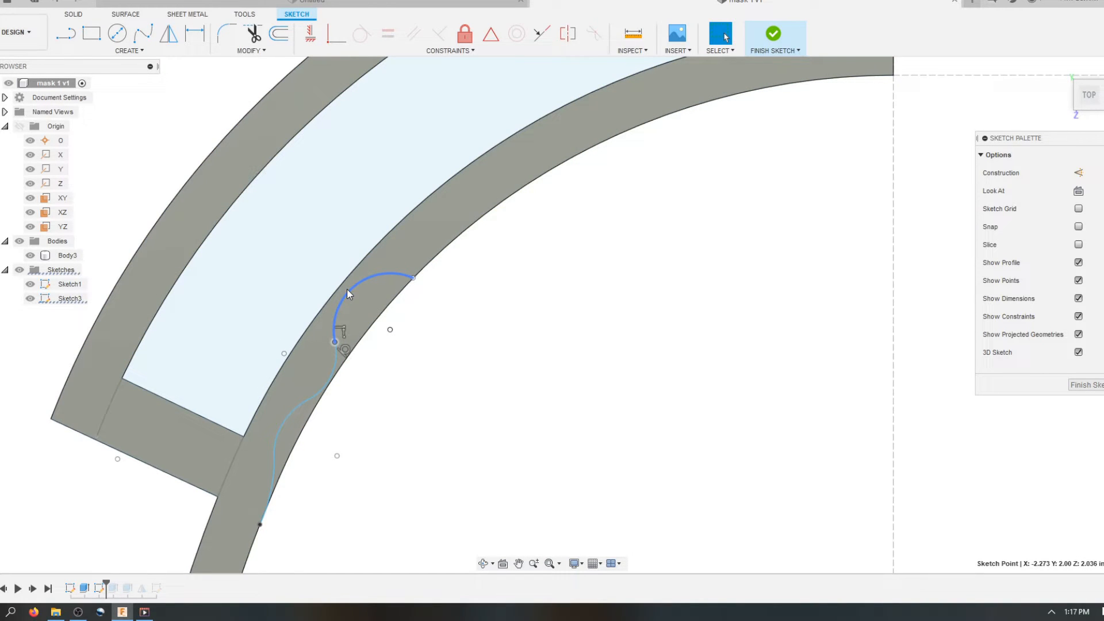
{"action": "scroll", "coordinate": [348, 322], "scroll_direction": "down", "scroll_amount": 4}
{"action": "scroll", "coordinate": [374, 368], "scroll_direction": "up", "scroll_amount": 2}
{"action": "mouse_move", "coordinate": [383, 318]}
{"action": "left_mouse_down"}
{"action": "mouse_move", "coordinate": [406, 272]}
{"action": "mouse_move", "coordinate": [460, 248]}
{"action": "mouse_move", "coordinate": [337, 359]}
{"action": "mouse_move", "coordinate": [355, 340]}
{"action": "left_mouse_up"}
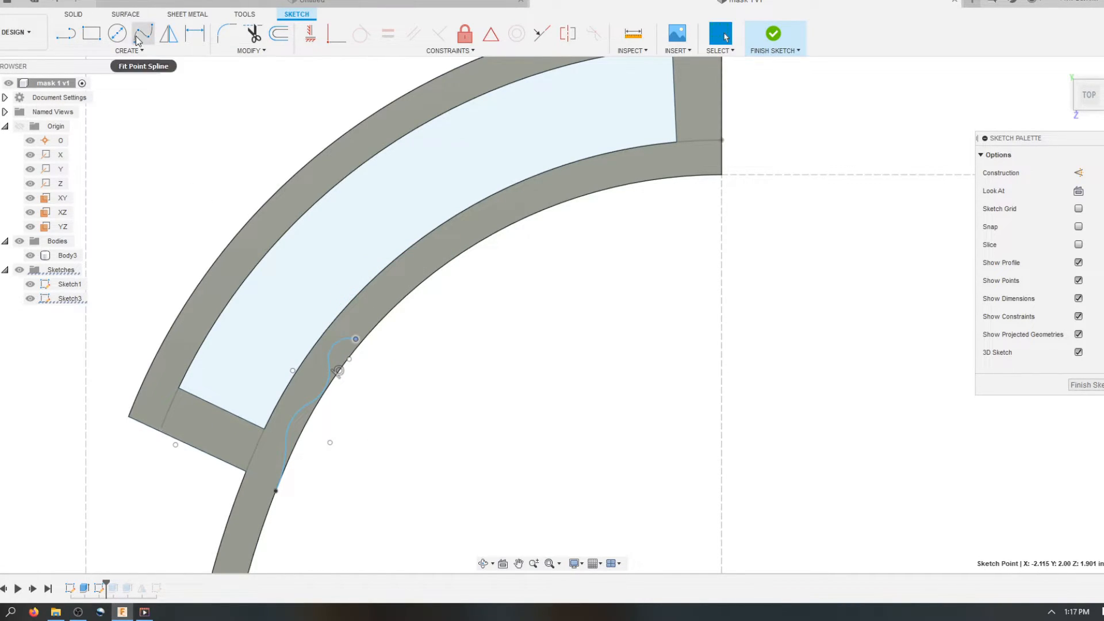
Extend the chain from its free end with two connected three-point arcs following the inner wall upward
{"action": "left_click", "coordinate": [127, 50]}
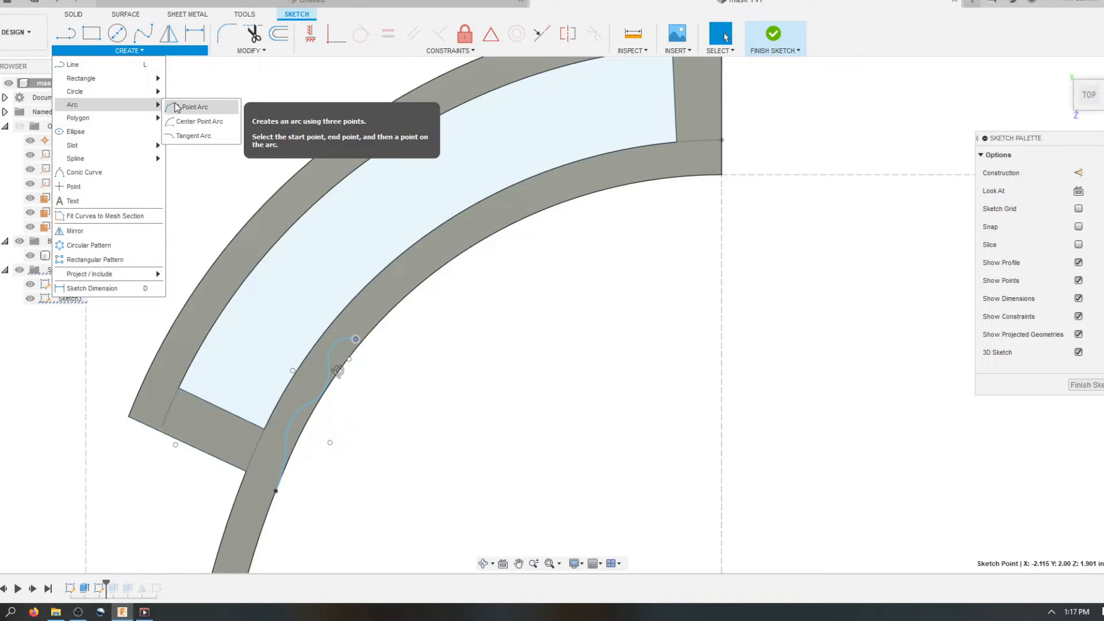
{"action": "left_click", "coordinate": [189, 105]}
{"action": "left_click", "coordinate": [355, 340]}
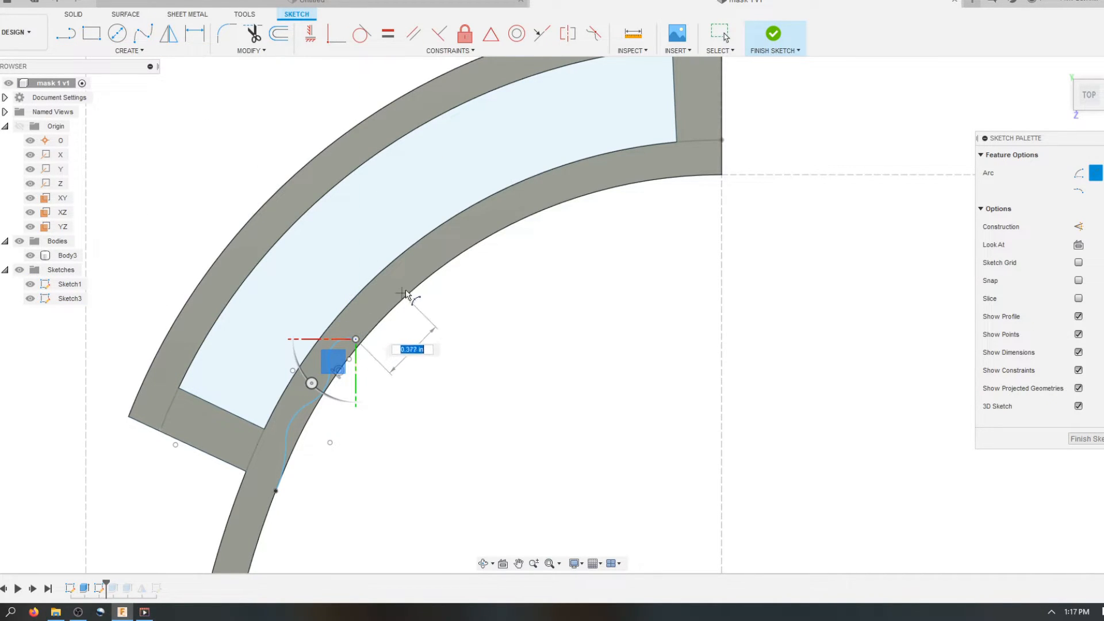
{"action": "left_click", "coordinate": [397, 287]}
{"action": "scroll", "coordinate": [385, 315], "scroll_direction": "up", "scroll_amount": 3}
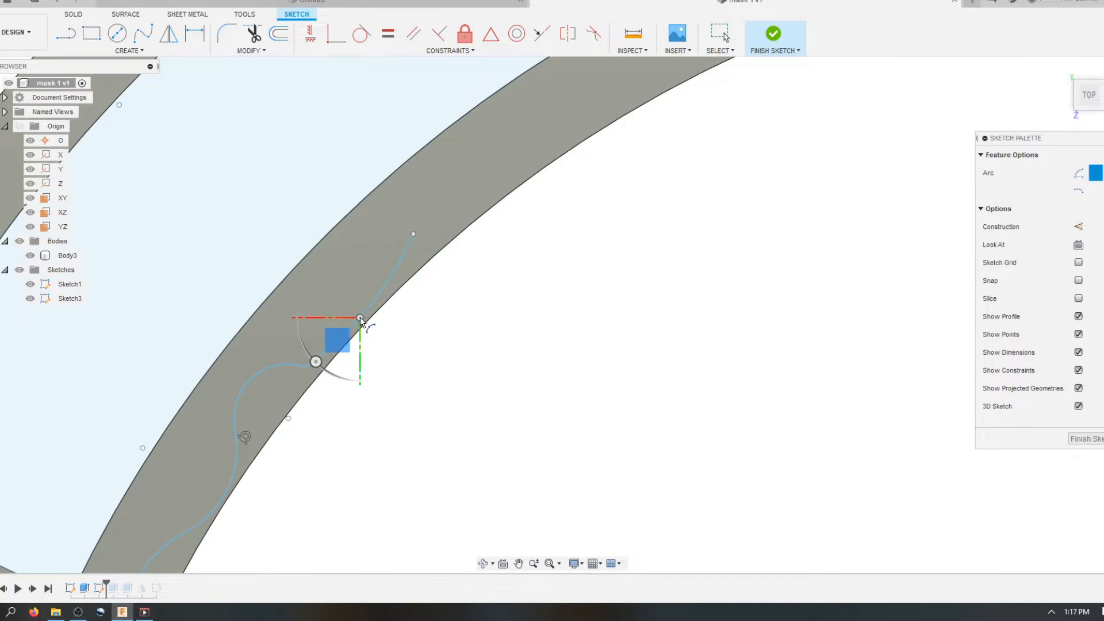
{"action": "left_click", "coordinate": [413, 234]}
{"action": "left_click", "coordinate": [553, 147]}
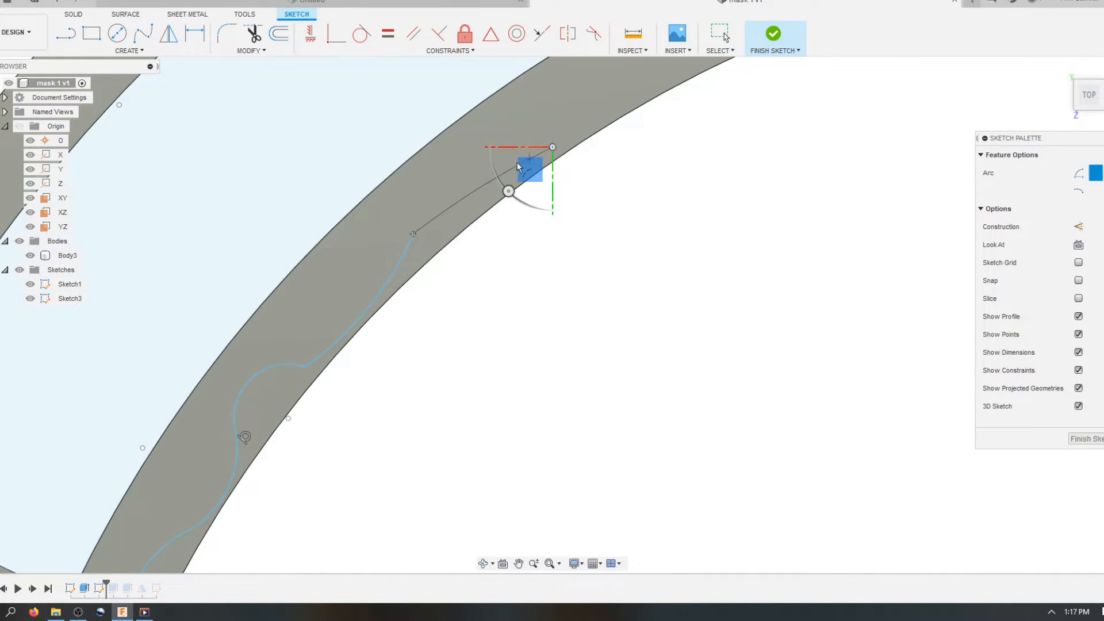
{"action": "left_click", "coordinate": [478, 188]}
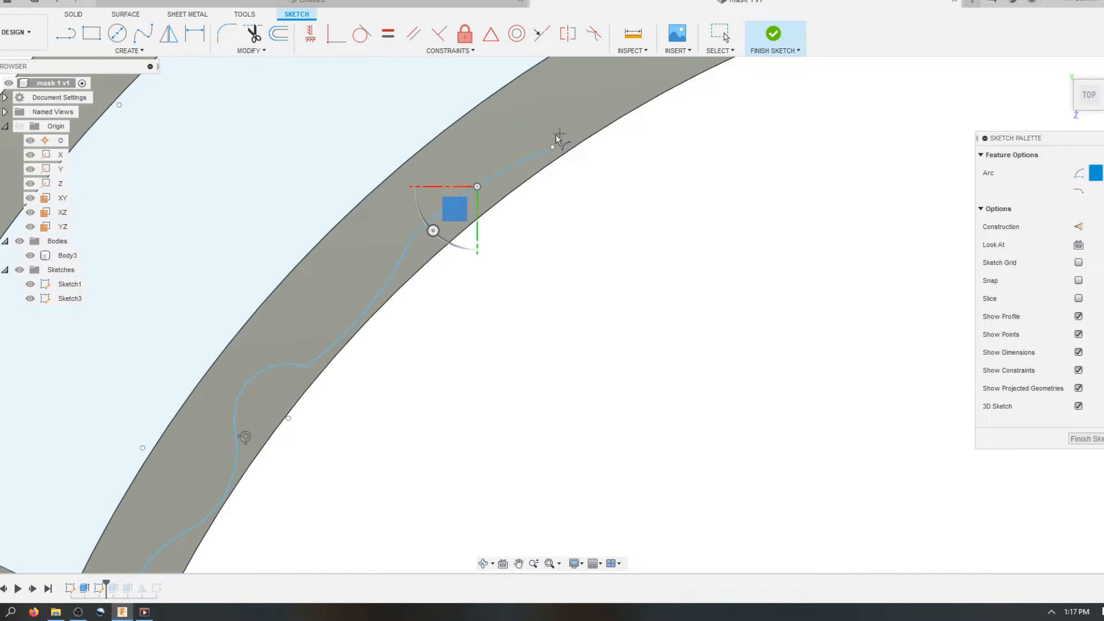
Add two more connected three-point arcs to the chain, keeping them close to the inner wall's curved inside edge
{"action": "left_click", "coordinate": [552, 148]}
{"action": "scroll", "coordinate": [525, 252], "scroll_direction": "down", "scroll_amount": 4}
{"action": "scroll", "coordinate": [644, 154], "scroll_direction": "up", "scroll_amount": 2}
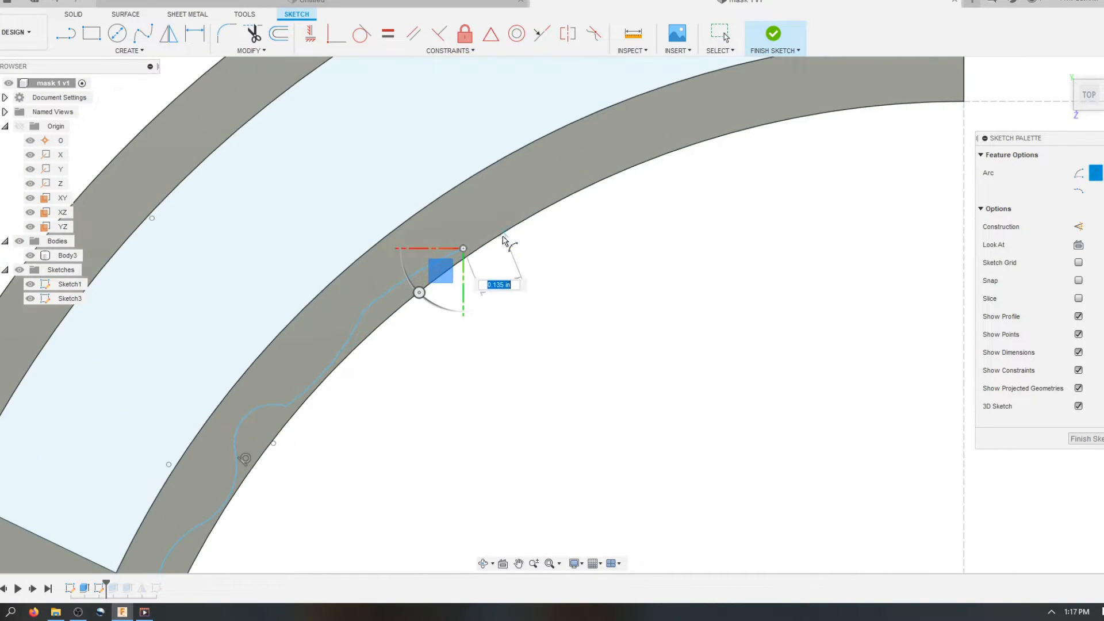
{"action": "scroll", "coordinate": [500, 237], "scroll_direction": "up", "scroll_amount": 1}
{"action": "left_click", "coordinate": [590, 167]}
{"action": "left_click", "coordinate": [572, 184]}
{"action": "scroll", "coordinate": [549, 314], "scroll_direction": "down", "scroll_amount": 4}
{"action": "scroll", "coordinate": [716, 190], "scroll_direction": "up", "scroll_amount": 2}
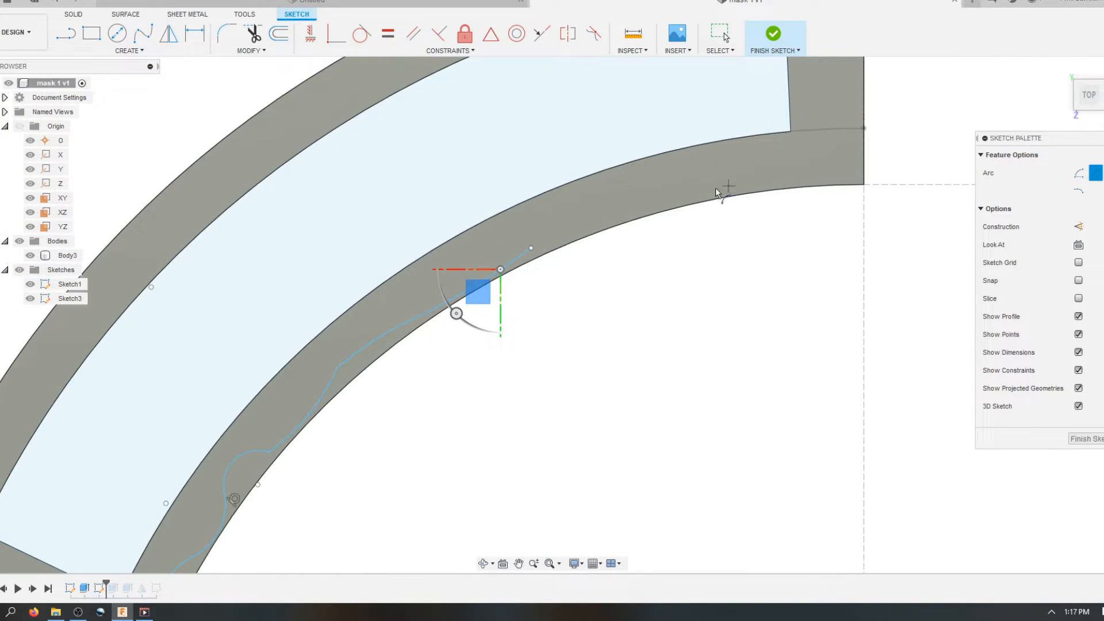
{"action": "left_click", "coordinate": [531, 248]}
{"action": "left_click", "coordinate": [664, 199]}
{"action": "scroll", "coordinate": [616, 224], "scroll_direction": "up", "scroll_amount": 1}
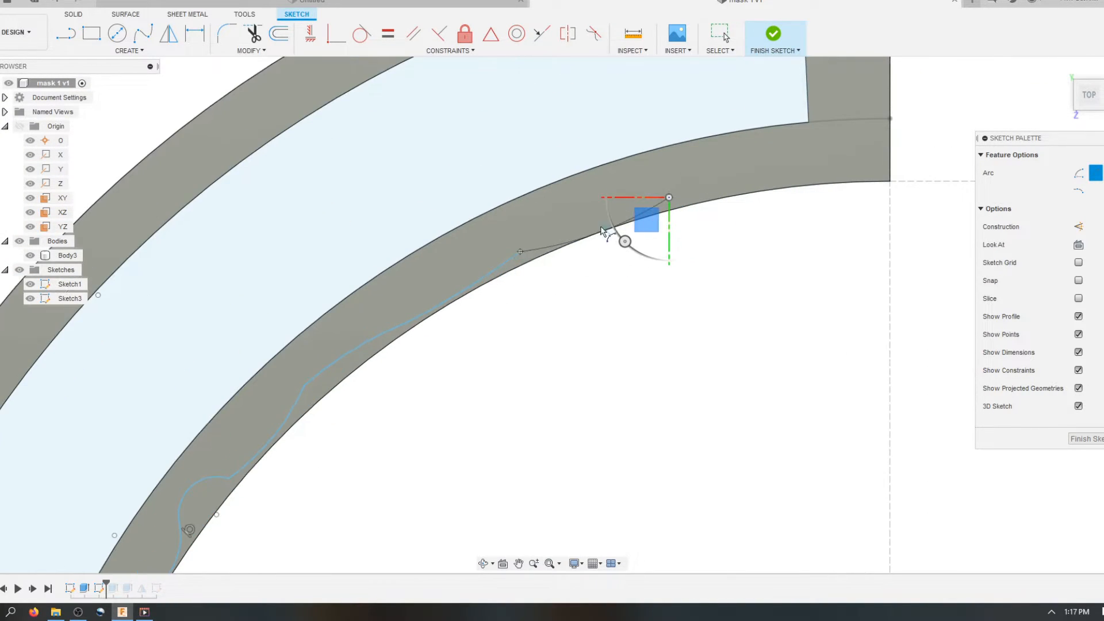
{"action": "left_click", "coordinate": [571, 241]}
Complete the chain with two shallow three-point arcs, ending at the inner wall's inside corner on the vertical centerline
{"action": "left_click", "coordinate": [668, 197]}
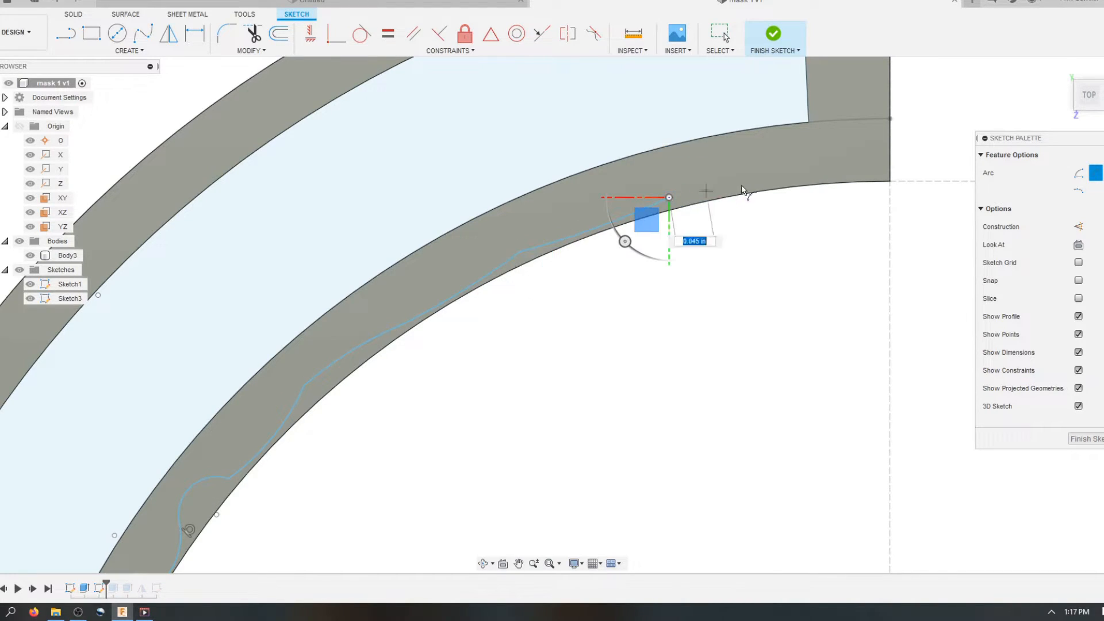
{"action": "left_click", "coordinate": [791, 179]}
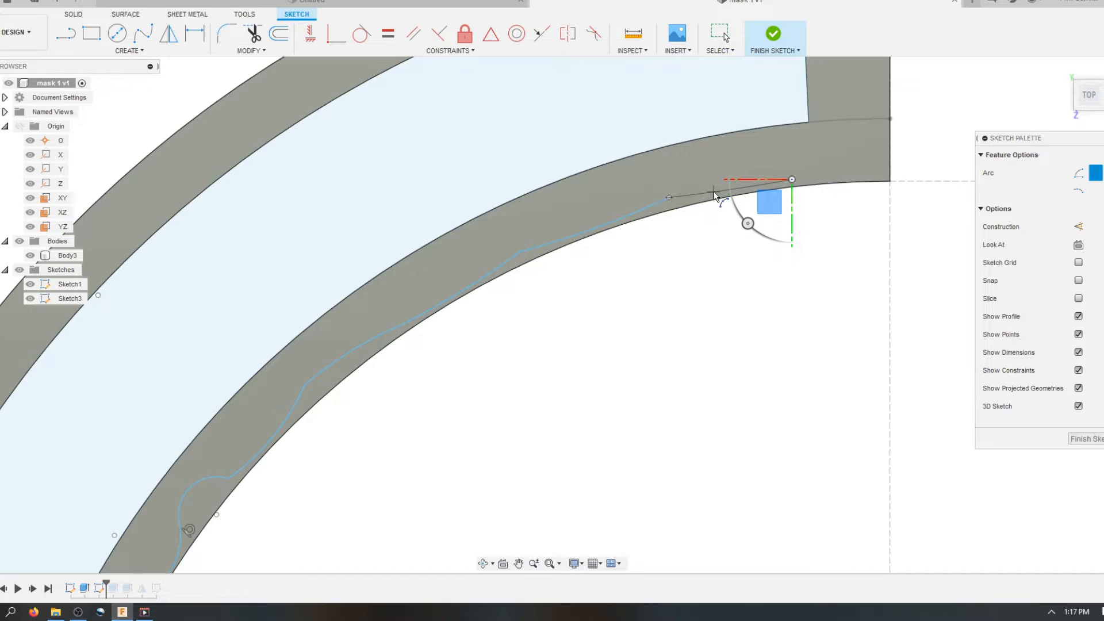
{"action": "left_click", "coordinate": [713, 191]}
{"action": "left_click", "coordinate": [792, 179]}
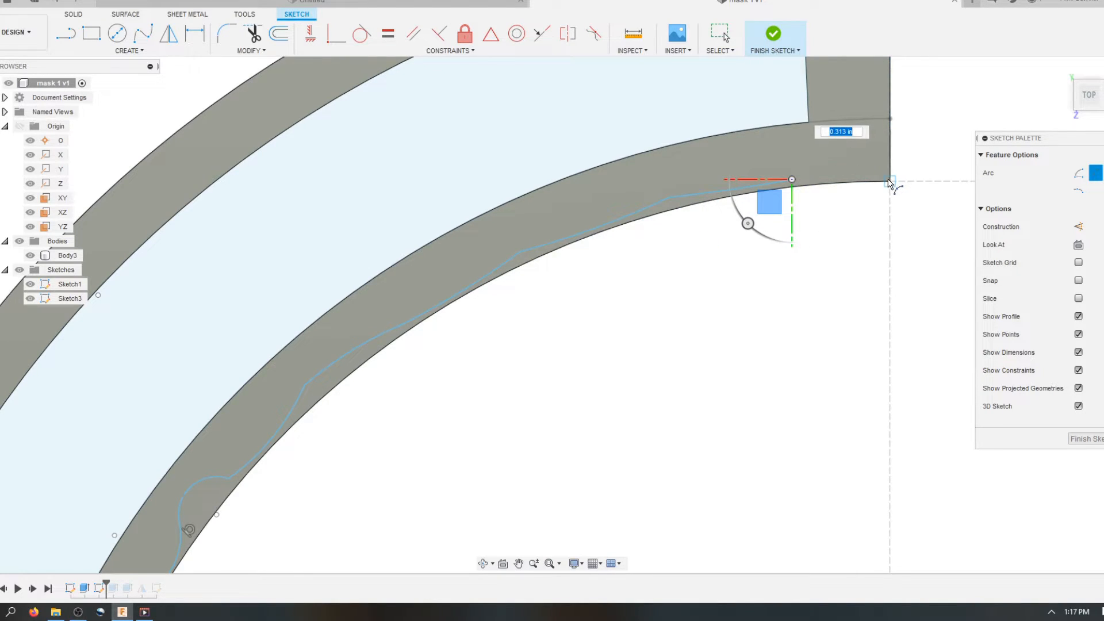
{"action": "left_click", "coordinate": [891, 181]}
{"action": "left_click", "coordinate": [849, 172]}
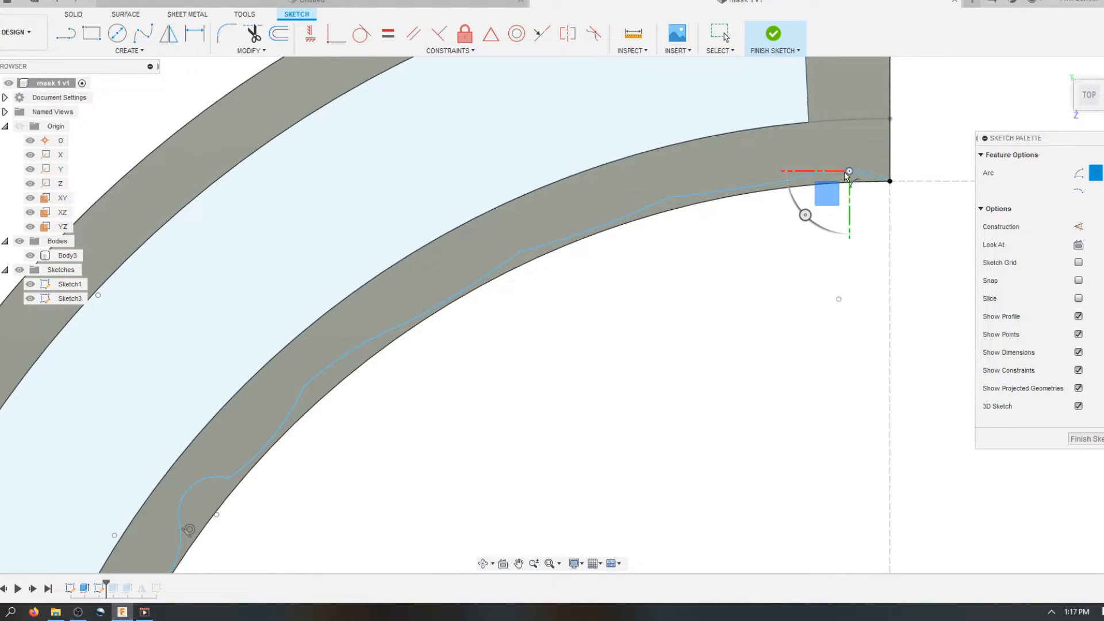
{"action": "key", "text": "Escape"}
Bridge the large bump in the wavy contour with a straight line joining the arcs on either side of it
{"action": "scroll", "coordinate": [498, 311], "scroll_direction": "down", "scroll_amount": 5}
{"action": "scroll", "coordinate": [421, 371], "scroll_direction": "up", "scroll_amount": 6}
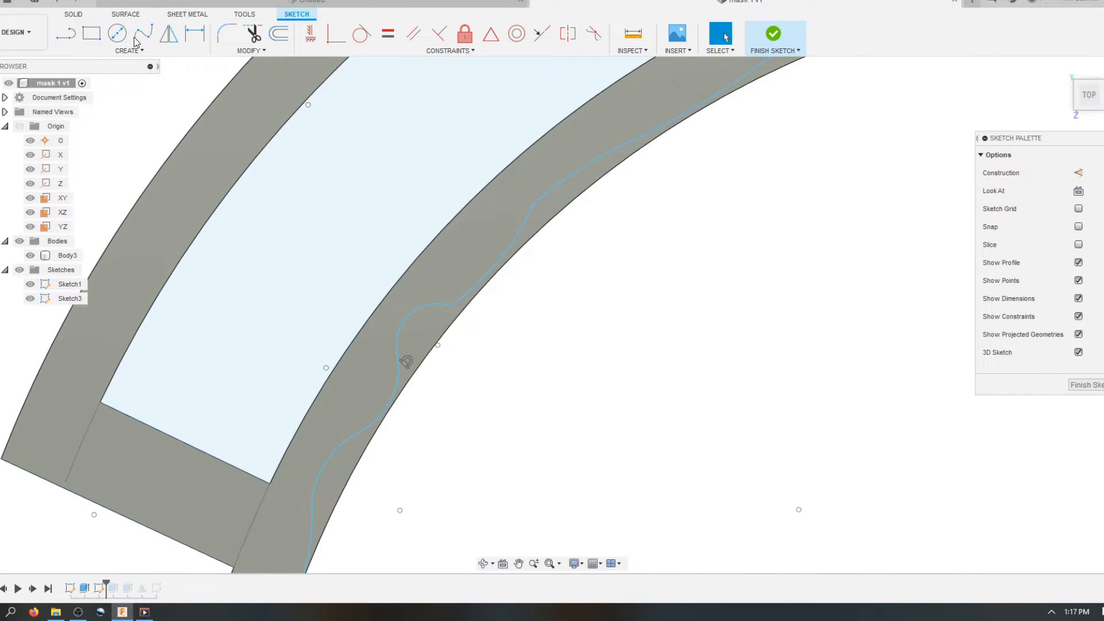
{"action": "left_click", "coordinate": [68, 35]}
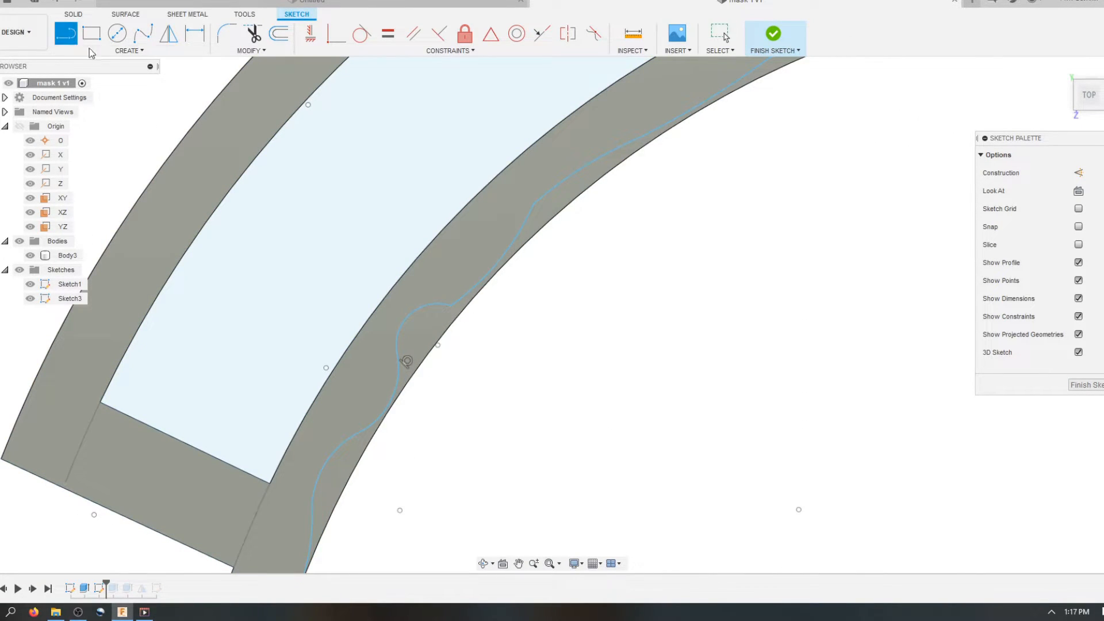
{"action": "left_click", "coordinate": [397, 383]}
{"action": "left_click", "coordinate": [447, 304]}
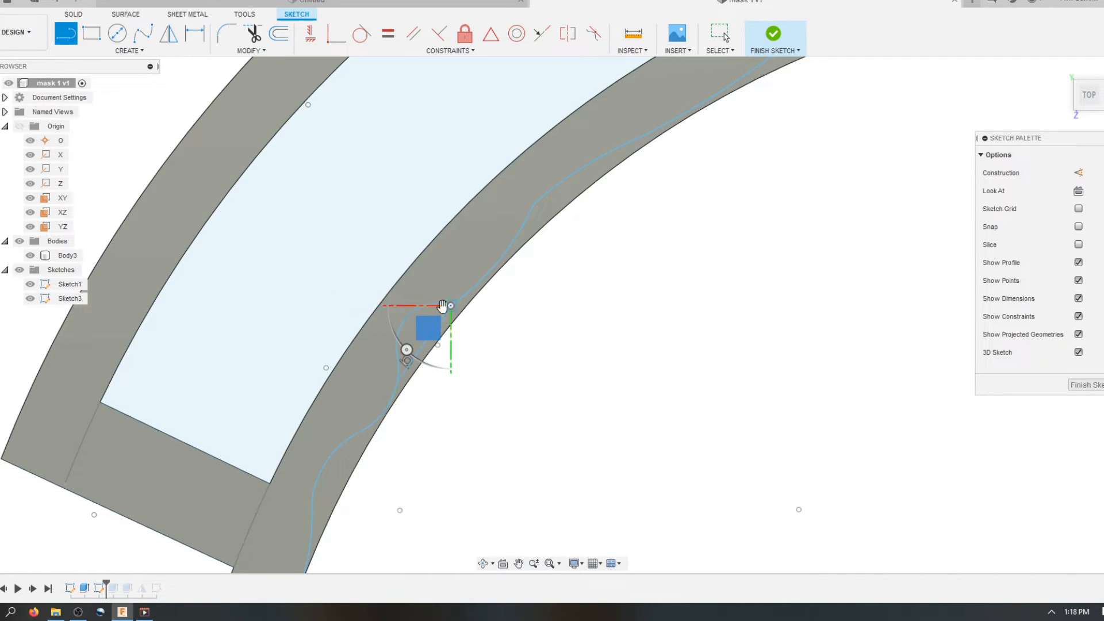
{"action": "key", "text": "Escape"}
Delete the bump's large arc above the new line and trim away the leftover arc stub beside it
{"action": "left_click", "coordinate": [407, 316]}
{"action": "key", "text": "Delete"}
{"action": "left_click_drag", "start_coordinate": [396, 355], "coordinate": [392, 384]}
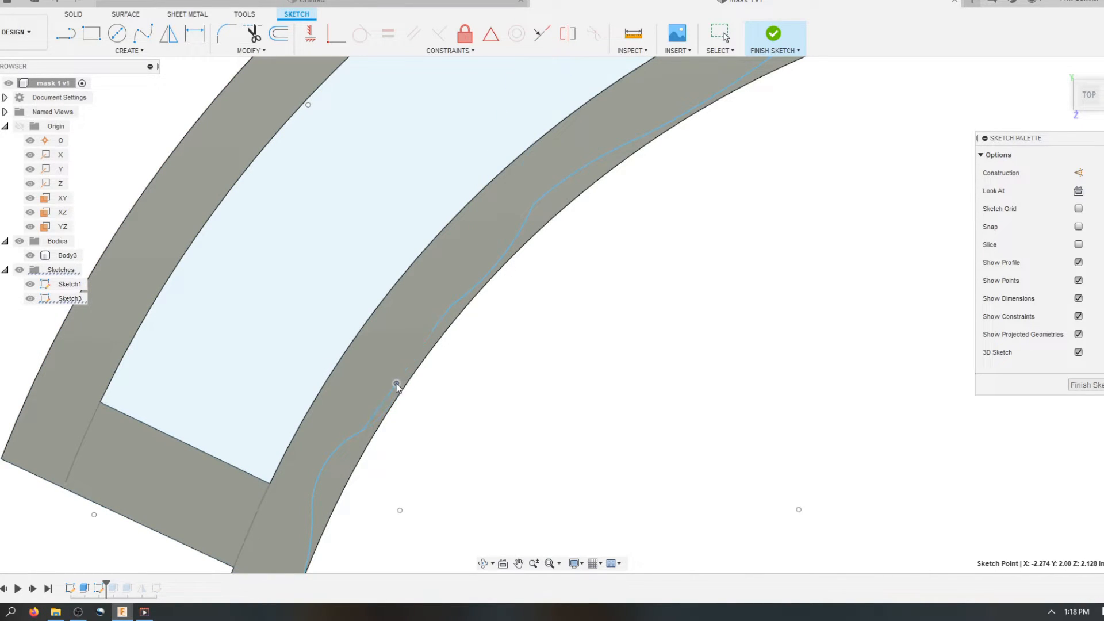
{"action": "key", "text": "ctrl+z"}
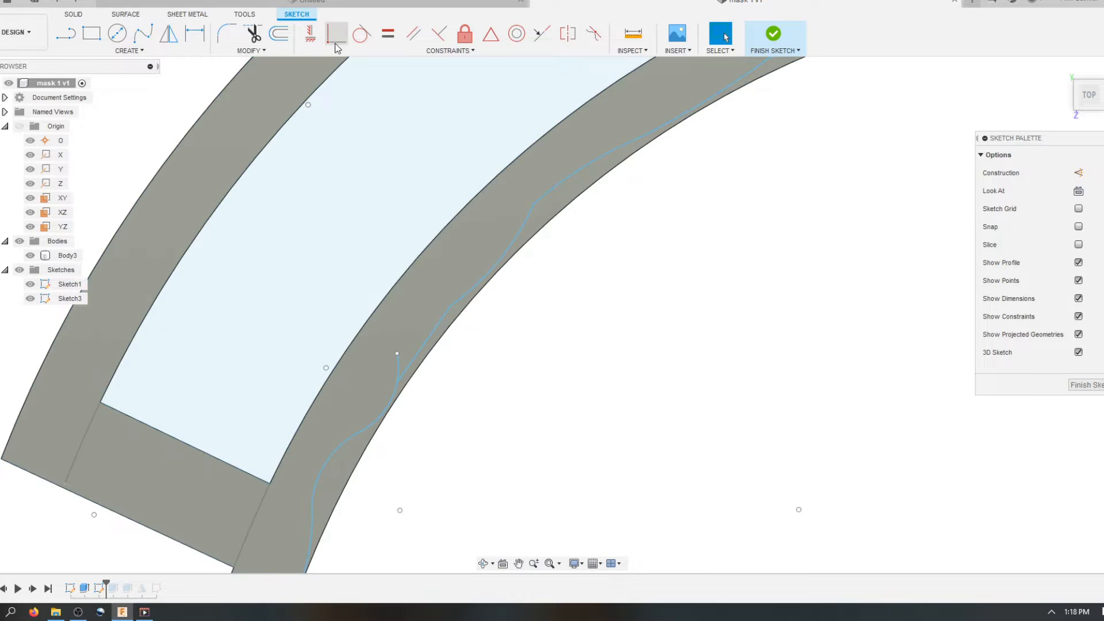
{"action": "left_click", "coordinate": [257, 43]}
{"action": "left_click", "coordinate": [396, 365]}
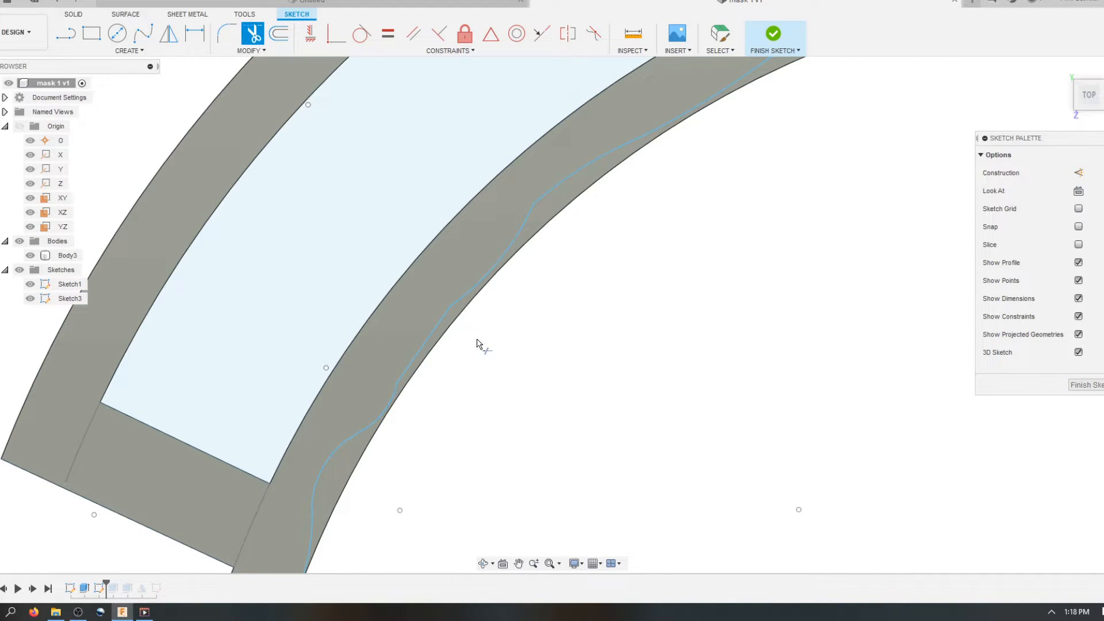
{"action": "key", "text": "Escape"}
Flatten the contour's lowest bump by pulling its arc closer to the inner wall's inside edge
{"action": "scroll", "coordinate": [448, 314], "scroll_direction": "down", "scroll_amount": 4}
{"action": "scroll", "coordinate": [448, 314], "scroll_direction": "down", "scroll_amount": 1}
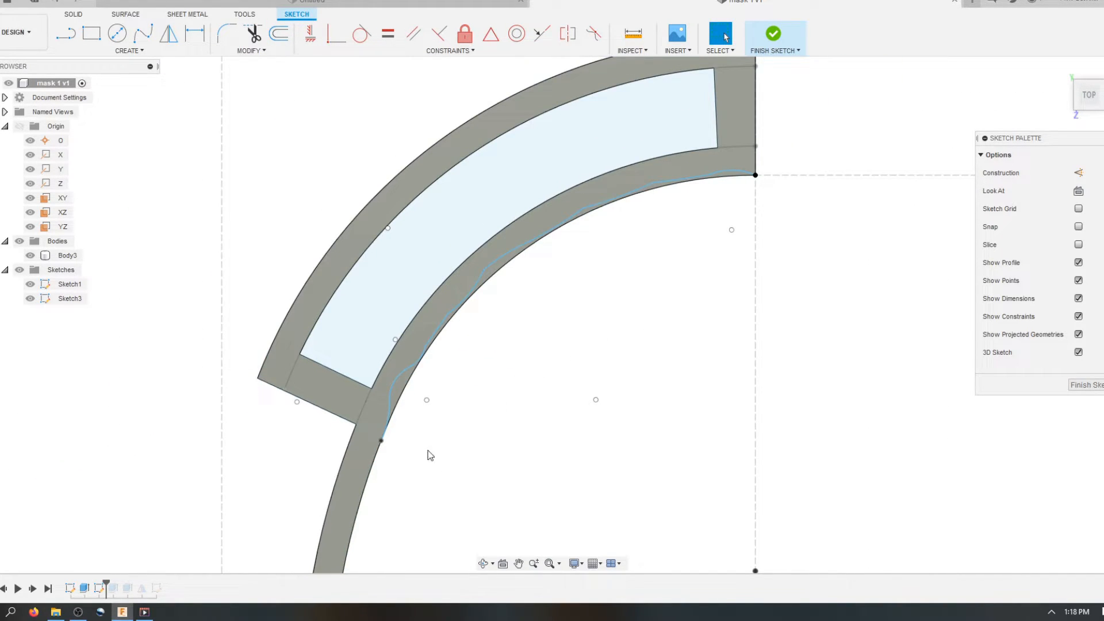
{"action": "scroll", "coordinate": [385, 439], "scroll_direction": "up", "scroll_amount": 4}
{"action": "left_click", "coordinate": [404, 339]}
{"action": "left_click_drag", "start_coordinate": [405, 339], "coordinate": [411, 339]}
{"action": "scroll", "coordinate": [420, 374], "scroll_direction": "down", "scroll_amount": 2}
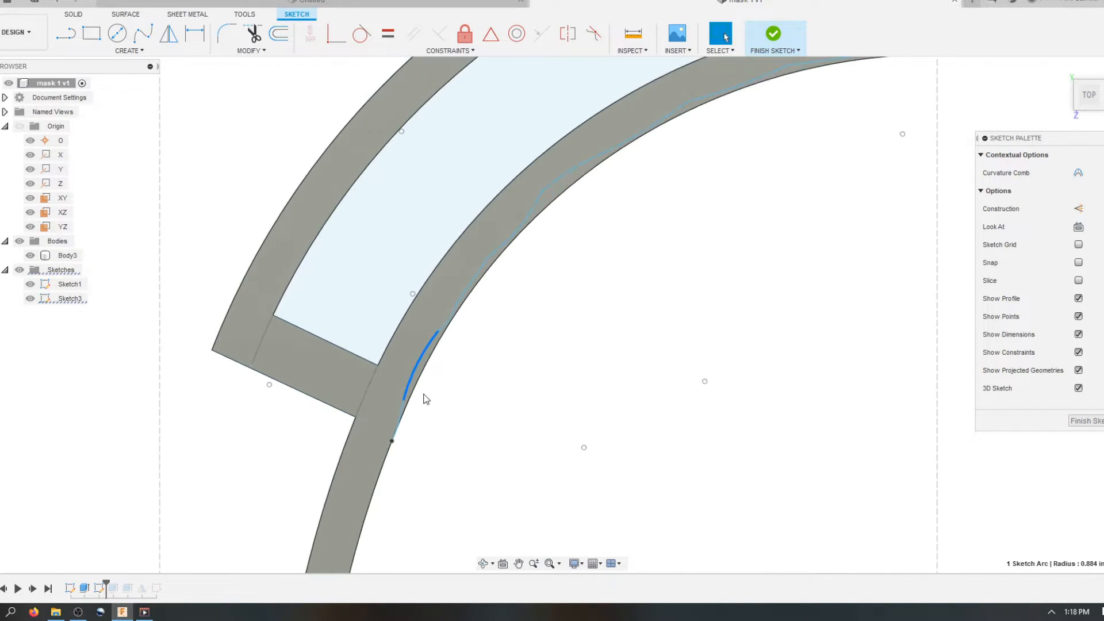
{"action": "scroll", "coordinate": [412, 383], "scroll_direction": "down", "scroll_amount": 3}
{"action": "key", "text": "Escape"}
Close the wavy contour with a straight line from its lower end to the inside corner on the vertical centerline
{"action": "left_click", "coordinate": [64, 43]}
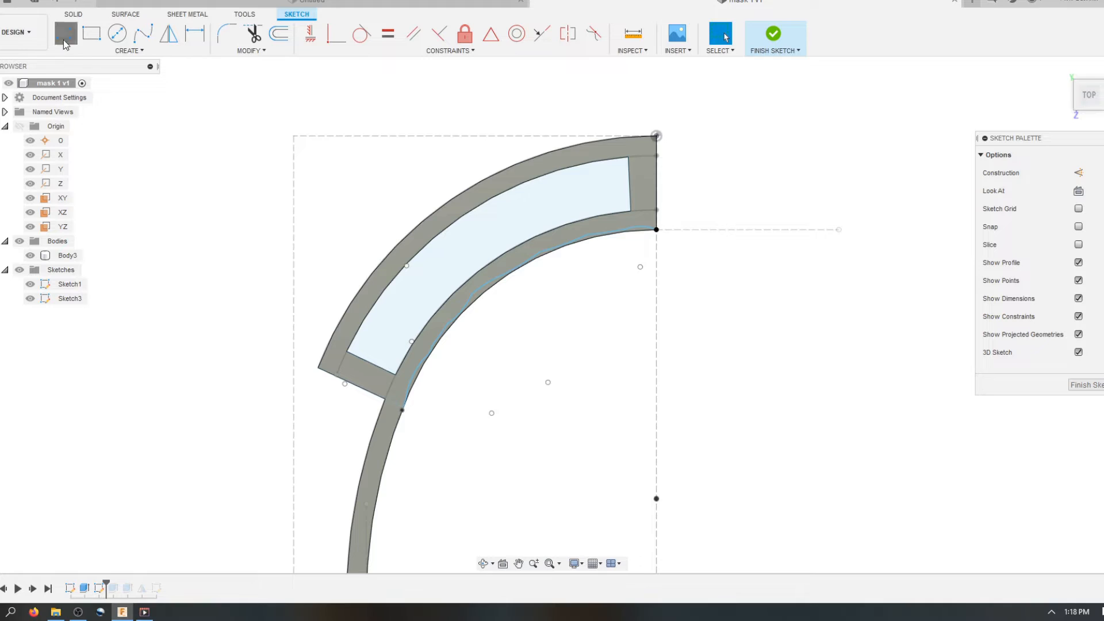
{"action": "left_click", "coordinate": [402, 410]}
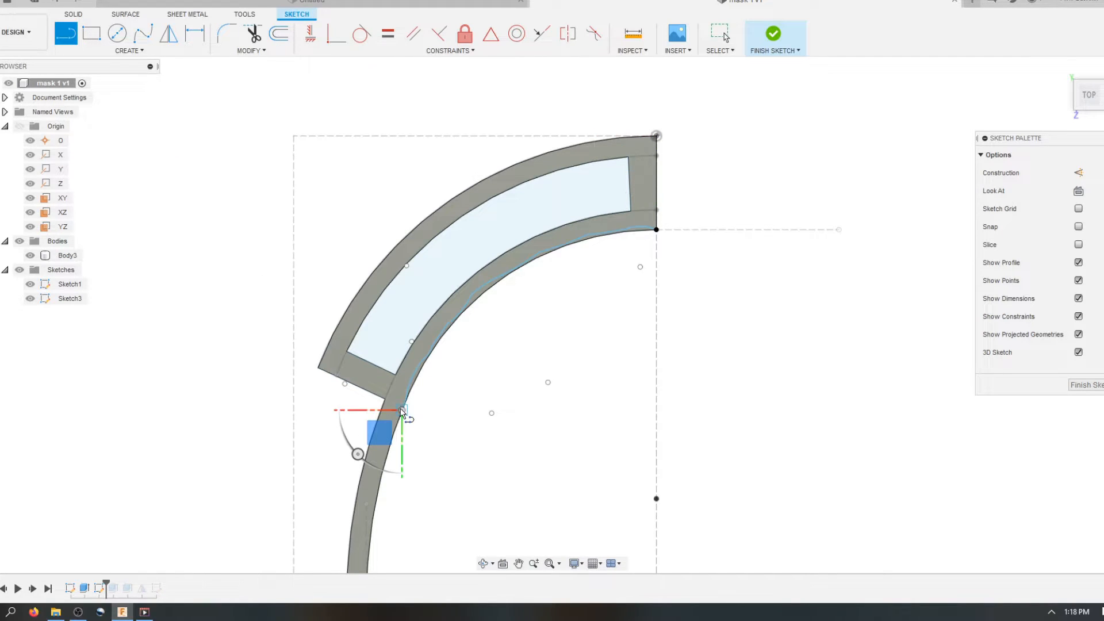
{"action": "left_click", "coordinate": [656, 229]}
{"action": "key", "text": "Escape"}
{"action": "scroll", "coordinate": [675, 172], "scroll_direction": "up", "scroll_amount": 2}
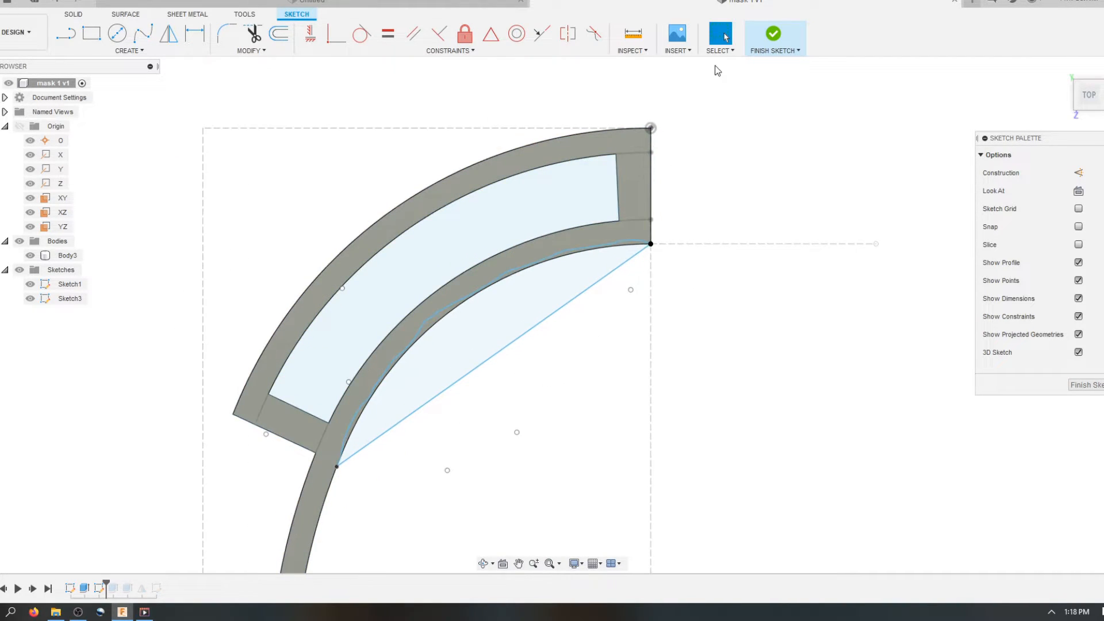
Extrude the closed contour profile -2.379 in toward the frame with the Cut operation, targeting the frame body
{"action": "left_click", "coordinate": [84, 16]}
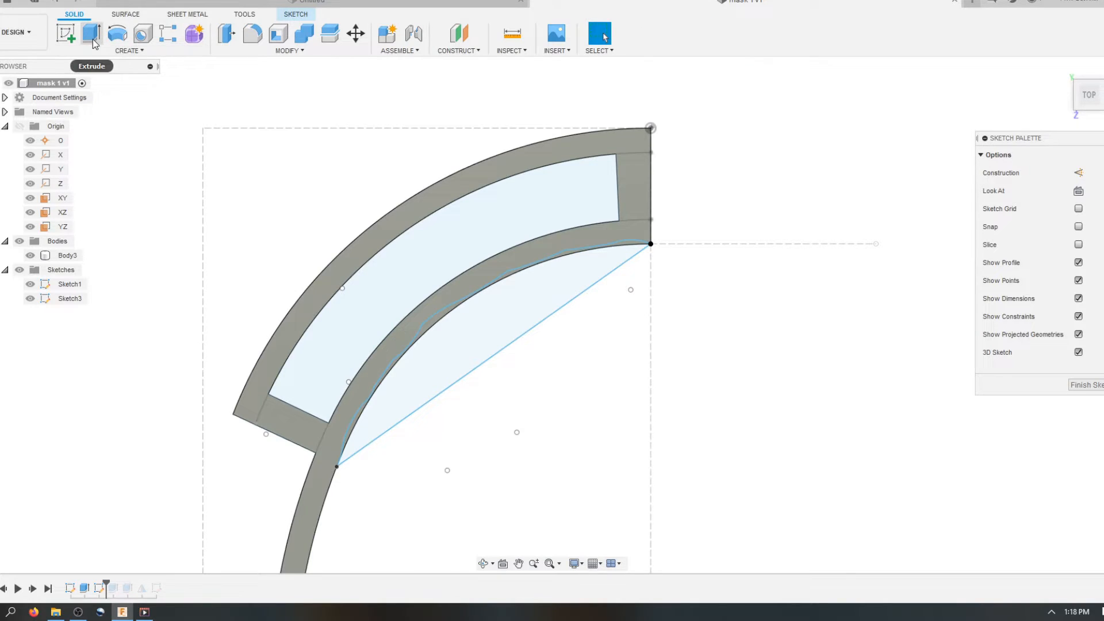
{"action": "left_click", "coordinate": [91, 32]}
{"action": "left_click", "coordinate": [492, 312]}
{"action": "scroll", "coordinate": [444, 222], "scroll_direction": "down", "scroll_amount": 2}
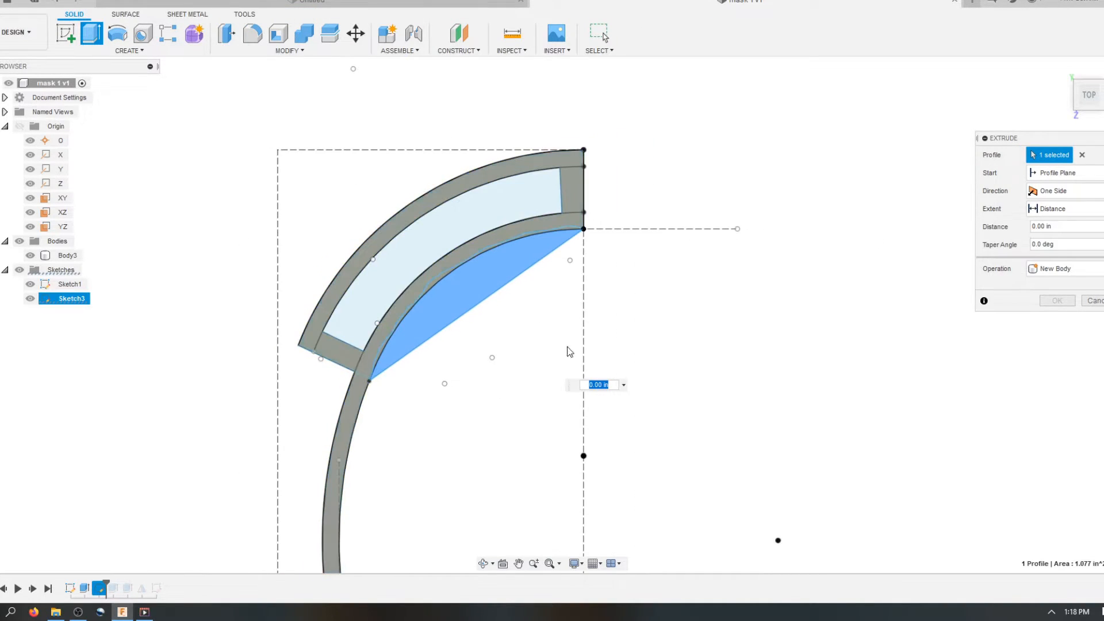
{"action": "left_click", "coordinate": [1092, 111]}
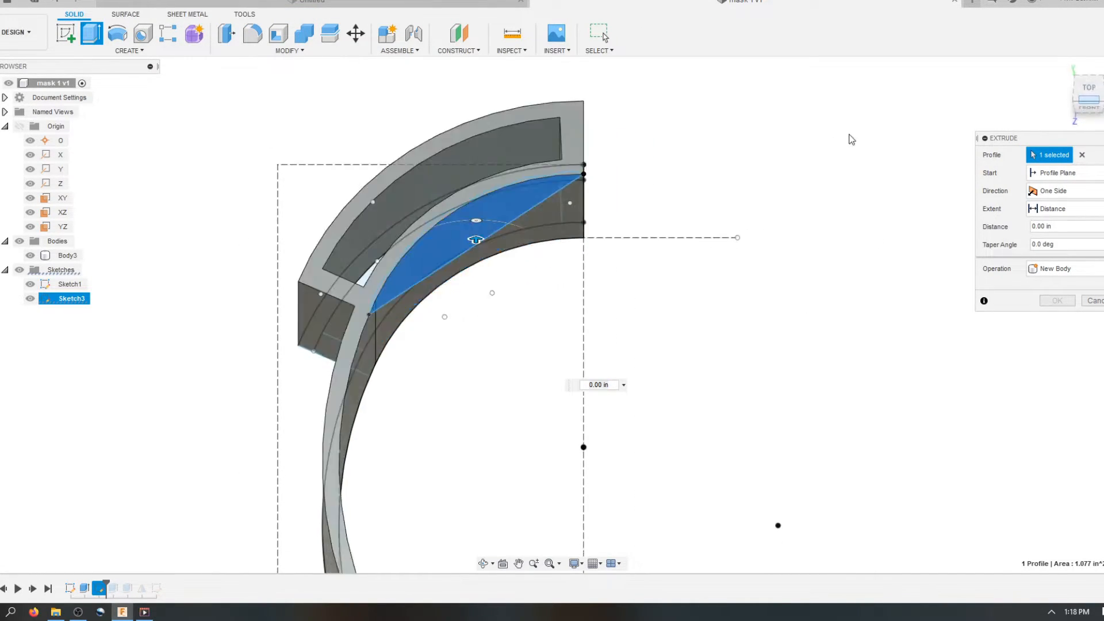
{"action": "left_click_drag", "start_coordinate": [473, 189], "coordinate": [506, 345]}
{"action": "left_click", "coordinate": [1058, 268]}
{"action": "left_click", "coordinate": [1047, 299]}
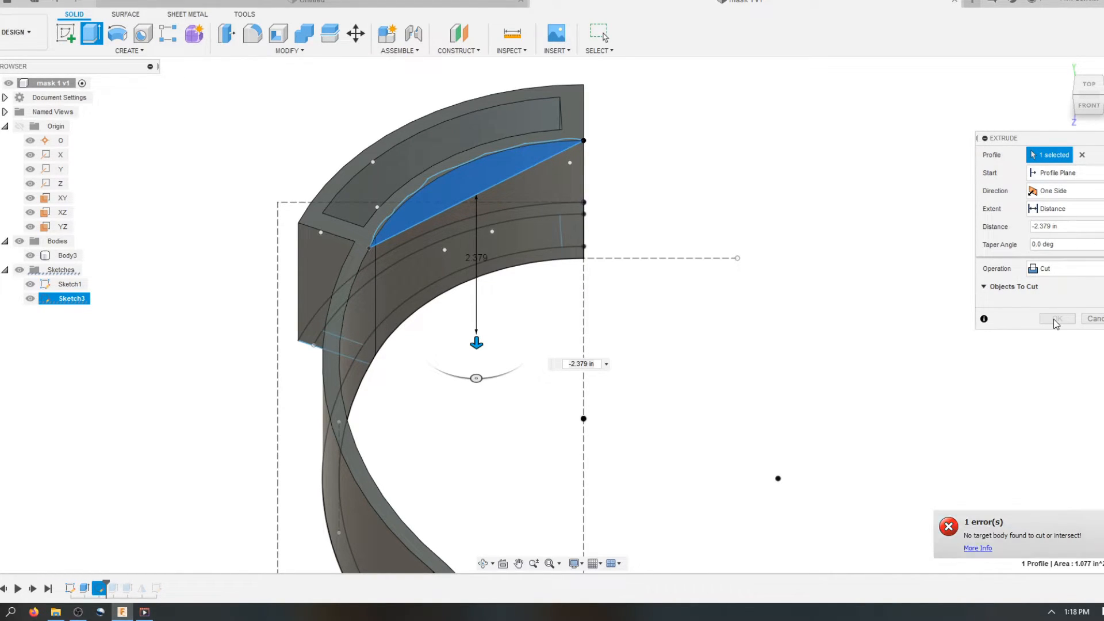
{"action": "left_click", "coordinate": [355, 250]}
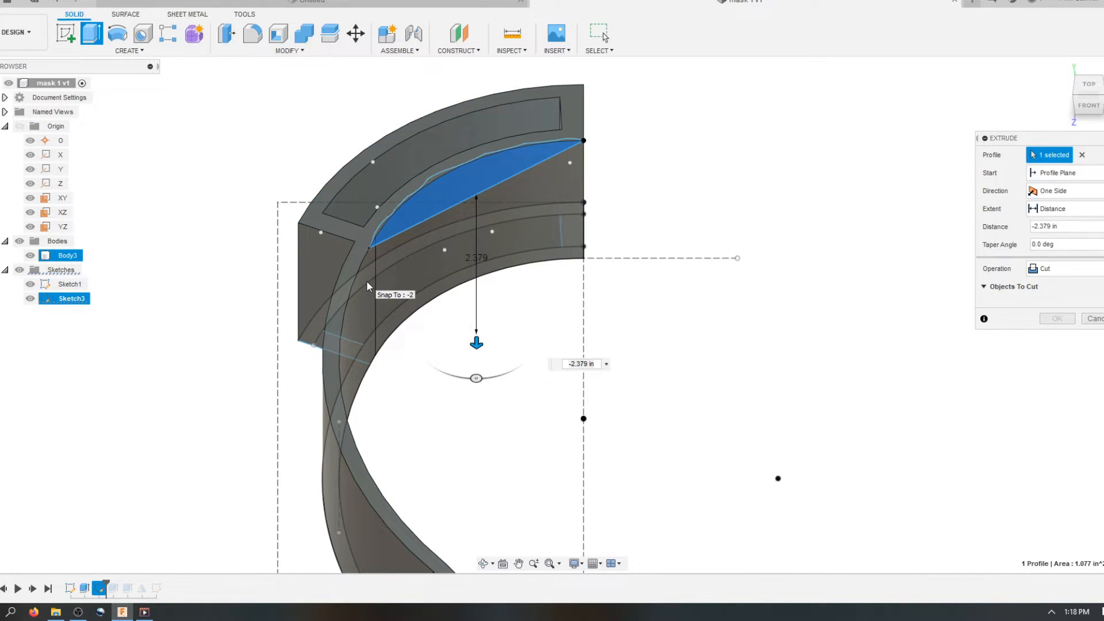
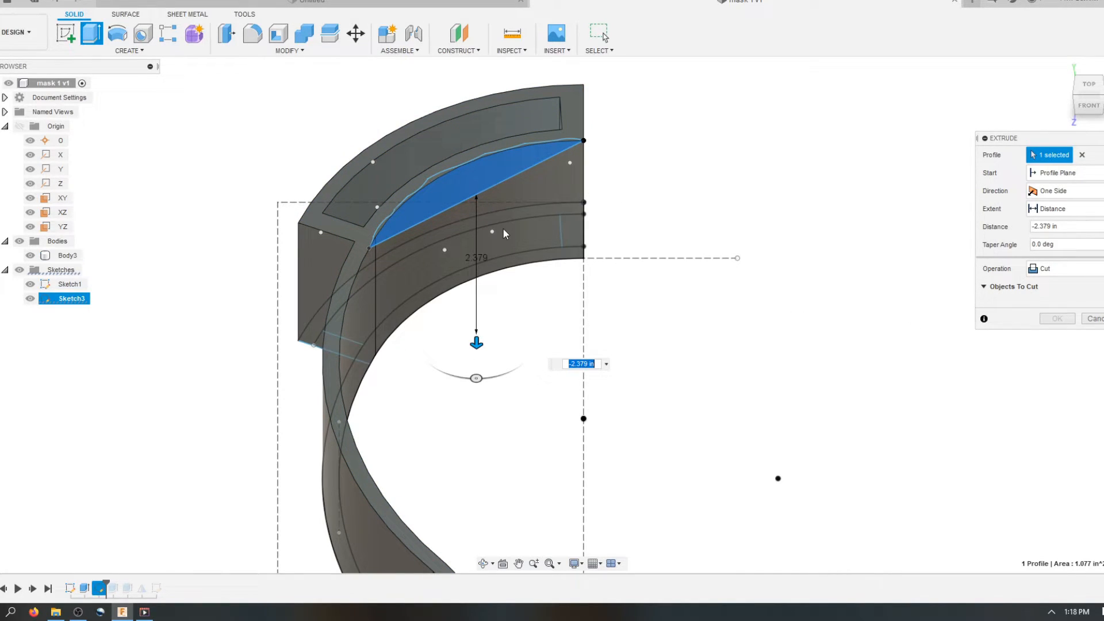
{"action": "scroll", "coordinate": [451, 188], "scroll_direction": "up", "scroll_amount": 2}
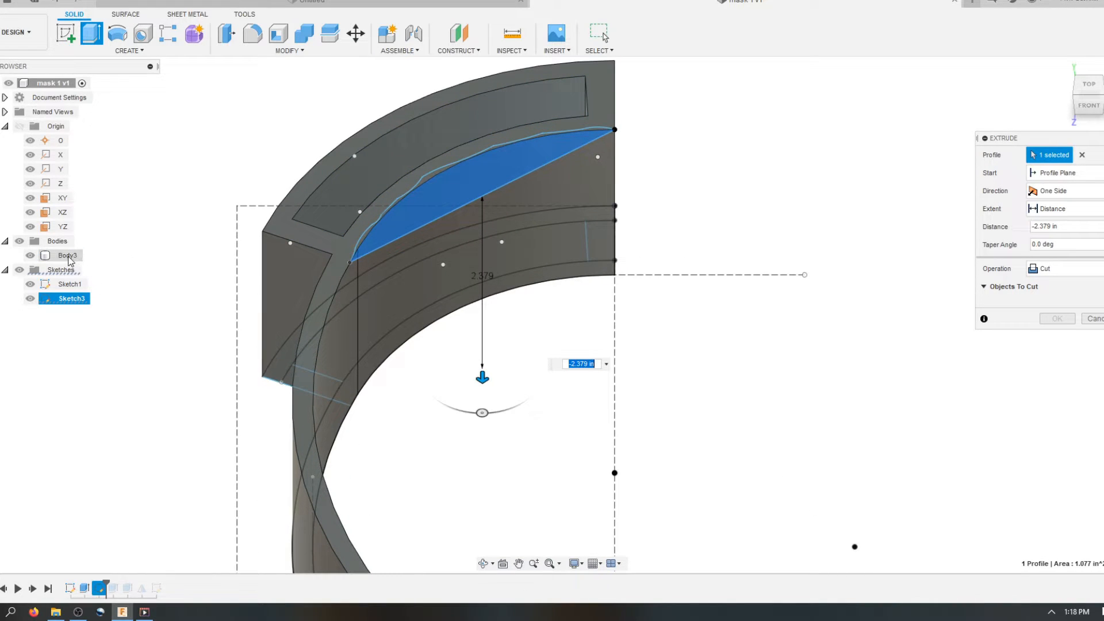
{"action": "left_click", "coordinate": [1095, 320]}
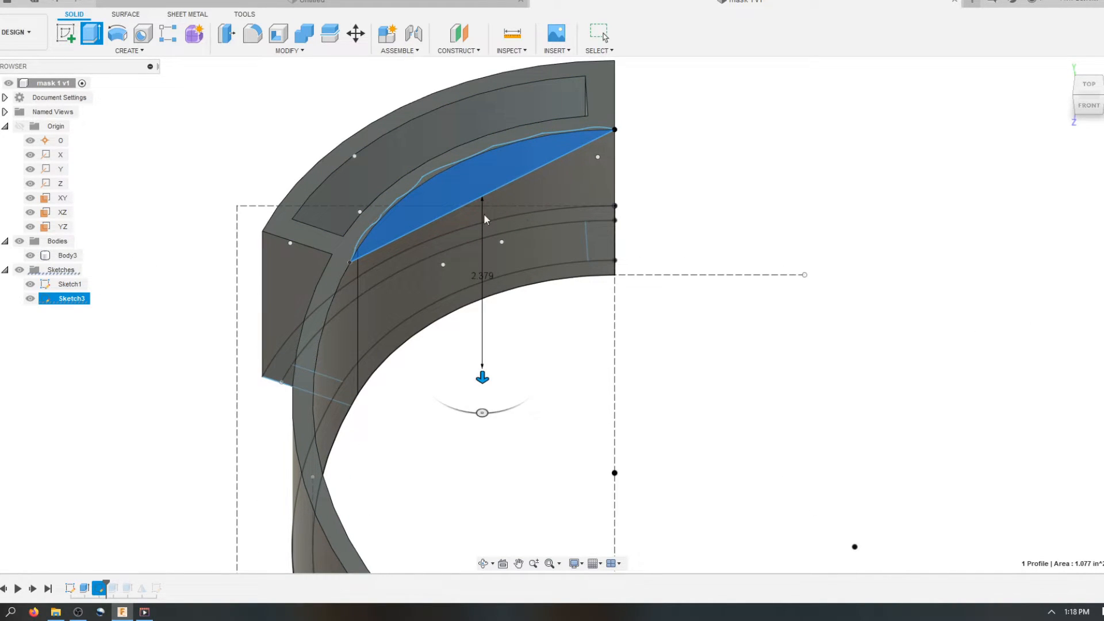
{"action": "scroll", "coordinate": [426, 255], "scroll_direction": "down", "scroll_amount": 1}
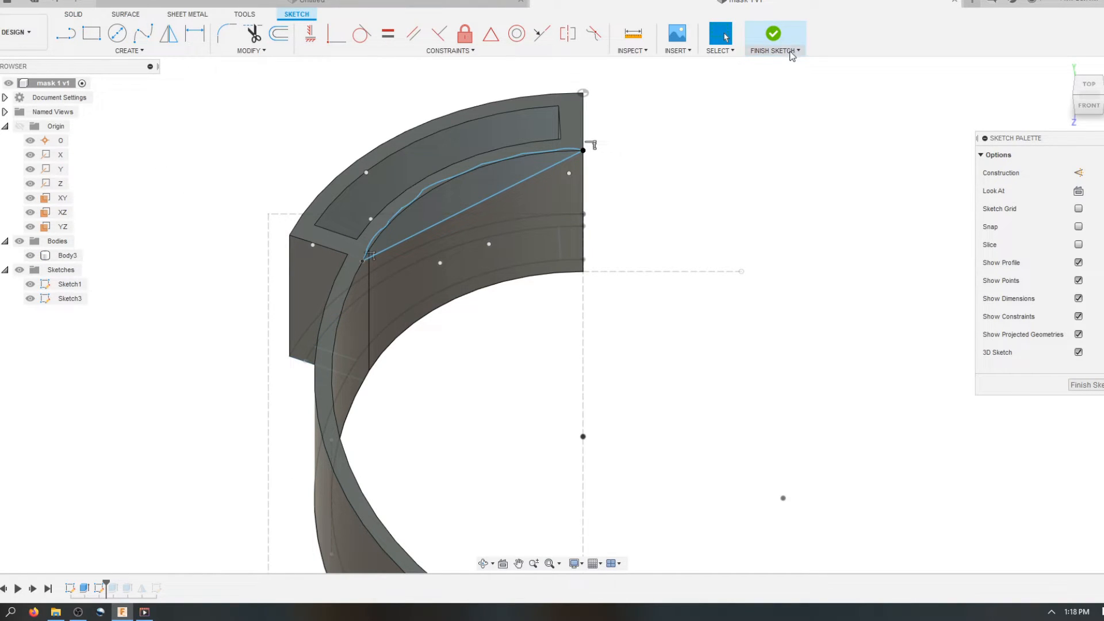
Finish the sketch, cut its two adjoining profiles down through the band's inner front wall with a -2.392 in extrusion, and hide Sketch1
{"action": "left_click", "coordinate": [773, 34]}
{"action": "left_click", "coordinate": [85, 37]}
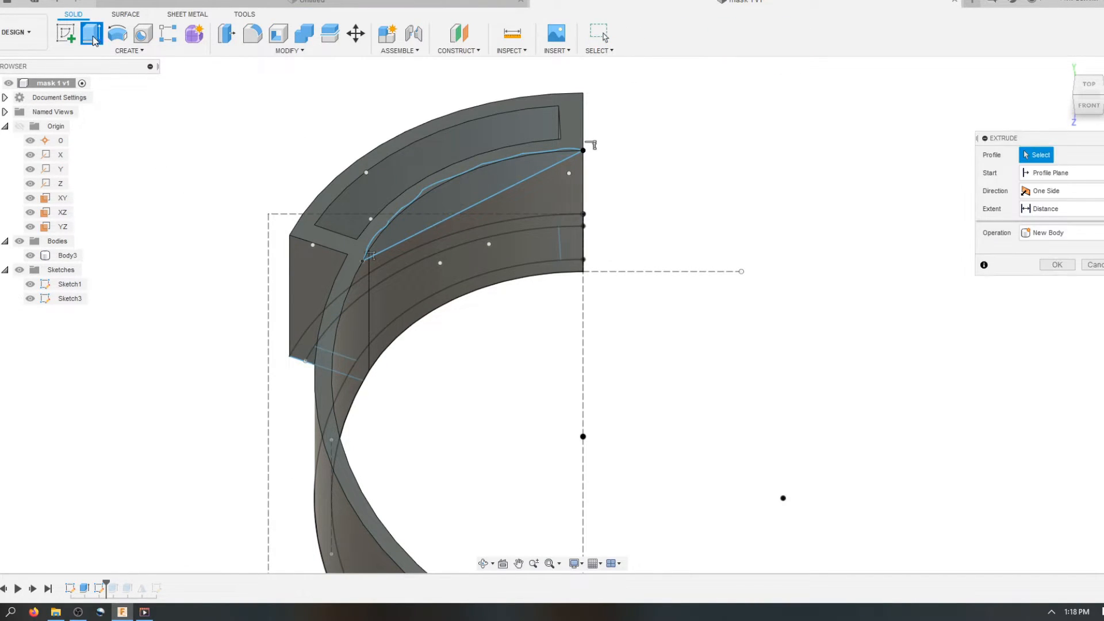
{"action": "left_click", "coordinate": [442, 199]}
{"action": "scroll", "coordinate": [433, 195], "scroll_direction": "up", "scroll_amount": 3}
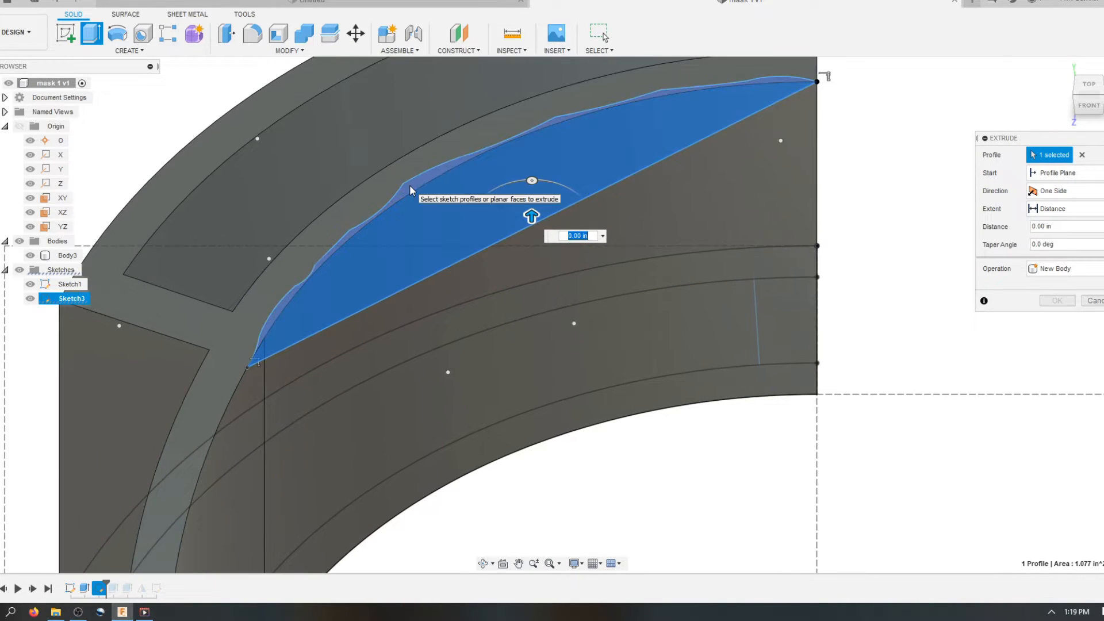
{"action": "left_click", "coordinate": [409, 185]}
{"action": "scroll", "coordinate": [436, 248], "scroll_direction": "down", "scroll_amount": 4}
{"action": "left_click", "coordinate": [1035, 269]}
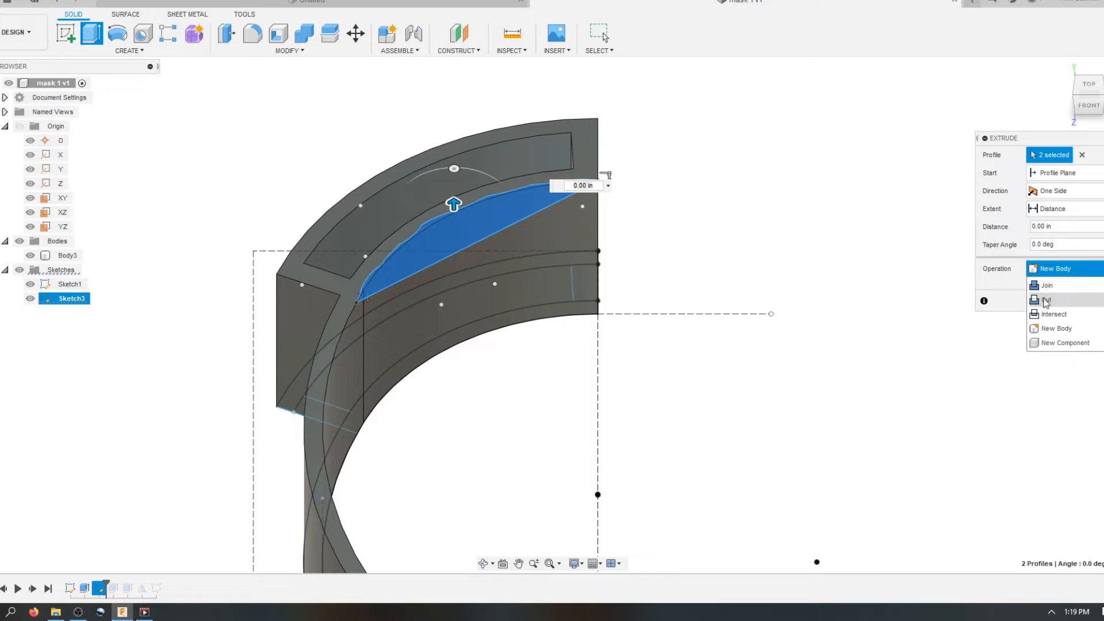
{"action": "left_click", "coordinate": [1042, 311]}
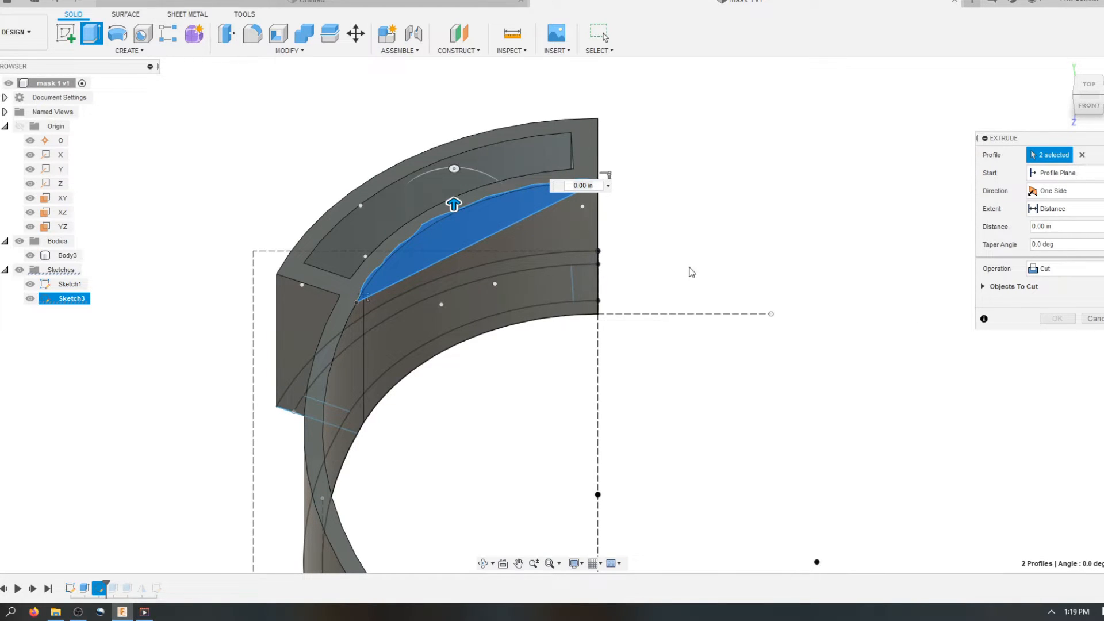
{"action": "left_click_drag", "start_coordinate": [454, 204], "coordinate": [454, 379]}
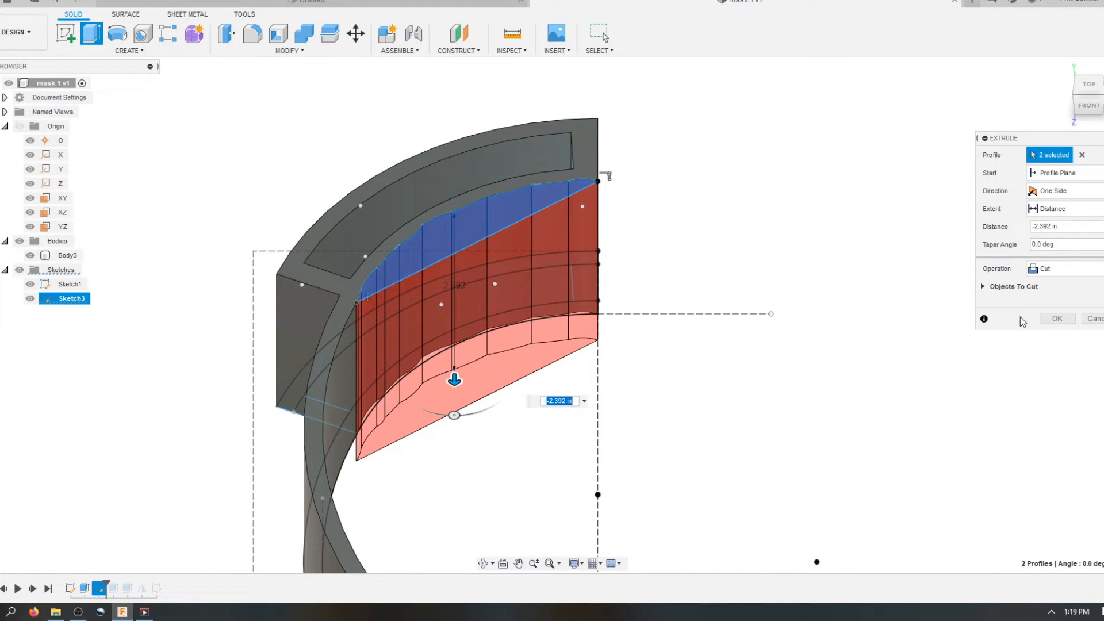
{"action": "left_click", "coordinate": [1057, 319]}
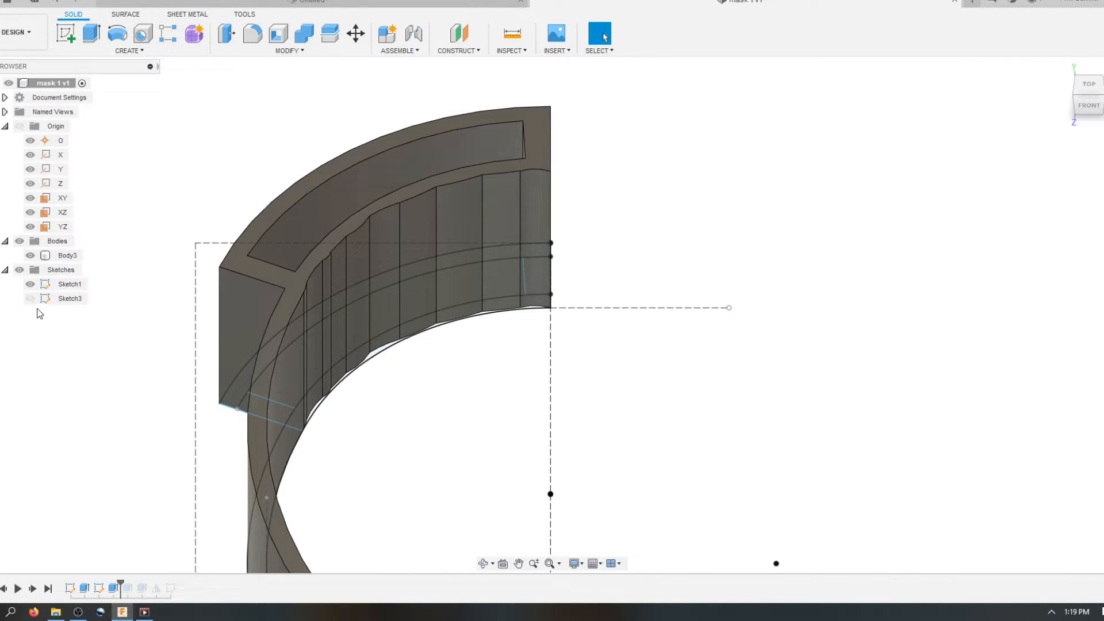
{"action": "left_click", "coordinate": [30, 285]}
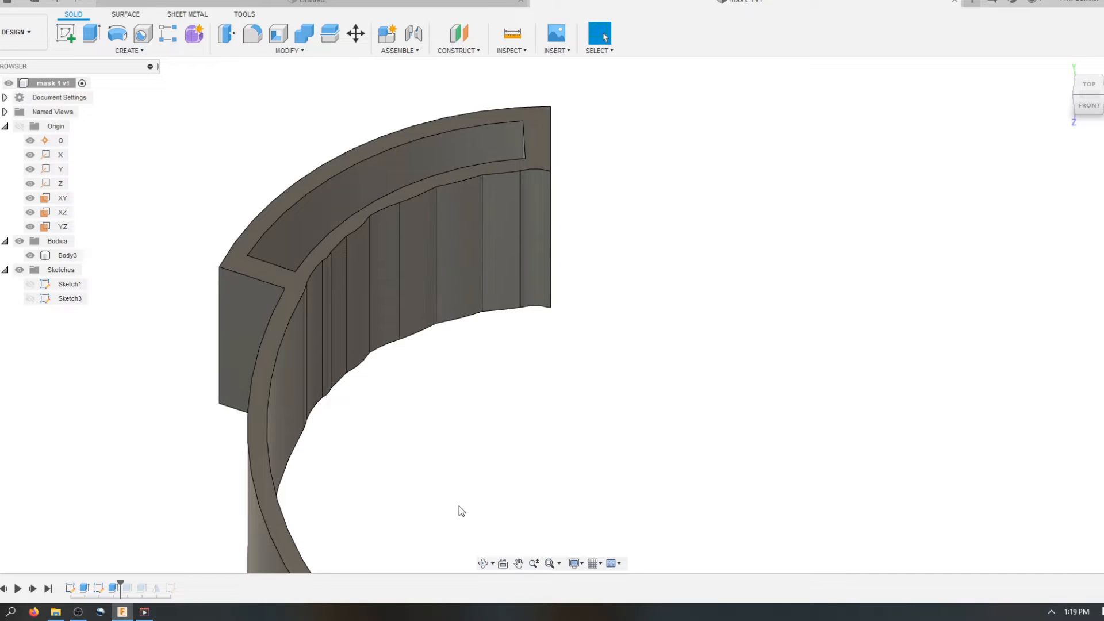
Fillet six vertical edges along the wavy inner front wall with a constant radius of 1.422 in
{"action": "left_click", "coordinate": [484, 562]}
{"action": "left_click_drag", "start_coordinate": [488, 488], "coordinate": [393, 354]}
{"action": "scroll", "coordinate": [434, 247], "scroll_direction": "up", "scroll_amount": 5}
{"action": "key", "text": "Escape"}
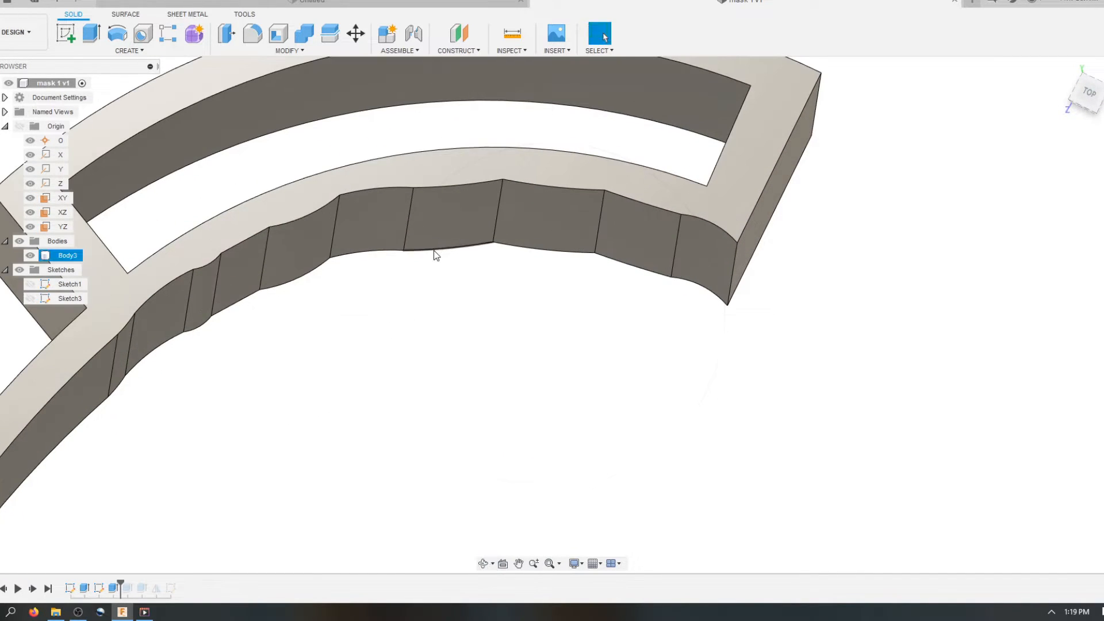
{"action": "left_click", "coordinate": [253, 34]}
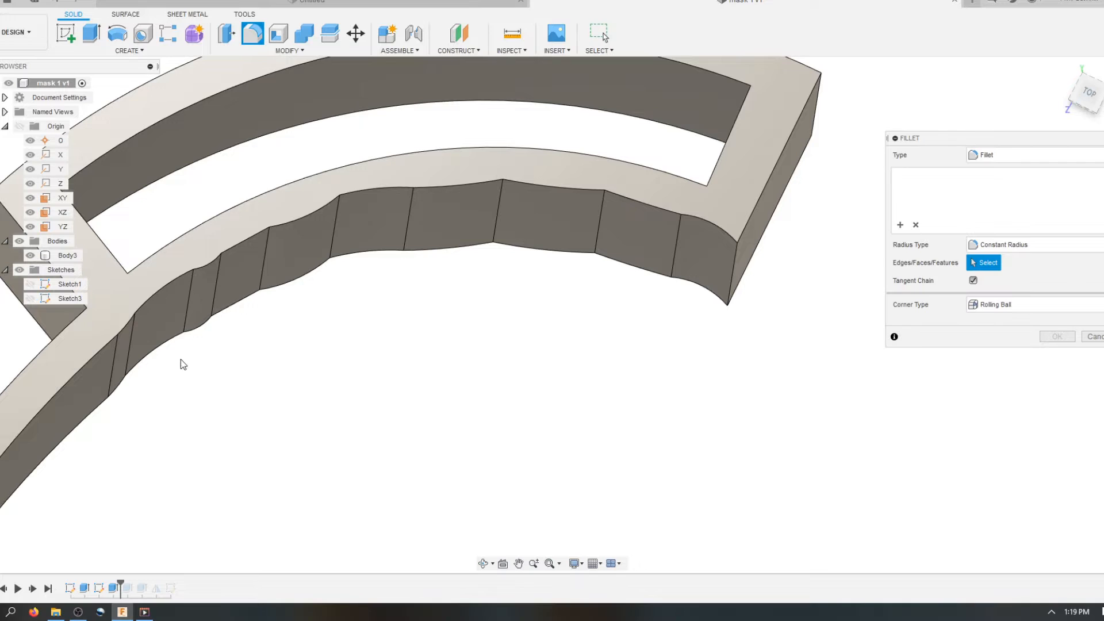
{"action": "left_click", "coordinate": [264, 266]}
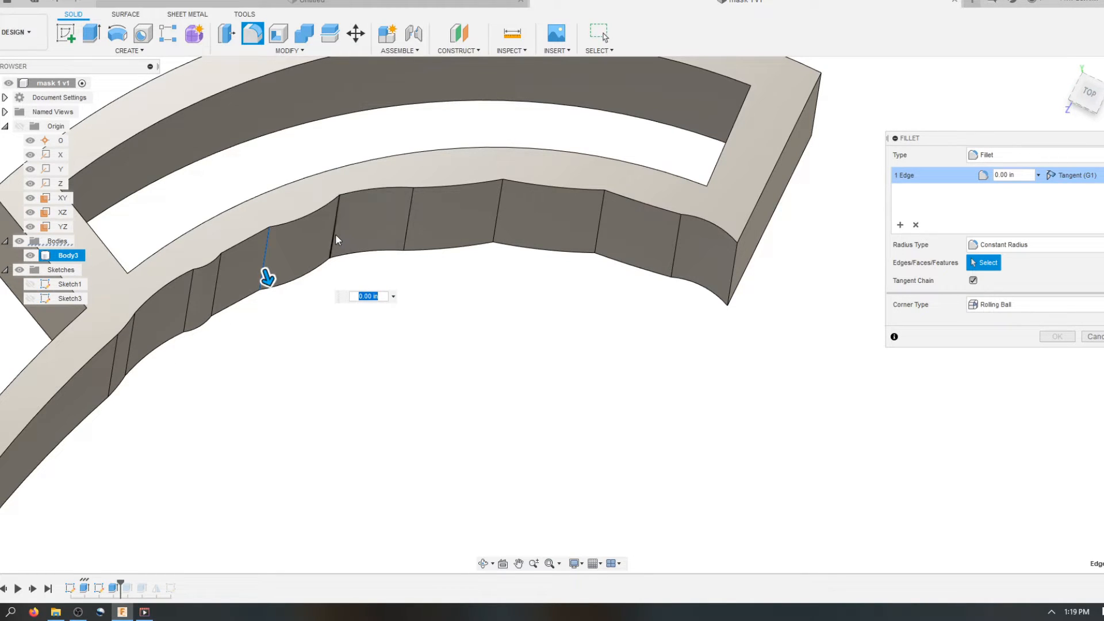
{"action": "left_click", "coordinate": [337, 234]}
{"action": "left_click", "coordinate": [407, 227]}
{"action": "left_click", "coordinate": [499, 207]}
{"action": "left_click", "coordinate": [601, 213]}
{"action": "left_click", "coordinate": [677, 256]}
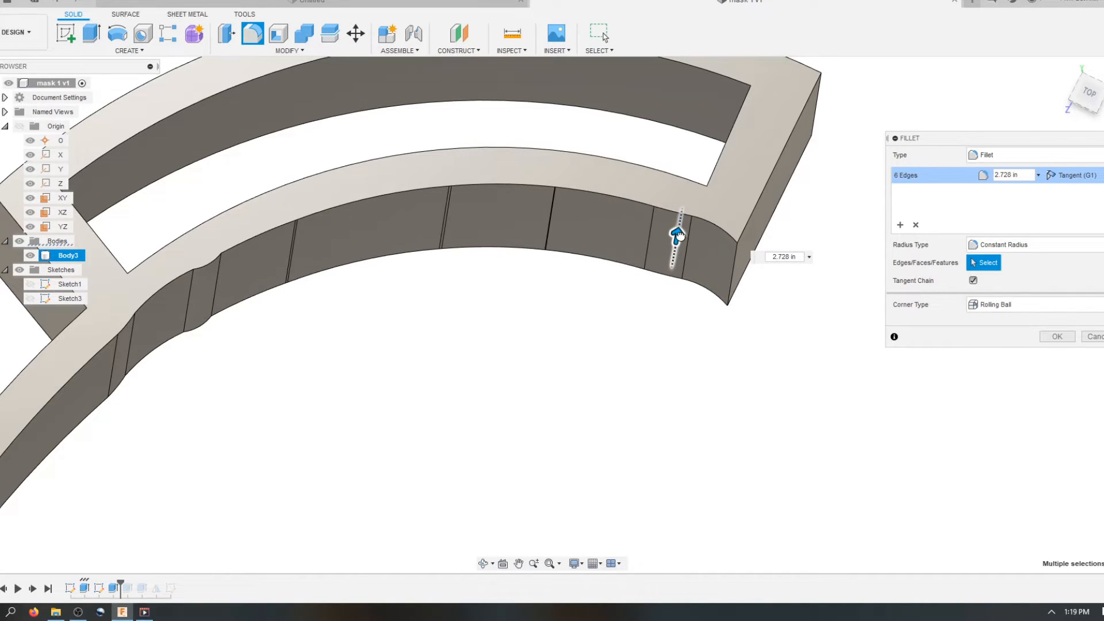
{"action": "left_click_drag", "start_coordinate": [677, 237], "coordinate": [678, 235]}
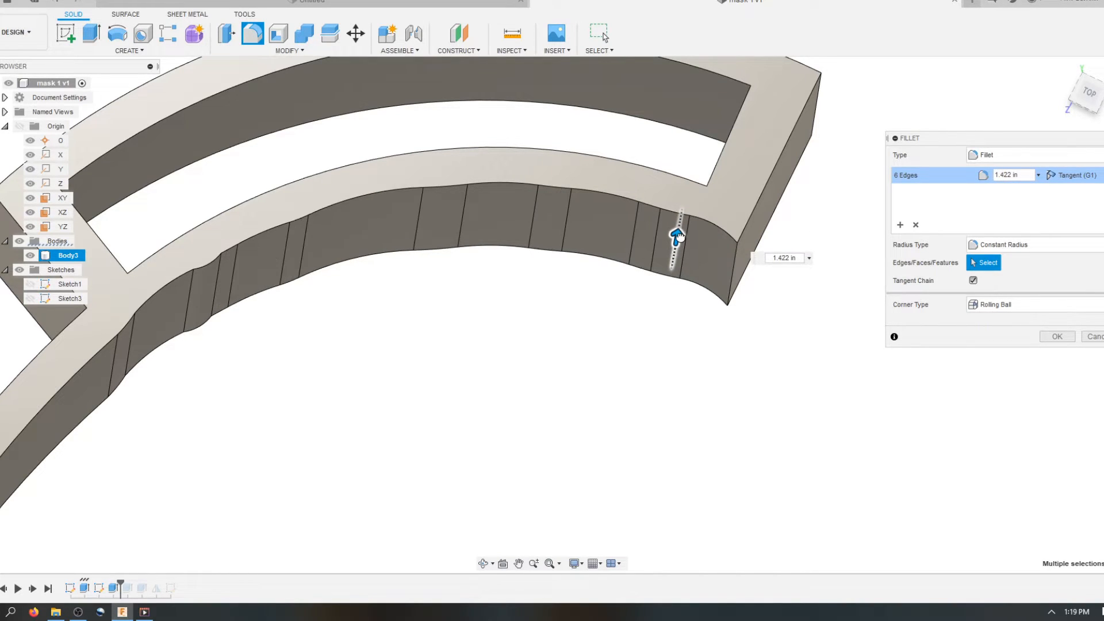
{"action": "left_click", "coordinate": [1063, 337]}
Examine the filleted inner front wall of the band from above and at an angle
{"action": "left_click", "coordinate": [1086, 99]}
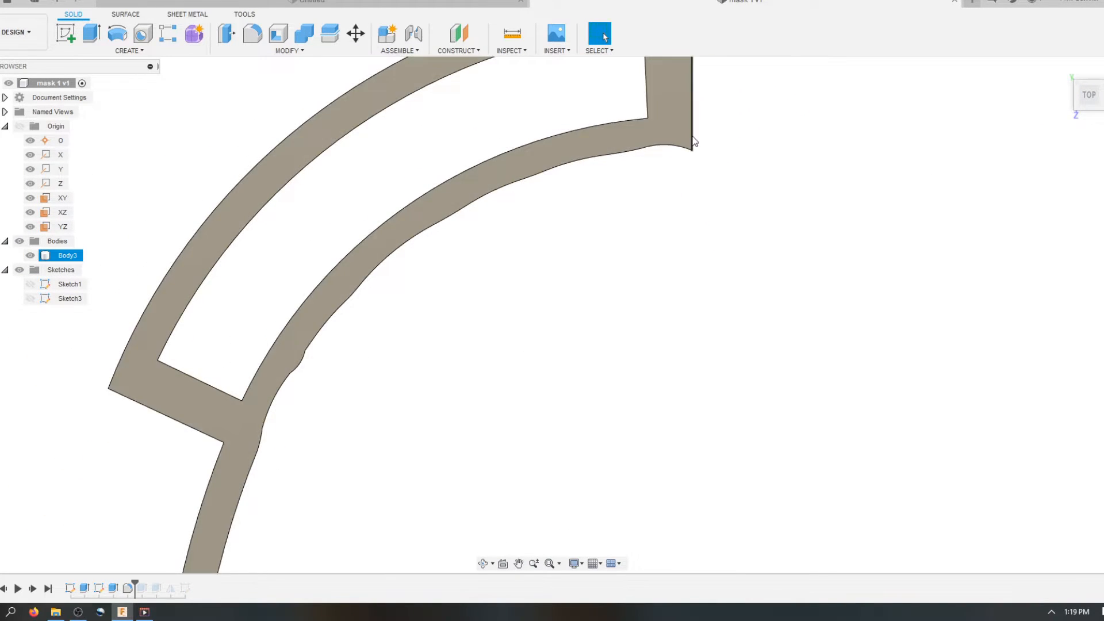
{"action": "scroll", "coordinate": [616, 153], "scroll_direction": "up", "scroll_amount": 3}
{"action": "scroll", "coordinate": [392, 321], "scroll_direction": "down", "scroll_amount": 2}
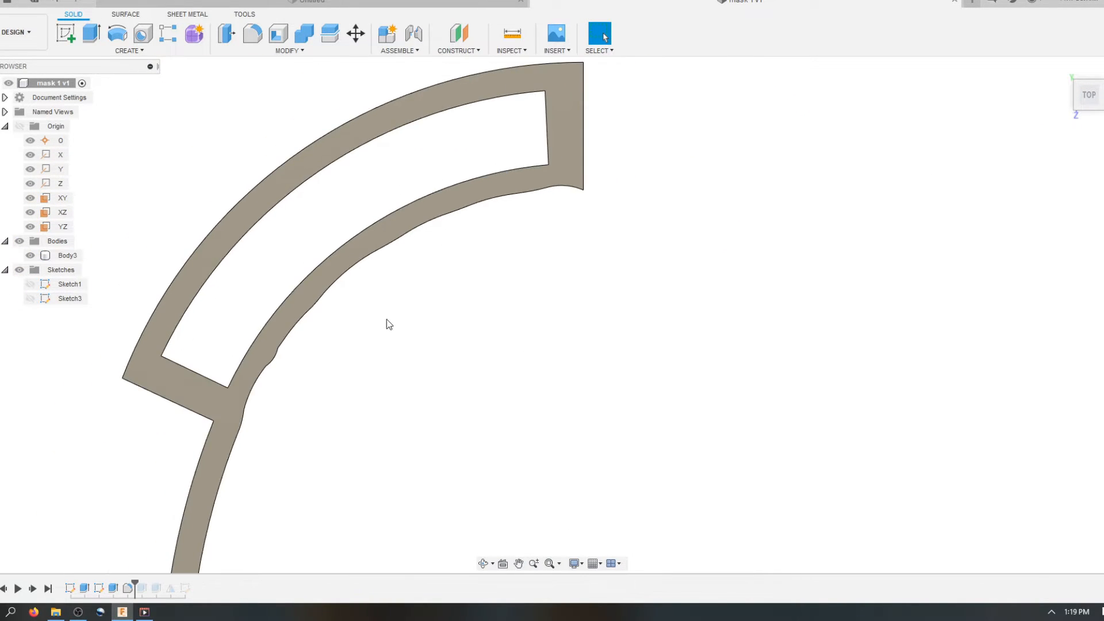
{"action": "scroll", "coordinate": [380, 333], "scroll_direction": "up", "scroll_amount": 2}
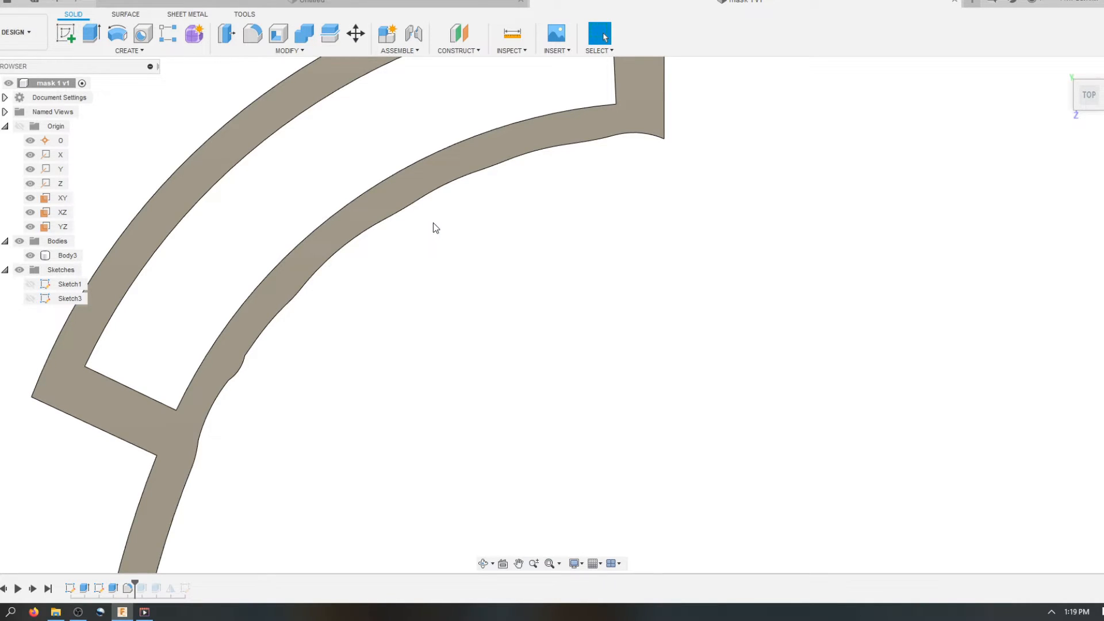
{"action": "scroll", "coordinate": [454, 215], "scroll_direction": "down", "scroll_amount": 2}
{"action": "scroll", "coordinate": [449, 213], "scroll_direction": "up", "scroll_amount": 2}
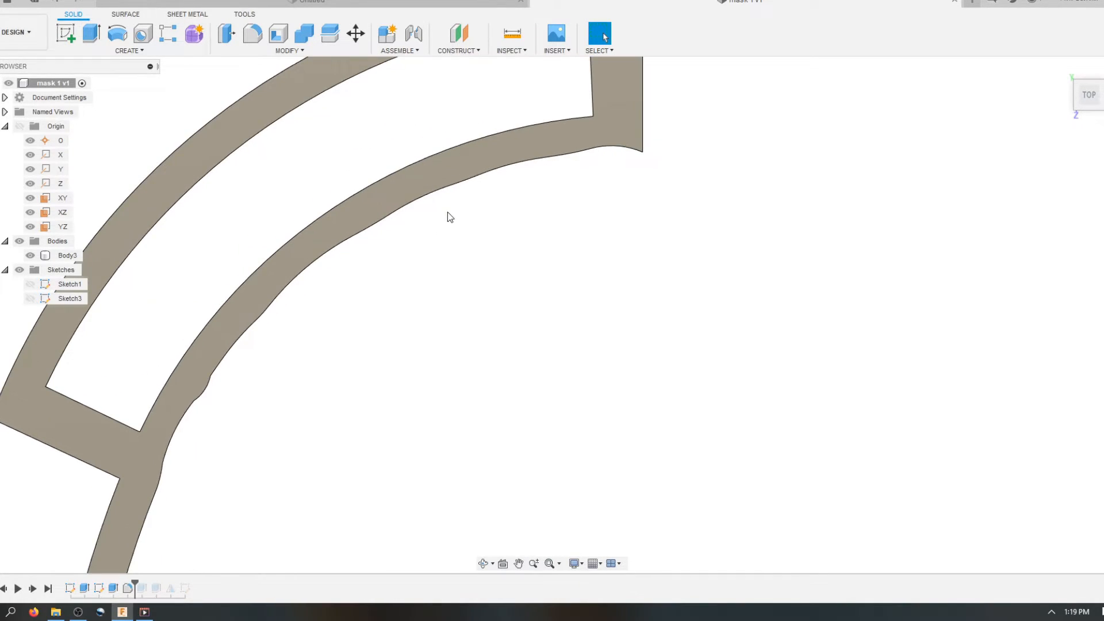
{"action": "left_click", "coordinate": [483, 563]}
{"action": "left_click_drag", "start_coordinate": [437, 358], "coordinate": [415, 325]}
{"action": "key", "text": "Escape"}
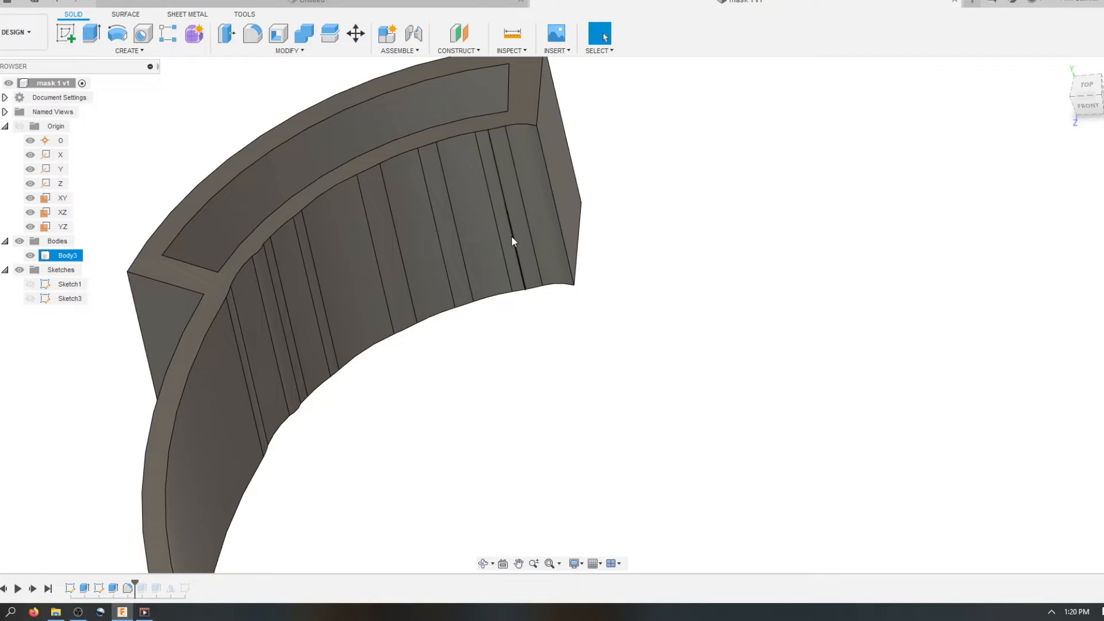
{"action": "scroll", "coordinate": [331, 204], "scroll_direction": "down", "scroll_amount": 2}
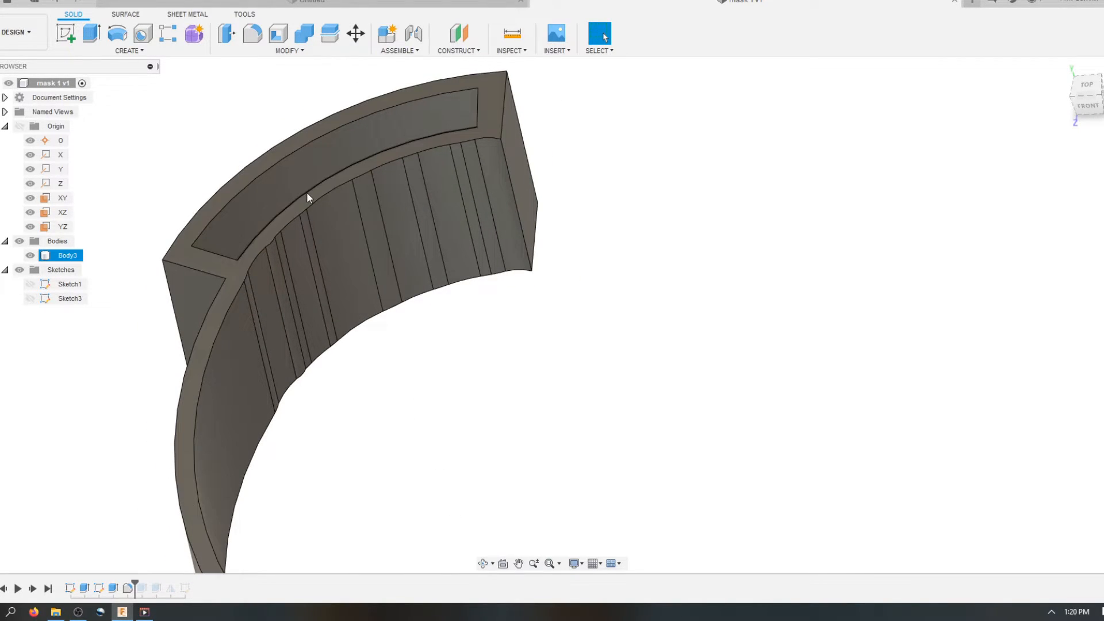
{"action": "scroll", "coordinate": [310, 82], "scroll_direction": "up", "scroll_amount": 2}
{"action": "scroll", "coordinate": [429, 198], "scroll_direction": "down", "scroll_amount": 4}
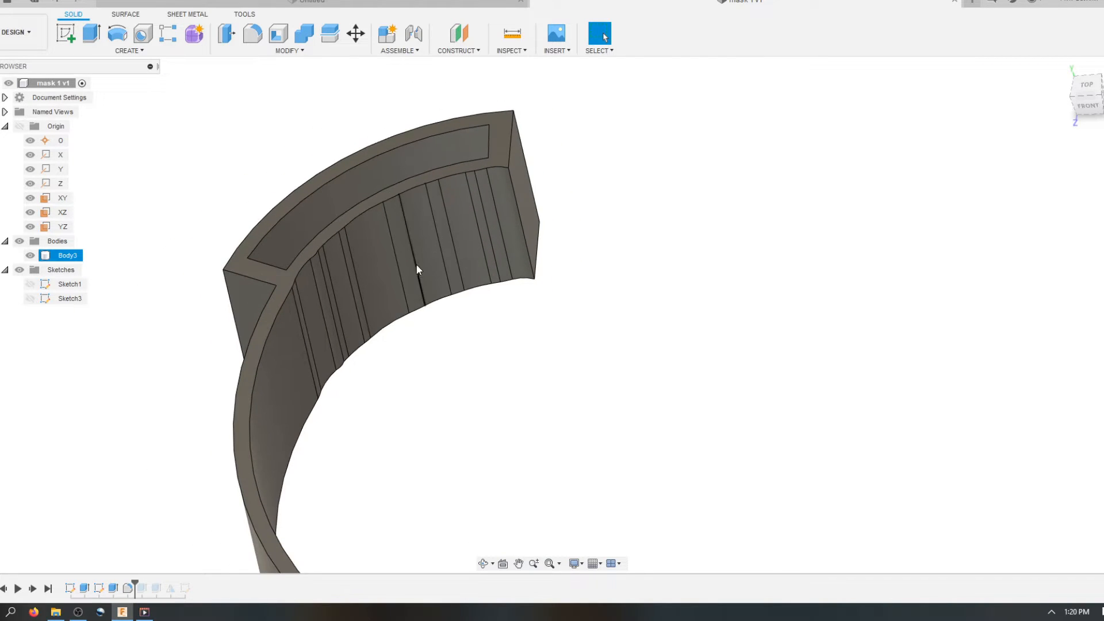
{"action": "left_click", "coordinate": [485, 564]}
{"action": "left_click_drag", "start_coordinate": [446, 318], "coordinate": [412, 224]}
{"action": "key", "text": "Escape"}
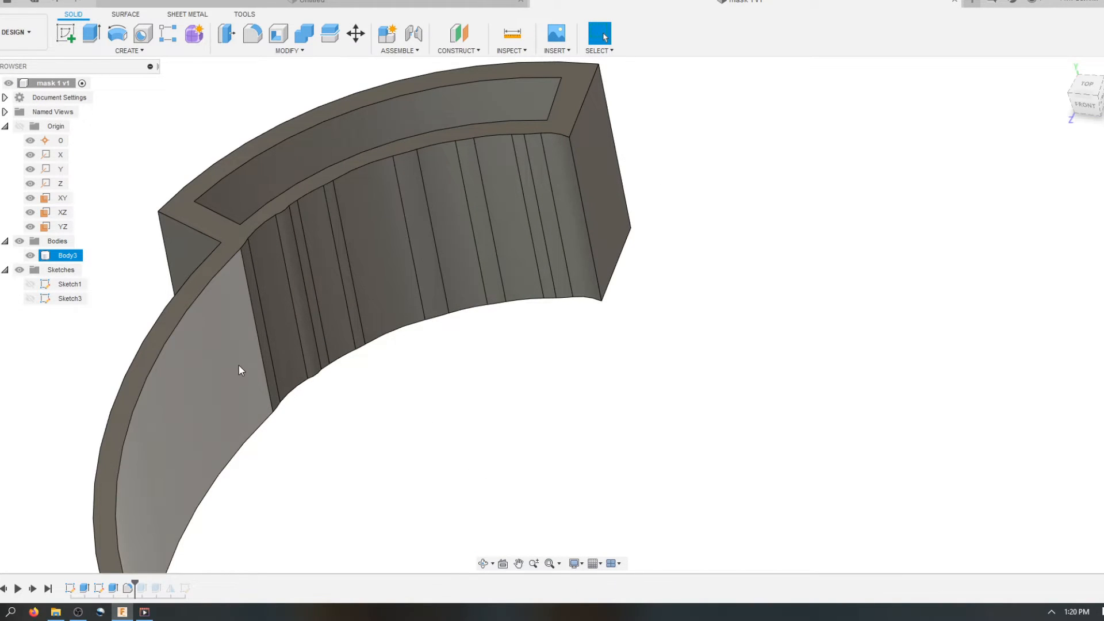
{"action": "scroll", "coordinate": [368, 348], "scroll_direction": "down", "scroll_amount": 2}
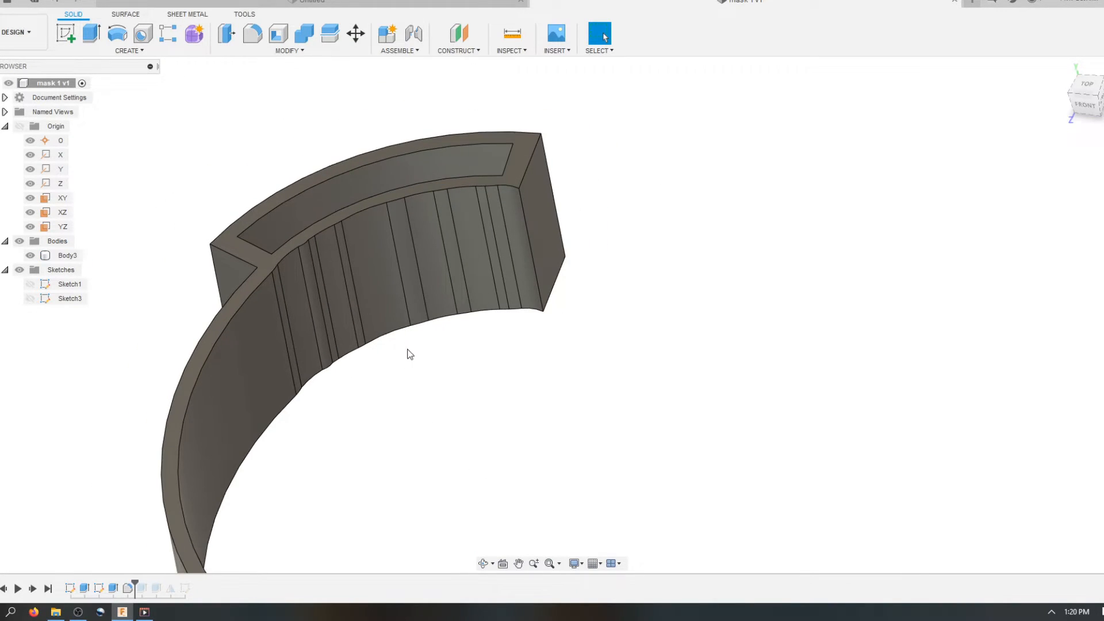
{"action": "scroll", "coordinate": [388, 256], "scroll_direction": "down", "scroll_amount": 2}
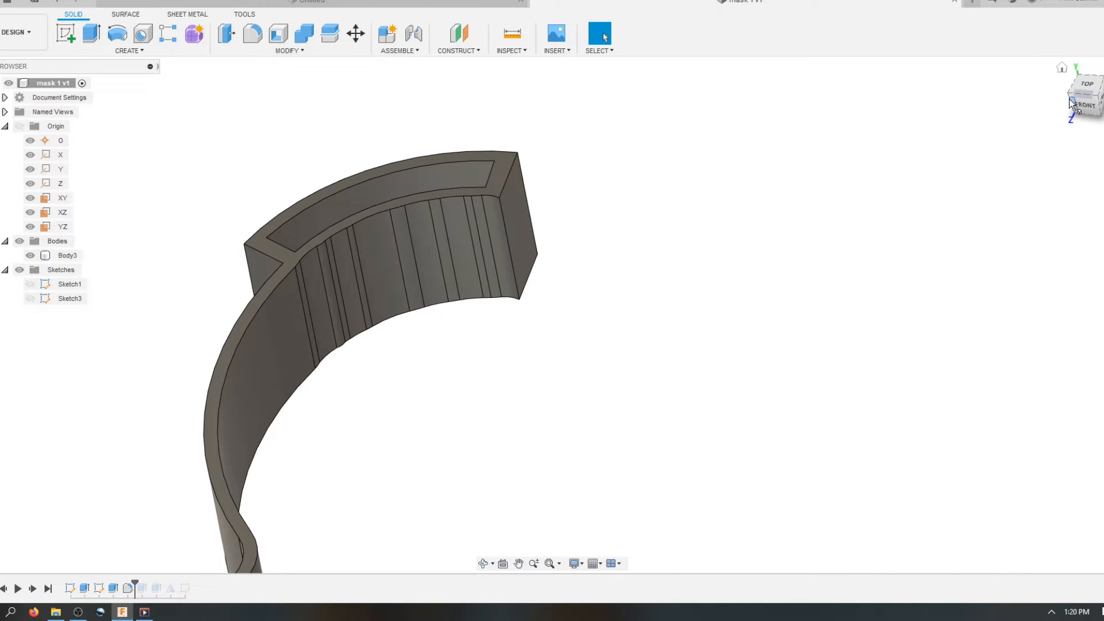
Mirror the half-band body across the YZ origin plane
{"action": "left_click", "coordinate": [1087, 86]}
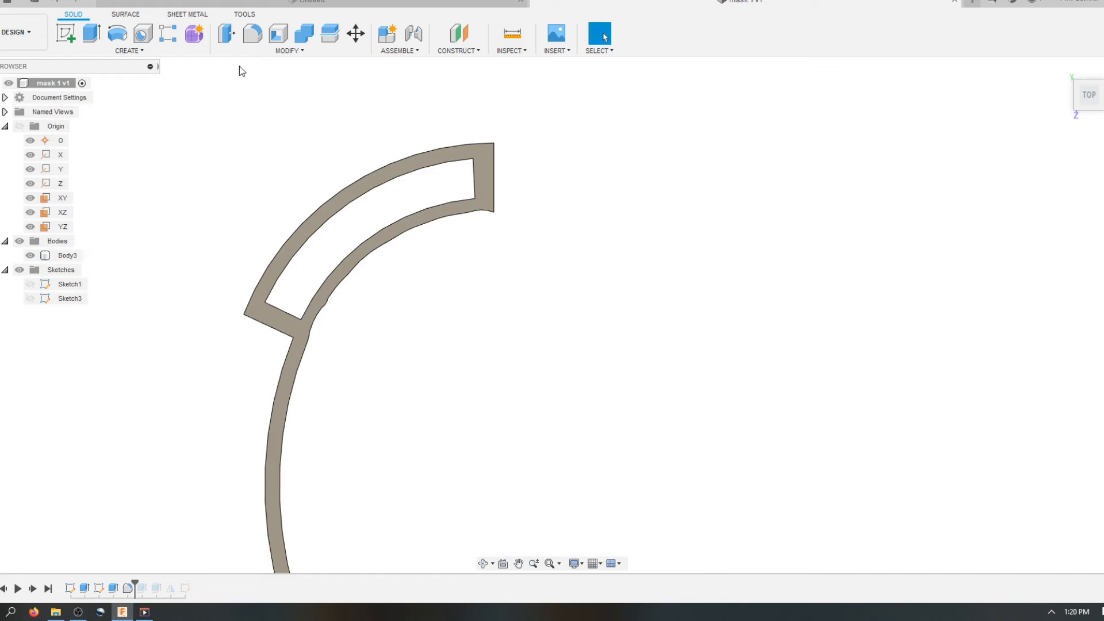
{"action": "left_click", "coordinate": [195, 48]}
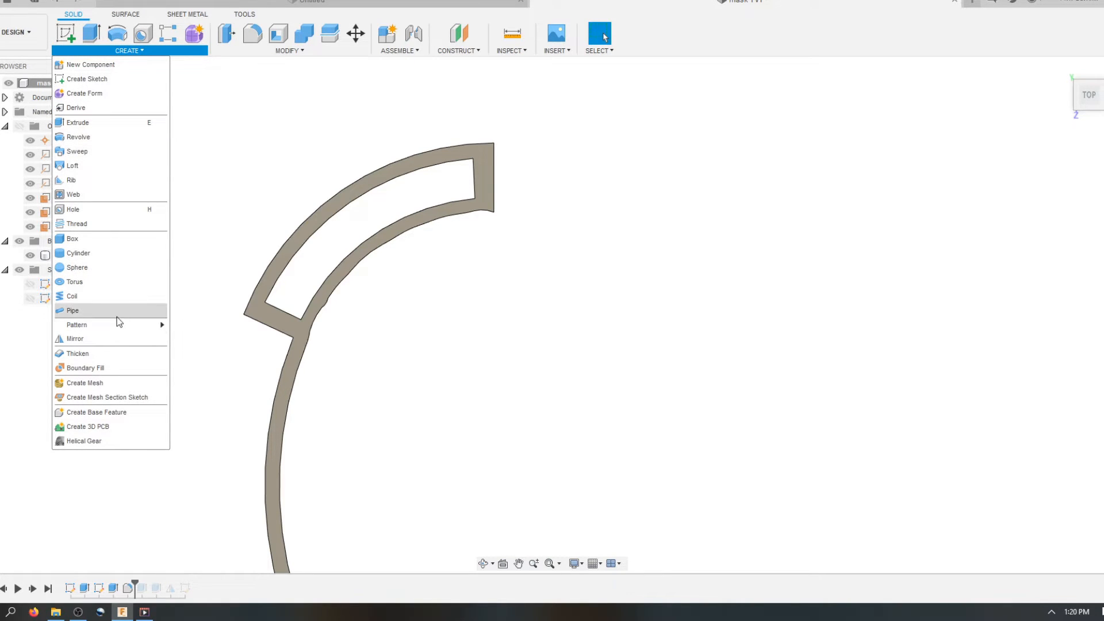
{"action": "mouse_move", "coordinate": [104, 332]}
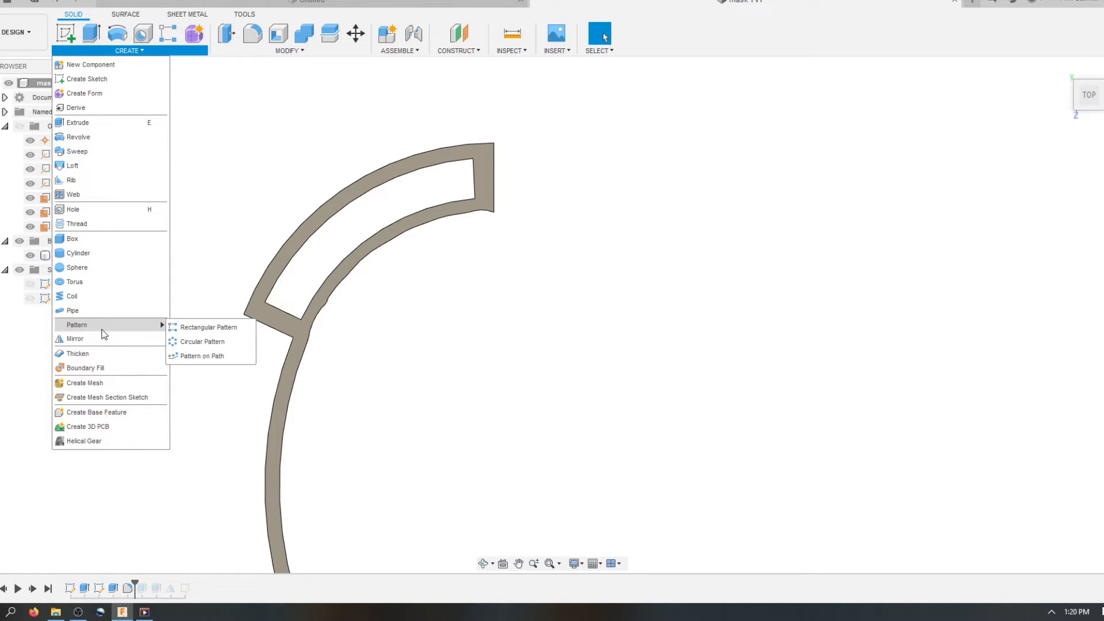
{"action": "left_click", "coordinate": [117, 338]}
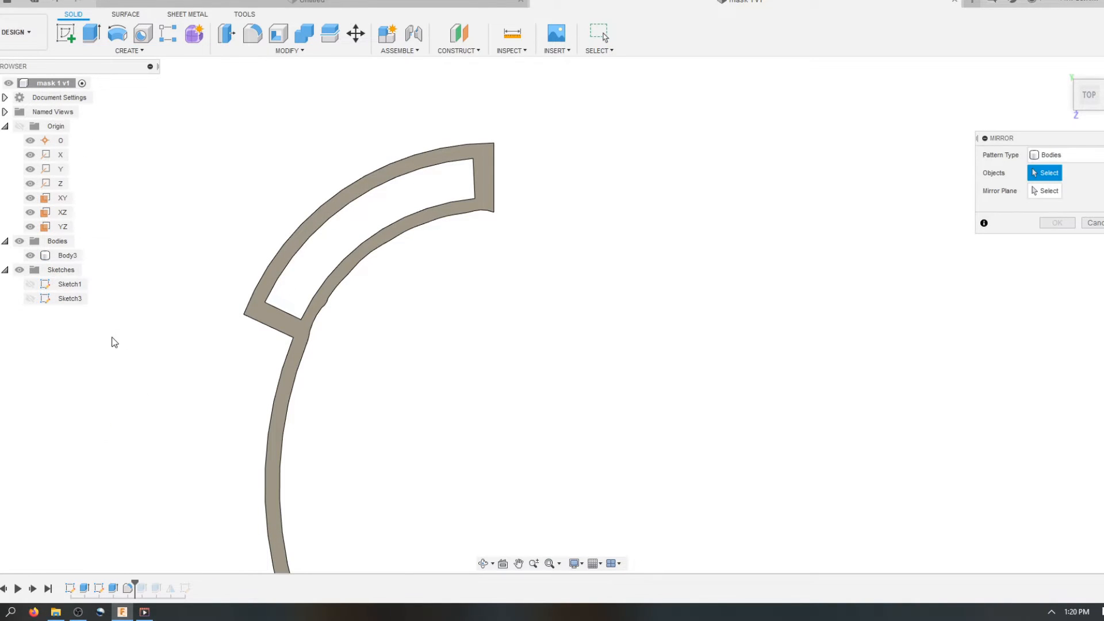
{"action": "left_click", "coordinate": [430, 216]}
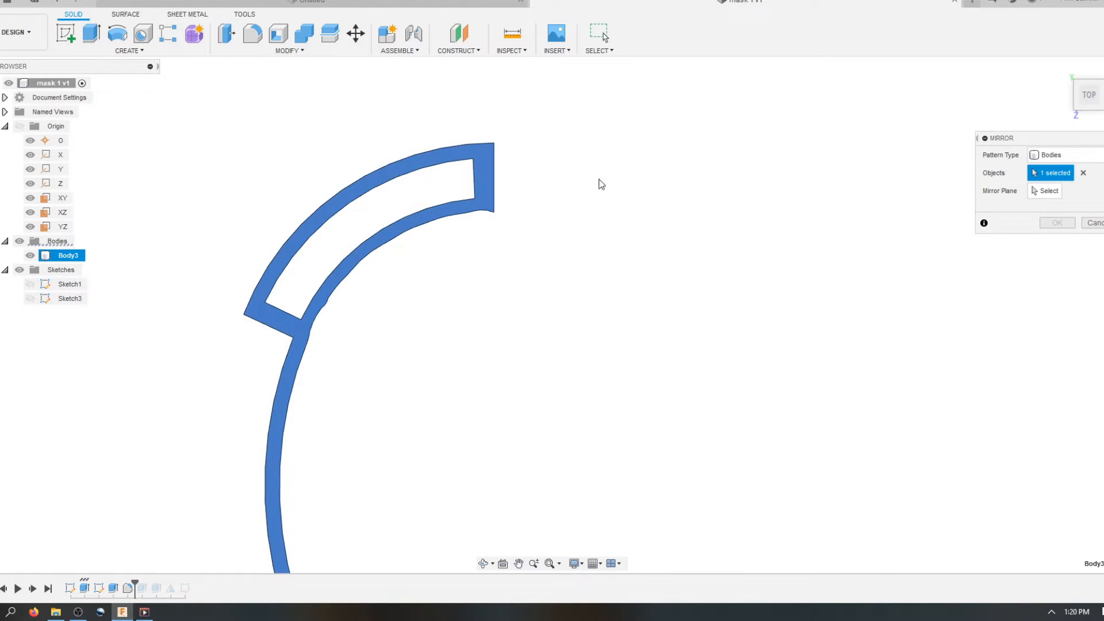
{"action": "left_click", "coordinate": [1045, 191]}
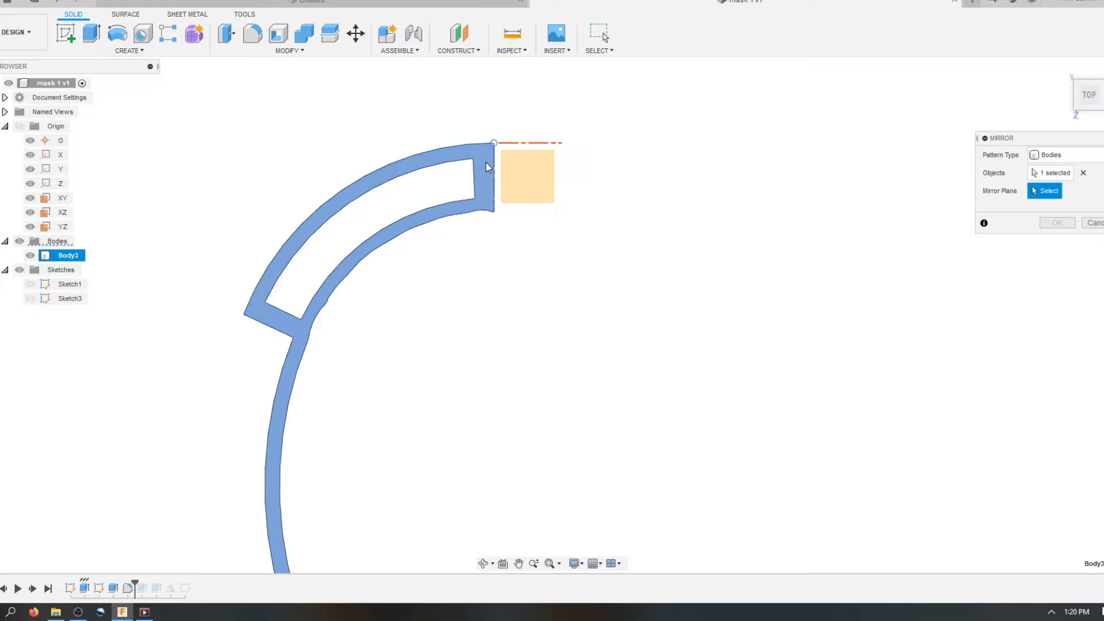
{"action": "left_click", "coordinate": [483, 564]}
{"action": "left_click_drag", "start_coordinate": [495, 374], "coordinate": [480, 377]}
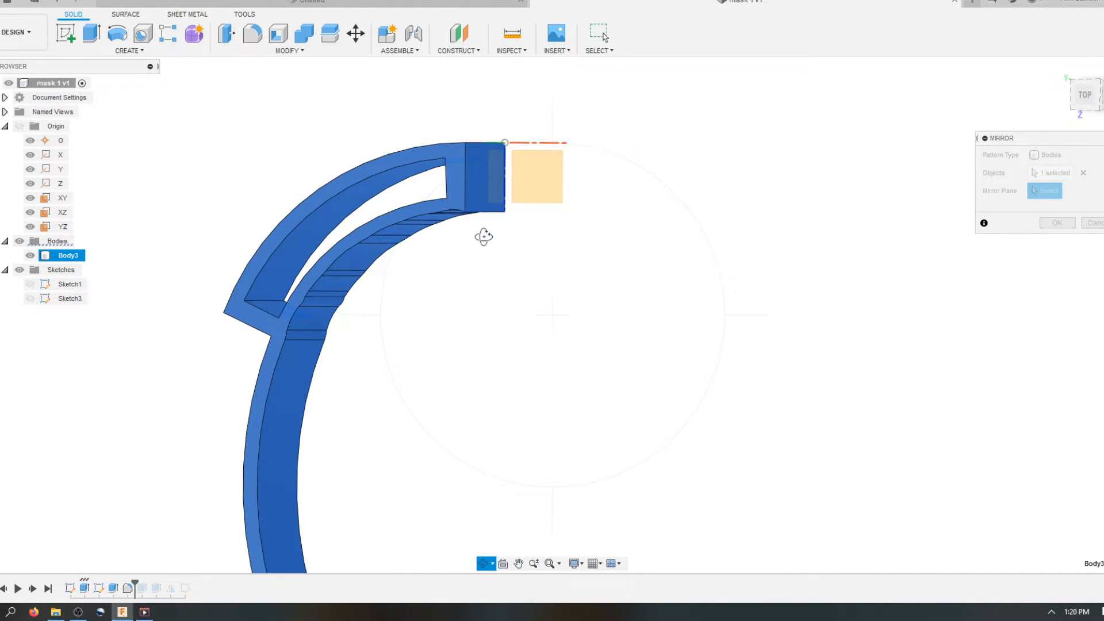
{"action": "key", "text": "Escape"}
{"action": "left_click", "coordinate": [499, 202]}
{"action": "scroll", "coordinate": [671, 158], "scroll_direction": "down", "scroll_amount": 2}
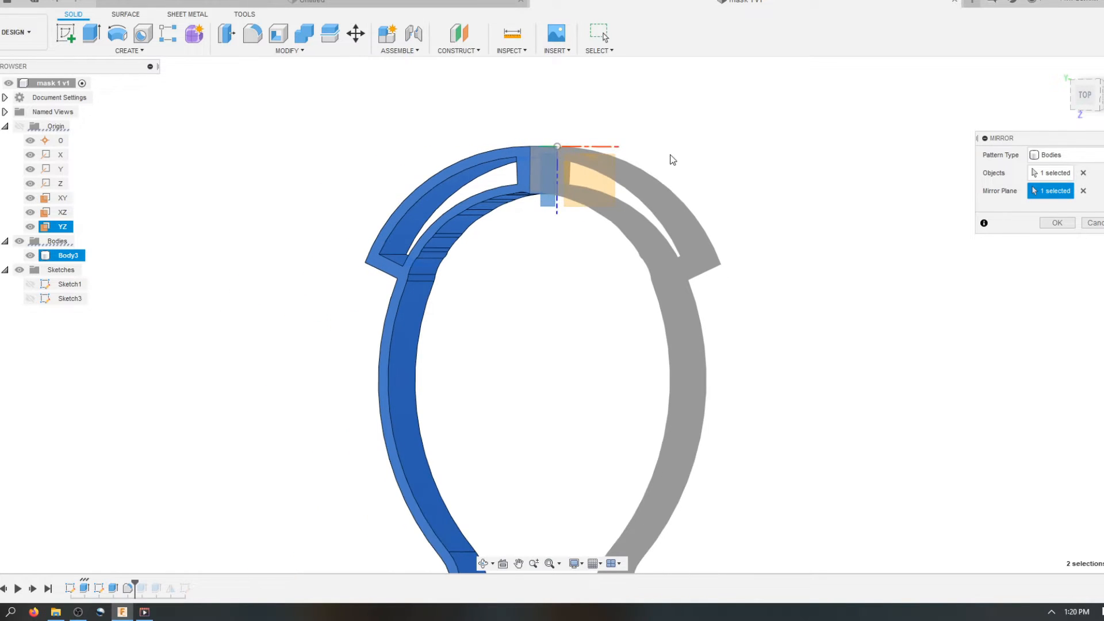
{"action": "left_click", "coordinate": [1065, 223]}
{"action": "scroll", "coordinate": [797, 170], "scroll_direction": "down", "scroll_amount": 2}
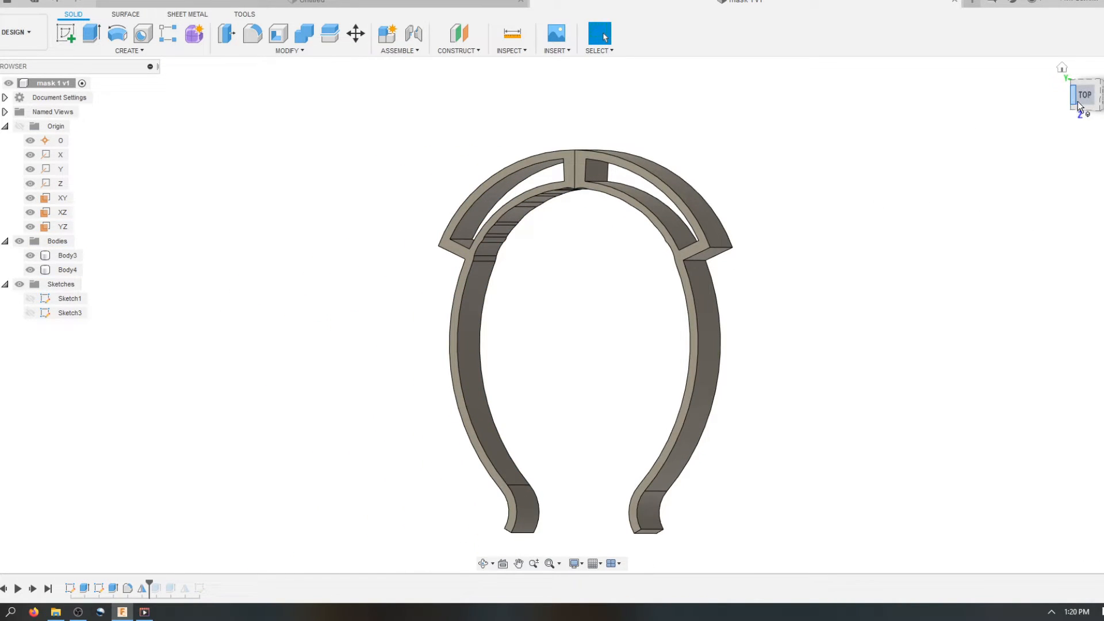
{"action": "scroll", "coordinate": [619, 191], "scroll_direction": "up", "scroll_amount": 2}
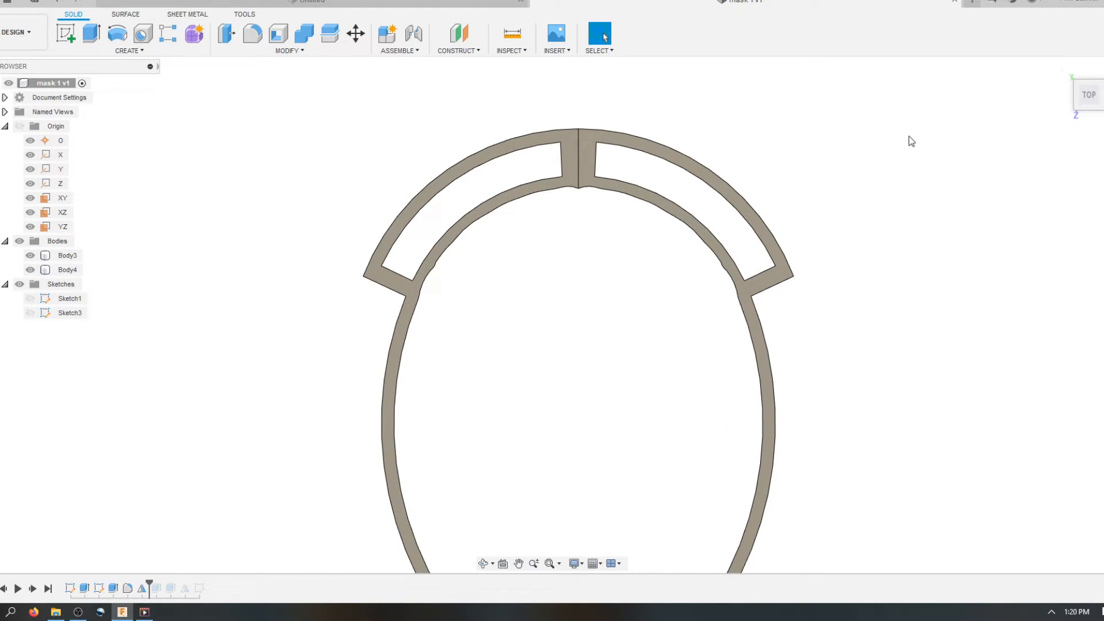
{"action": "left_click", "coordinate": [1087, 108]}
{"action": "scroll", "coordinate": [616, 167], "scroll_direction": "up", "scroll_amount": 2}
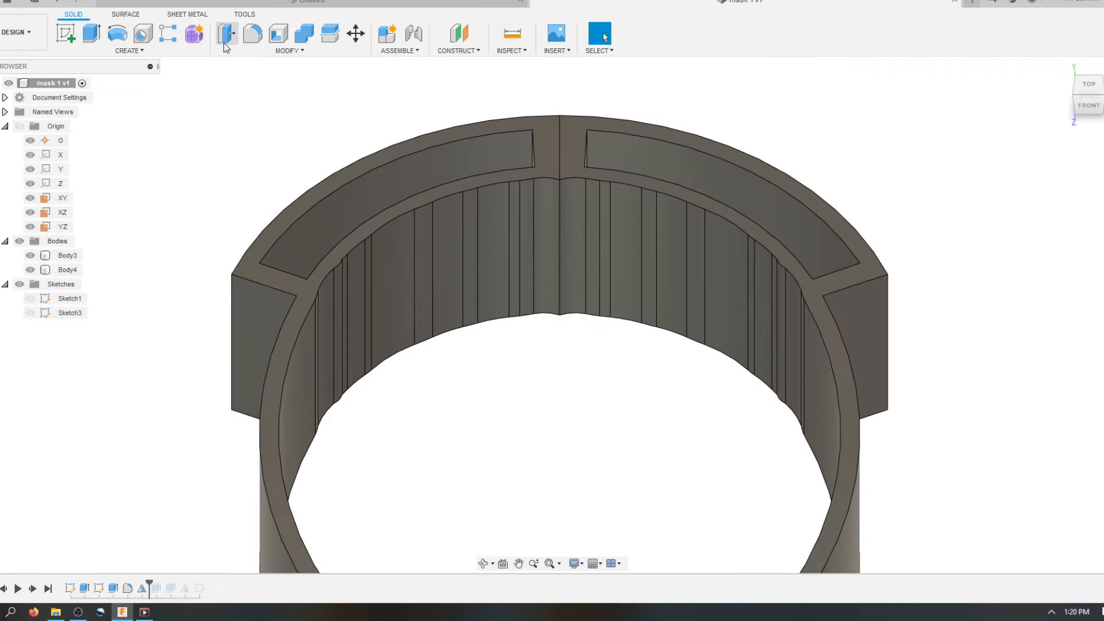
{"action": "left_click", "coordinate": [259, 27]}
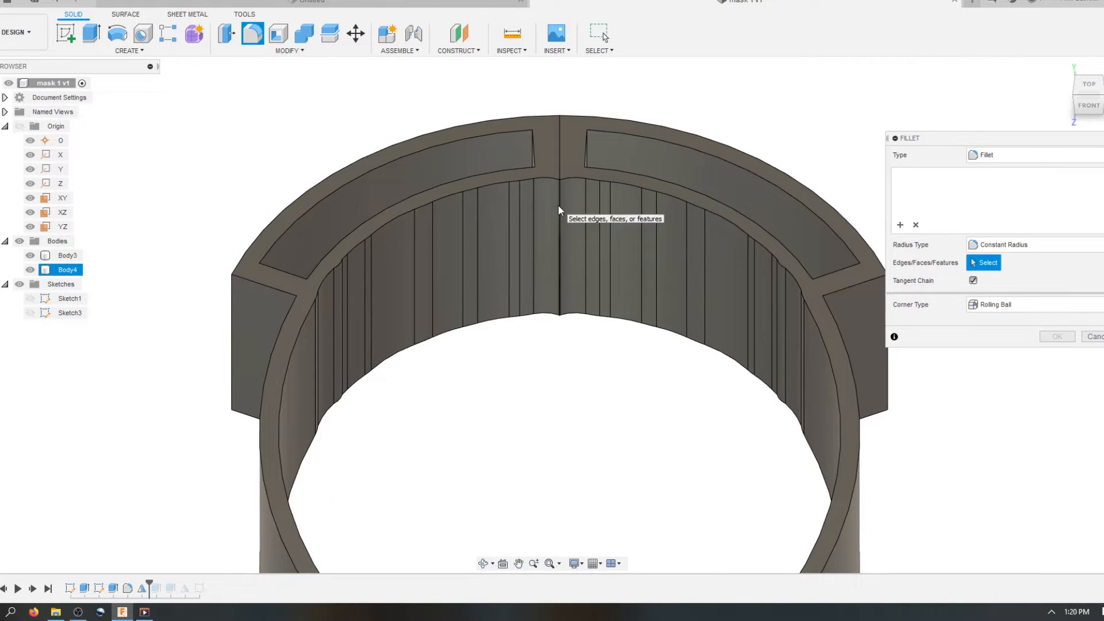
{"action": "left_click", "coordinate": [558, 206]}
{"action": "left_click_drag", "start_coordinate": [559, 210], "coordinate": [558, 207]}
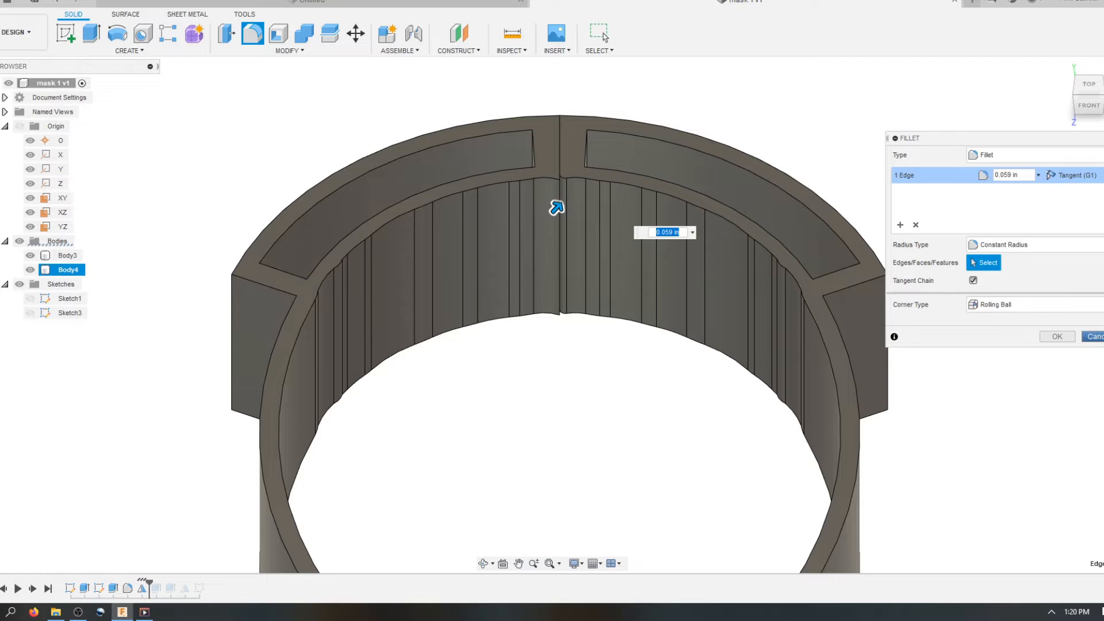
{"action": "key", "text": "Return"}
Fillet the inner vertical edge at the band's centre seam on each half, with radii of 0.042 in and 0.049 in
{"action": "scroll", "coordinate": [580, 291], "scroll_direction": "up", "scroll_amount": 2}
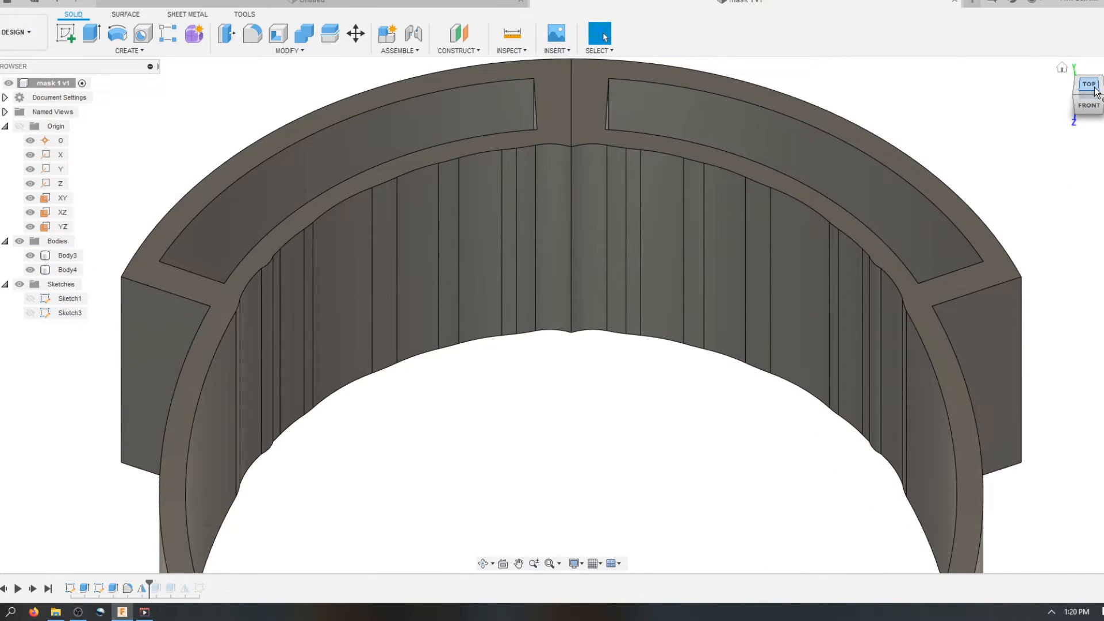
{"action": "key", "text": "f"}
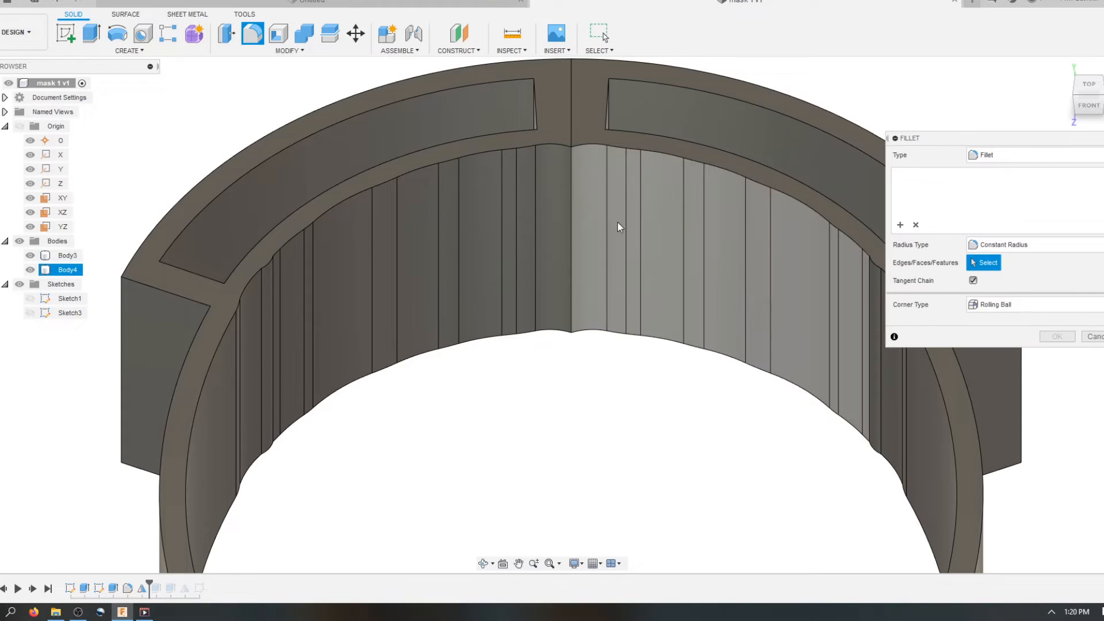
{"action": "left_click", "coordinate": [571, 185]}
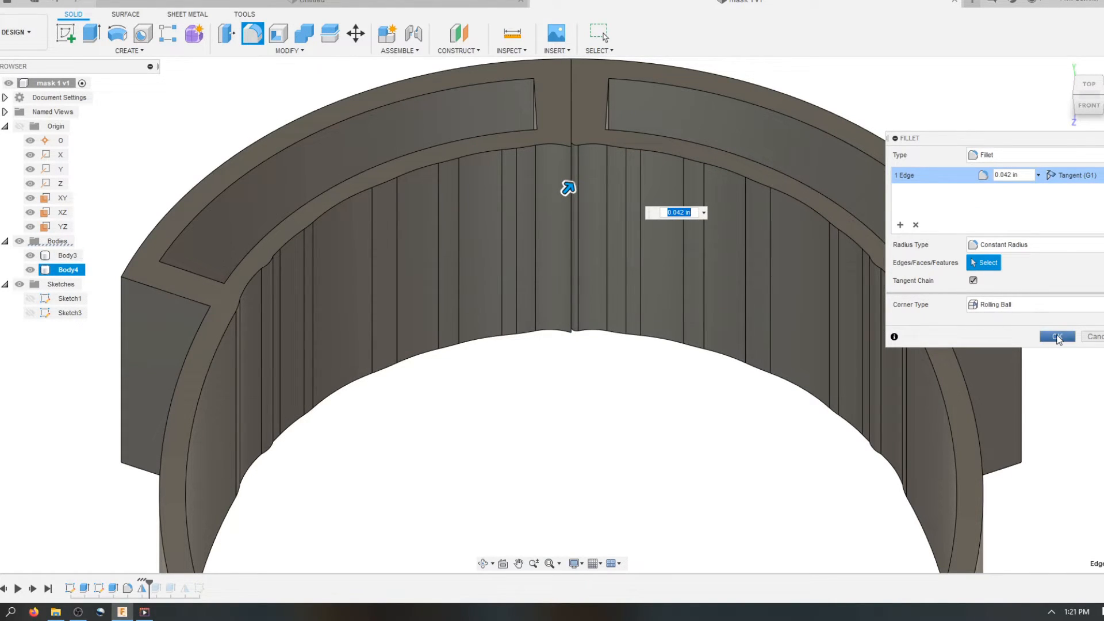
{"action": "left_click", "coordinate": [1057, 337]}
{"action": "left_click", "coordinate": [252, 33]}
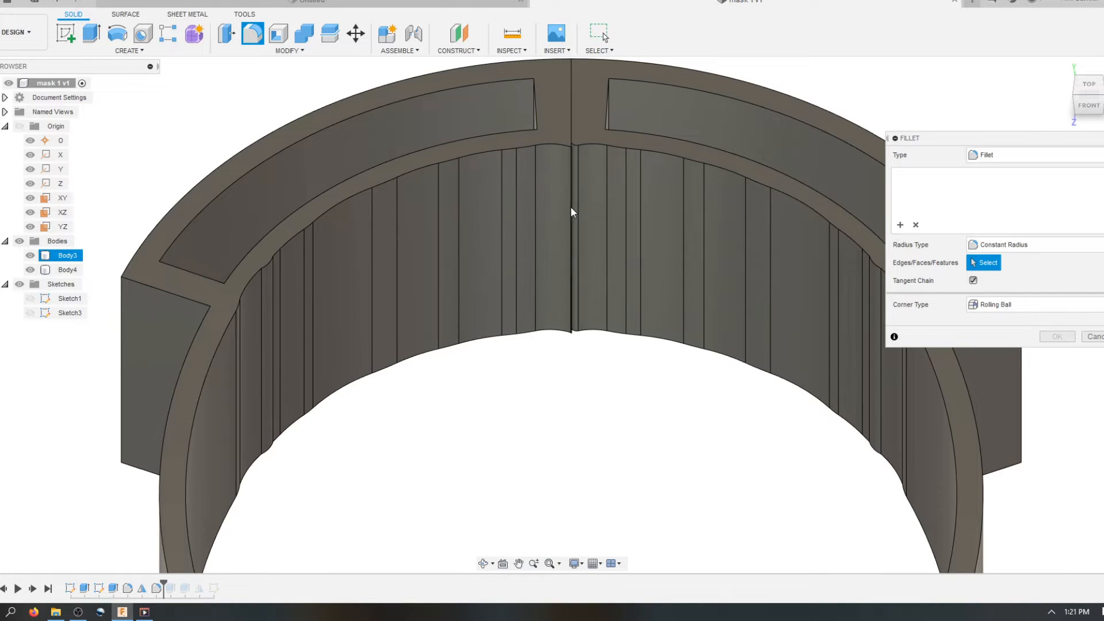
{"action": "left_click", "coordinate": [571, 208]}
{"action": "left_click_drag", "start_coordinate": [578, 214], "coordinate": [573, 211]}
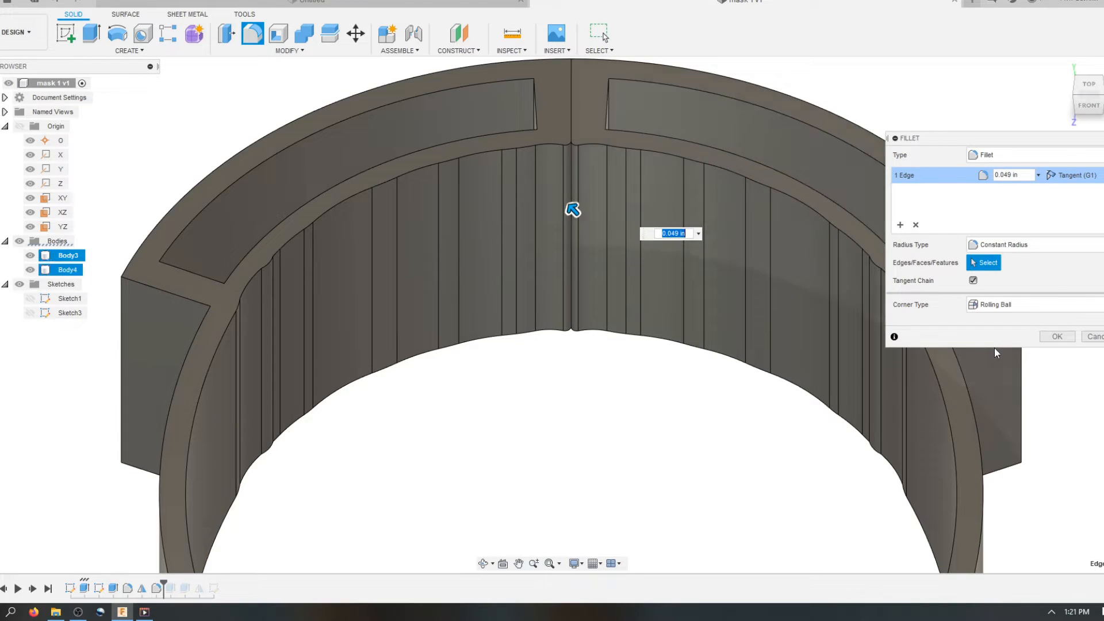
{"action": "left_click", "coordinate": [1056, 336]}
Examine the complete band and its centre seam from the back, side and top
{"action": "scroll", "coordinate": [563, 224], "scroll_direction": "down", "scroll_amount": 5}
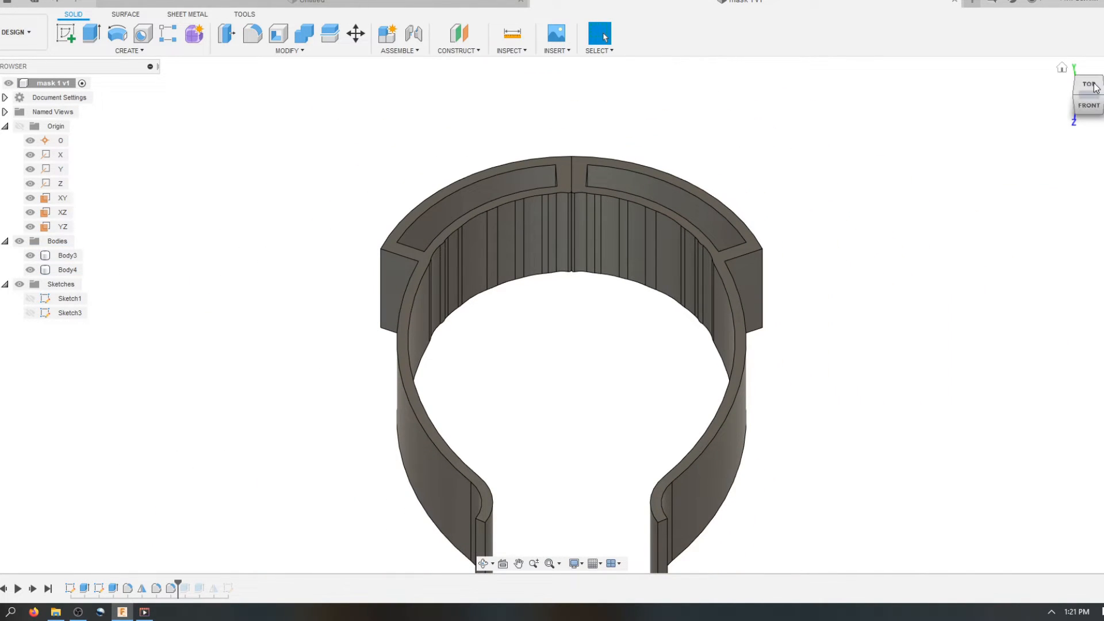
{"action": "left_click_drag", "start_coordinate": [1095, 80], "coordinate": [1095, 89]}
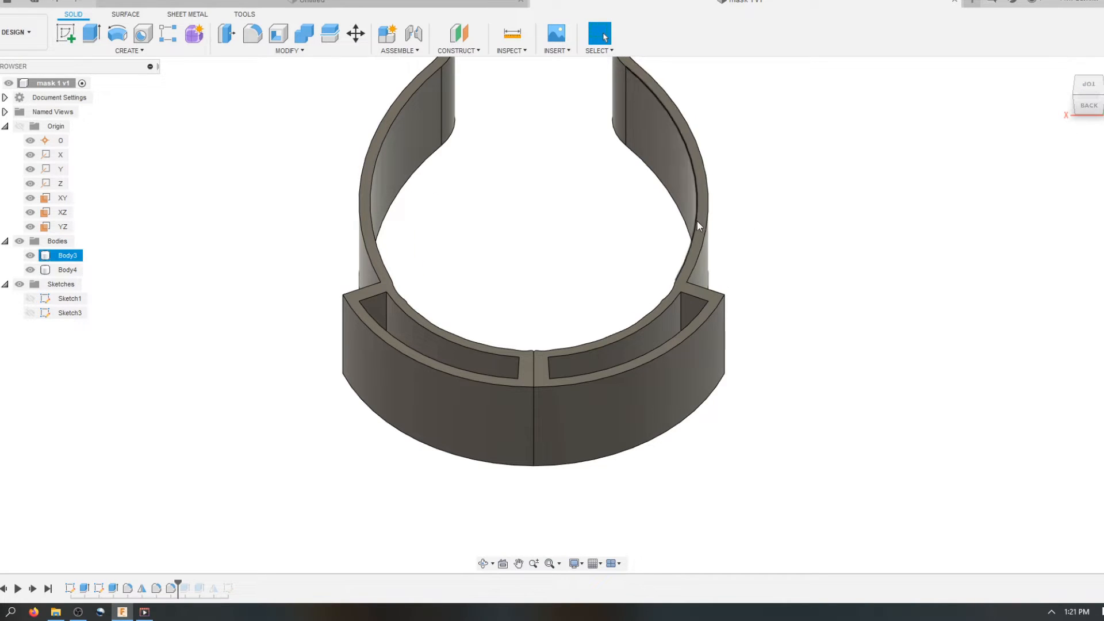
{"action": "scroll", "coordinate": [697, 221], "scroll_direction": "down", "scroll_amount": 3}
{"action": "scroll", "coordinate": [676, 311], "scroll_direction": "up", "scroll_amount": 2}
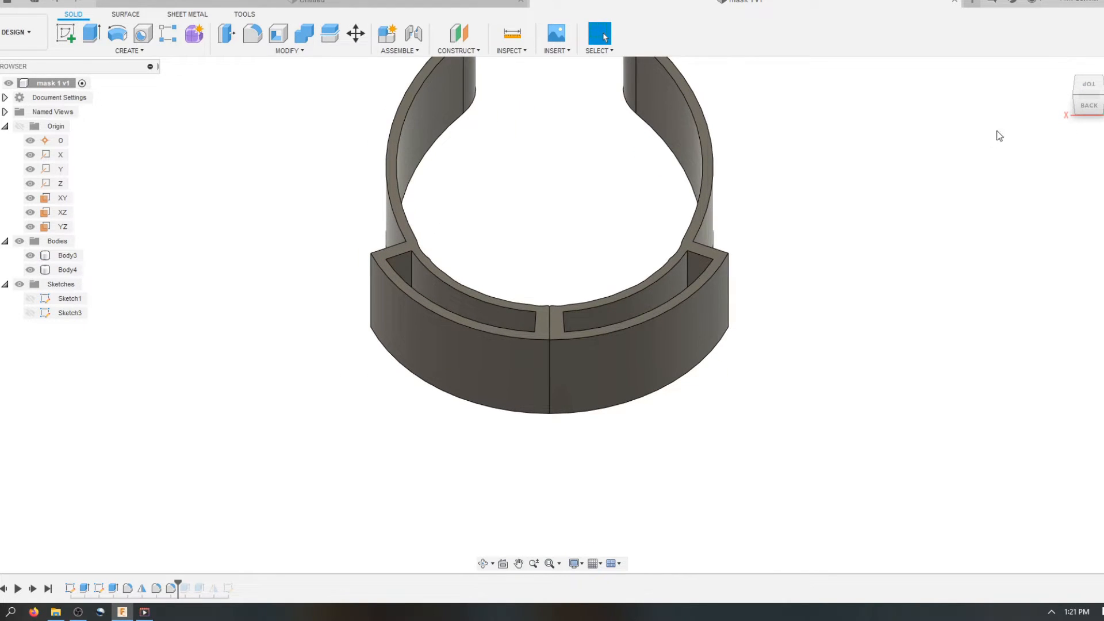
{"action": "left_click", "coordinate": [1089, 107]}
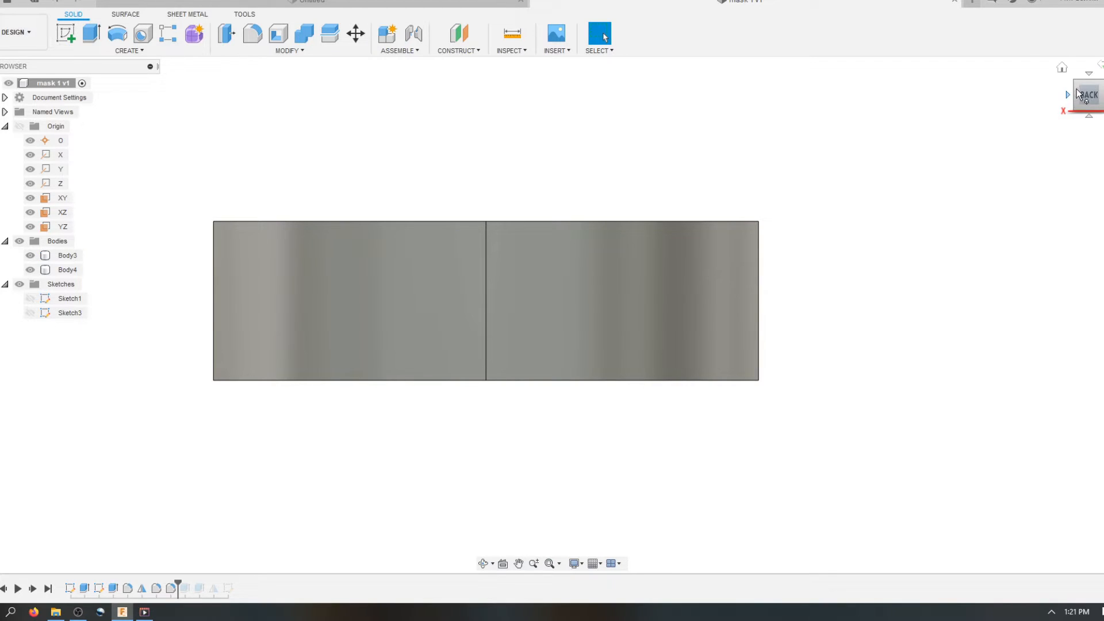
{"action": "left_click", "coordinate": [1085, 85]}
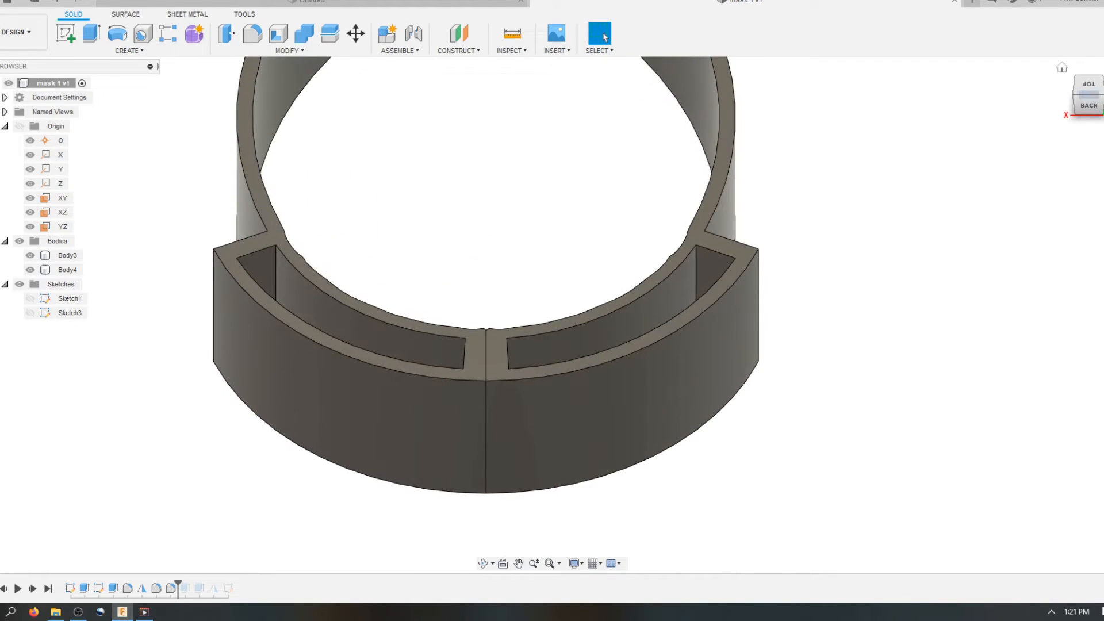
{"action": "left_click", "coordinate": [1086, 82]}
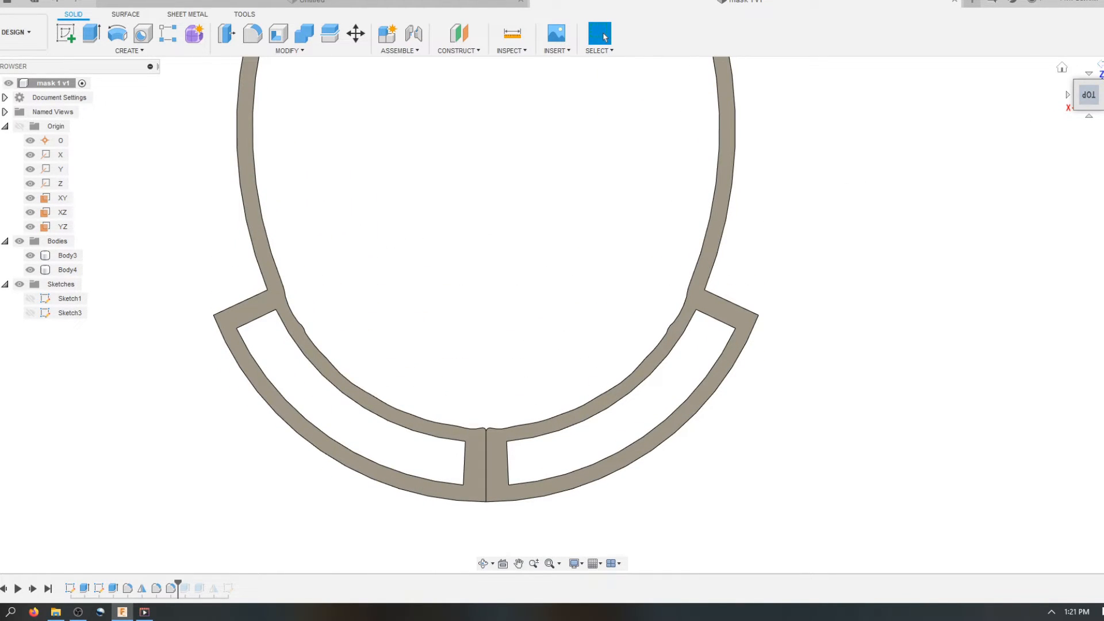
{"action": "left_click", "coordinate": [1100, 64]}
{"action": "left_click", "coordinate": [1100, 64]}
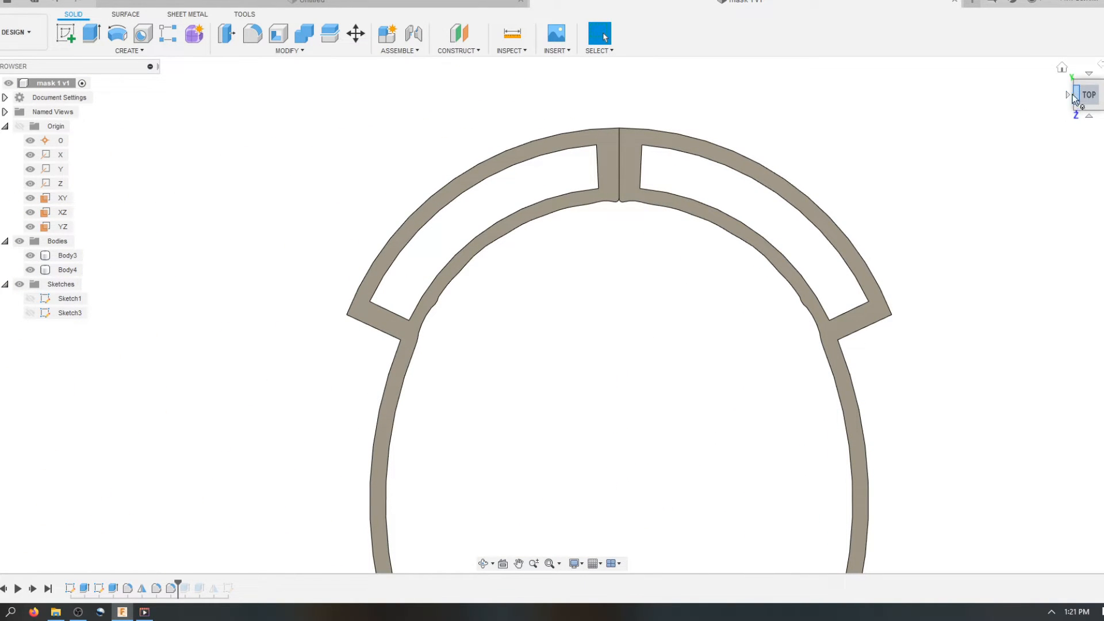
{"action": "left_click", "coordinate": [1088, 119]}
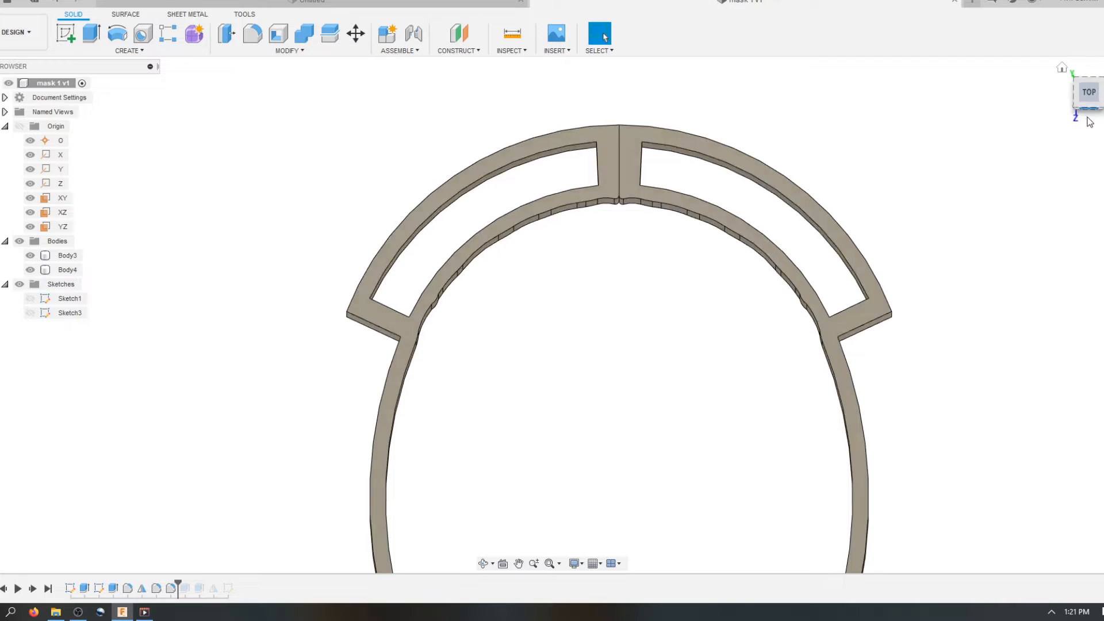
{"action": "left_click", "coordinate": [1068, 95]}
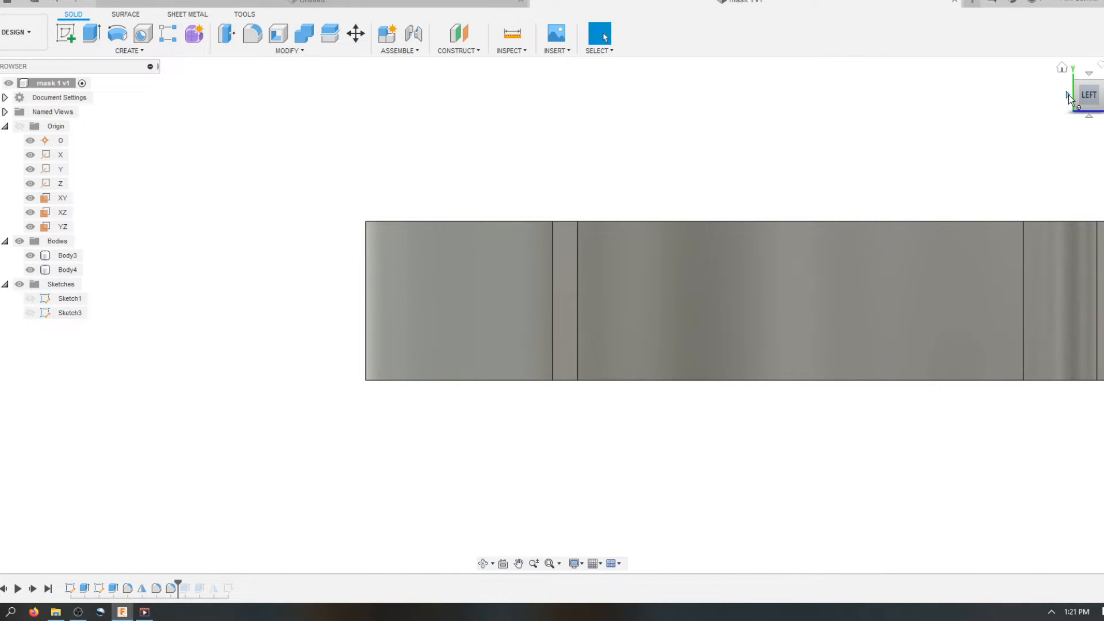
{"action": "left_click", "coordinate": [1069, 95]}
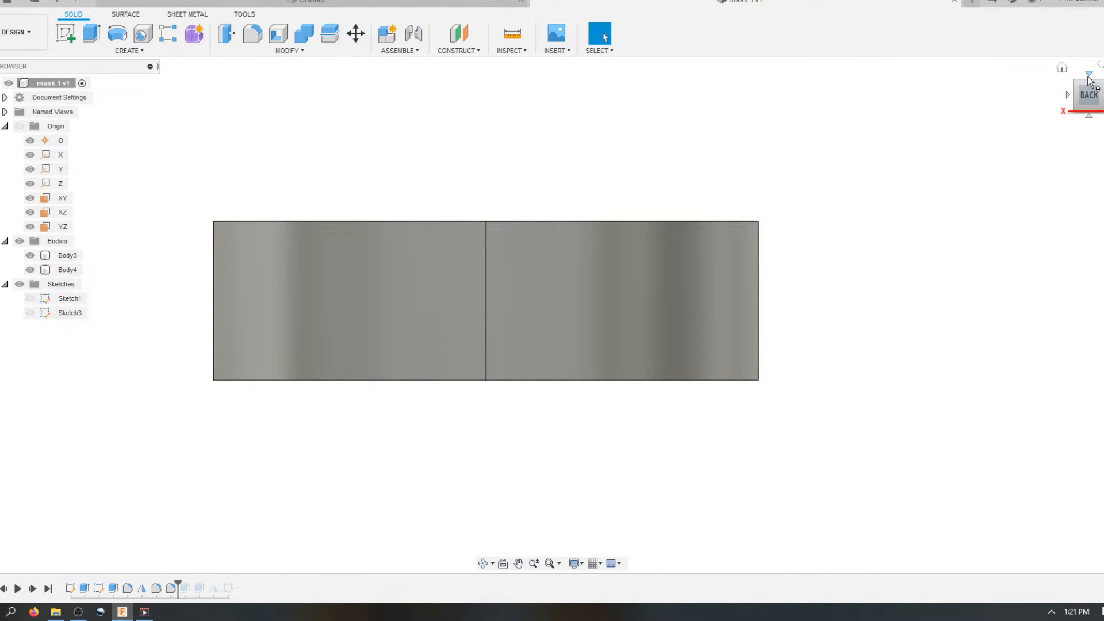
{"action": "left_click", "coordinate": [1092, 88]}
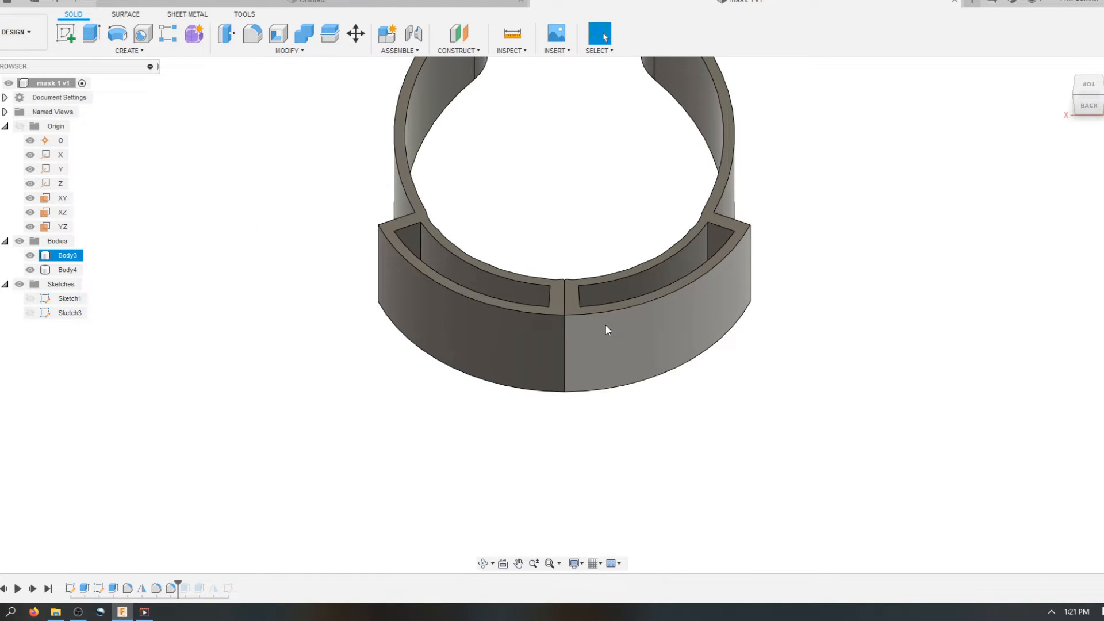
{"action": "scroll", "coordinate": [577, 317], "scroll_direction": "up", "scroll_amount": 4}
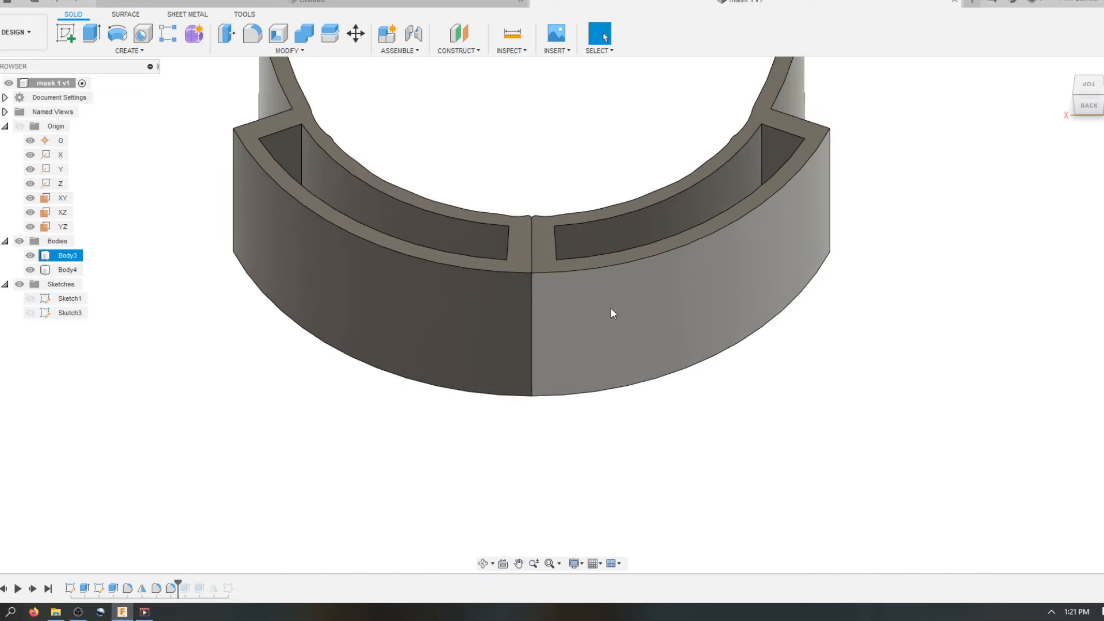
{"action": "left_click", "coordinate": [1090, 86]}
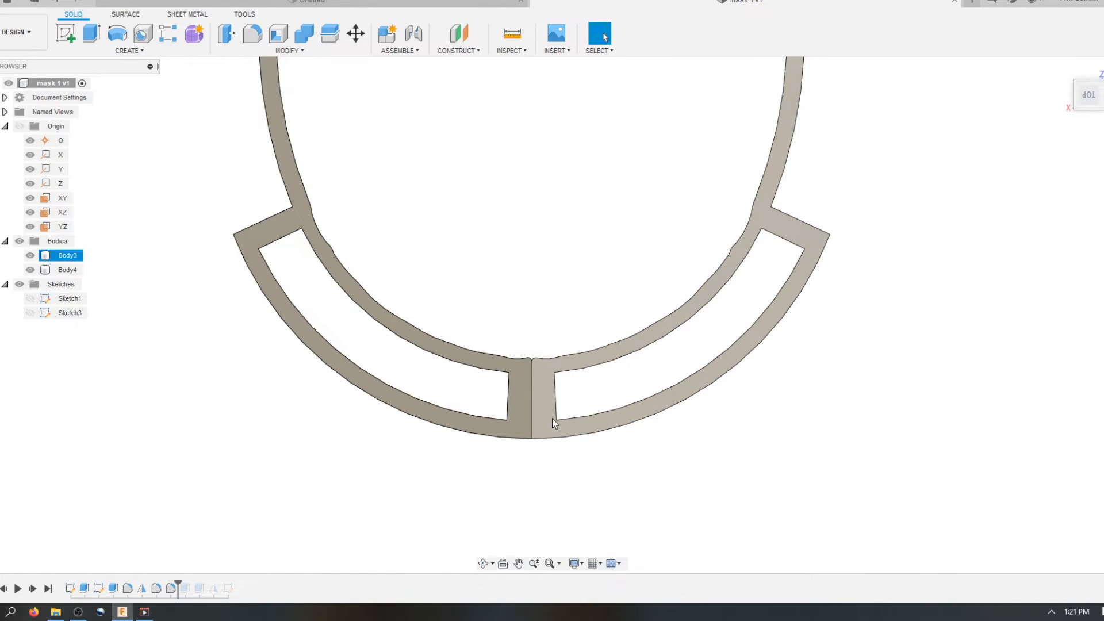
{"action": "scroll", "coordinate": [542, 313], "scroll_direction": "down", "scroll_amount": 3}
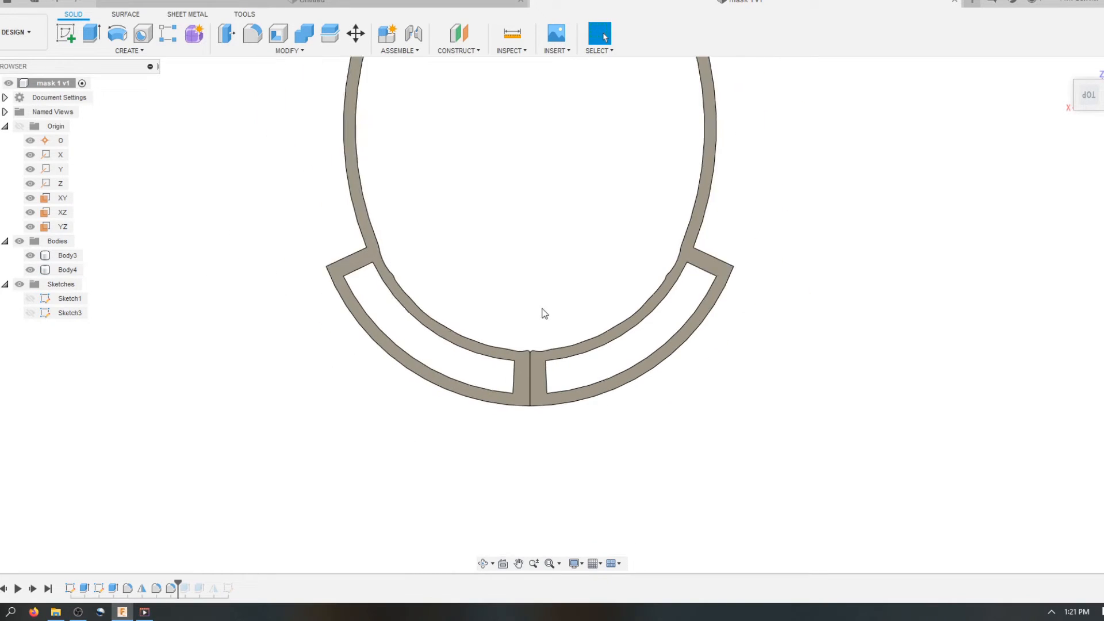
{"action": "left_click", "coordinate": [1090, 108]}
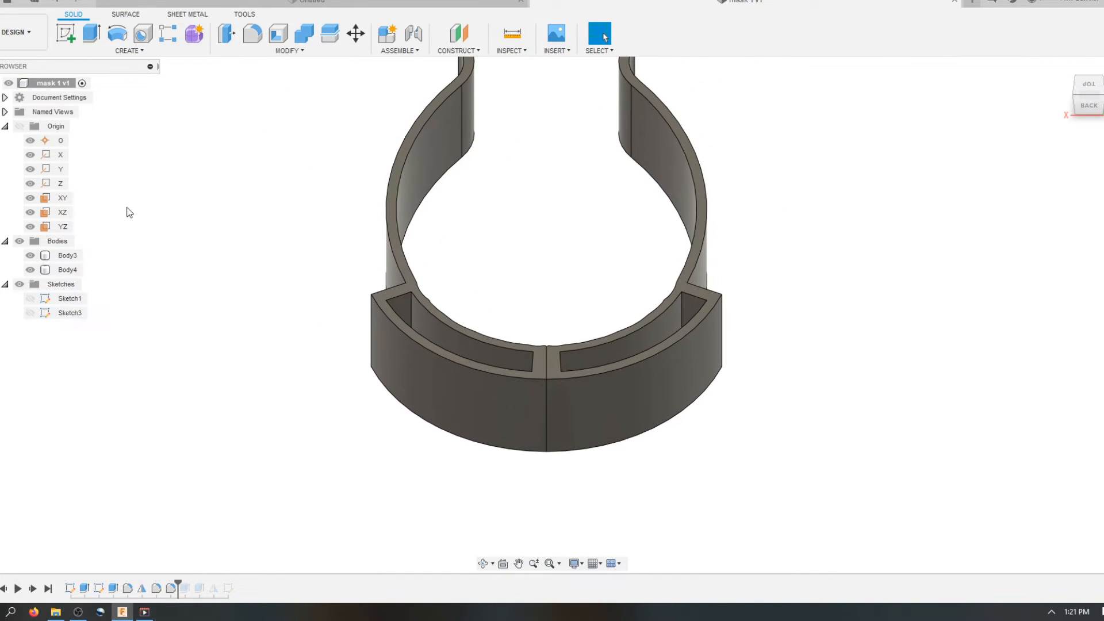
{"action": "left_click", "coordinate": [60, 226]}
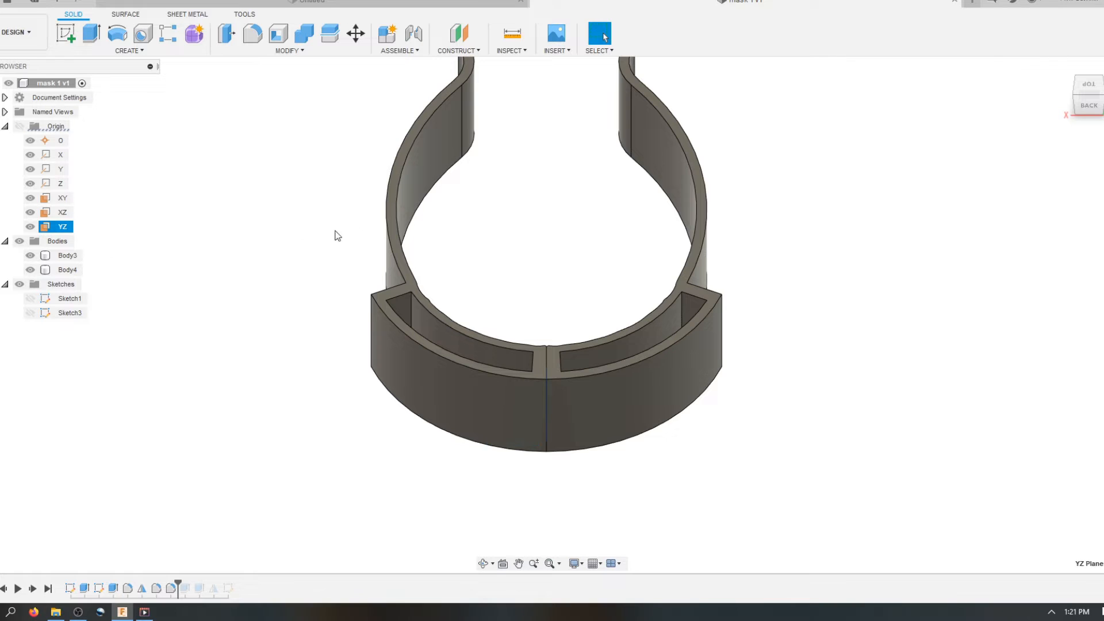
{"action": "left_click", "coordinate": [62, 199]}
{"action": "left_click", "coordinate": [1086, 108]}
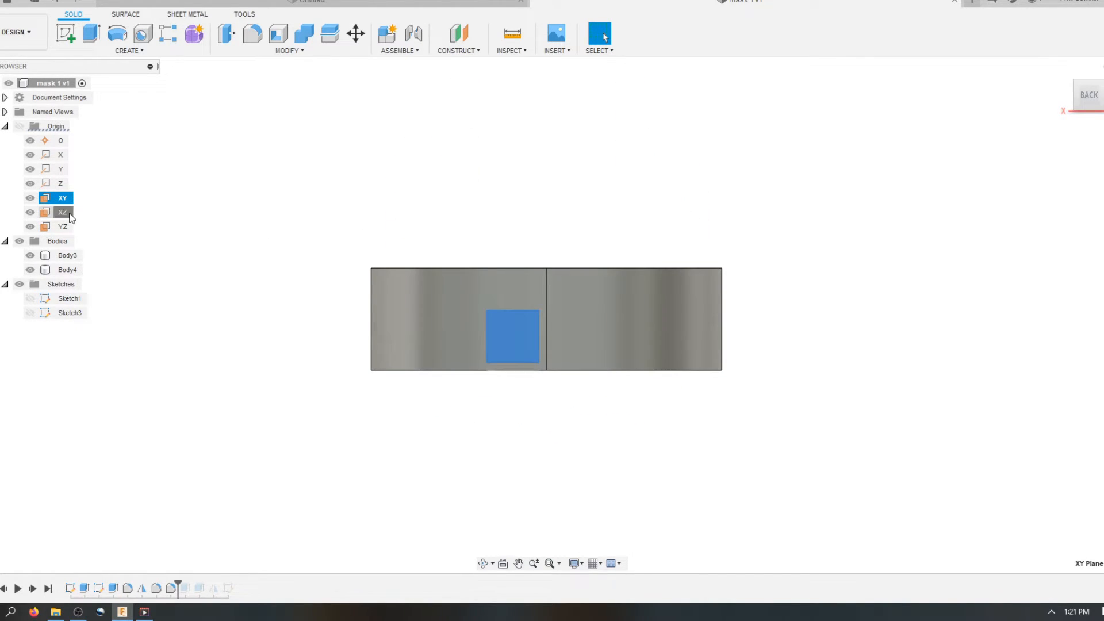
{"action": "left_click", "coordinate": [63, 212]}
{"action": "left_click", "coordinate": [65, 227]}
{"action": "scroll", "coordinate": [460, 265], "scroll_direction": "down", "scroll_amount": 1}
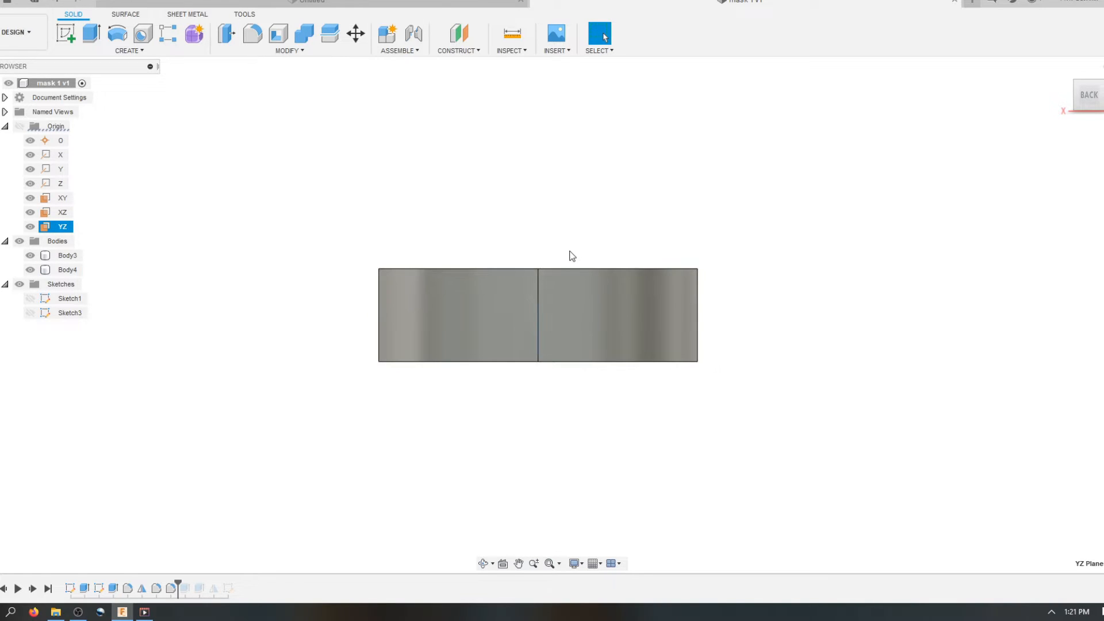
{"action": "scroll", "coordinate": [570, 253], "scroll_direction": "up", "scroll_amount": 4}
{"action": "left_click", "coordinate": [468, 33]}
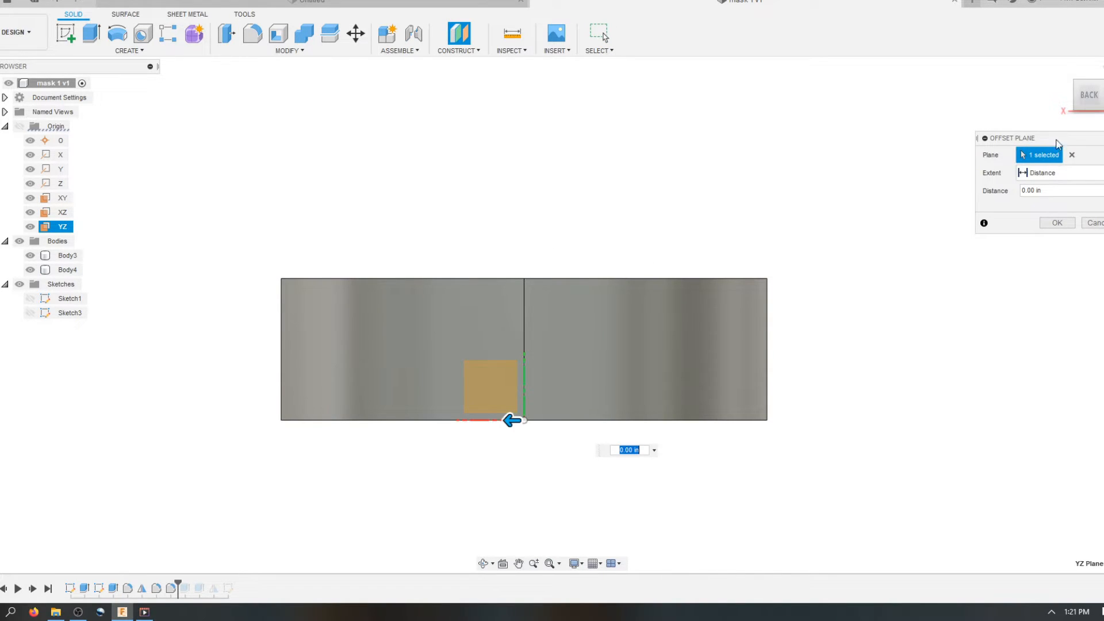
{"action": "left_click", "coordinate": [1077, 84]}
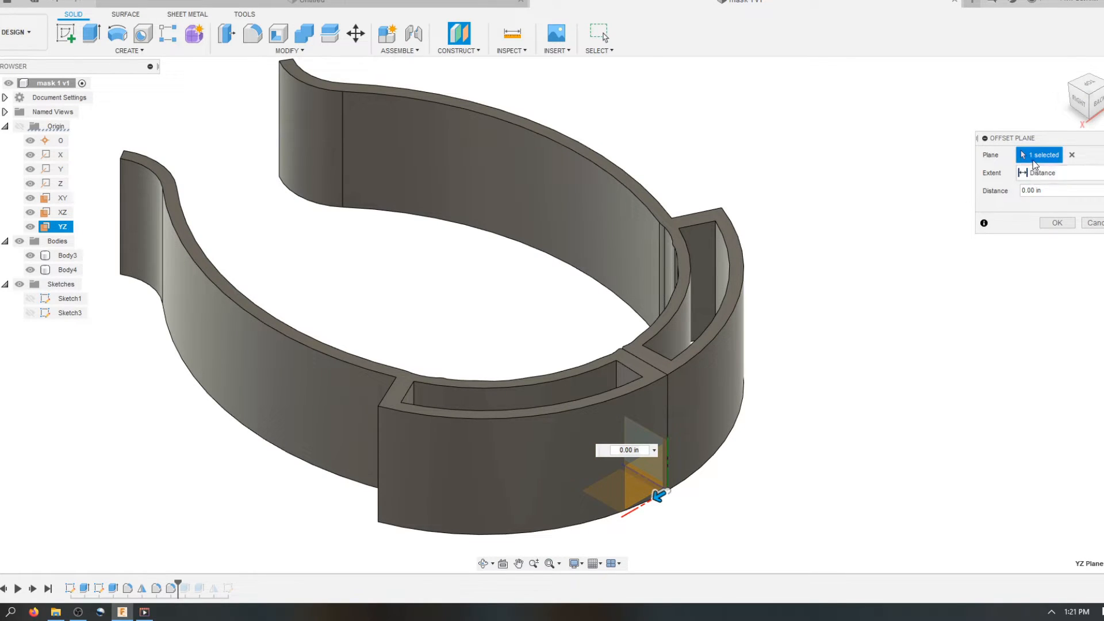
{"action": "left_click", "coordinate": [1093, 224]}
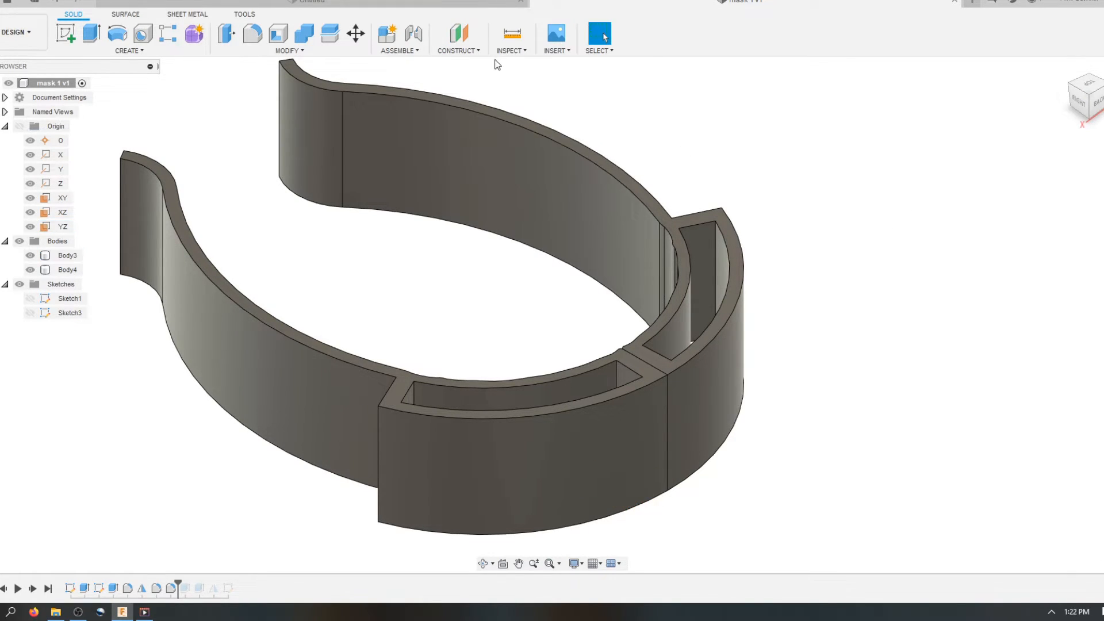
Construct a midplane between the upper and lower faces of the band, halfway up its height
{"action": "left_click", "coordinate": [477, 52]}
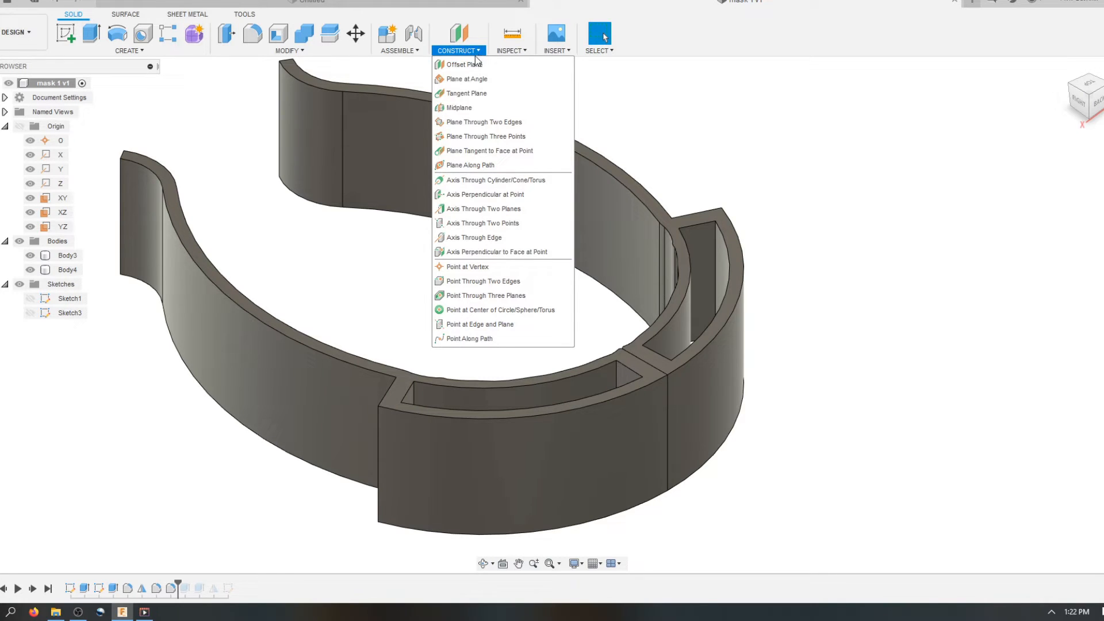
{"action": "left_click", "coordinate": [472, 108]}
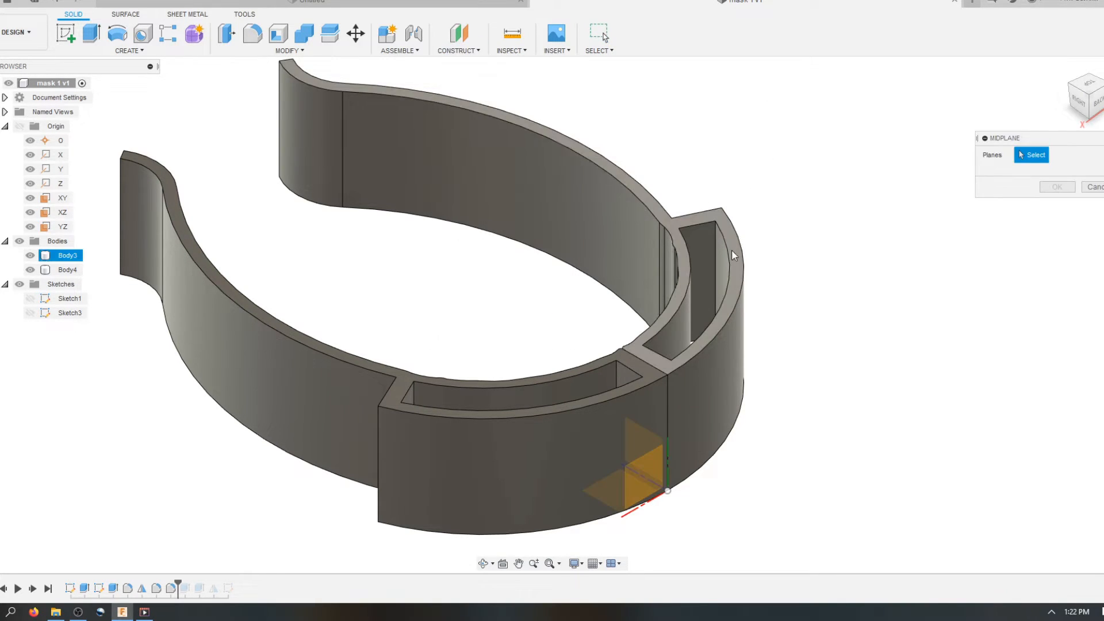
{"action": "left_click", "coordinate": [736, 255]}
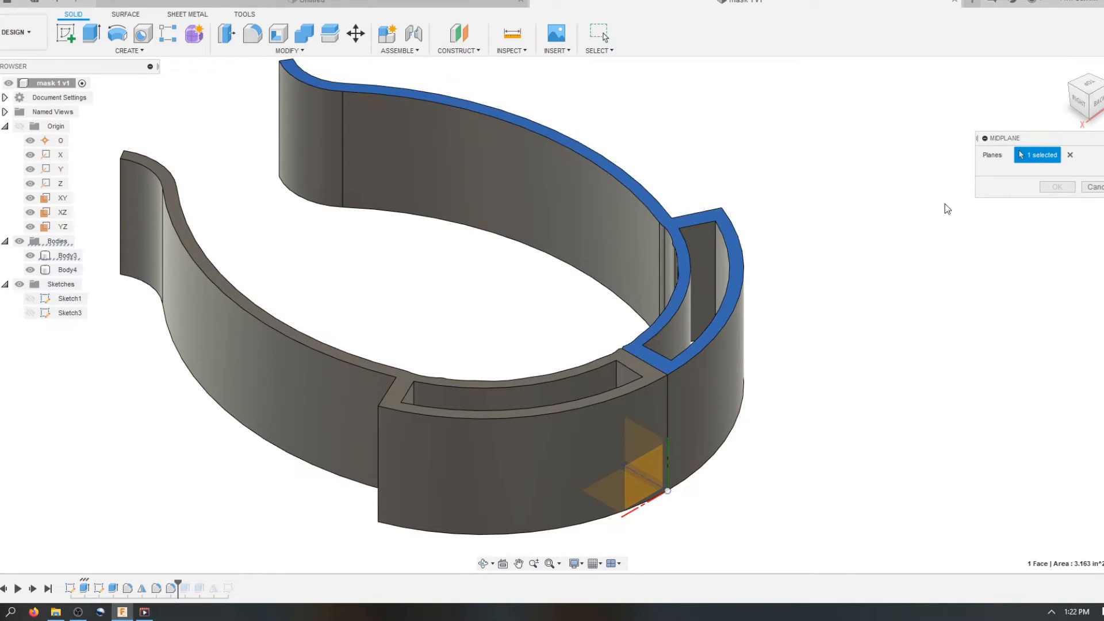
{"action": "left_click", "coordinate": [1091, 123]}
{"action": "left_click", "coordinate": [734, 388]}
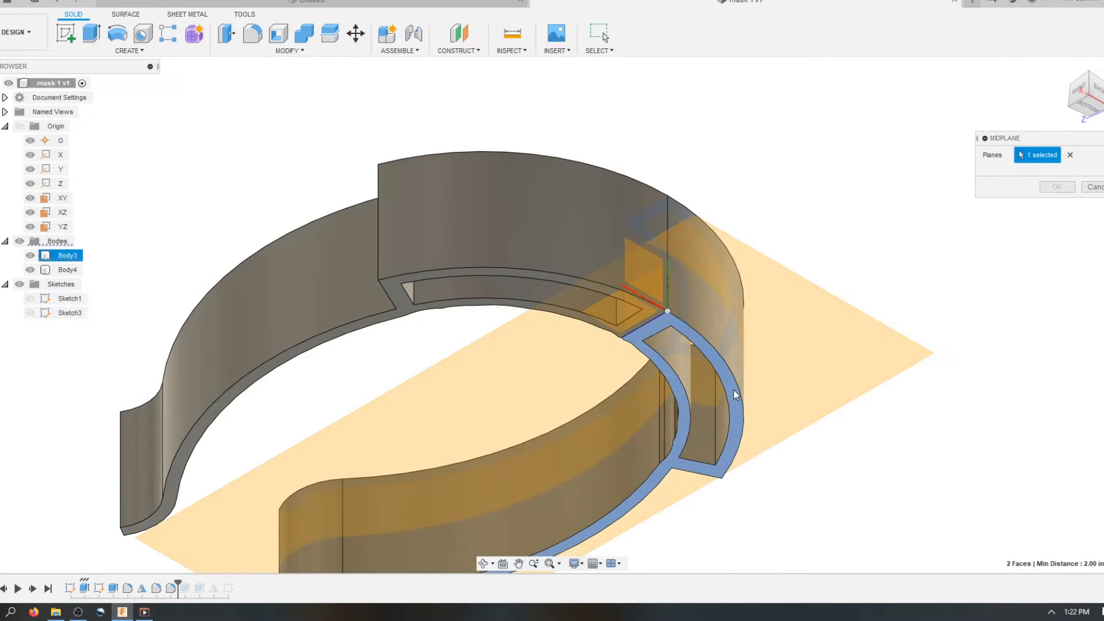
{"action": "left_click", "coordinate": [1084, 96]}
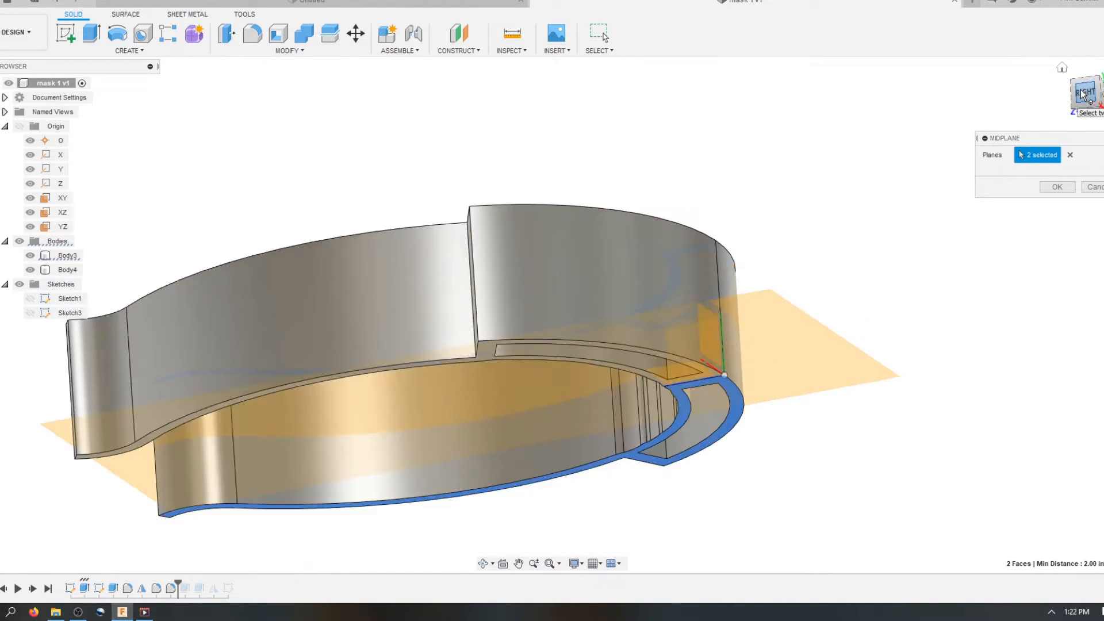
{"action": "left_click", "coordinate": [1046, 190]}
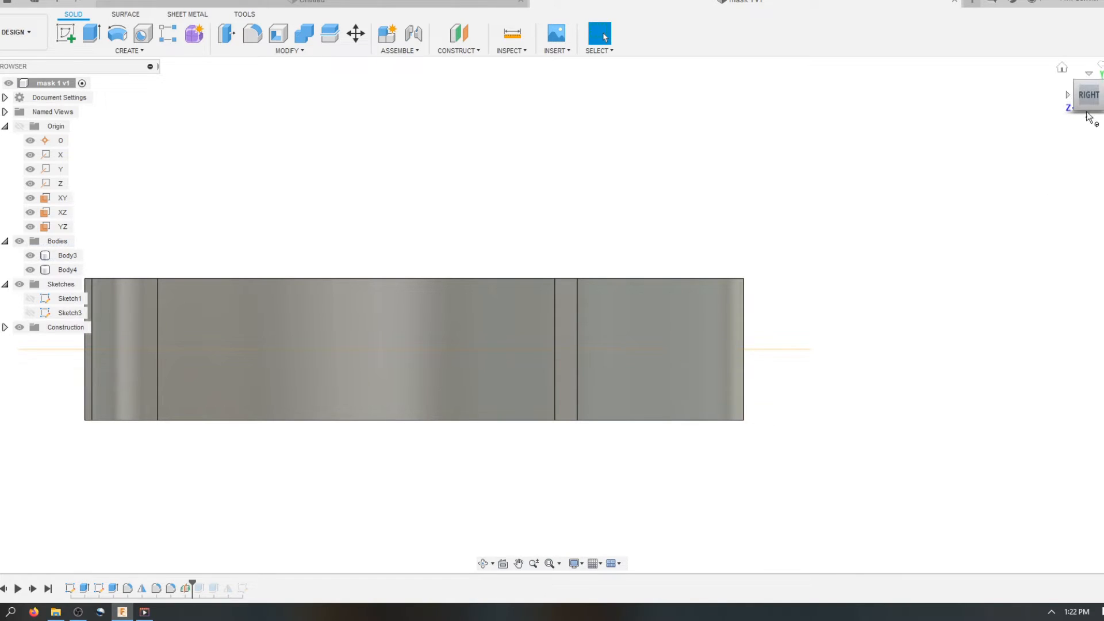
Start a new sketch on the midplane and look at the band's front from above
{"action": "left_click", "coordinate": [1100, 82]}
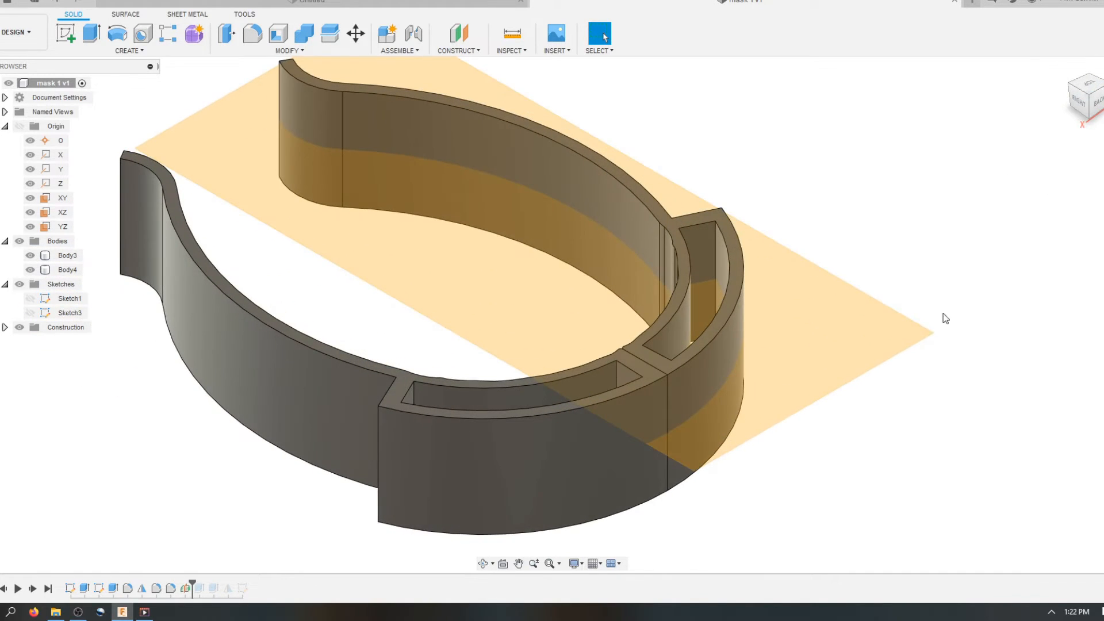
{"action": "left_click", "coordinate": [459, 174]}
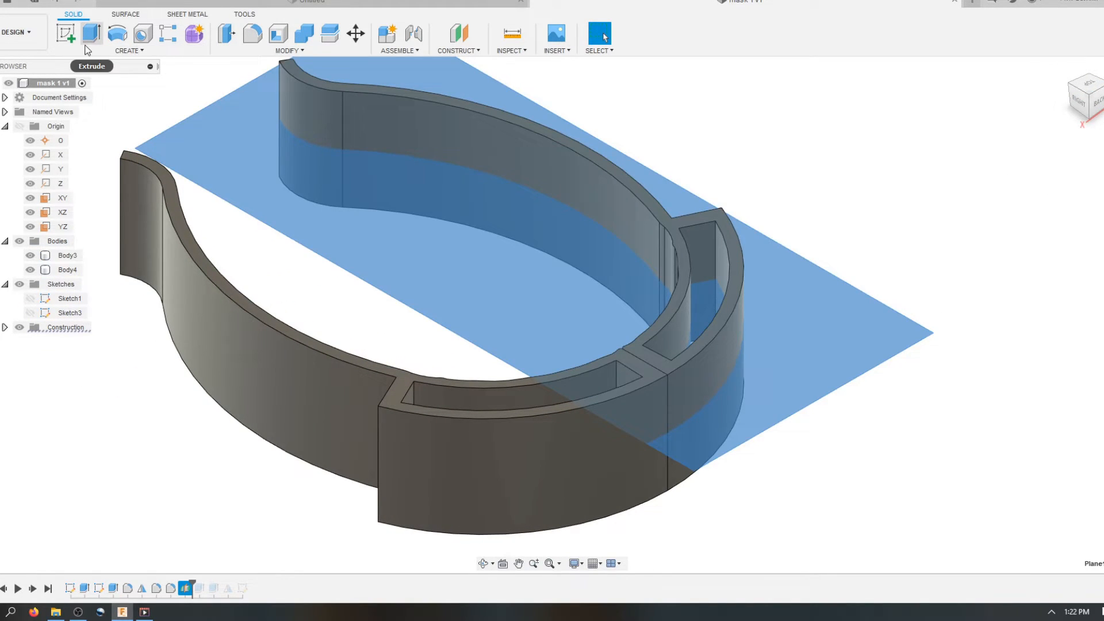
{"action": "left_click", "coordinate": [66, 33]}
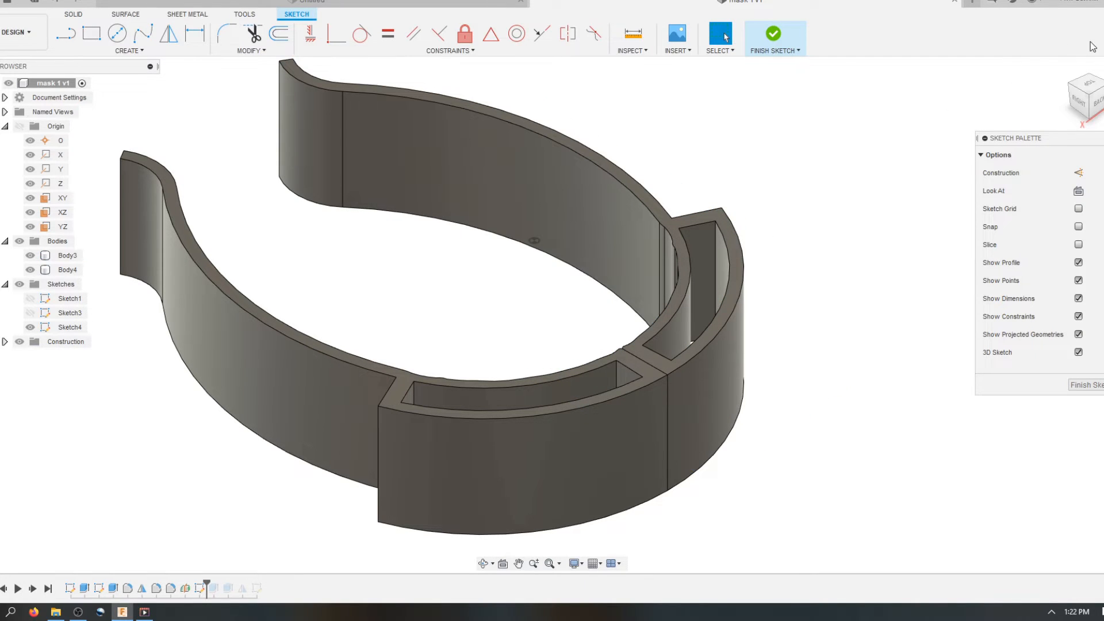
{"action": "left_click", "coordinate": [1084, 82]}
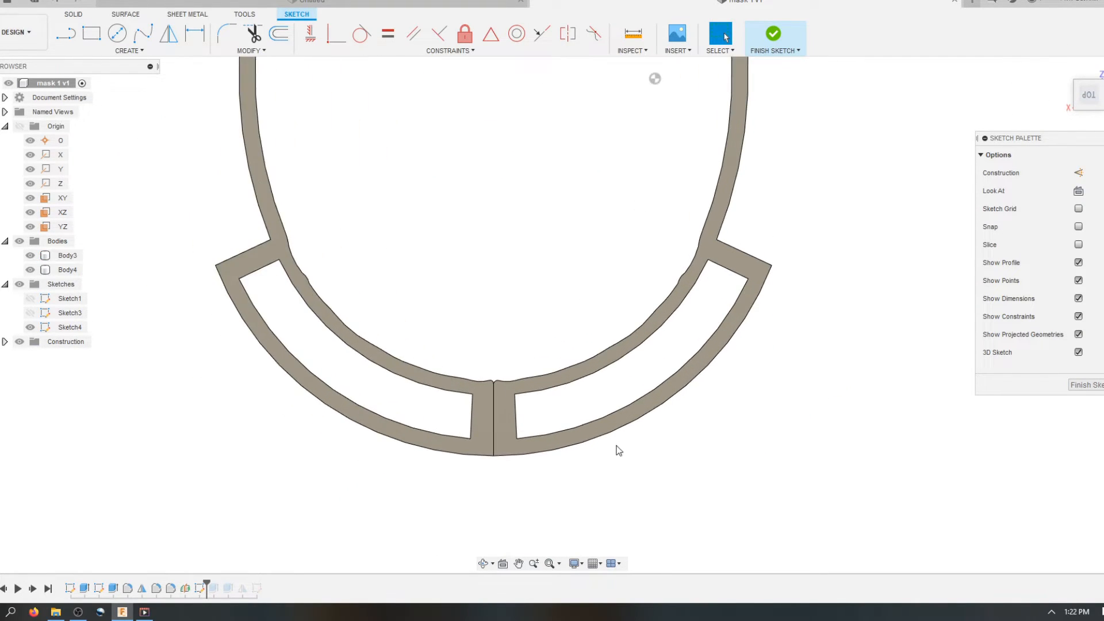
Draw three short lines outward across the band's front: two slanted ones on one half and a vertical one beside the centre seam
{"action": "left_click", "coordinate": [66, 34]}
{"action": "scroll", "coordinate": [400, 310], "scroll_direction": "down", "scroll_amount": 5}
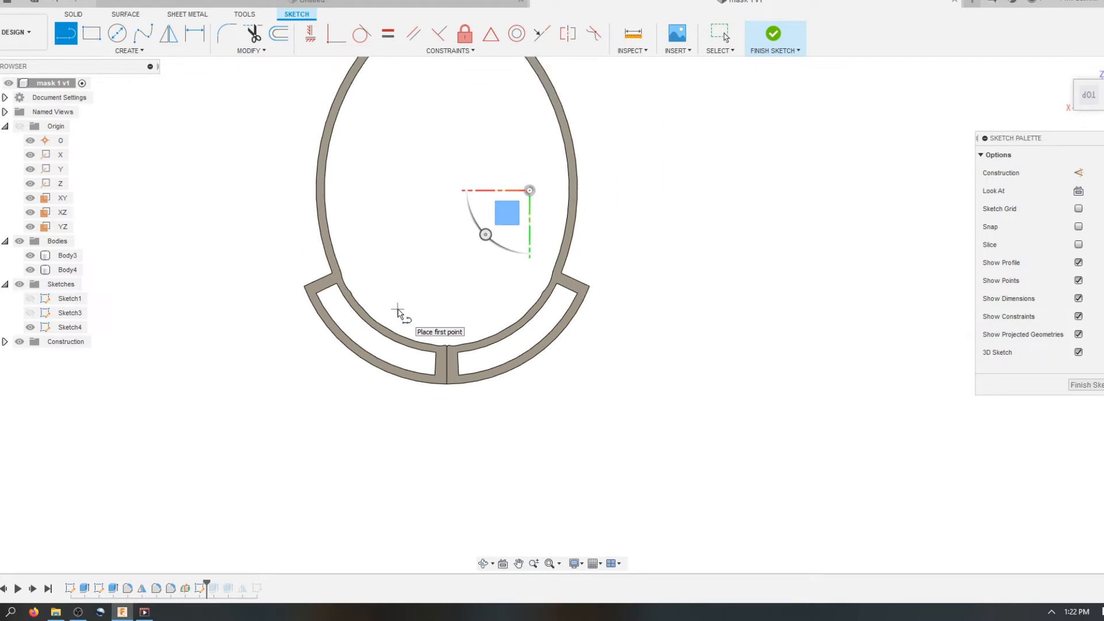
{"action": "scroll", "coordinate": [414, 299], "scroll_direction": "up", "scroll_amount": 3}
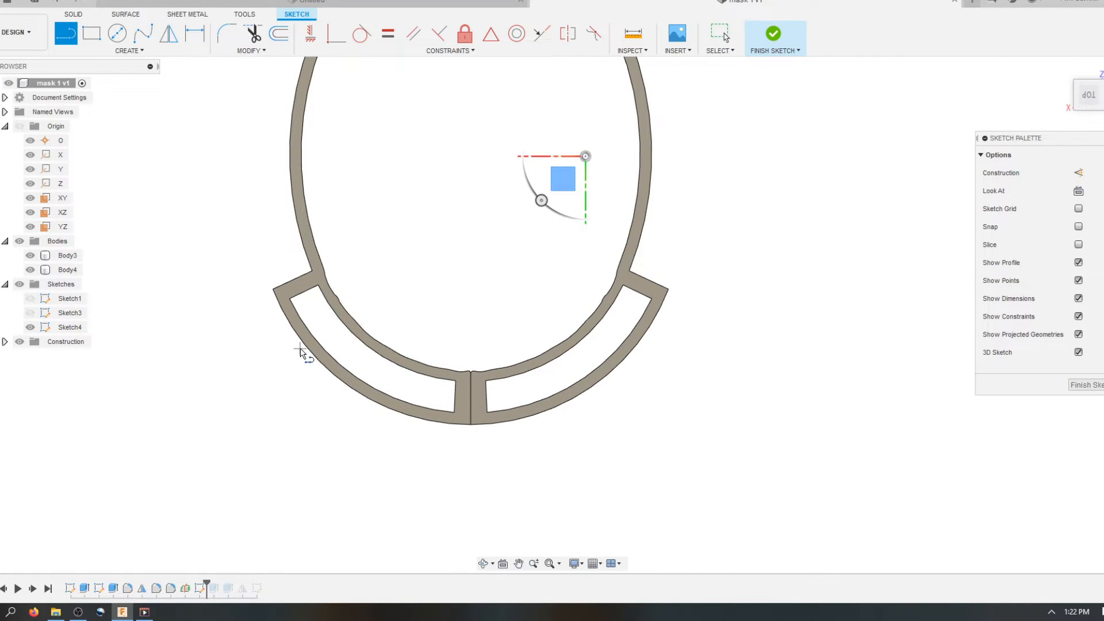
{"action": "scroll", "coordinate": [300, 352], "scroll_direction": "up", "scroll_amount": 2}
{"action": "left_click", "coordinate": [315, 334]}
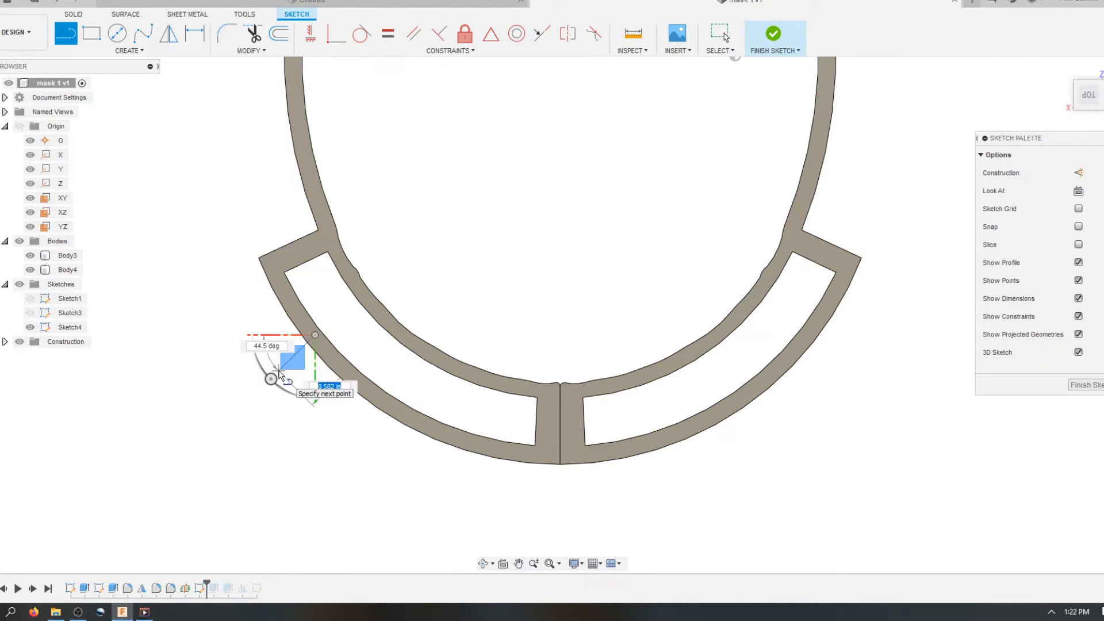
{"action": "double_click", "coordinate": [279, 371]}
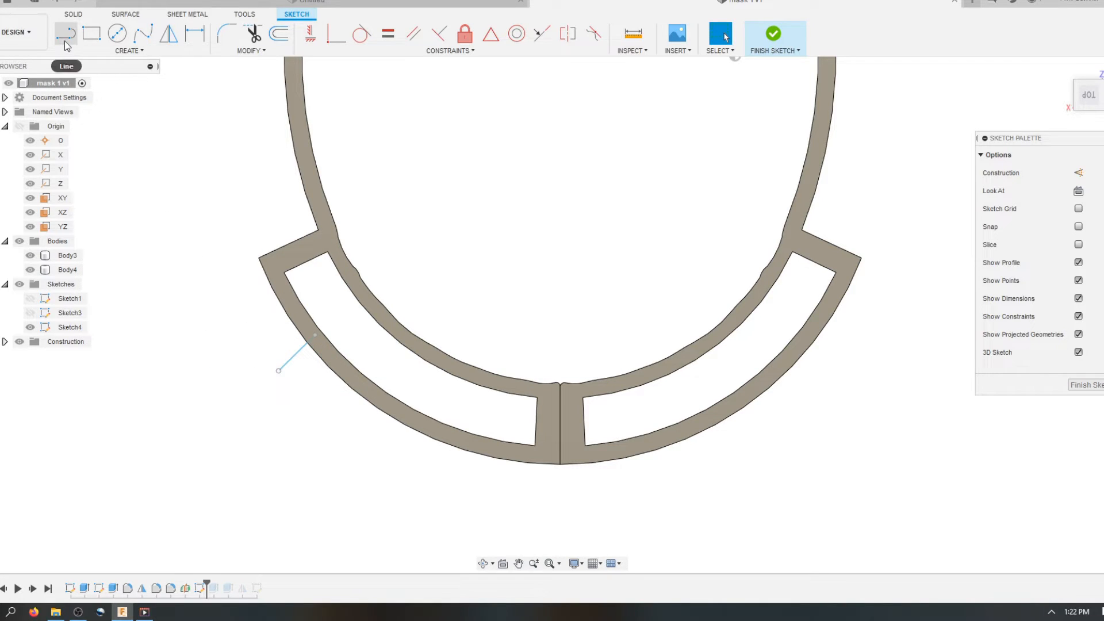
{"action": "left_click", "coordinate": [392, 406]}
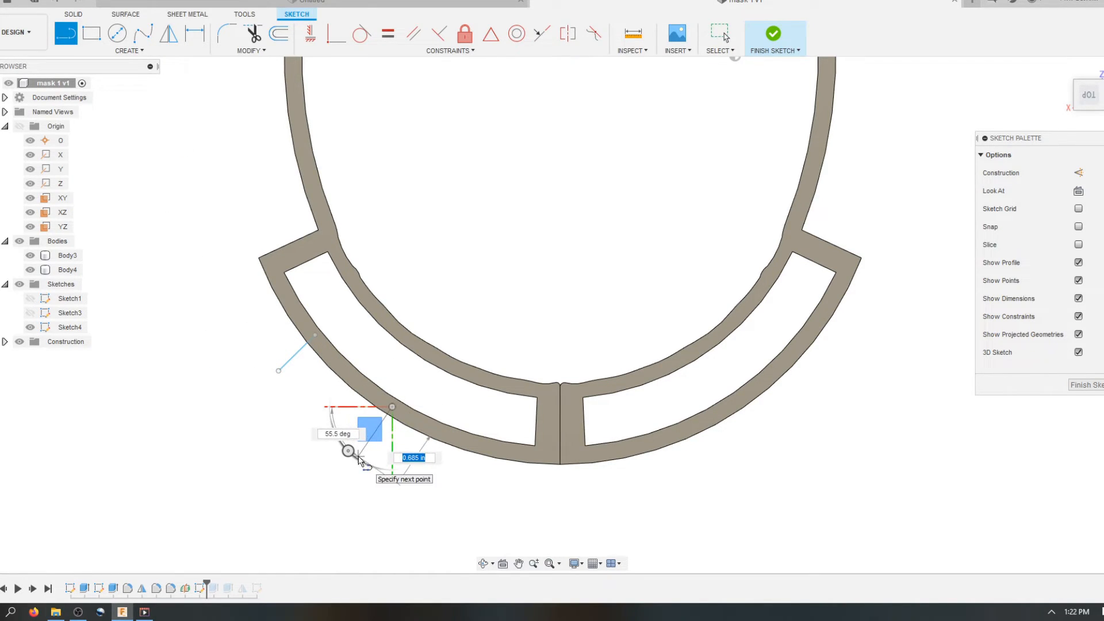
{"action": "double_click", "coordinate": [358, 457]}
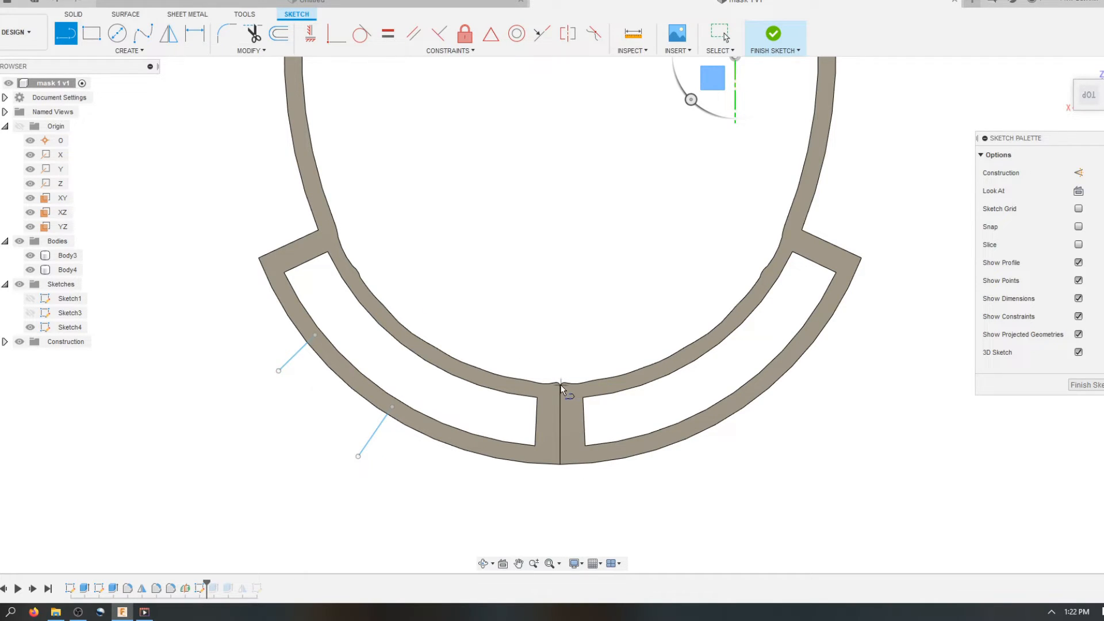
{"action": "left_click", "coordinate": [559, 426]}
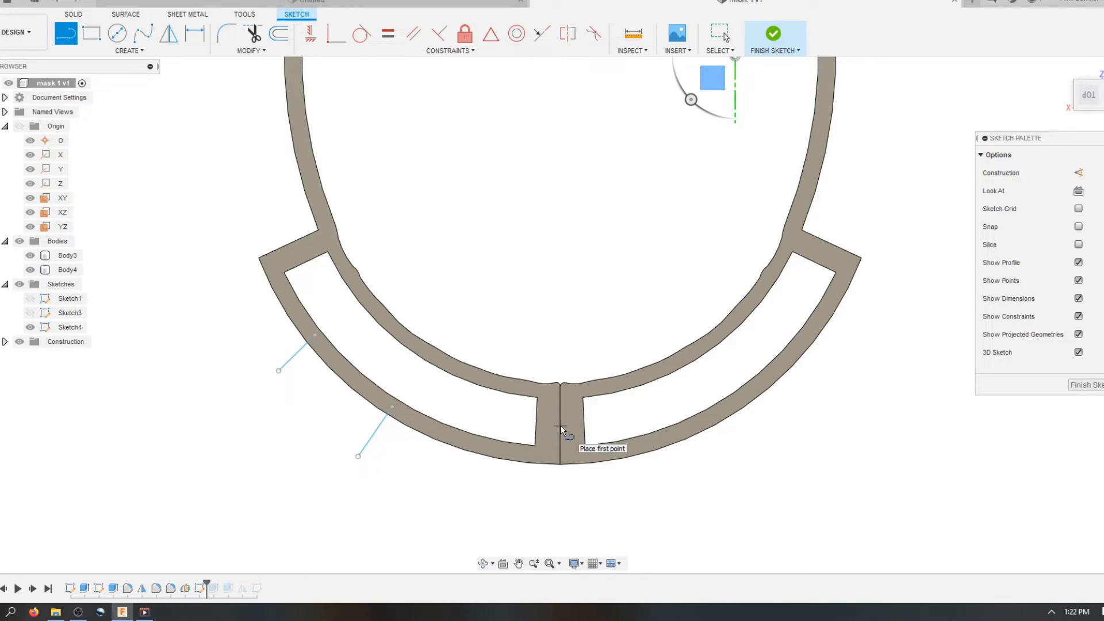
{"action": "double_click", "coordinate": [558, 509]}
{"action": "scroll", "coordinate": [419, 305], "scroll_direction": "down", "scroll_amount": 4}
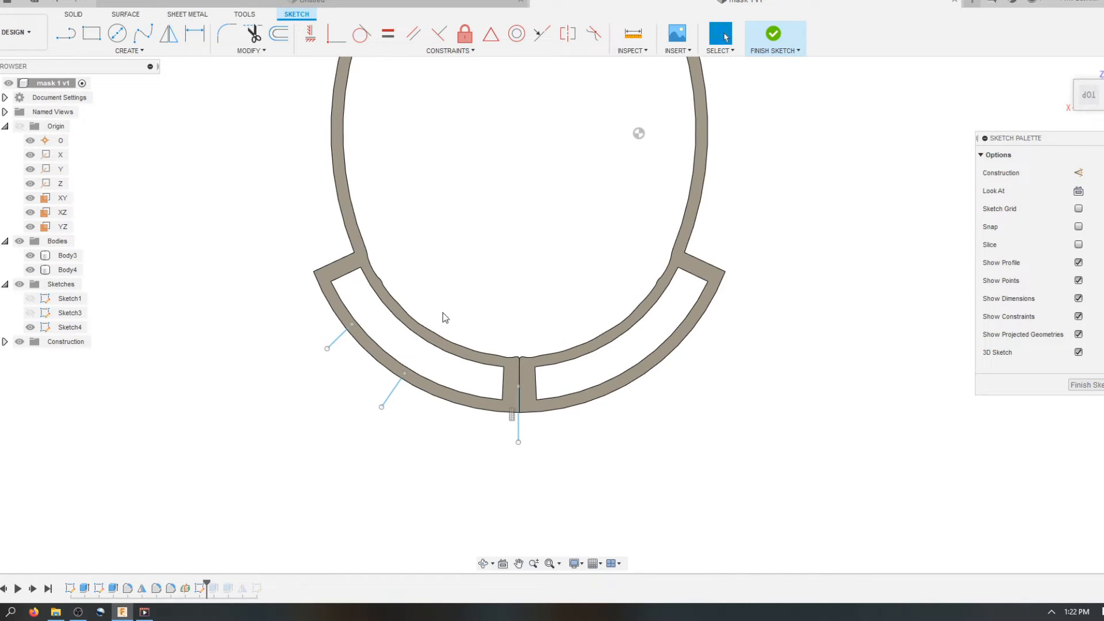
Project the centre seam edge and draw a construction line about 3.05 in long from its inner end straight into the band's opening
{"action": "left_click", "coordinate": [66, 33]}
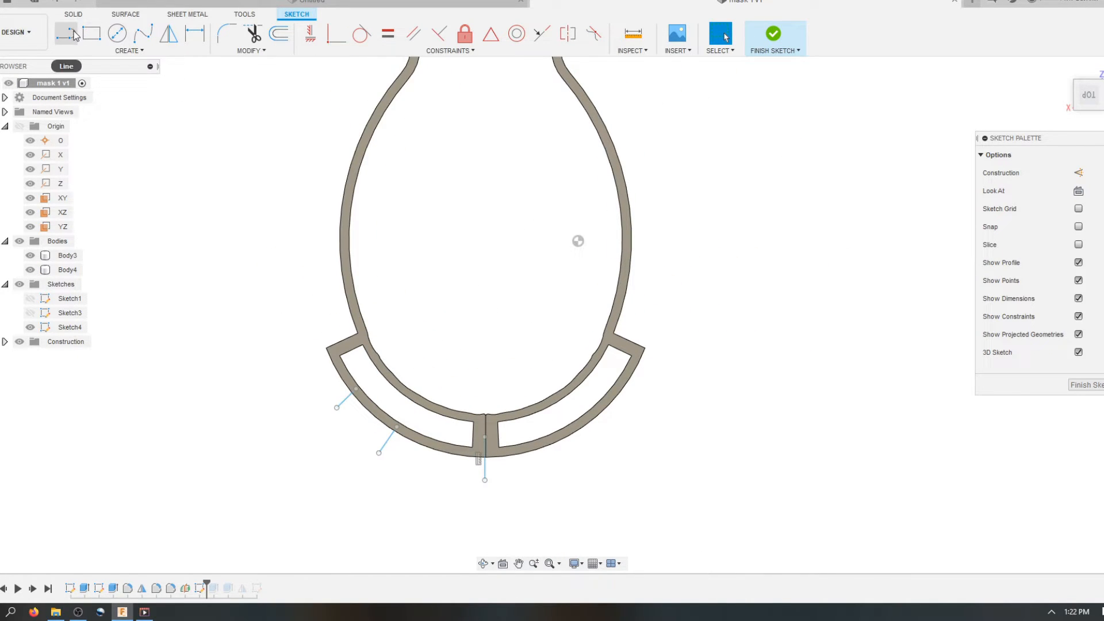
{"action": "scroll", "coordinate": [476, 424], "scroll_direction": "up", "scroll_amount": 5}
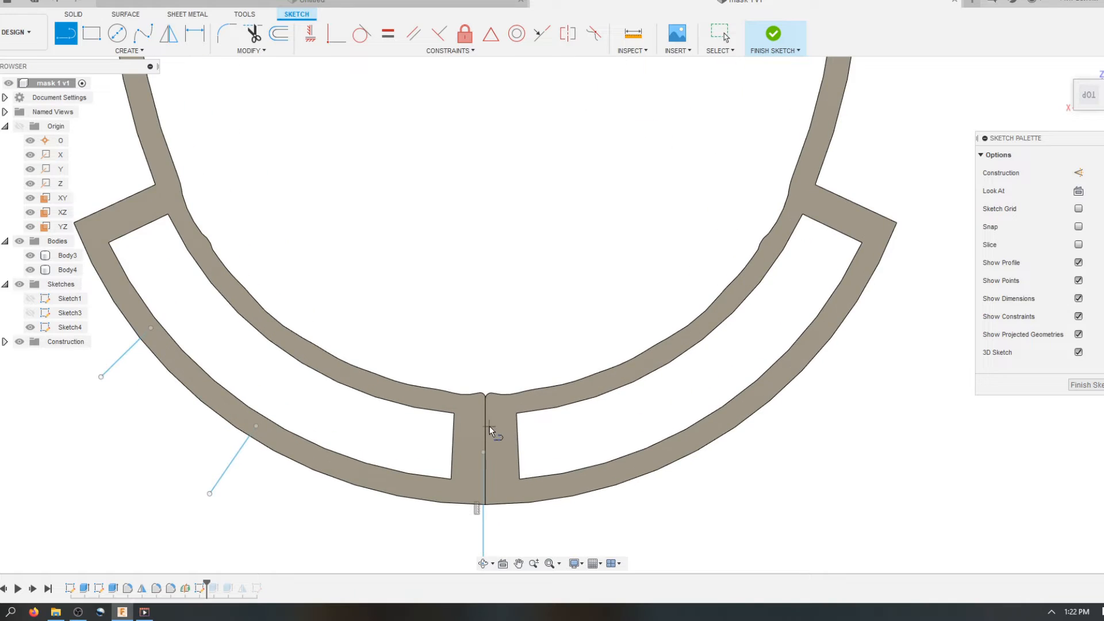
{"action": "key", "text": "Escape"}
{"action": "left_click", "coordinate": [486, 428]}
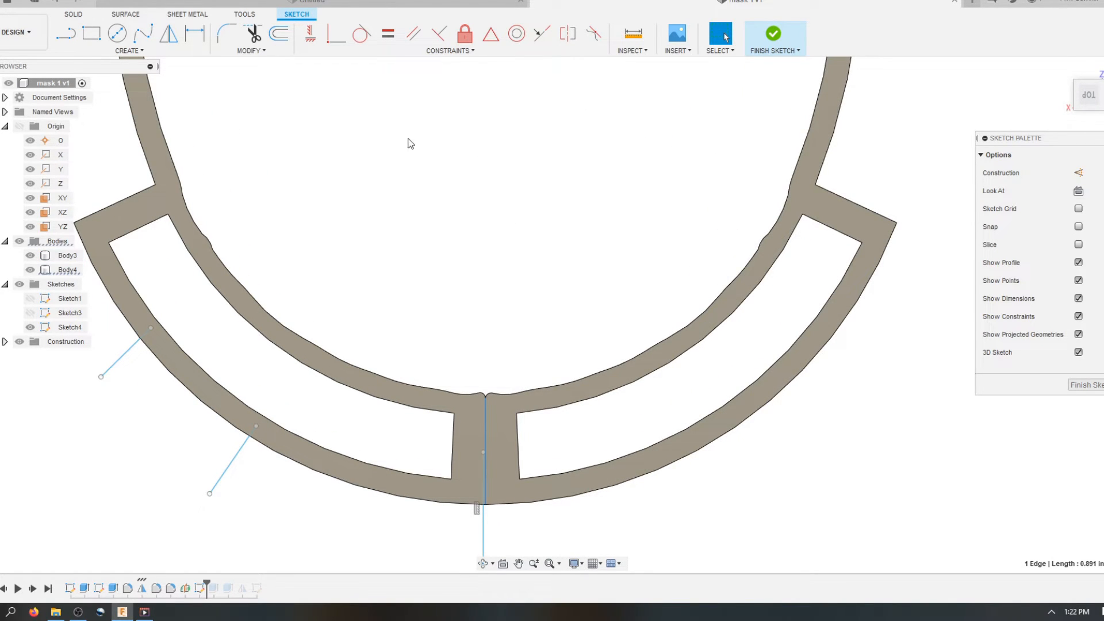
{"action": "left_click", "coordinate": [440, 190]}
{"action": "scroll", "coordinate": [492, 401], "scroll_direction": "down", "scroll_amount": 2}
{"action": "key", "text": "l"}
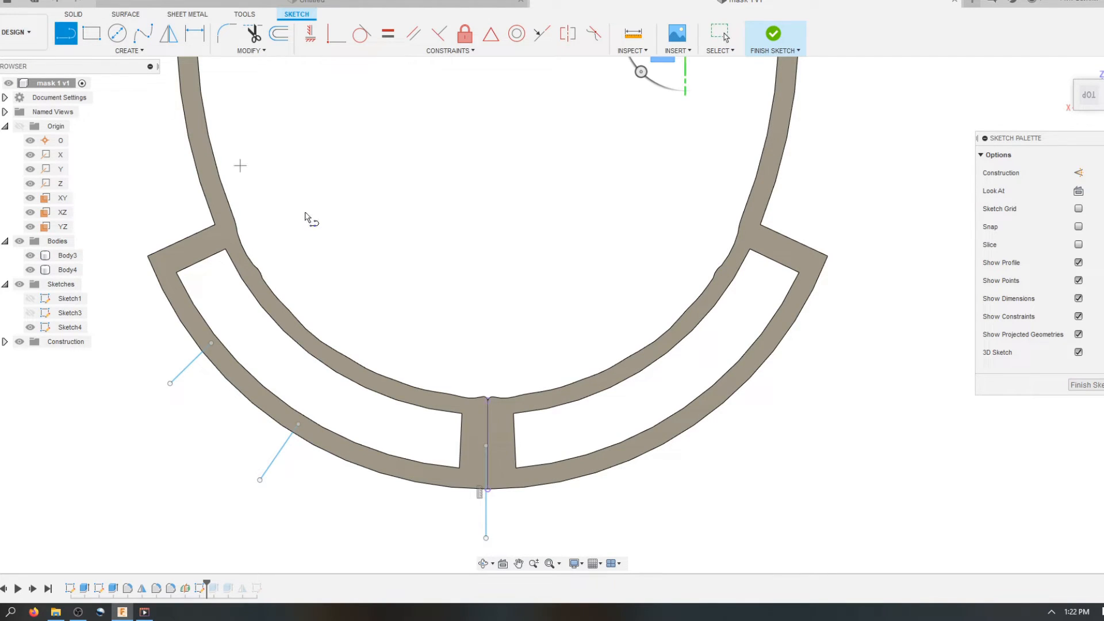
{"action": "left_click", "coordinate": [487, 400]}
{"action": "left_click", "coordinate": [487, 99]}
{"action": "key", "text": "Escape"}
{"action": "left_click", "coordinate": [488, 121]}
{"action": "left_click", "coordinate": [1080, 177]}
{"action": "scroll", "coordinate": [638, 237], "scroll_direction": "down", "scroll_amount": 2}
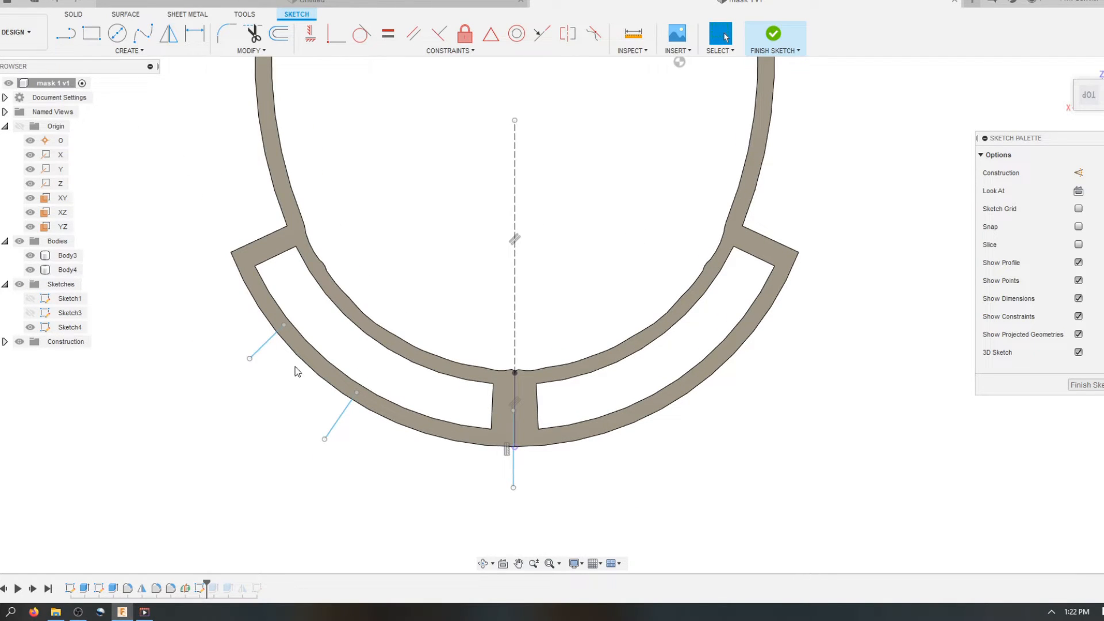
Join the inner ends of both slanted lines to the construction line's free end and draw a third, wider-angled line about 4.87 in long from there
{"action": "left_click_drag", "start_coordinate": [356, 392], "coordinate": [515, 120]}
{"action": "key", "text": "Escape"}
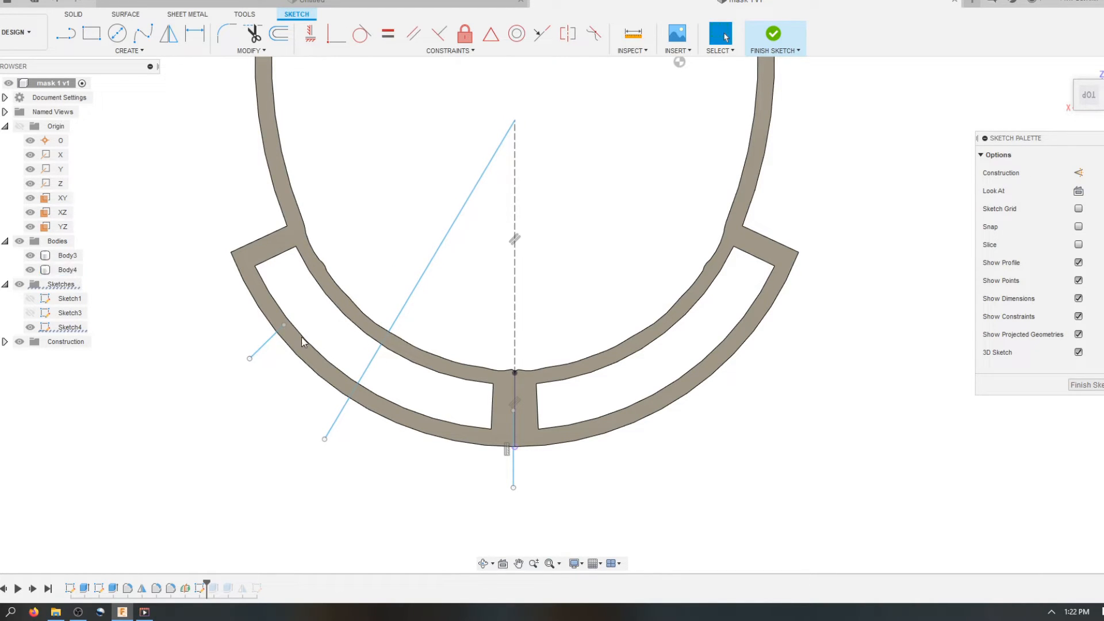
{"action": "mouse_move", "coordinate": [283, 325]}
{"action": "left_mouse_down"}
{"action": "mouse_move", "coordinate": [510, 144]}
{"action": "mouse_move", "coordinate": [514, 120]}
{"action": "left_mouse_up"}
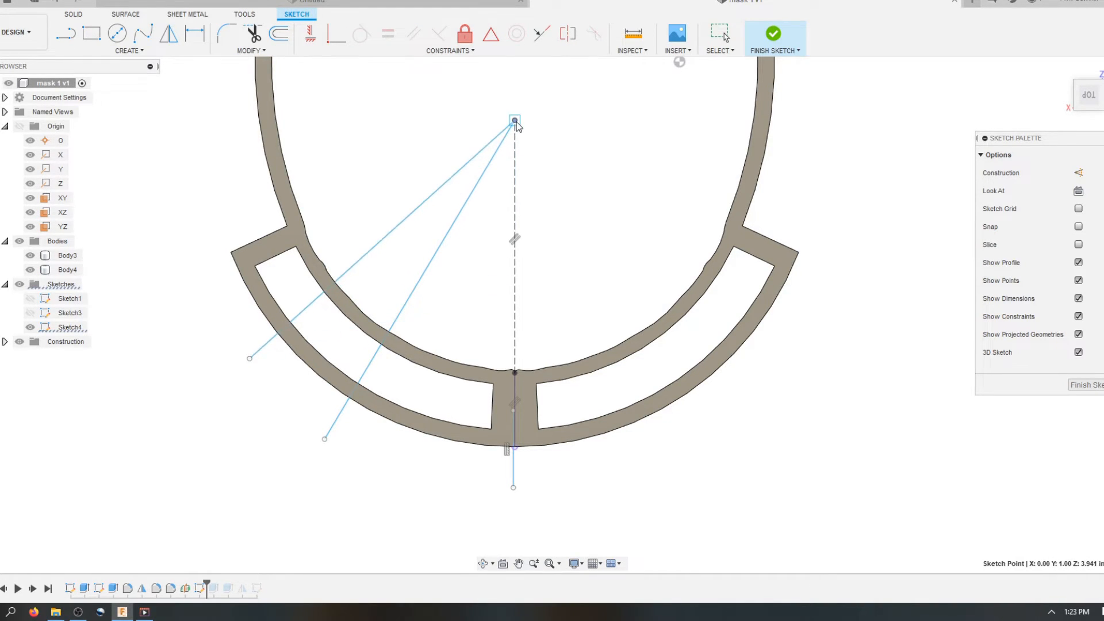
{"action": "key", "text": "l"}
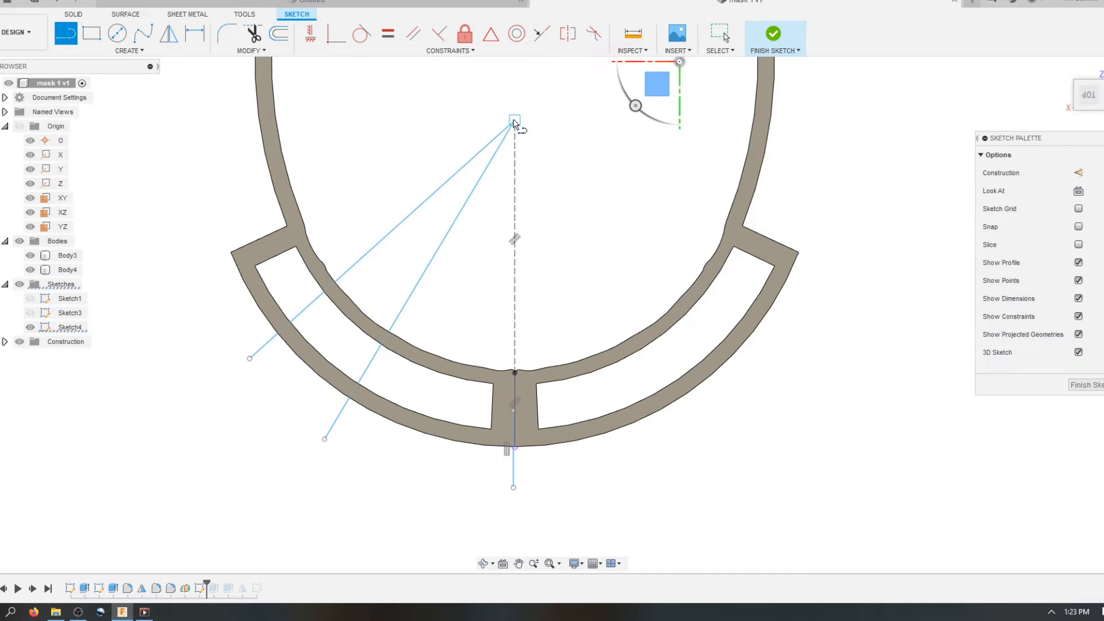
{"action": "left_click", "coordinate": [514, 121]}
{"action": "key", "text": "Escape"}
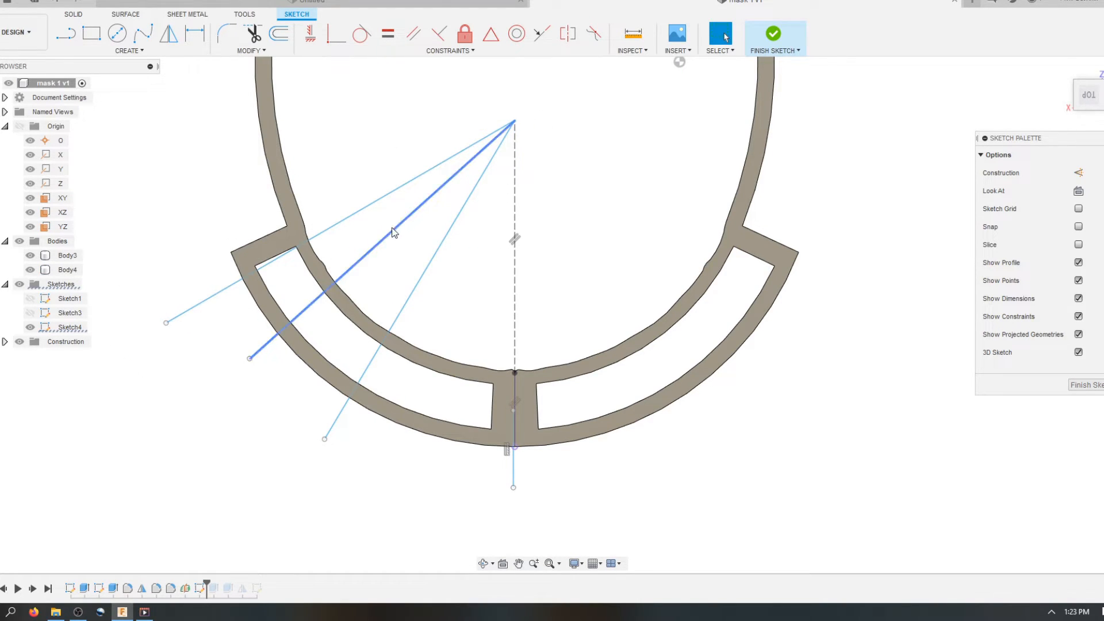
Dimension the angle between the construction line and the nearest slanted line as 20 degrees
{"action": "key", "text": "d"}
{"action": "left_click", "coordinate": [512, 288]}
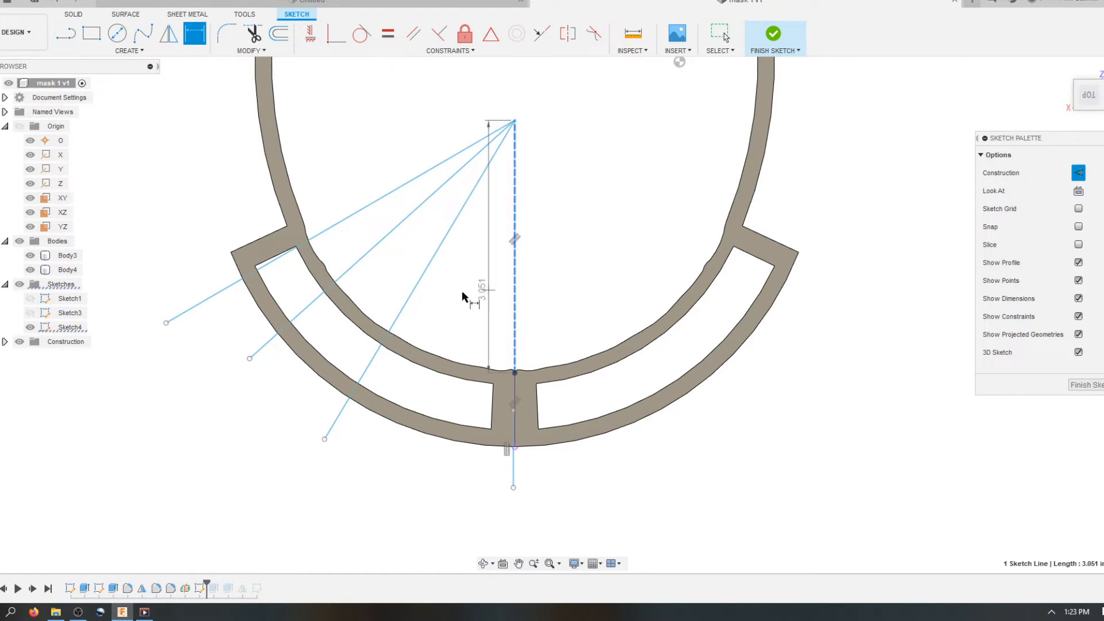
{"action": "left_click", "coordinate": [419, 281]}
{"action": "left_click", "coordinate": [488, 301]}
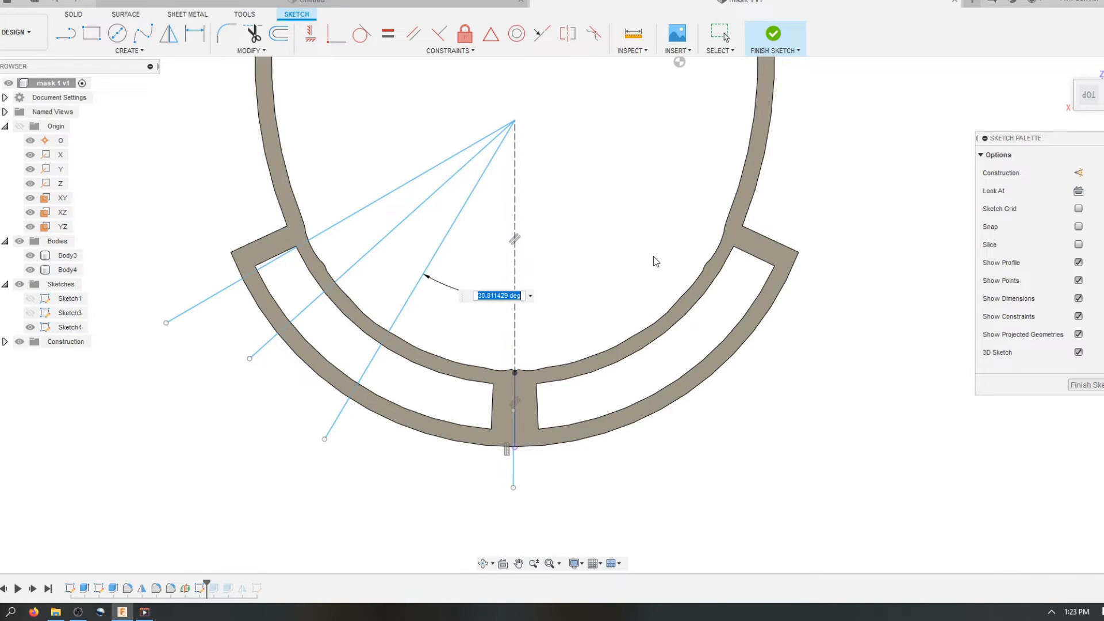
{"action": "type", "text": "20"}
{"action": "key", "text": "Return"}
Dimension the angle between the construction line and the middle slanted line as 40 degrees
{"action": "left_click", "coordinate": [364, 254]}
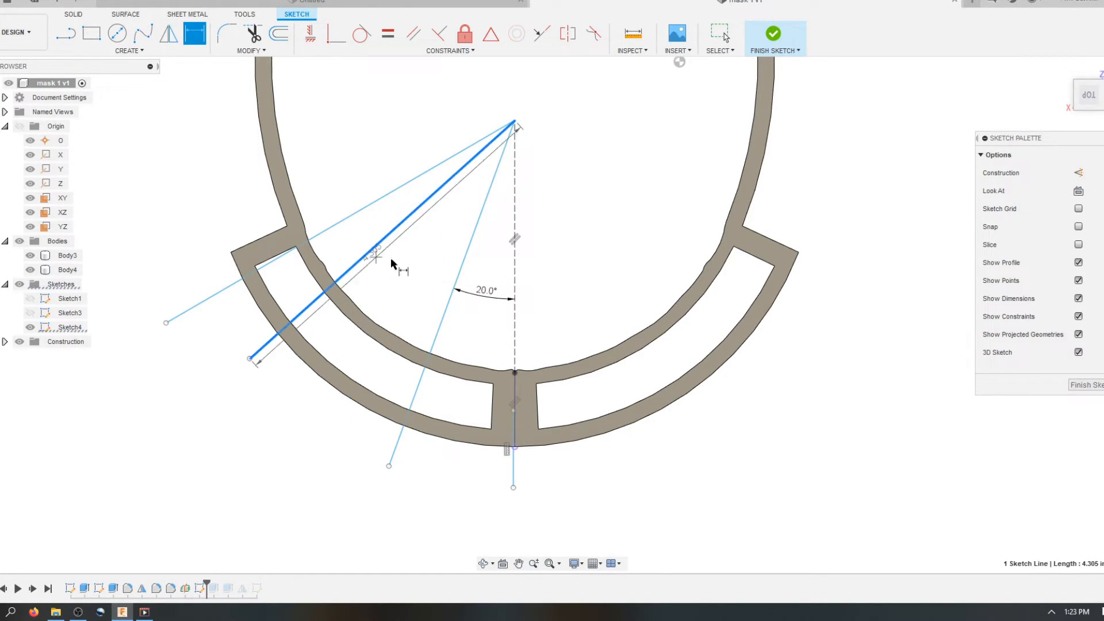
{"action": "left_click", "coordinate": [514, 272]}
{"action": "left_click", "coordinate": [433, 268]}
{"action": "type", "text": "40"}
{"action": "key", "text": "Return"}
Dimension the angle between the construction line and the outermost slanted line as 60 degrees
{"action": "left_click", "coordinate": [374, 203]}
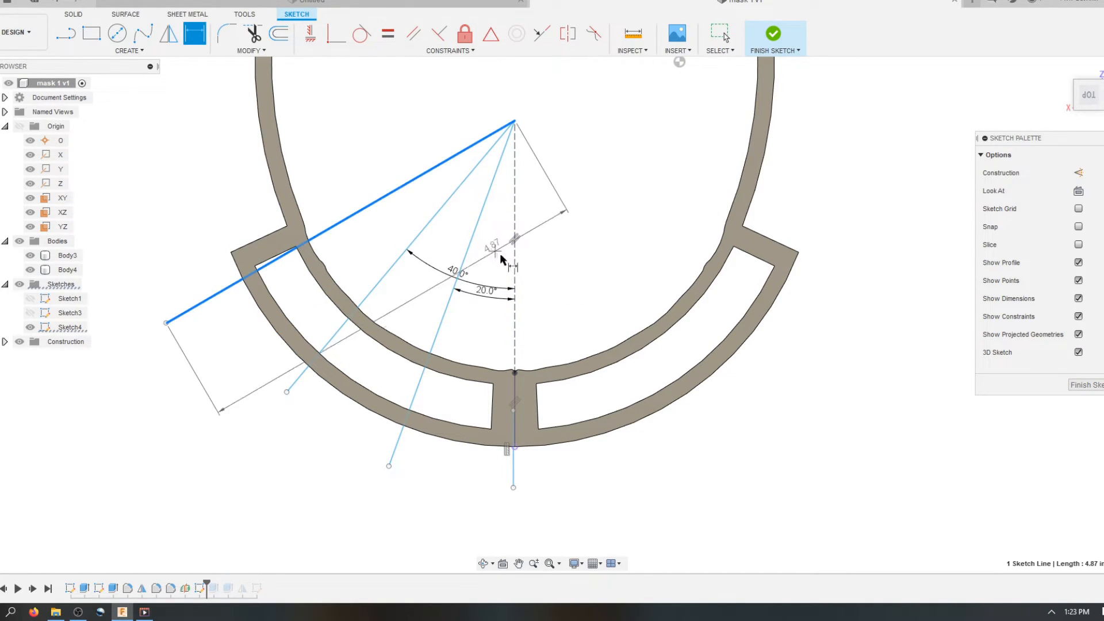
{"action": "left_click", "coordinate": [514, 261]}
{"action": "left_click", "coordinate": [414, 237]}
{"action": "type", "text": "6"}
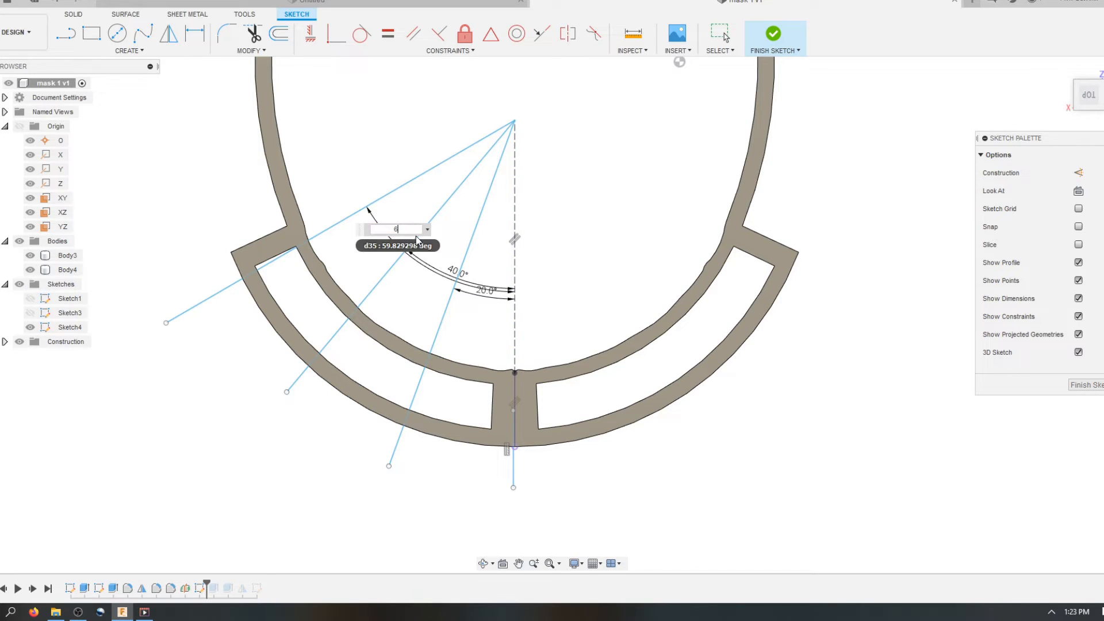
{"action": "type", "text": "0"}
{"action": "key", "text": "Return"}
{"action": "key", "text": "Escape"}
{"action": "scroll", "coordinate": [426, 247], "scroll_direction": "down", "scroll_amount": 3}
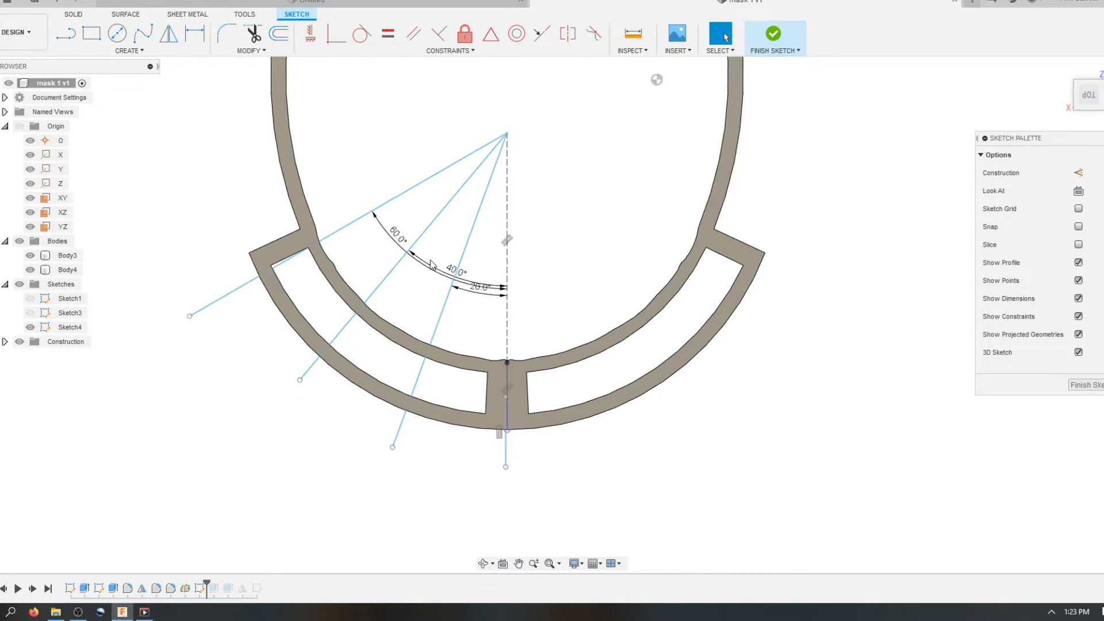
{"action": "scroll", "coordinate": [508, 295], "scroll_direction": "up", "scroll_amount": 2}
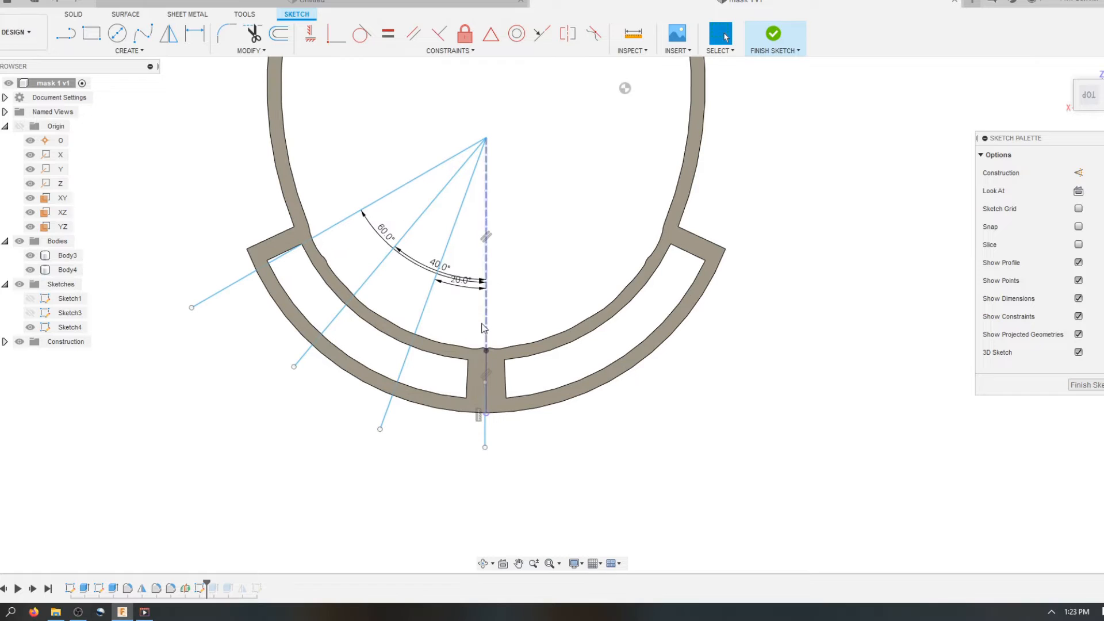
{"action": "mouse_move", "coordinate": [1073, 118]}
{"action": "scroll", "coordinate": [428, 362], "scroll_direction": "up", "scroll_amount": 2}
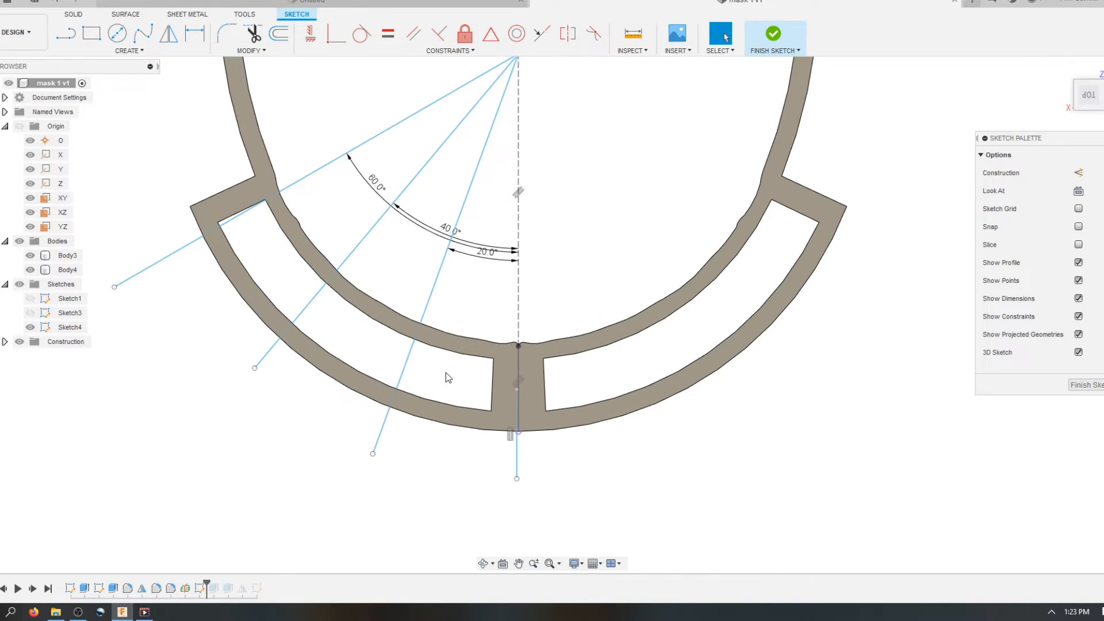
{"action": "scroll", "coordinate": [484, 447], "scroll_direction": "down", "scroll_amount": 2}
{"action": "scroll", "coordinate": [264, 323], "scroll_direction": "up", "scroll_amount": 1}
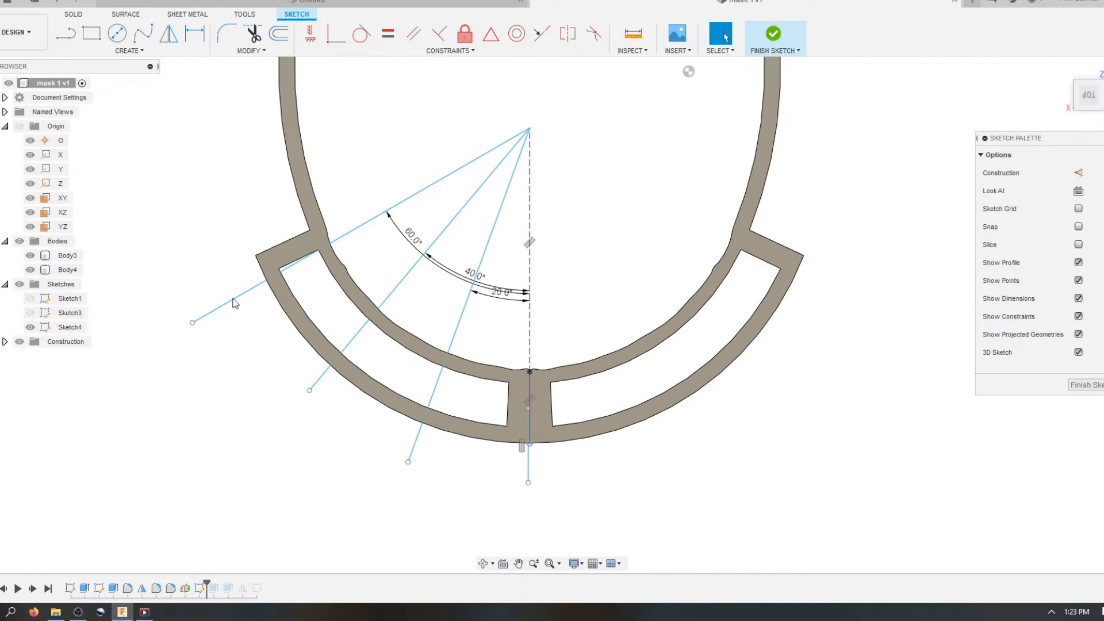
{"action": "left_click", "coordinate": [91, 34]}
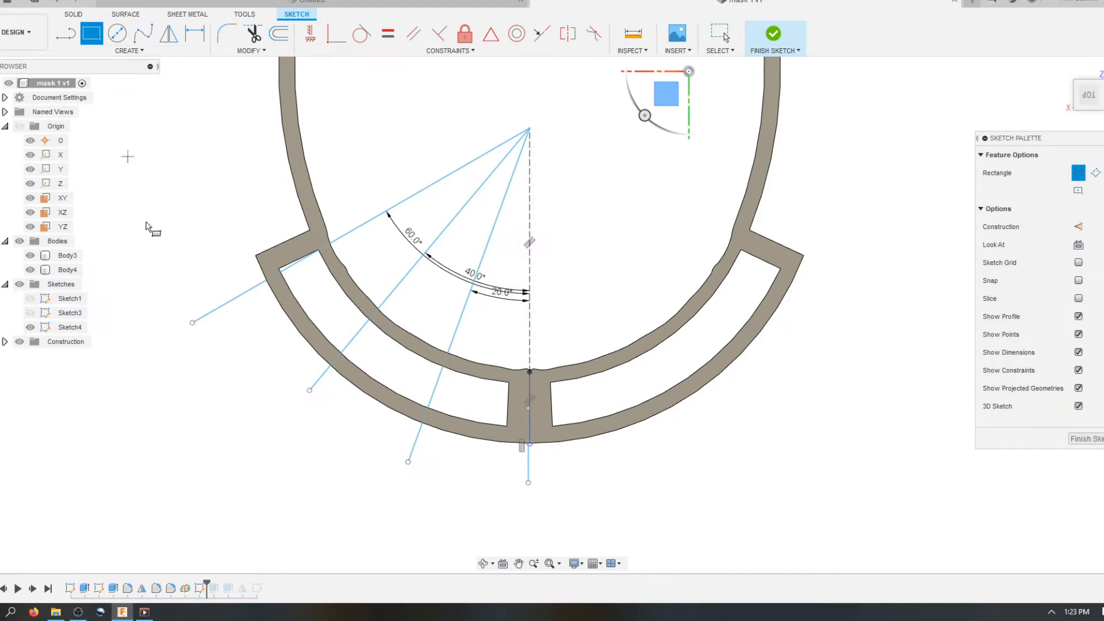
{"action": "left_click", "coordinate": [191, 324]}
{"action": "key", "text": "Escape"}
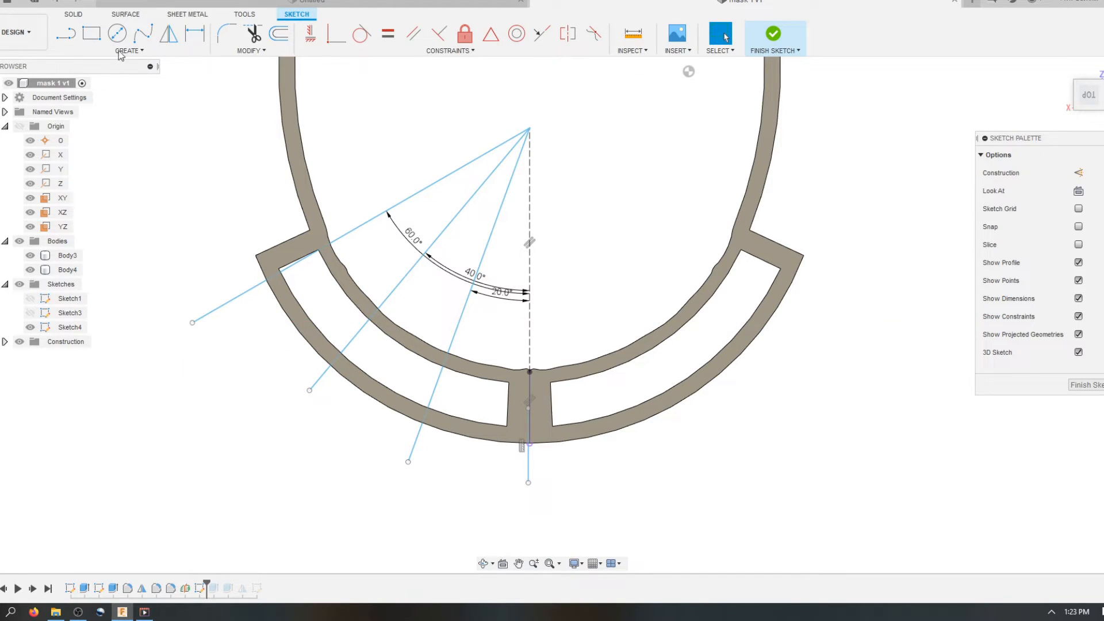
Draw a tab profile about 0.39 in wide from the 60-degree line's outer end, with a perpendicular end, a parallel side and a closing line inside the band wall
{"action": "left_click", "coordinate": [77, 35]}
{"action": "left_click", "coordinate": [192, 322]}
{"action": "scroll", "coordinate": [161, 259], "scroll_direction": "up", "scroll_amount": 2}
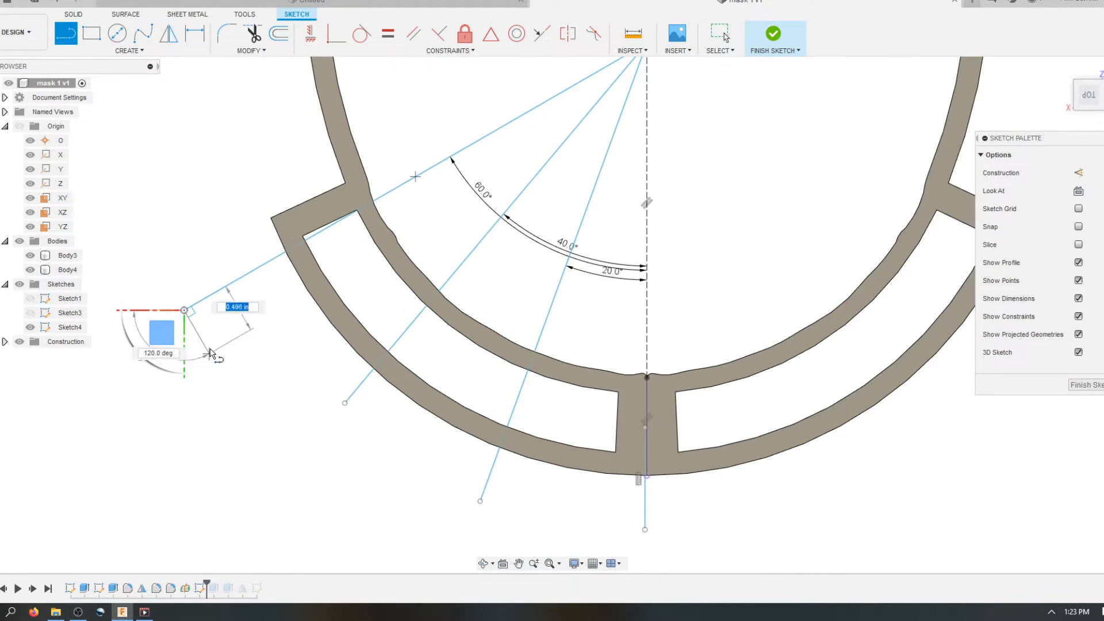
{"action": "left_click", "coordinate": [315, 283]}
{"action": "left_click", "coordinate": [292, 244]}
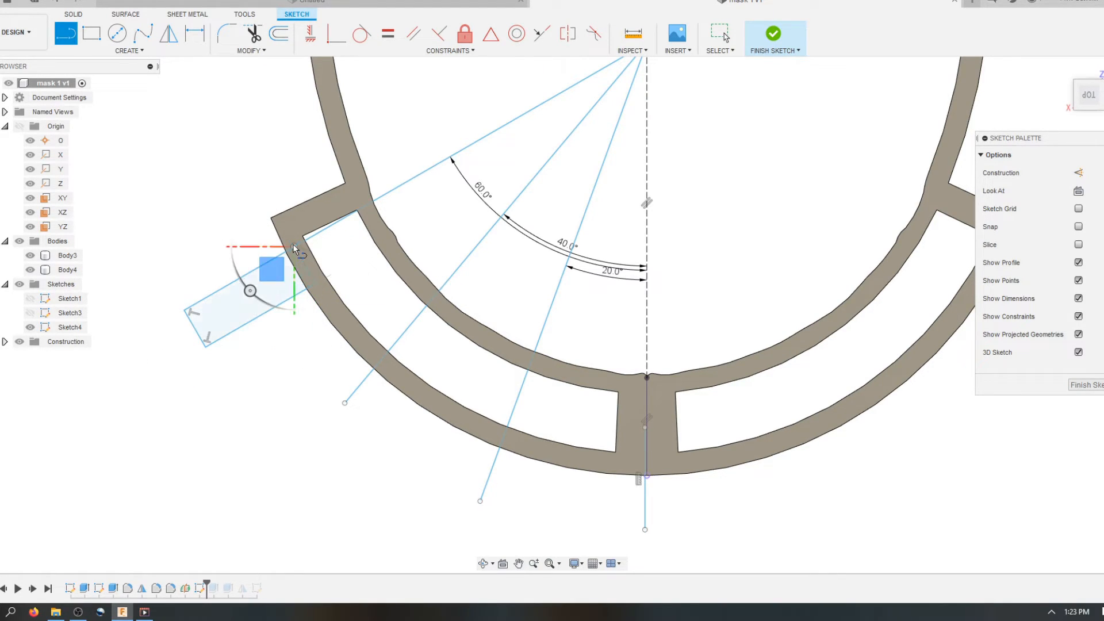
{"action": "key", "text": "Escape"}
Dimension the width of the tab profile on the 60-degree line as 0.25 in
{"action": "key", "text": "d"}
{"action": "left_click", "coordinate": [236, 282]}
{"action": "left_click", "coordinate": [249, 322]}
{"action": "left_click", "coordinate": [175, 348]}
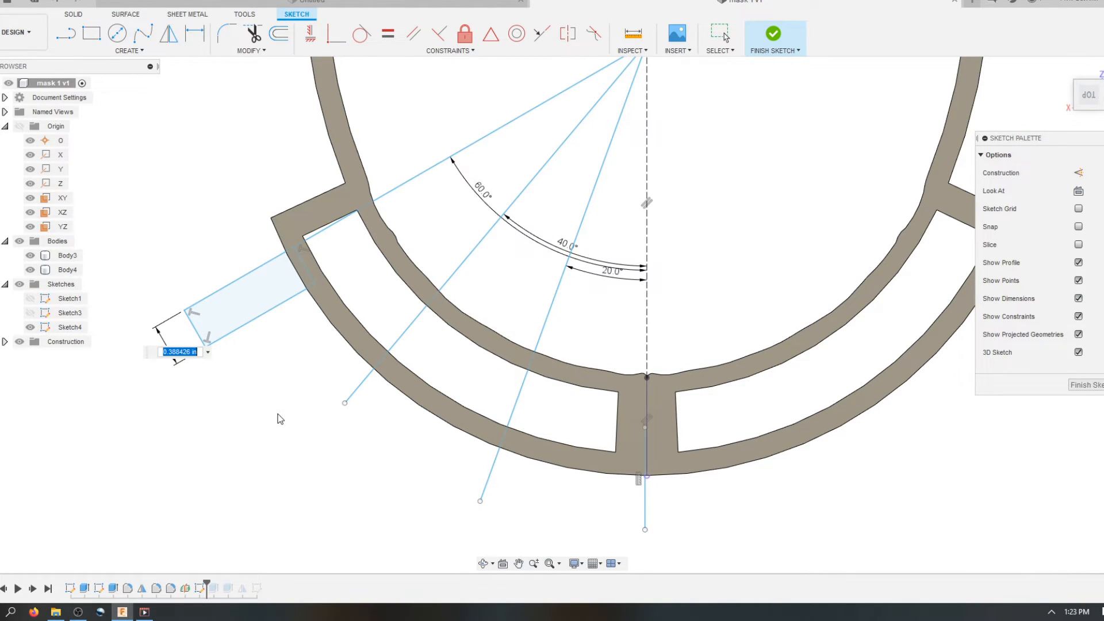
{"action": "type", "text": ".25"}
{"action": "key", "text": "Return"}
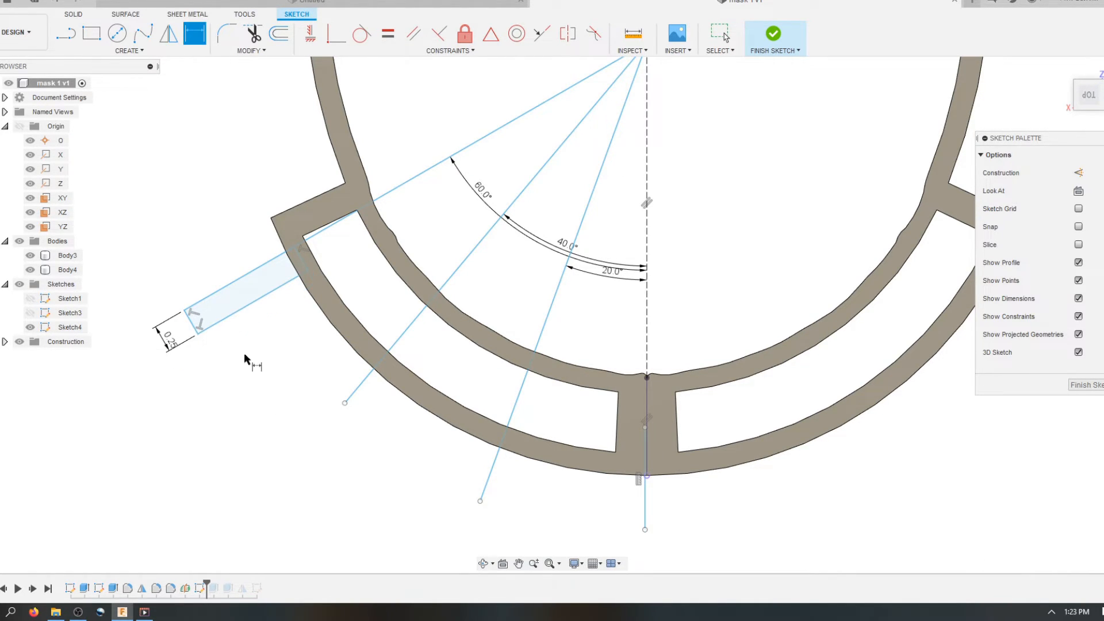
Draw a tab profile about 0.42 in wide from the 40-degree line's outer end, with a perpendicular end, a parallel side and a closing line inside the band
{"action": "left_click", "coordinate": [76, 52]}
{"action": "left_click", "coordinate": [67, 41]}
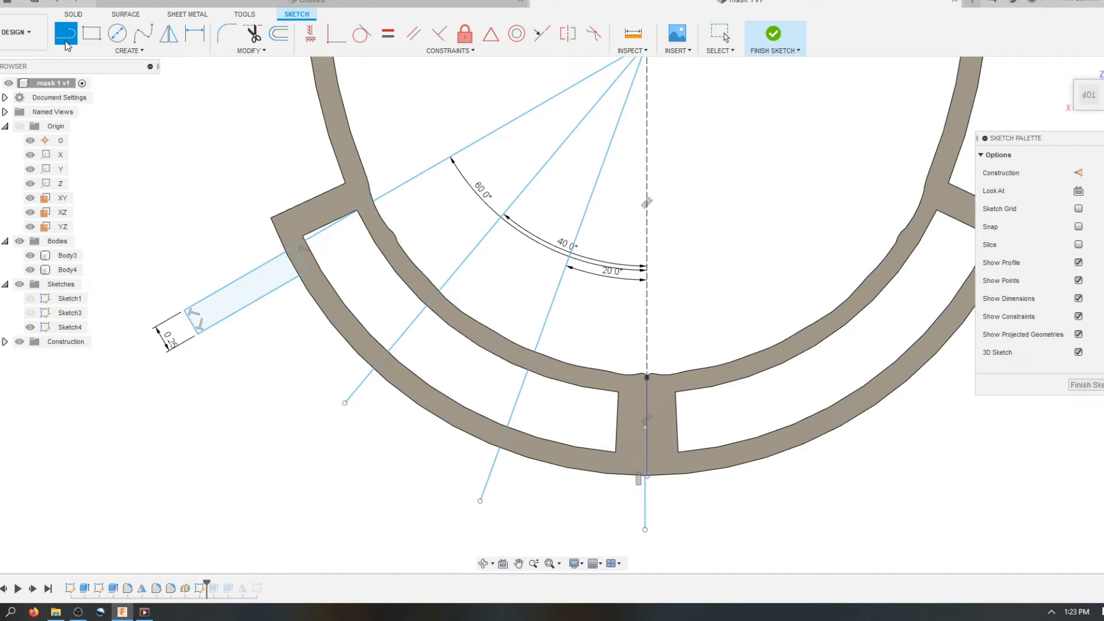
{"action": "left_click", "coordinate": [345, 404]}
{"action": "left_click", "coordinate": [380, 432]}
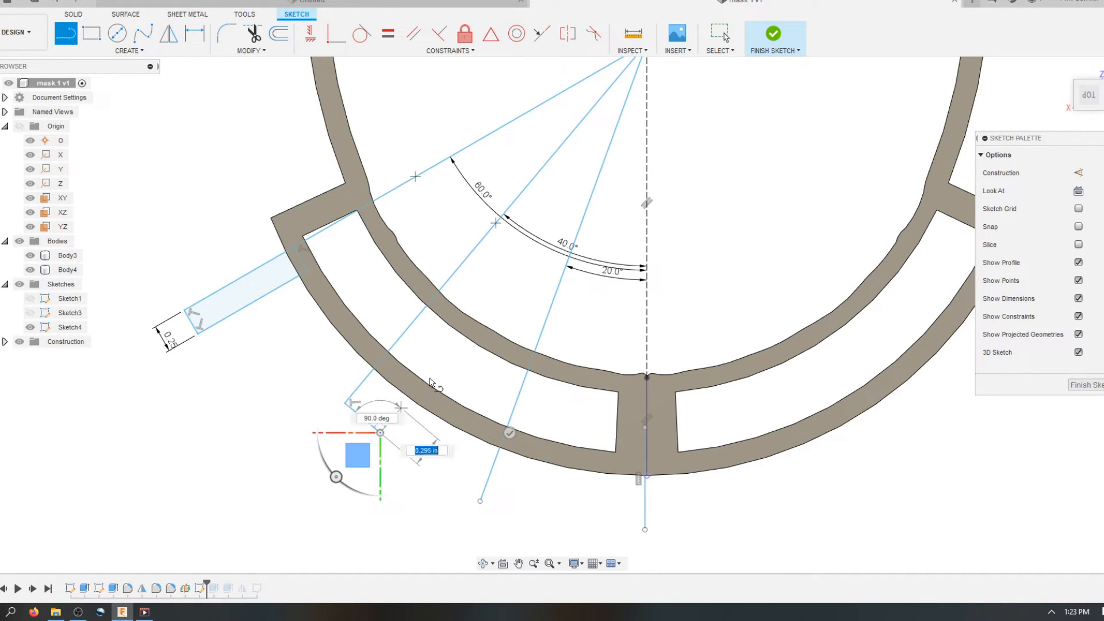
{"action": "left_click", "coordinate": [452, 346]}
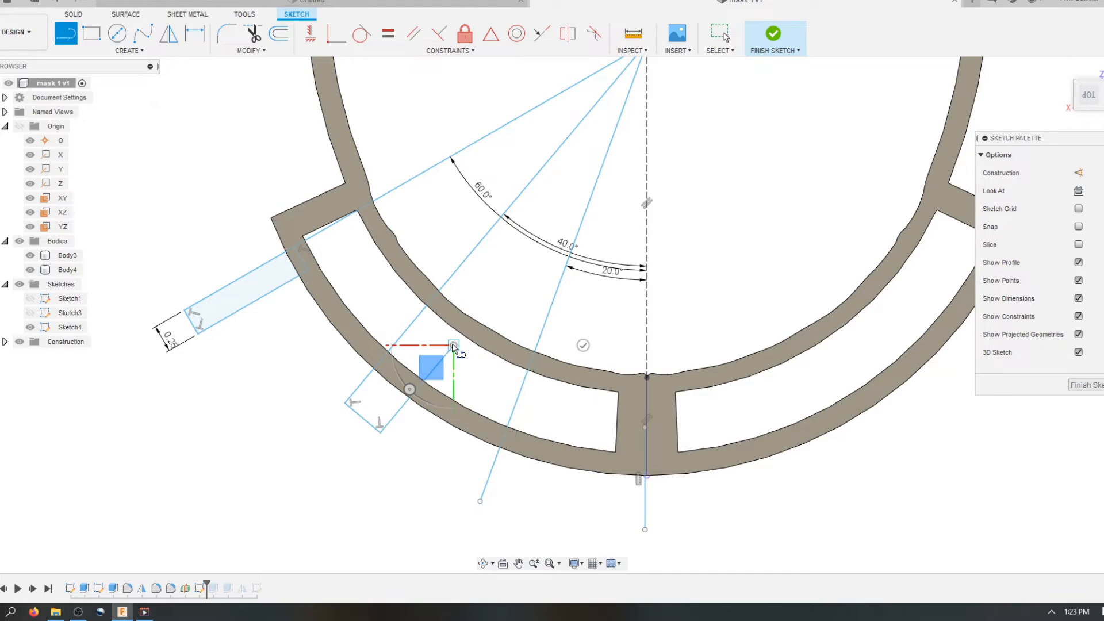
{"action": "left_click", "coordinate": [418, 315]}
Dimension the width of the tab profile on the 40-degree line, linking it to the first tab's width with d36
{"action": "key", "text": "d"}
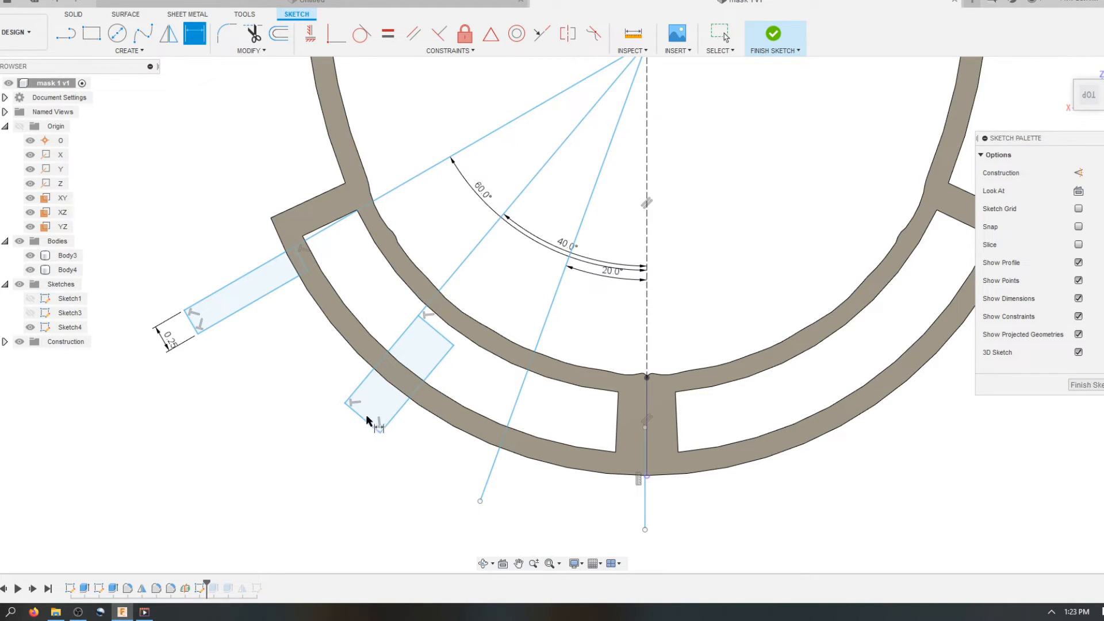
{"action": "left_click", "coordinate": [399, 412]}
{"action": "left_click", "coordinate": [361, 384]}
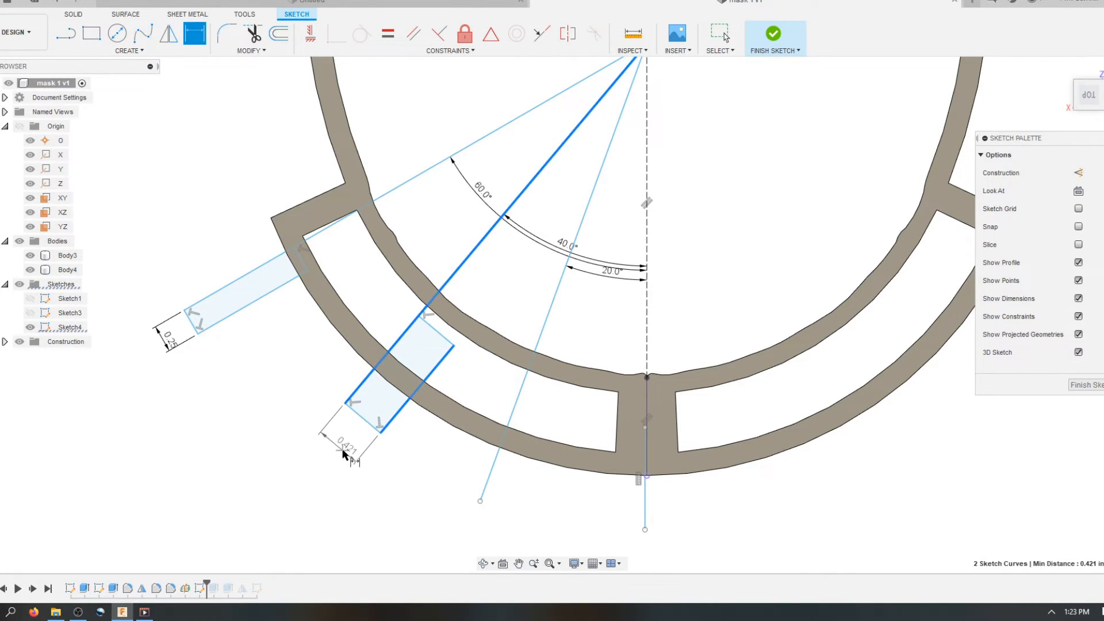
{"action": "left_click", "coordinate": [344, 453]}
{"action": "type", "text": "d36"}
{"action": "key", "text": "Return"}
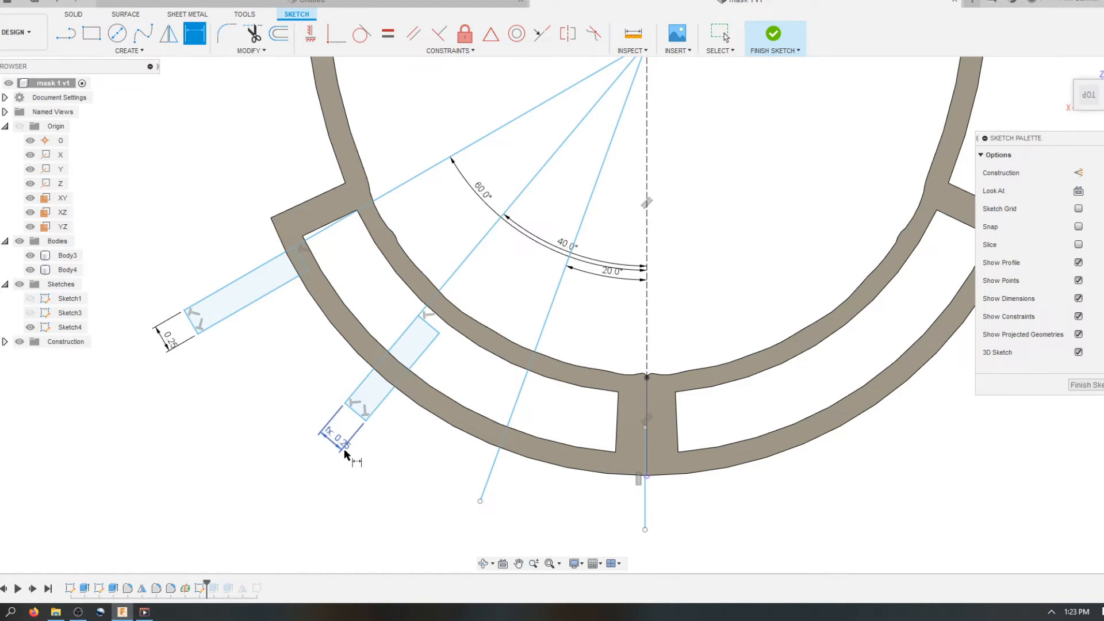
{"action": "left_click", "coordinate": [90, 33]}
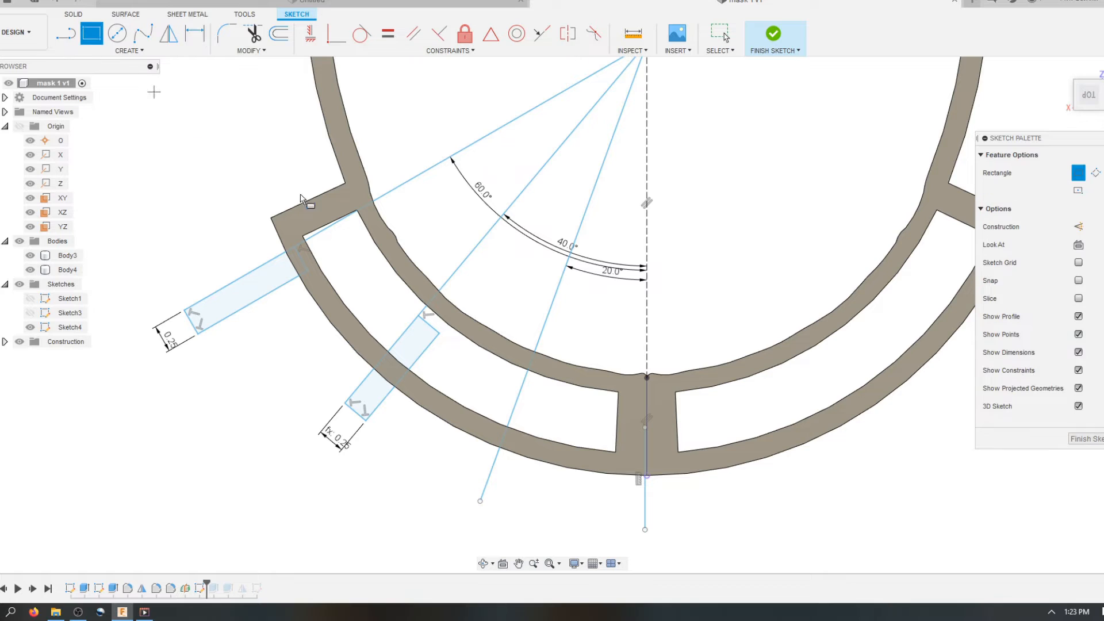
{"action": "left_click", "coordinate": [480, 492]}
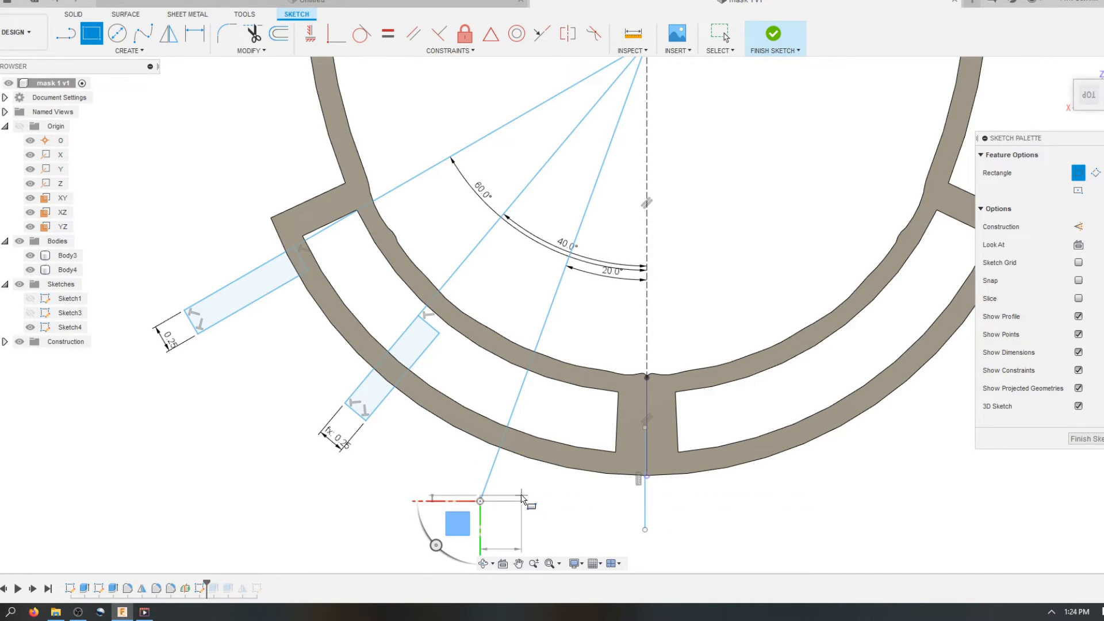
{"action": "key", "text": "Escape"}
Draw a closed tab profile about 0.33 in wide from the 20-degree line's outer end, crossing the band's outer wall
{"action": "key", "text": "l"}
{"action": "left_click", "coordinate": [514, 514]}
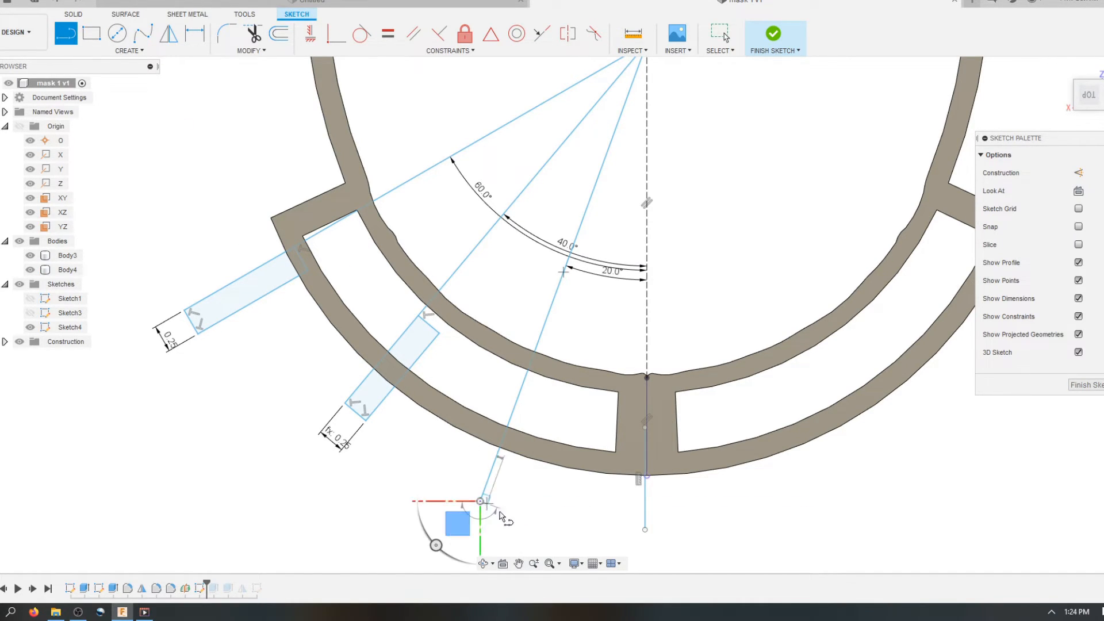
{"action": "left_click", "coordinate": [545, 426]}
{"action": "left_click", "coordinate": [513, 411]}
{"action": "key", "text": "Escape"}
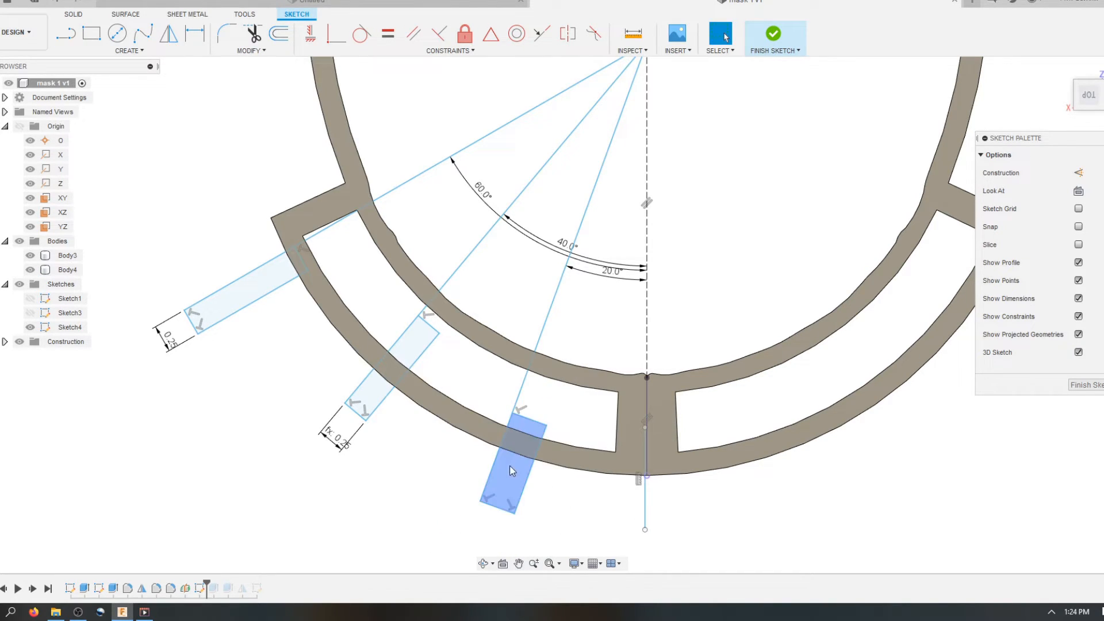
Dimension the width of the tab profile on the 20-degree line as 0.25 in
{"action": "key", "text": "d"}
{"action": "left_click", "coordinate": [485, 489]}
{"action": "left_click", "coordinate": [522, 484]}
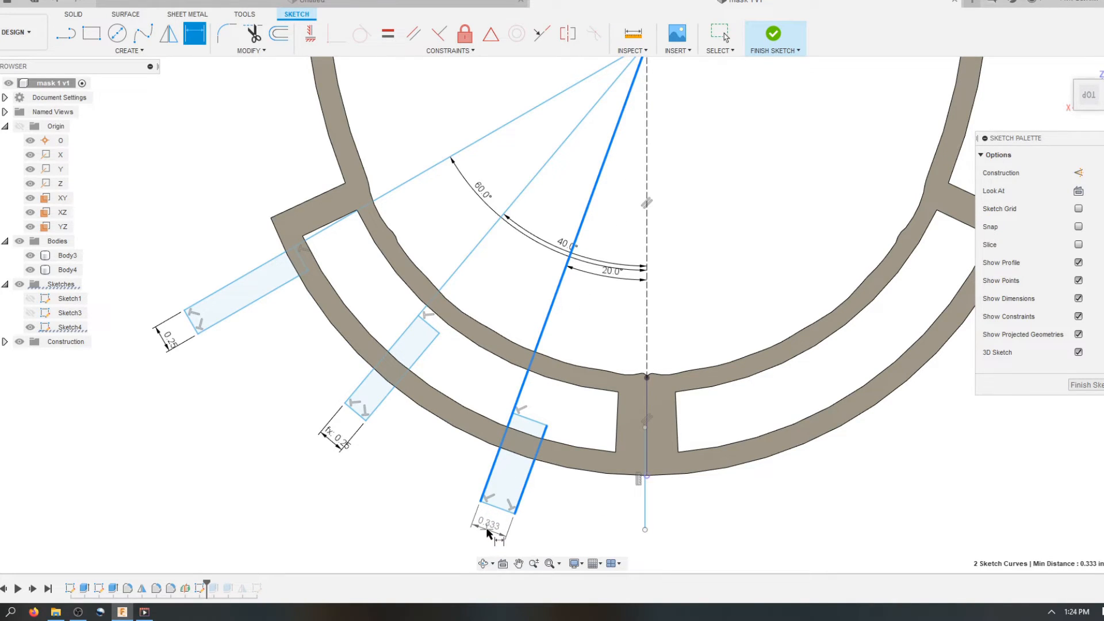
{"action": "left_click", "coordinate": [487, 532]}
{"action": "type", "text": ".25"}
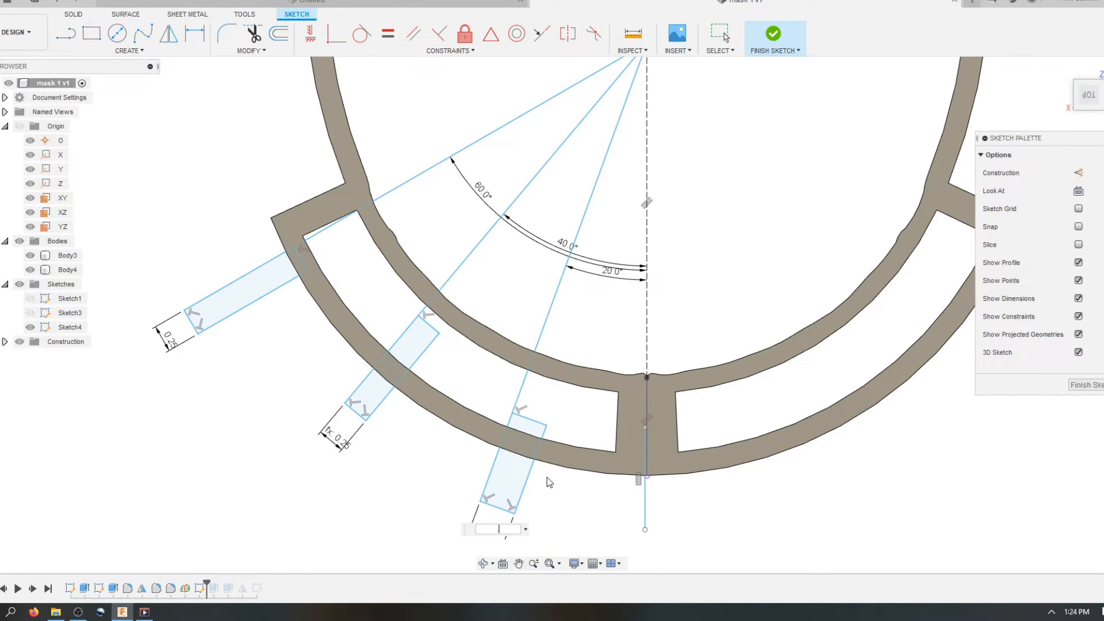
{"action": "key", "text": "Return"}
{"action": "scroll", "coordinate": [489, 402], "scroll_direction": "down", "scroll_amount": 3}
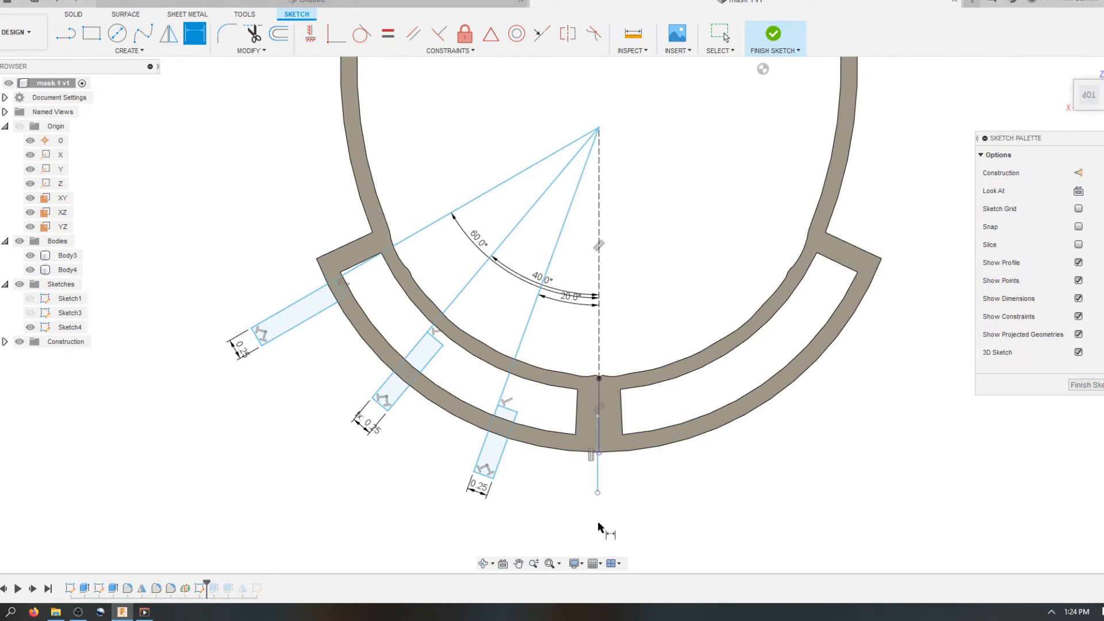
{"action": "scroll", "coordinate": [593, 486], "scroll_direction": "up", "scroll_amount": 2}
{"action": "key", "text": "Escape"}
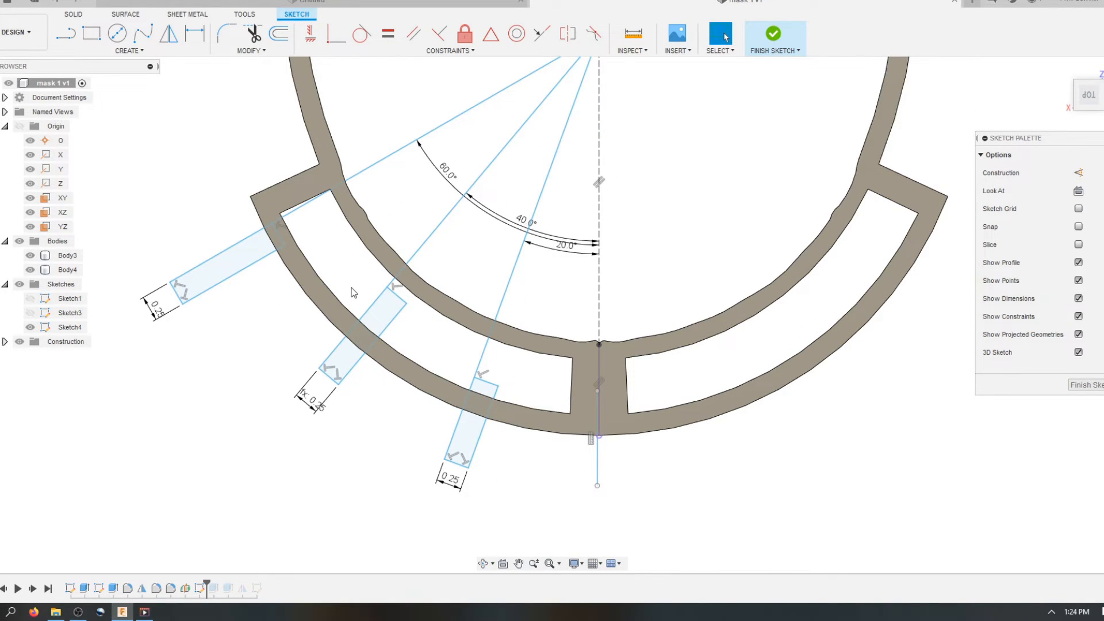
Shorten the three tab profiles by moving their outer end lines closer to the band's outer wall
{"action": "scroll", "coordinate": [283, 291], "scroll_direction": "down", "scroll_amount": 2}
{"action": "scroll", "coordinate": [189, 324], "scroll_direction": "up", "scroll_amount": 3}
{"action": "left_click_drag", "start_coordinate": [161, 294], "coordinate": [231, 264]}
{"action": "left_click", "coordinate": [278, 329]}
{"action": "left_click_drag", "start_coordinate": [332, 391], "coordinate": [338, 382]}
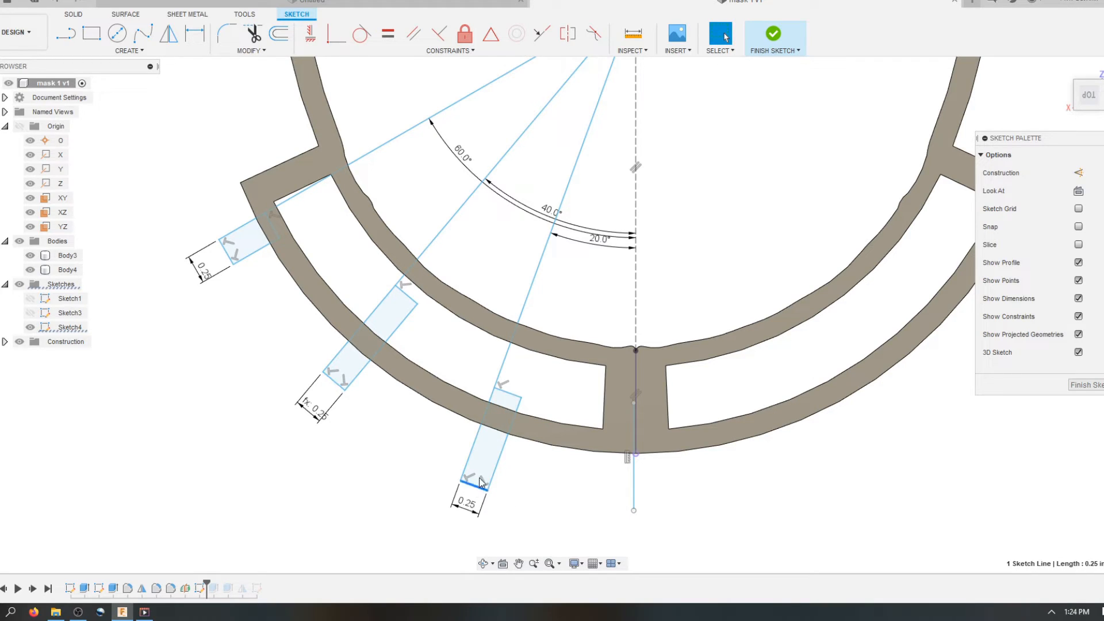
{"action": "left_click_drag", "start_coordinate": [482, 490], "coordinate": [485, 454]}
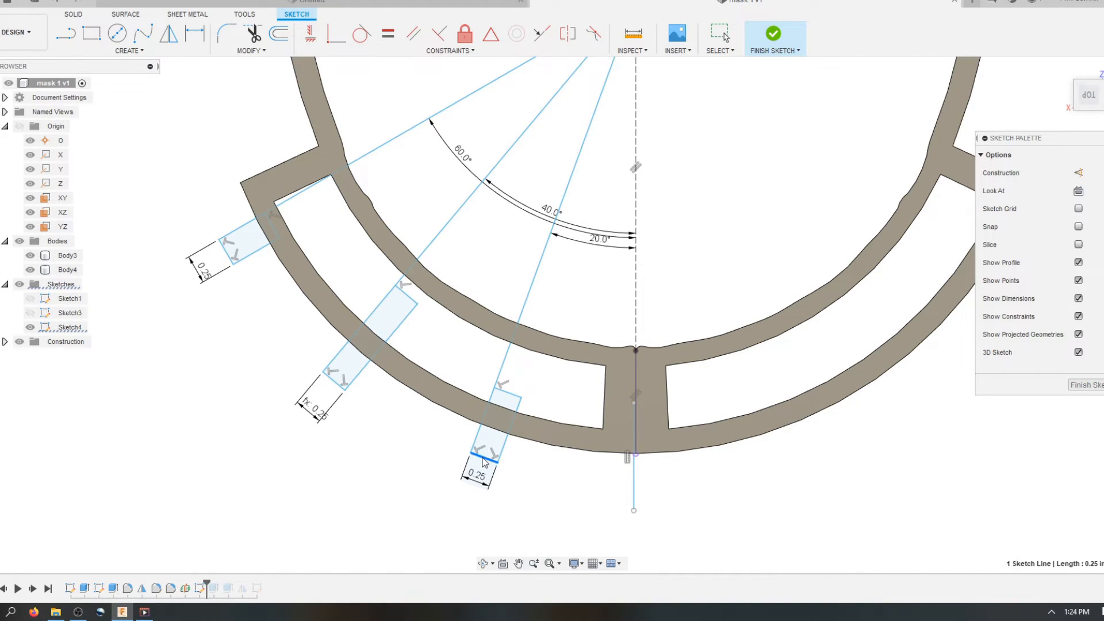
{"action": "left_click_drag", "start_coordinate": [483, 458], "coordinate": [482, 467]}
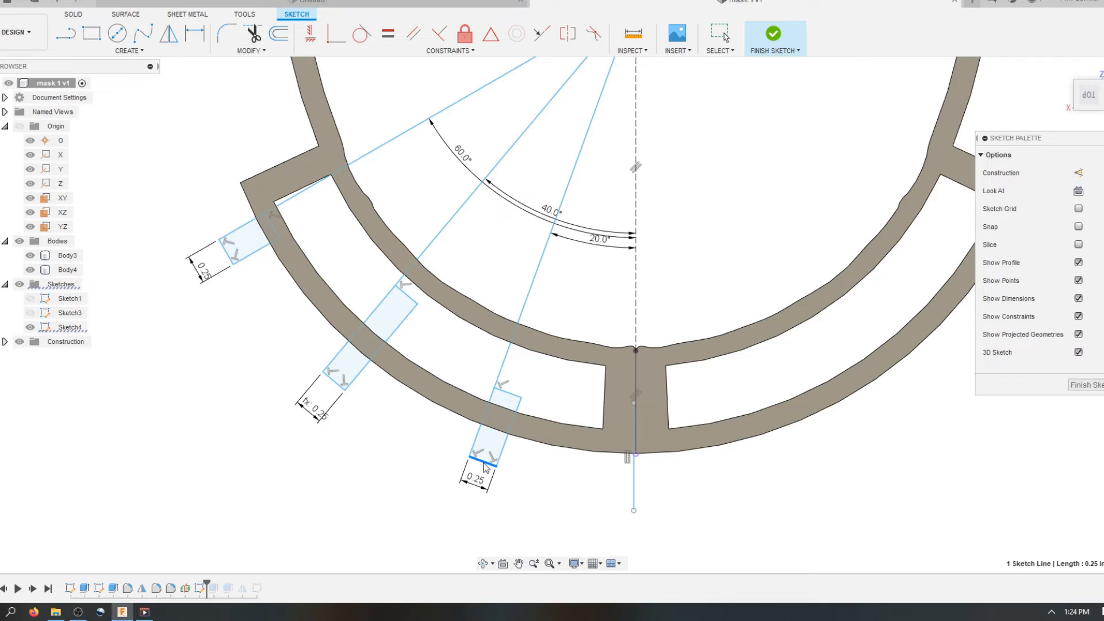
{"action": "left_click", "coordinate": [568, 481]}
Move the inner closing lines of the 40-degree and 20-degree tab profiles outward so they lie within the band's outer wall
{"action": "scroll", "coordinate": [451, 384], "scroll_direction": "down", "scroll_amount": 3}
{"action": "scroll", "coordinate": [595, 483], "scroll_direction": "up", "scroll_amount": 1}
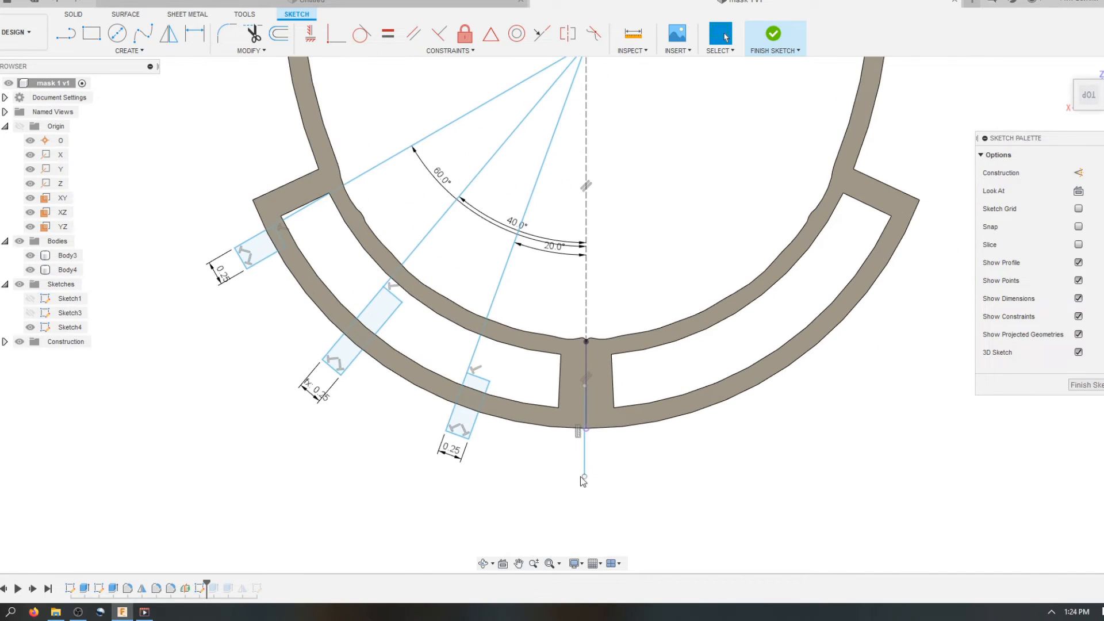
{"action": "scroll", "coordinate": [441, 364], "scroll_direction": "up", "scroll_amount": 1}
{"action": "left_click", "coordinate": [345, 311]}
{"action": "left_click_drag", "start_coordinate": [348, 315], "coordinate": [353, 327]}
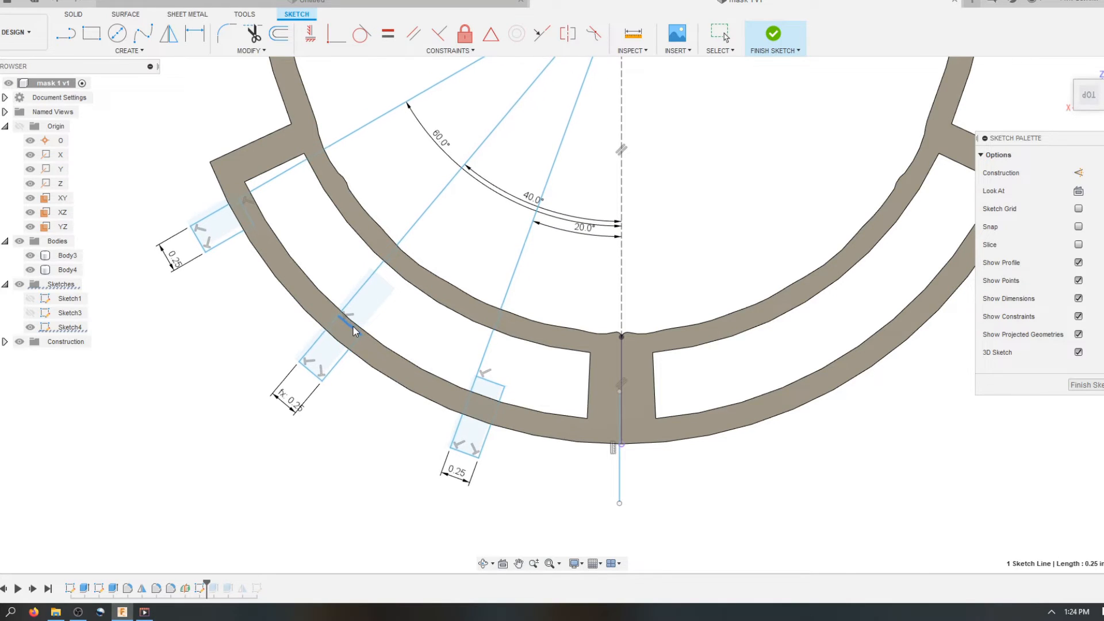
{"action": "scroll", "coordinate": [401, 332], "scroll_direction": "down", "scroll_amount": 2}
{"action": "scroll", "coordinate": [290, 257], "scroll_direction": "up", "scroll_amount": 2}
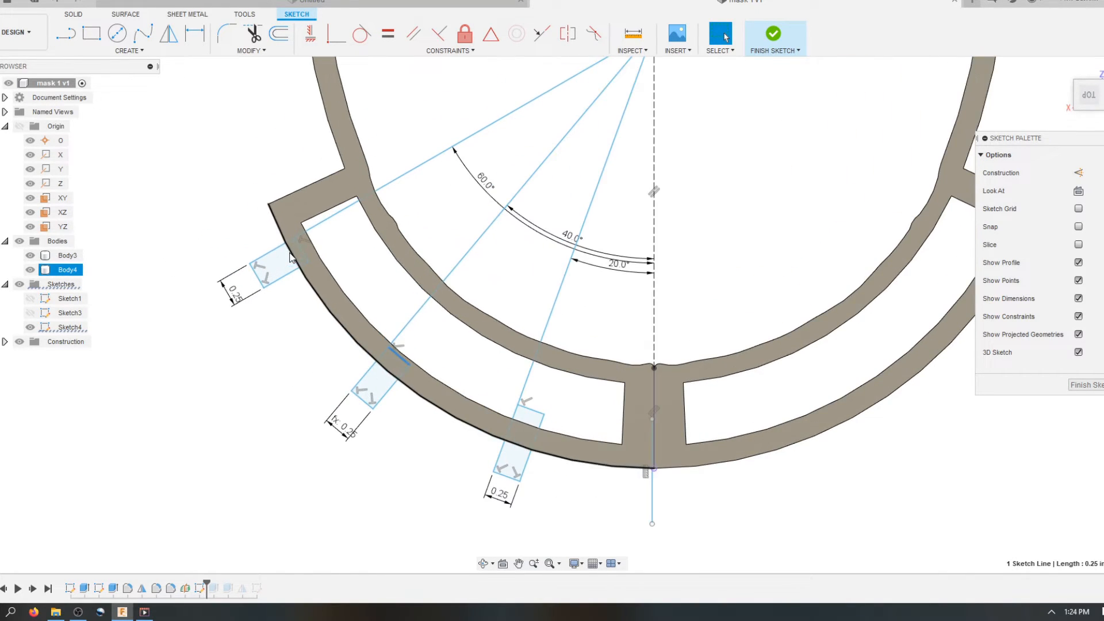
{"action": "left_click_drag", "start_coordinate": [529, 411], "coordinate": [523, 432]}
{"action": "left_click", "coordinate": [412, 449]}
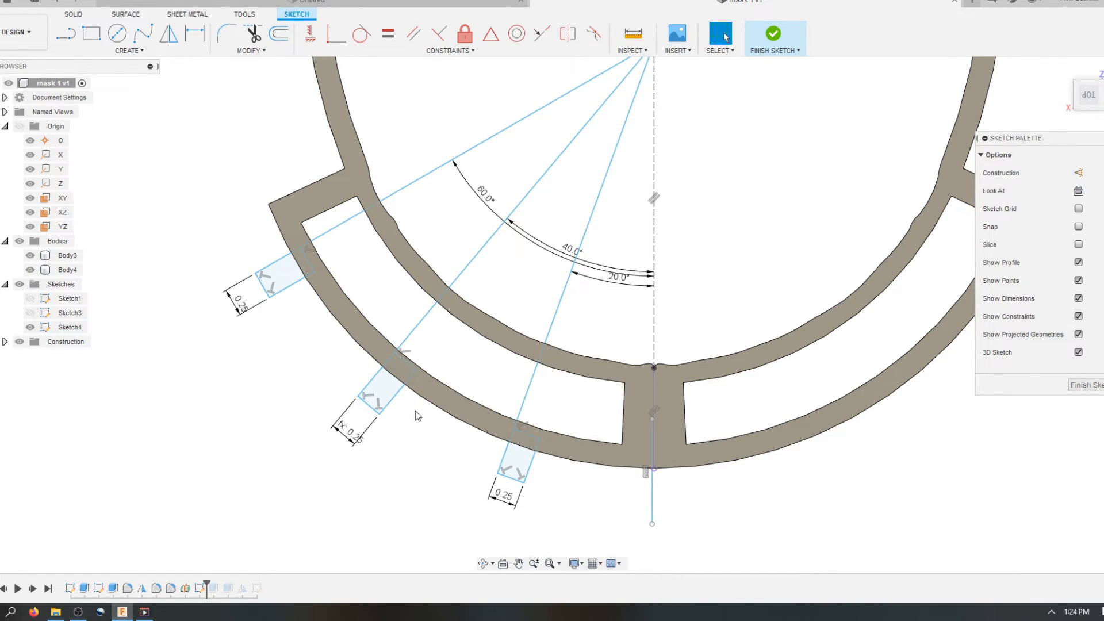
{"action": "scroll", "coordinate": [401, 391], "scroll_direction": "down", "scroll_amount": 2}
{"action": "scroll", "coordinate": [548, 470], "scroll_direction": "up", "scroll_amount": 1}
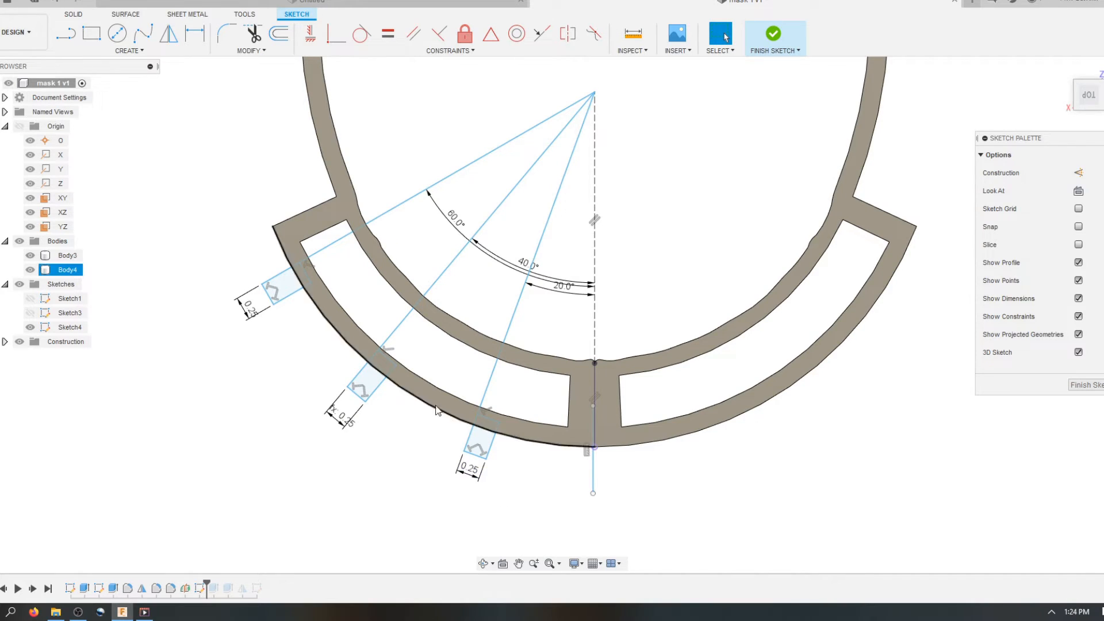
{"action": "scroll", "coordinate": [284, 278], "scroll_direction": "up", "scroll_amount": 2}
{"action": "left_click", "coordinate": [268, 305]}
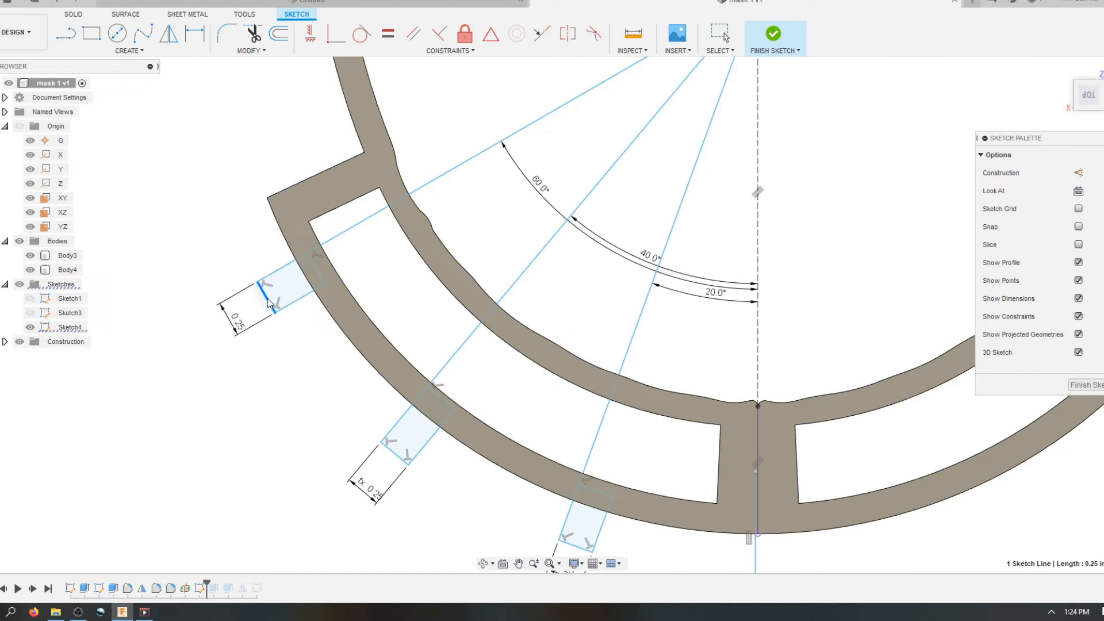
{"action": "key", "text": "Escape"}
{"action": "scroll", "coordinate": [316, 360], "scroll_direction": "down", "scroll_amount": 3}
{"action": "scroll", "coordinate": [513, 468], "scroll_direction": "up", "scroll_amount": 1}
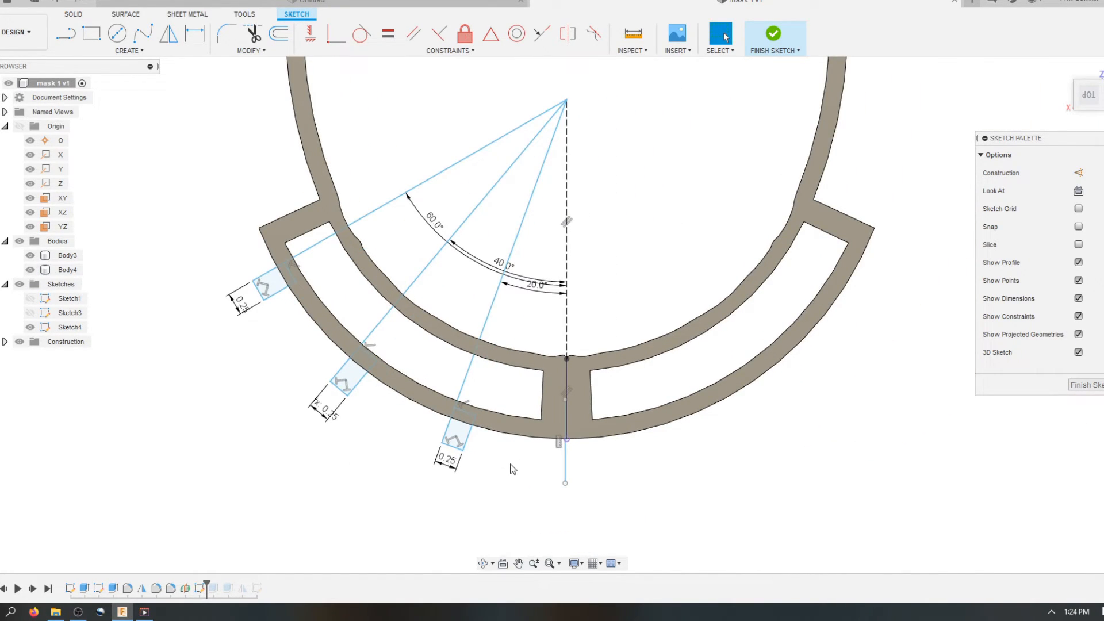
Finish the sketch and revolve the 20-degree tab profile 360 degrees around its slanted line, joining it to the band
{"action": "left_click", "coordinate": [777, 35]}
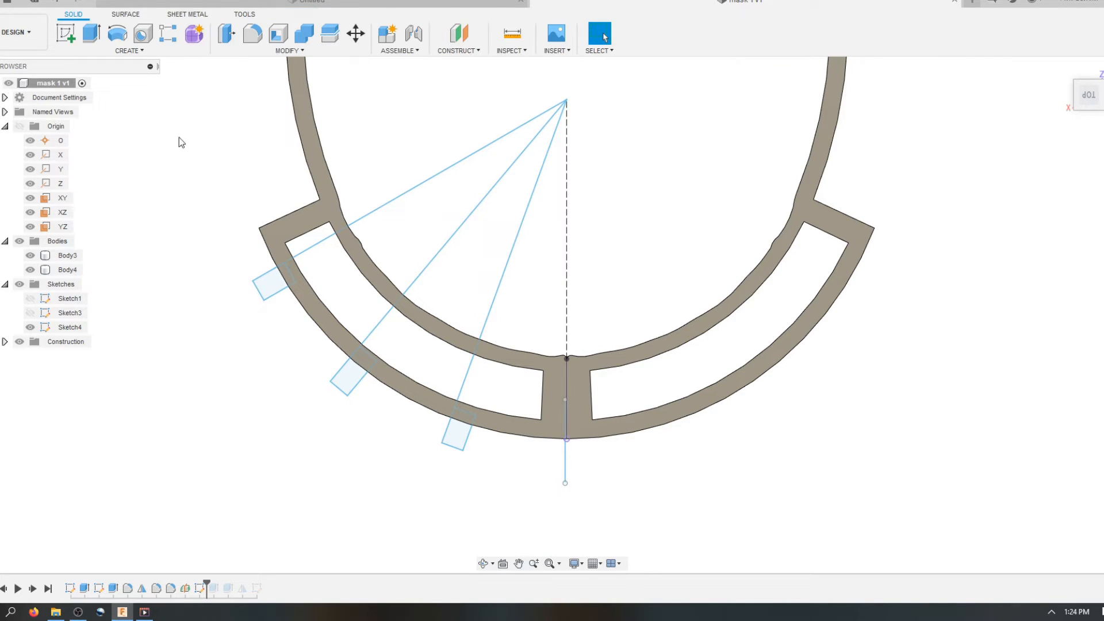
{"action": "left_click", "coordinate": [126, 50]}
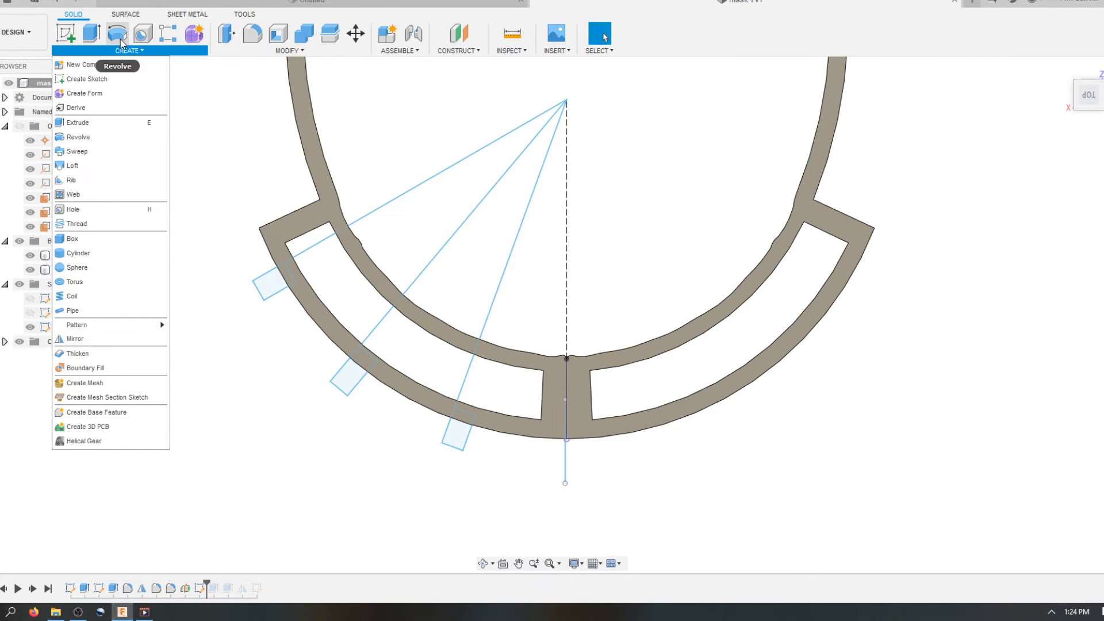
{"action": "left_click", "coordinate": [121, 42]}
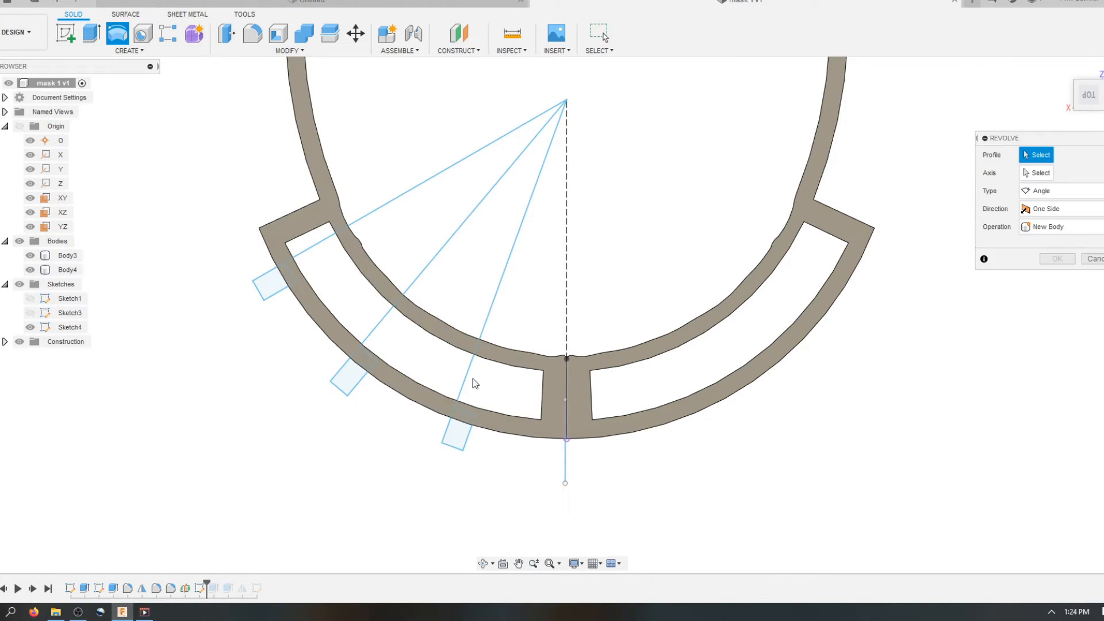
{"action": "left_click", "coordinate": [458, 433]}
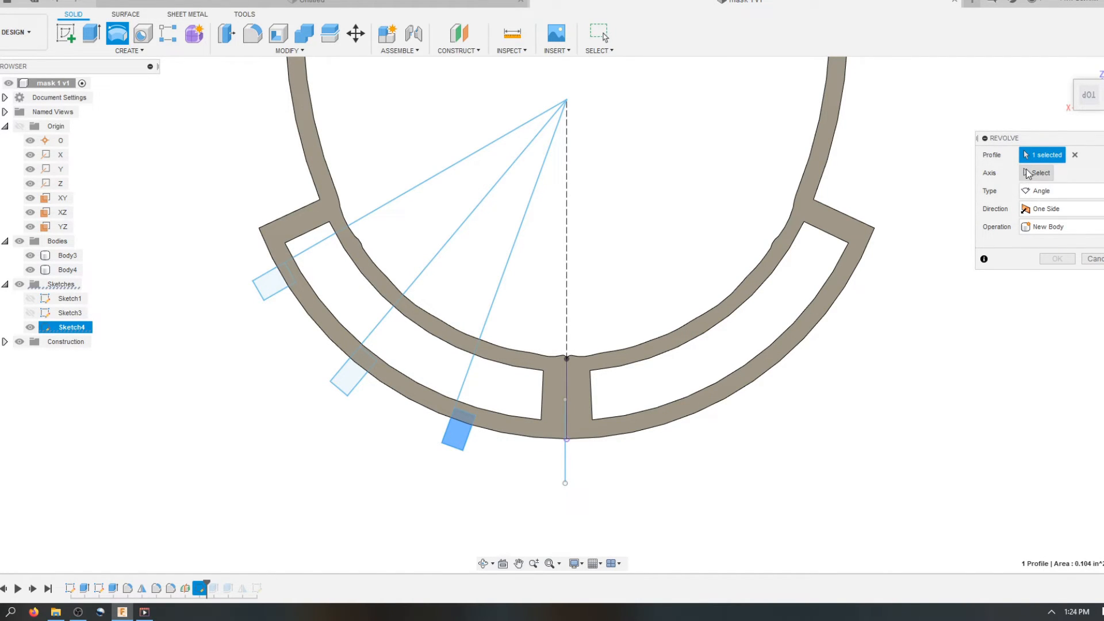
{"action": "left_click", "coordinate": [1028, 174]}
{"action": "left_click", "coordinate": [468, 380]}
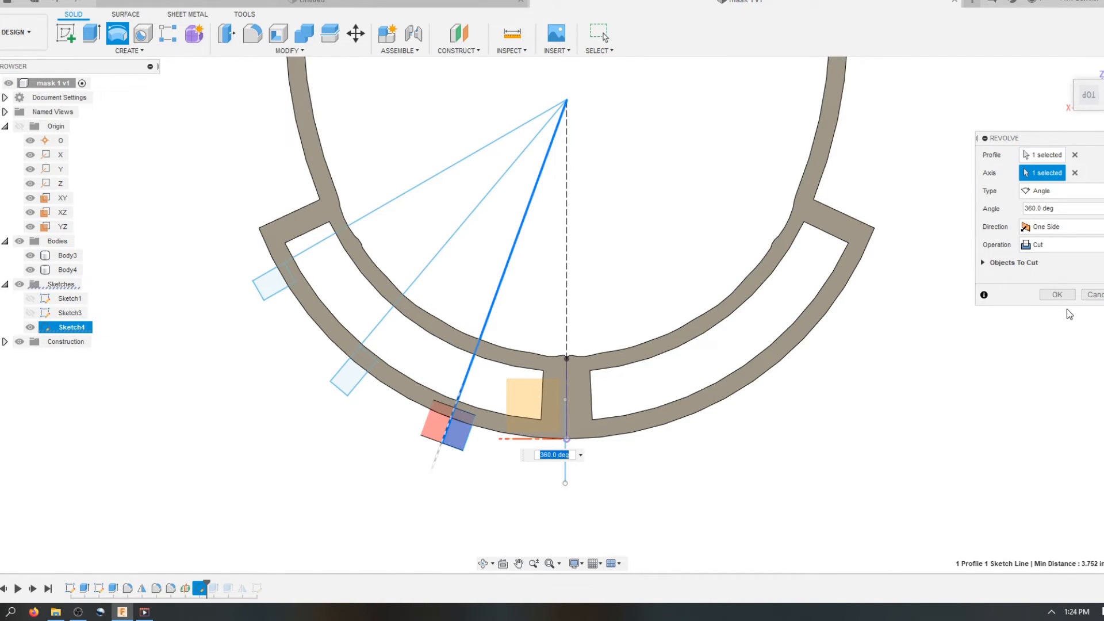
{"action": "left_click", "coordinate": [1053, 245]}
{"action": "left_click", "coordinate": [1053, 262]}
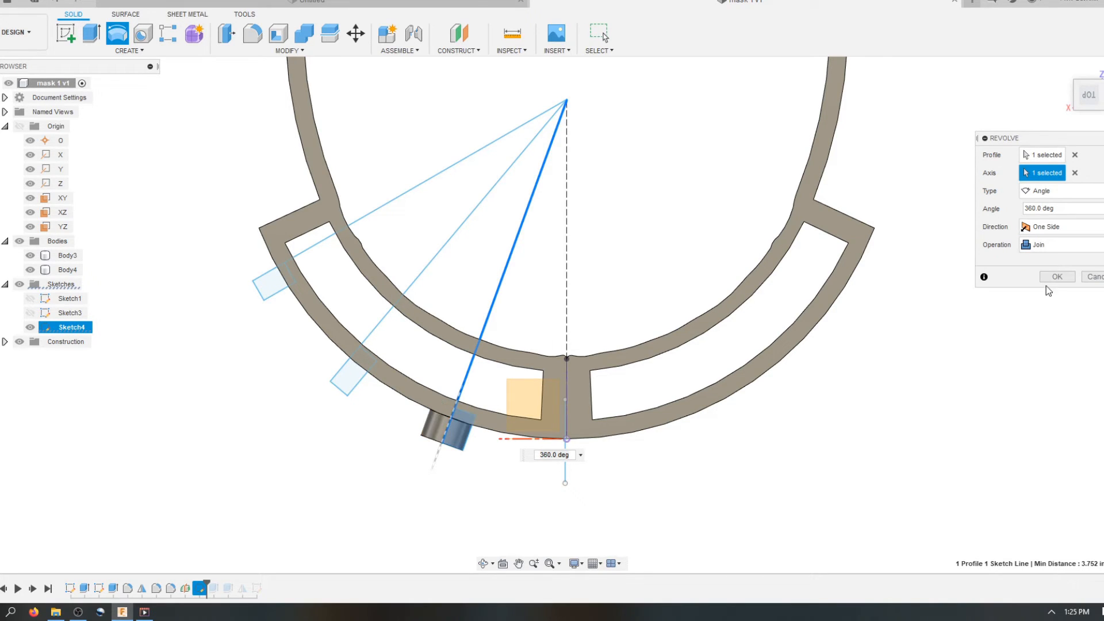
{"action": "left_click", "coordinate": [1057, 277]}
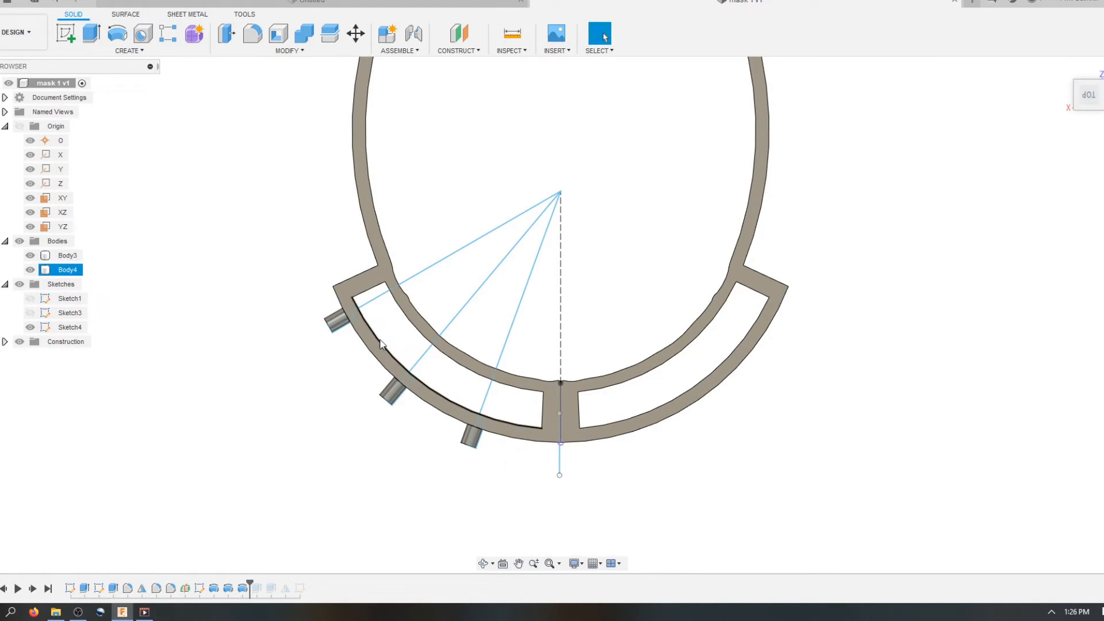
Mirror the three revolved peg features across the YZ plane onto the other half of the headband
{"action": "scroll", "coordinate": [585, 368], "scroll_direction": "up", "scroll_amount": 2}
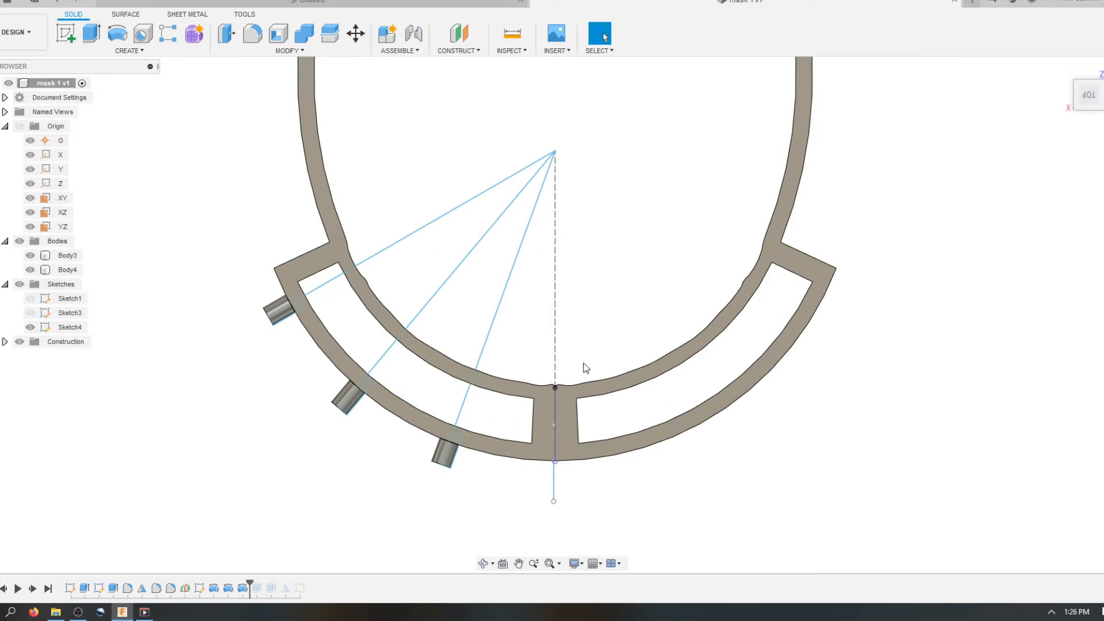
{"action": "left_click", "coordinate": [171, 55]}
{"action": "left_click", "coordinate": [134, 349]}
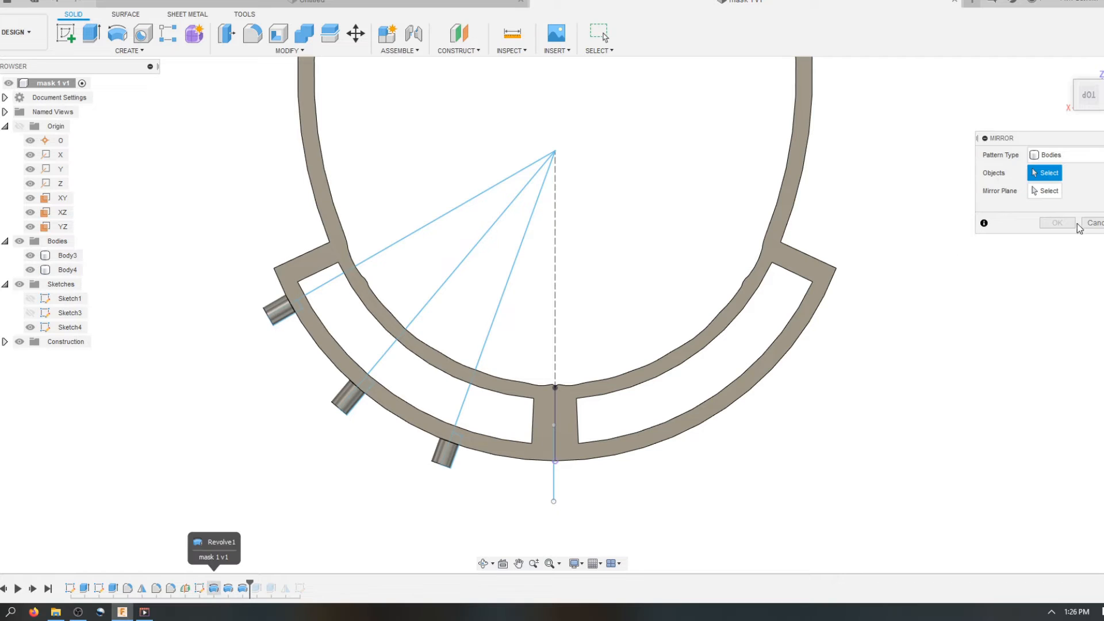
{"action": "left_click", "coordinate": [1075, 156]}
{"action": "left_click", "coordinate": [1058, 200]}
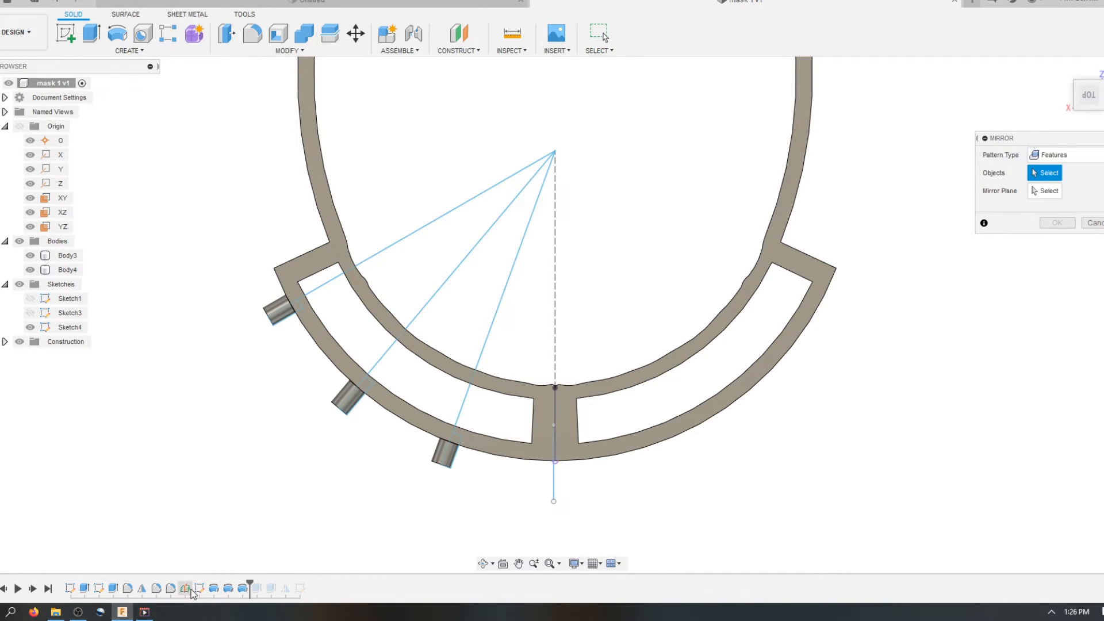
{"action": "left_click", "coordinate": [220, 591]}
{"action": "left_click", "coordinate": [228, 588], "text": "ctrl"}
{"action": "left_click", "coordinate": [242, 588], "text": "ctrl"}
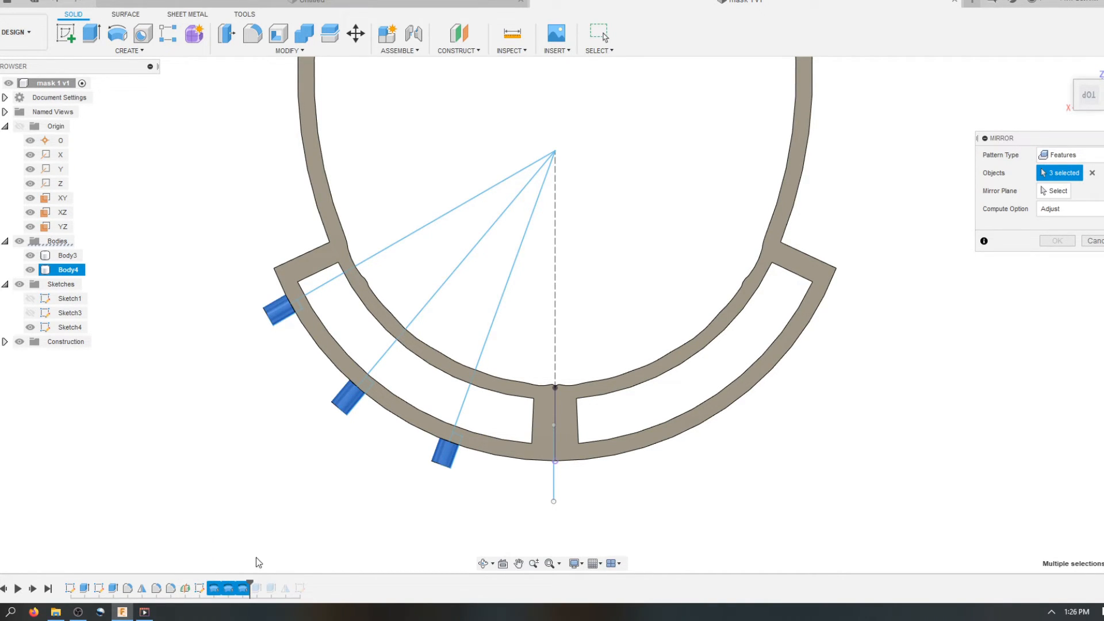
{"action": "left_click", "coordinate": [1056, 191]}
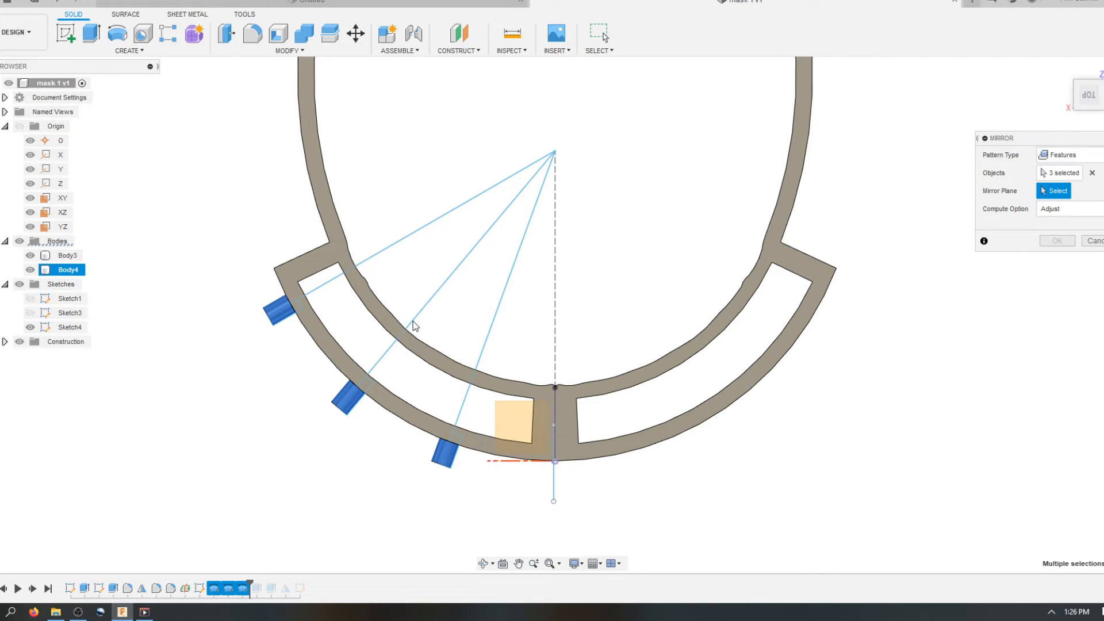
{"action": "scroll", "coordinate": [920, 215], "scroll_direction": "down", "scroll_amount": 2}
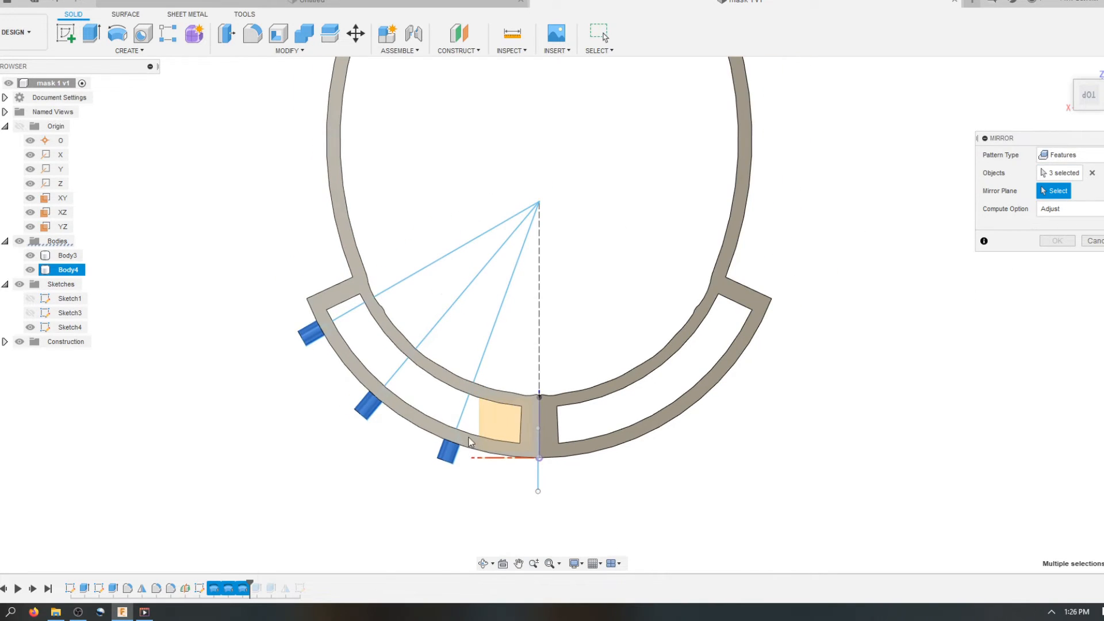
{"action": "left_click", "coordinate": [1091, 111]}
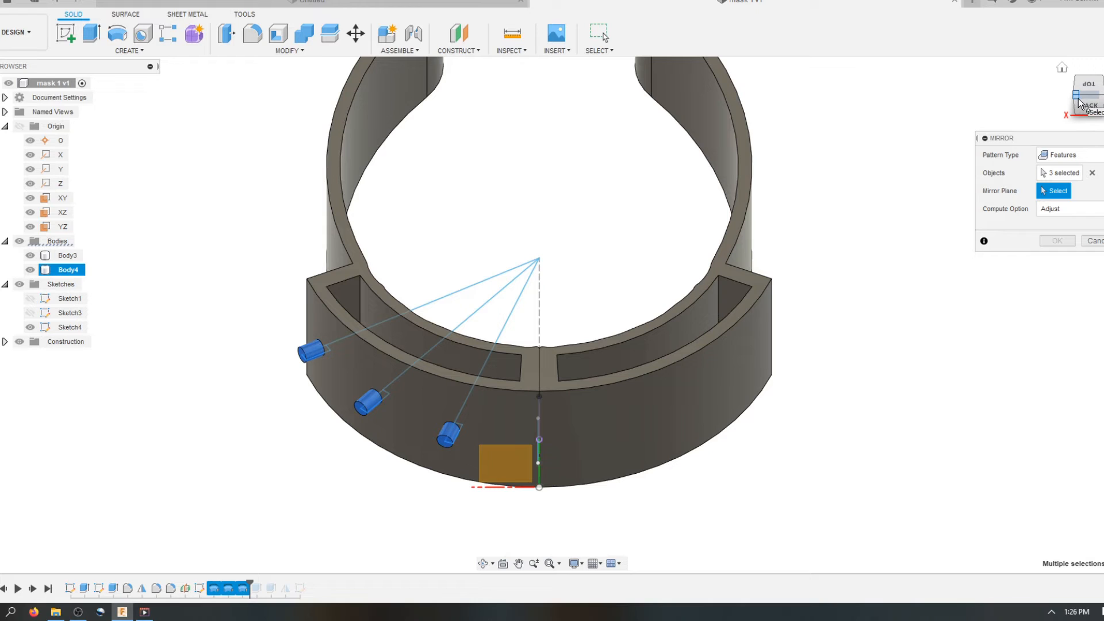
{"action": "left_click", "coordinate": [1079, 101]}
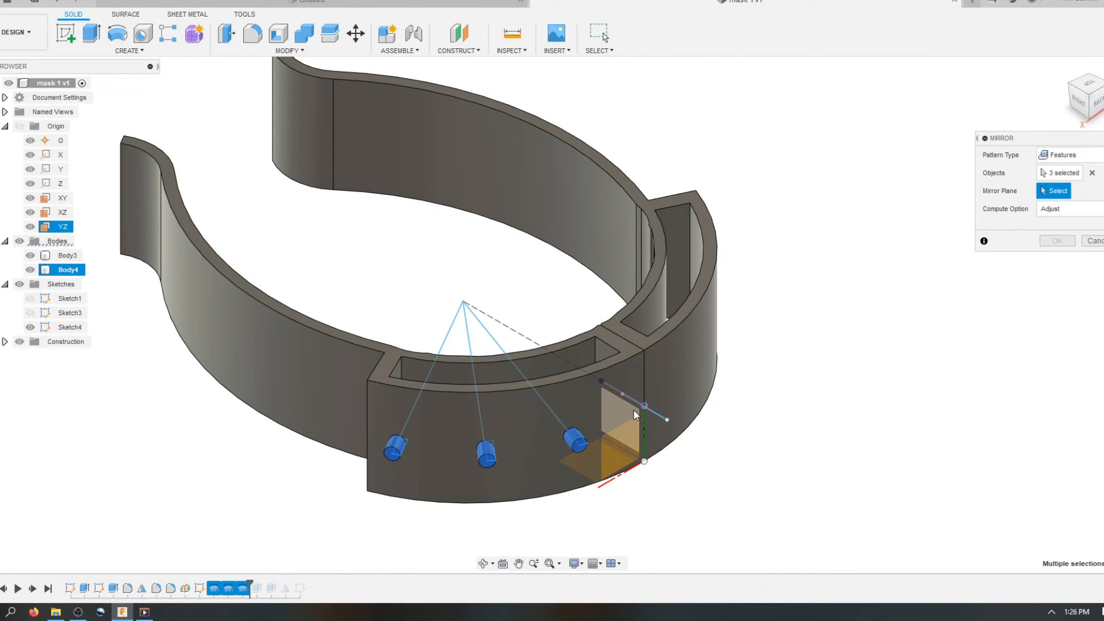
{"action": "left_click", "coordinate": [633, 409]}
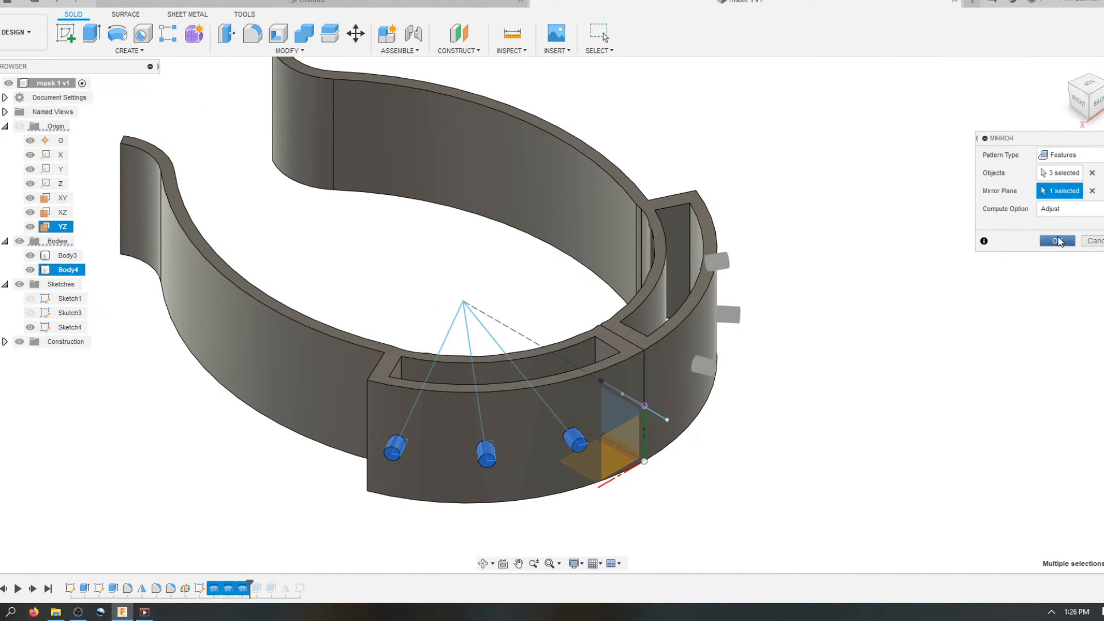
{"action": "left_click", "coordinate": [1057, 240]}
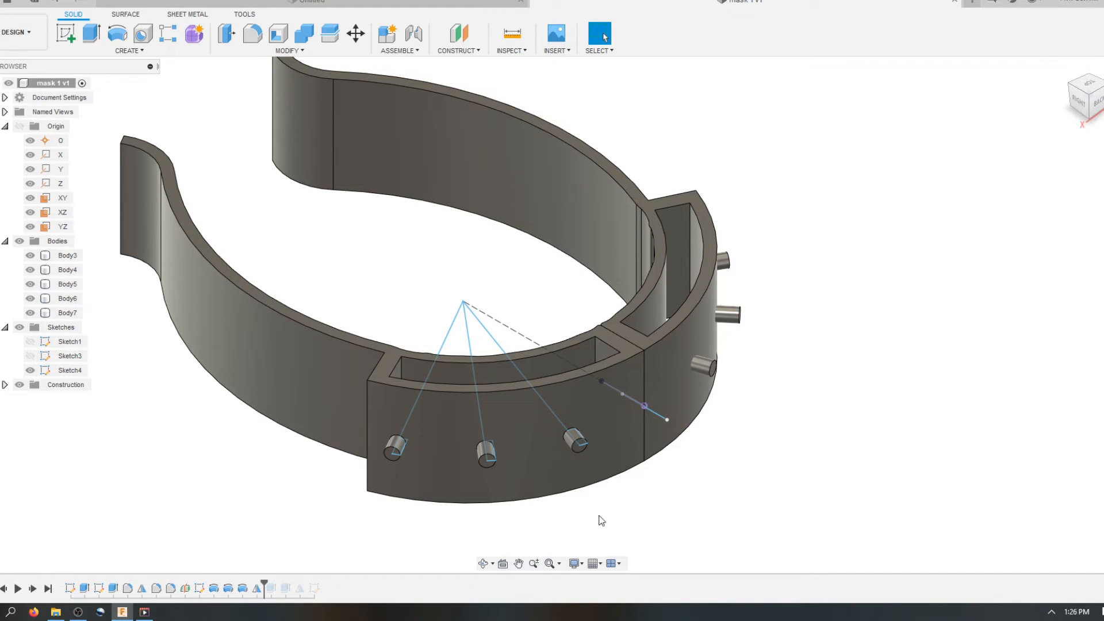
Start a fillet with six vertical edges on the original-peg half: the two outer edges of the stepped end and the slot's four corners
{"action": "left_click", "coordinate": [484, 565]}
{"action": "left_click_drag", "start_coordinate": [526, 435], "coordinate": [625, 429]}
{"action": "key", "text": "Escape"}
{"action": "left_click", "coordinate": [488, 565]}
{"action": "scroll", "coordinate": [616, 397], "scroll_direction": "up", "scroll_amount": 3}
{"action": "key", "text": "Escape"}
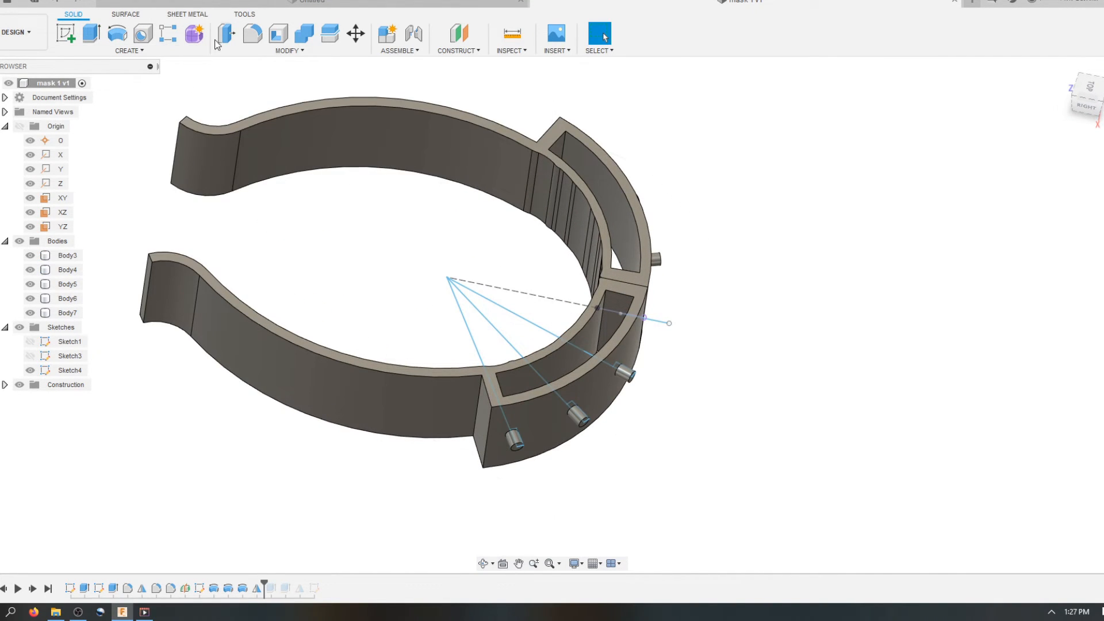
{"action": "left_click", "coordinate": [250, 35]}
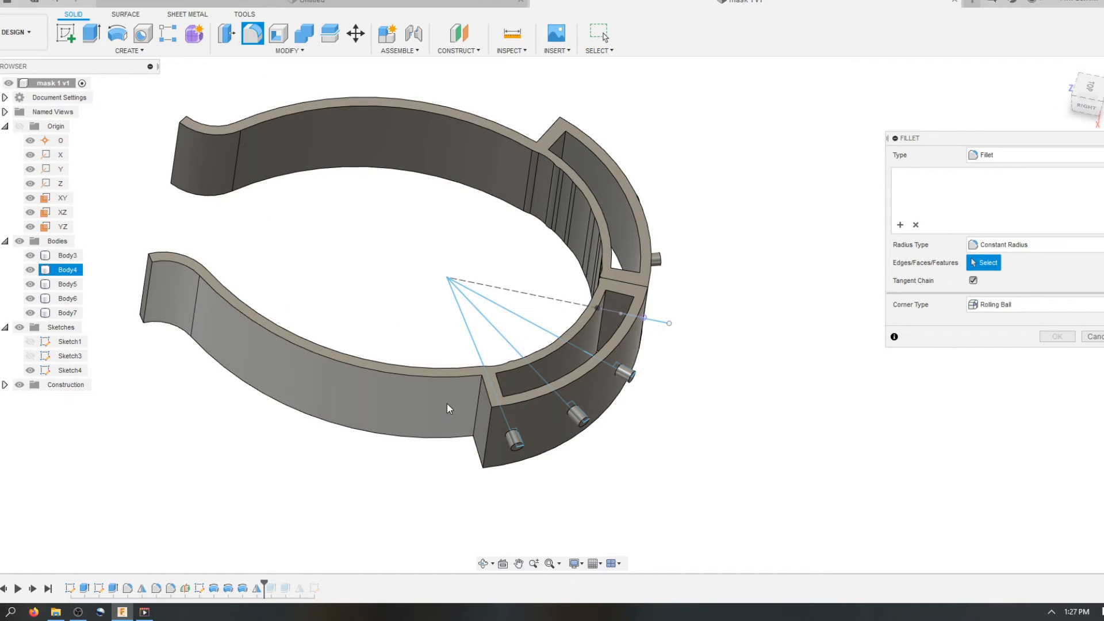
{"action": "left_click", "coordinate": [477, 400]}
{"action": "left_click", "coordinate": [488, 427]}
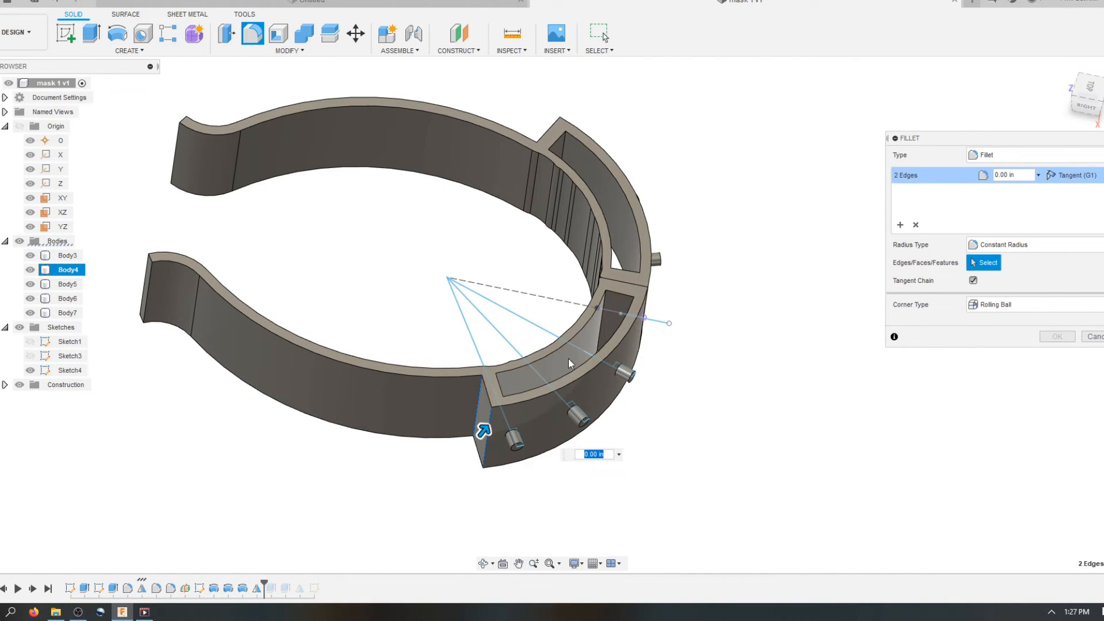
{"action": "scroll", "coordinate": [662, 286], "scroll_direction": "up", "scroll_amount": 3}
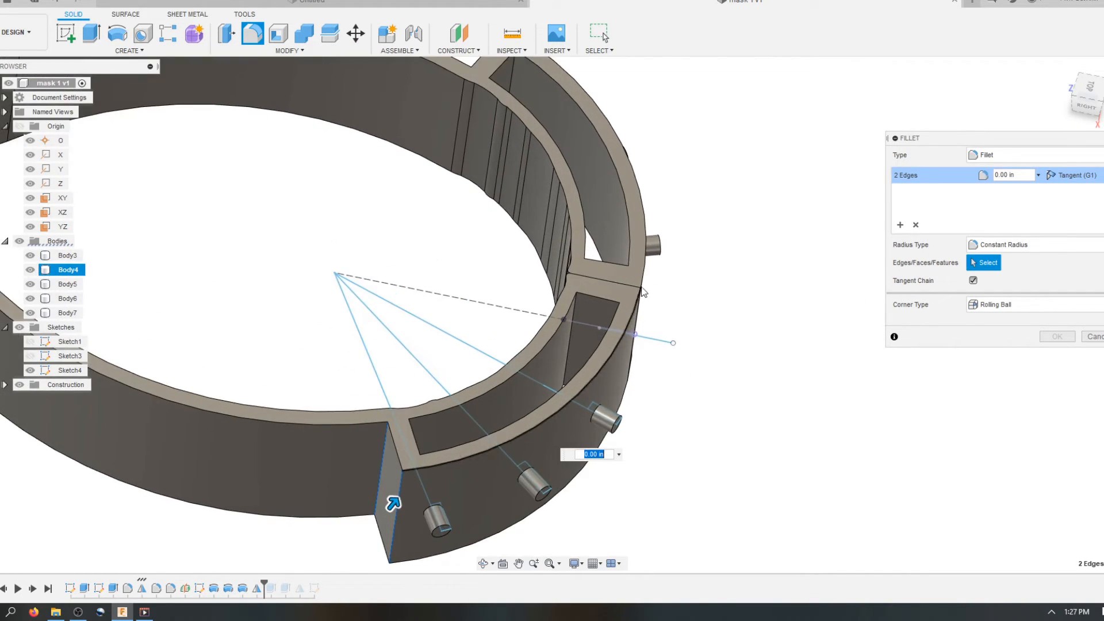
{"action": "left_click", "coordinate": [570, 333]}
{"action": "left_click", "coordinate": [617, 326]}
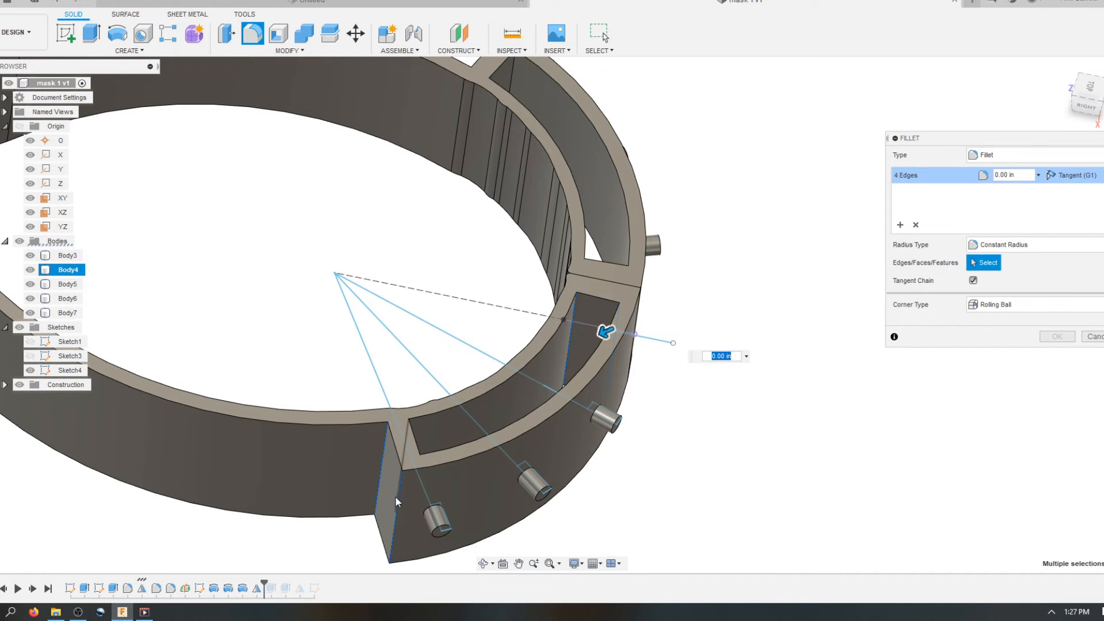
{"action": "left_click", "coordinate": [416, 493]}
{"action": "left_click", "coordinate": [407, 434]}
{"action": "scroll", "coordinate": [370, 423], "scroll_direction": "down", "scroll_amount": 2}
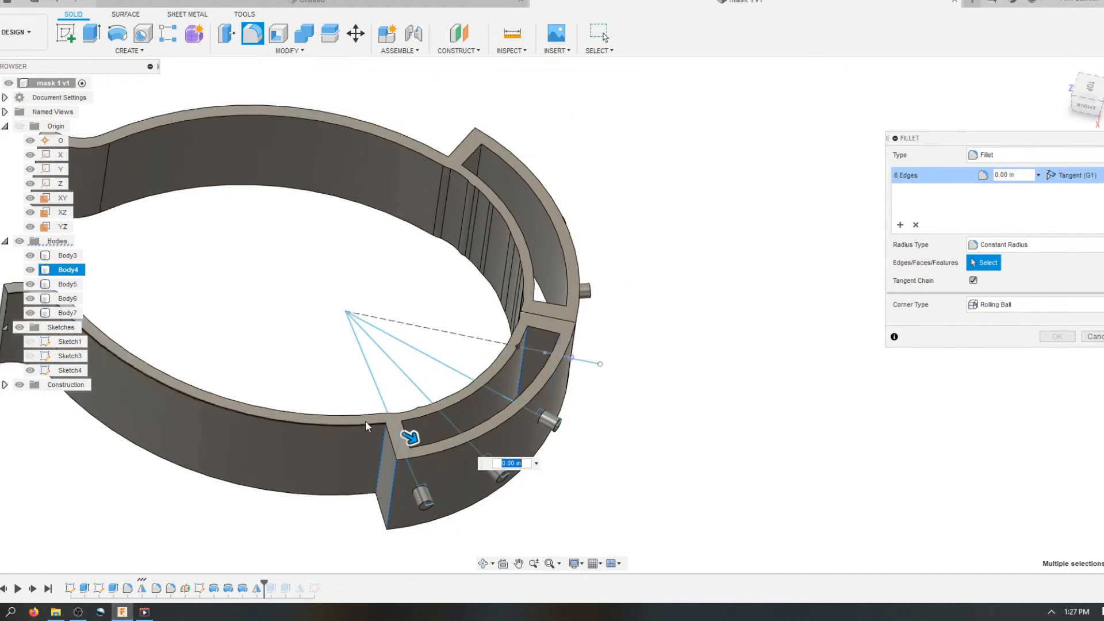
Add the six matching vertical edges on the mirrored half, slot corners and stepped end, to the fillet selection
{"action": "scroll", "coordinate": [369, 420], "scroll_direction": "down", "scroll_amount": 1}
{"action": "scroll", "coordinate": [579, 294], "scroll_direction": "up", "scroll_amount": 2}
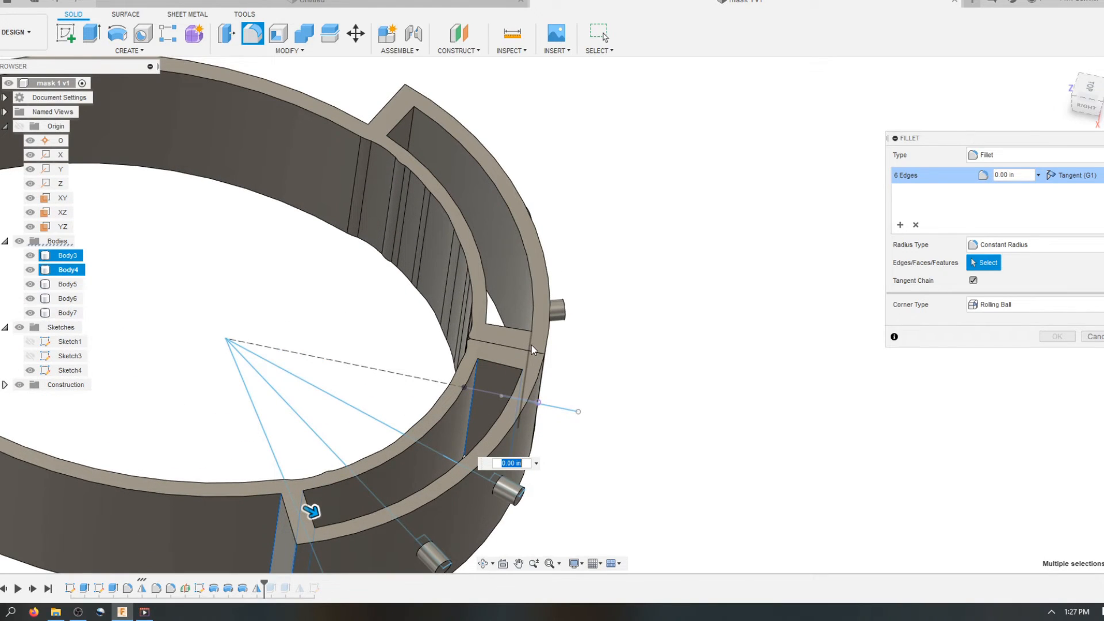
{"action": "left_click", "coordinate": [489, 340]}
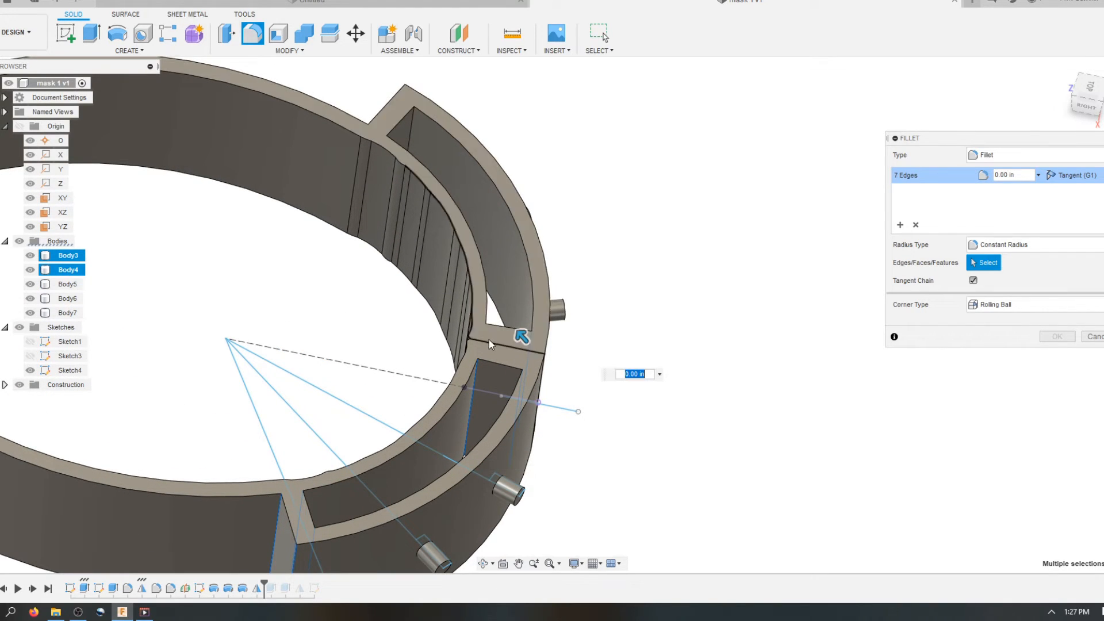
{"action": "left_click", "coordinate": [413, 119]}
{"action": "left_click", "coordinate": [380, 137]}
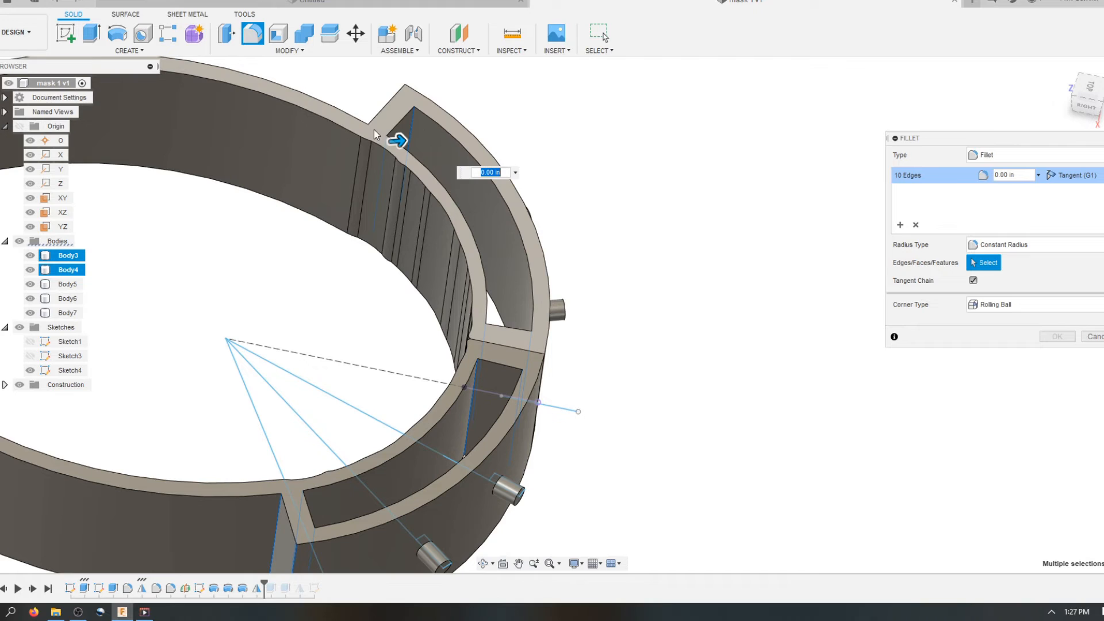
{"action": "left_click", "coordinate": [369, 127]}
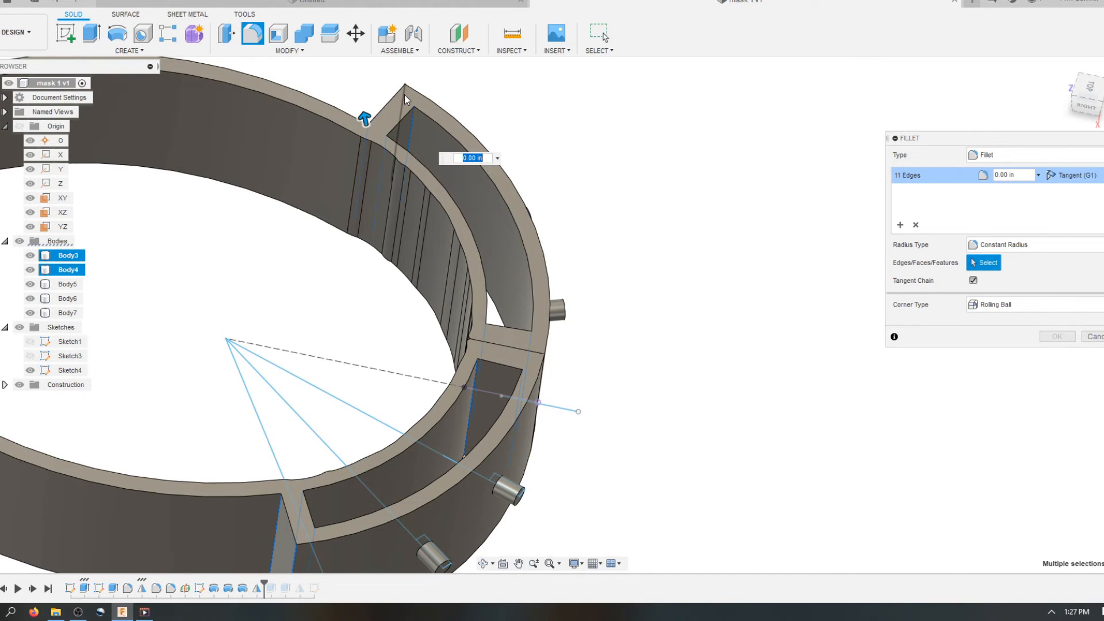
{"action": "left_click", "coordinate": [405, 94]}
{"action": "scroll", "coordinate": [590, 139], "scroll_direction": "down", "scroll_amount": 1}
{"action": "scroll", "coordinate": [589, 140], "scroll_direction": "down", "scroll_amount": 2}
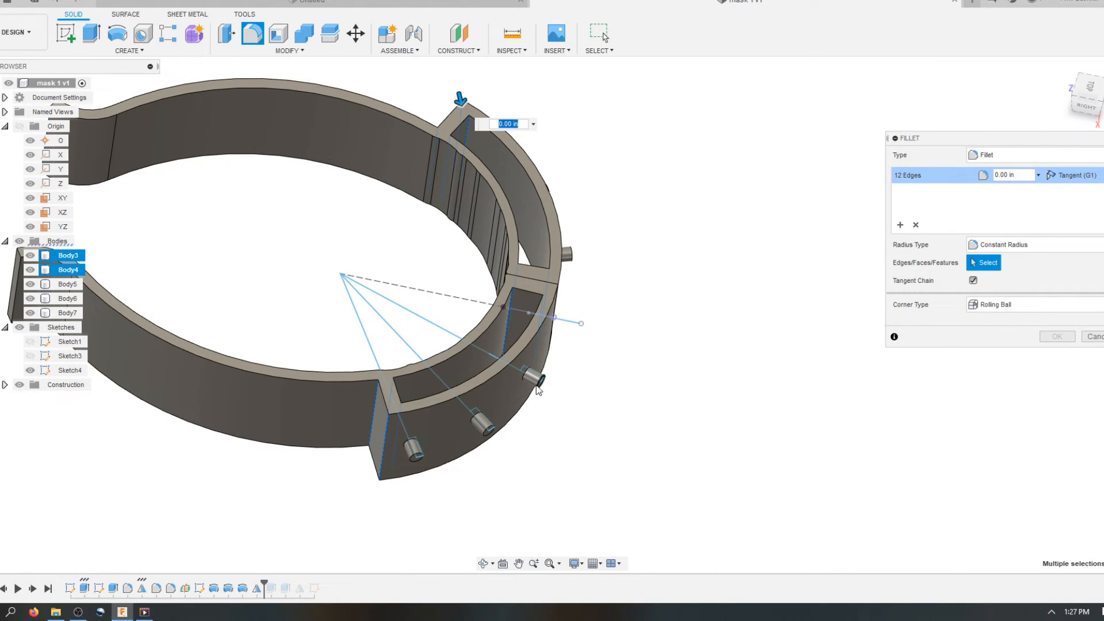
Round the selected vertical edges with a fillet radius of about 0.268 in
{"action": "left_click_drag", "start_coordinate": [460, 96], "coordinate": [463, 102]}
{"action": "scroll", "coordinate": [498, 332], "scroll_direction": "down", "scroll_amount": 2}
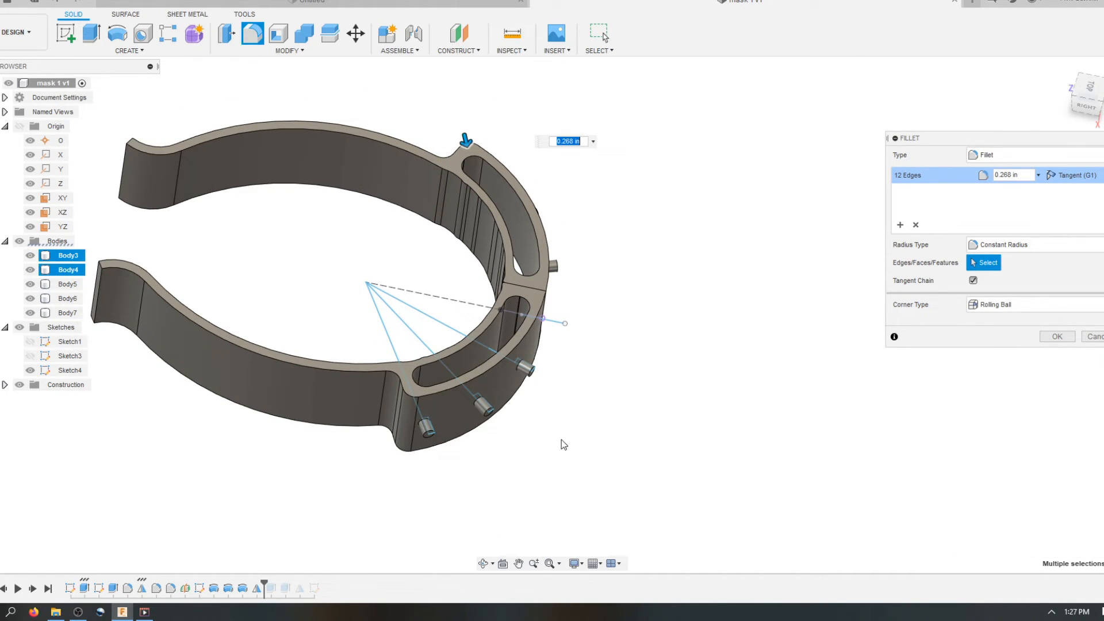
{"action": "scroll", "coordinate": [566, 298], "scroll_direction": "up", "scroll_amount": 2}
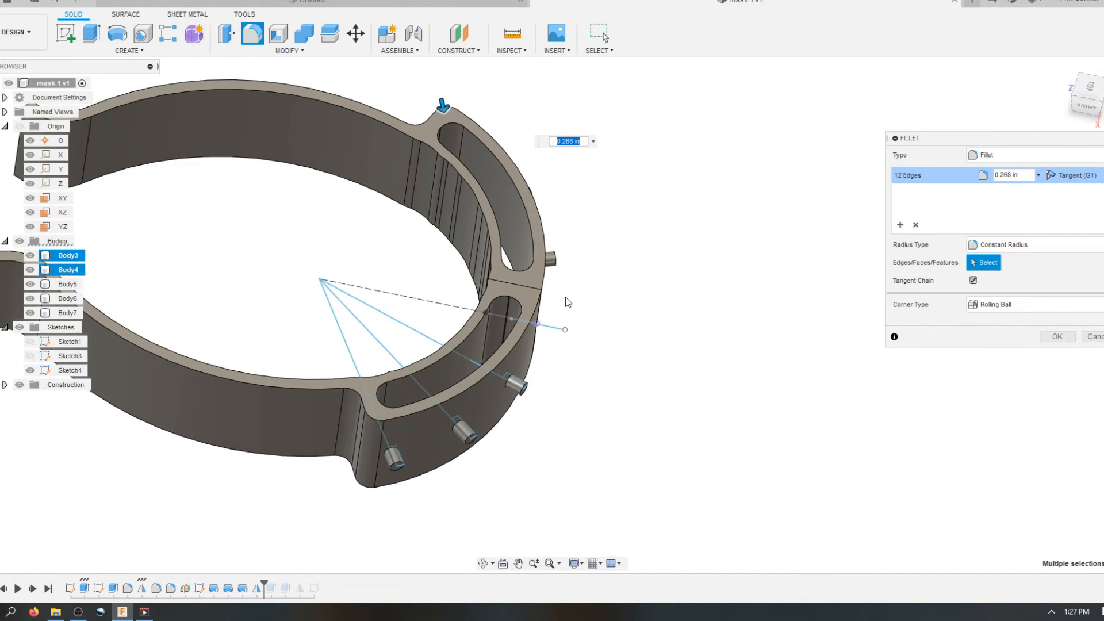
{"action": "left_click", "coordinate": [1053, 338]}
Fillet the upper rims of both front slots with a radius of 0.125 in
{"action": "scroll", "coordinate": [599, 362], "scroll_direction": "down", "scroll_amount": 1}
{"action": "left_click", "coordinate": [483, 563]}
{"action": "left_click_drag", "start_coordinate": [530, 407], "coordinate": [566, 218]}
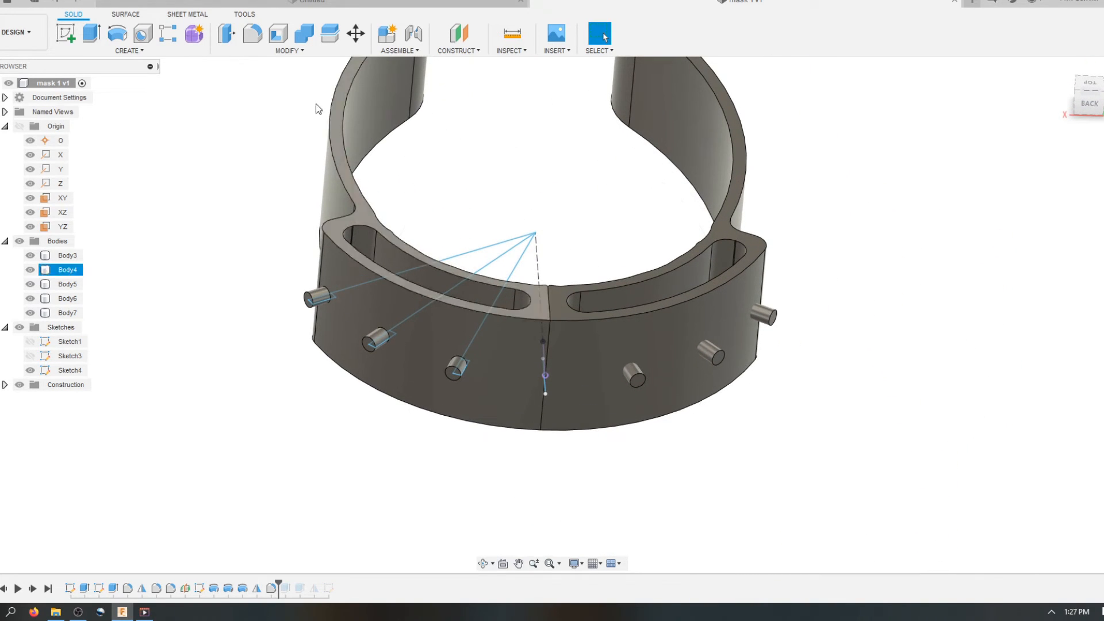
{"action": "left_click", "coordinate": [252, 33]}
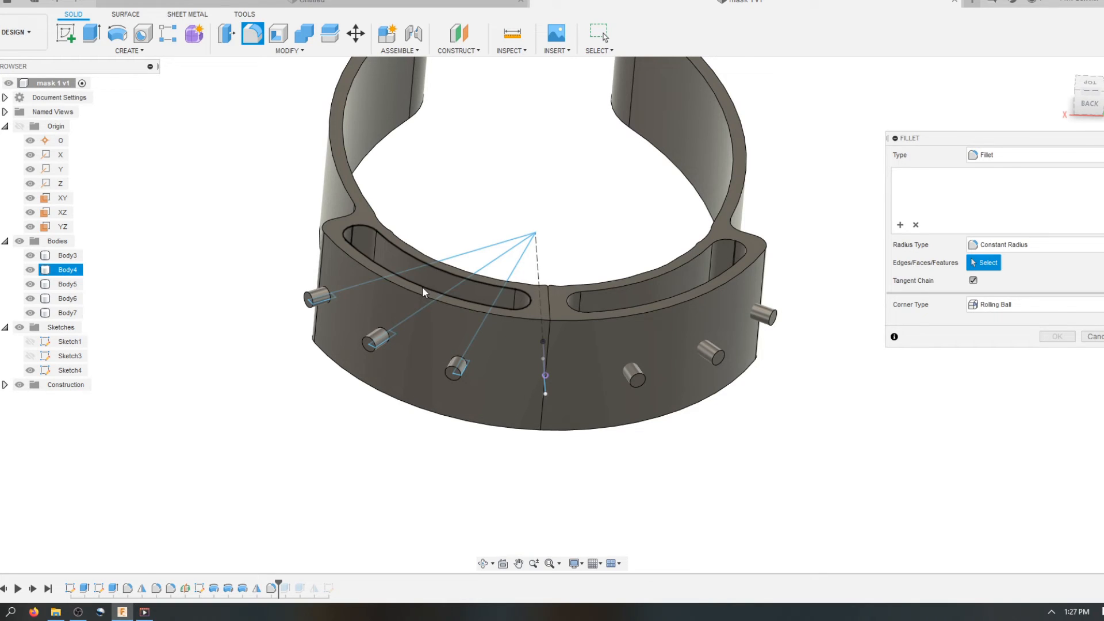
{"action": "left_click", "coordinate": [422, 287]}
{"action": "left_click", "coordinate": [598, 312]}
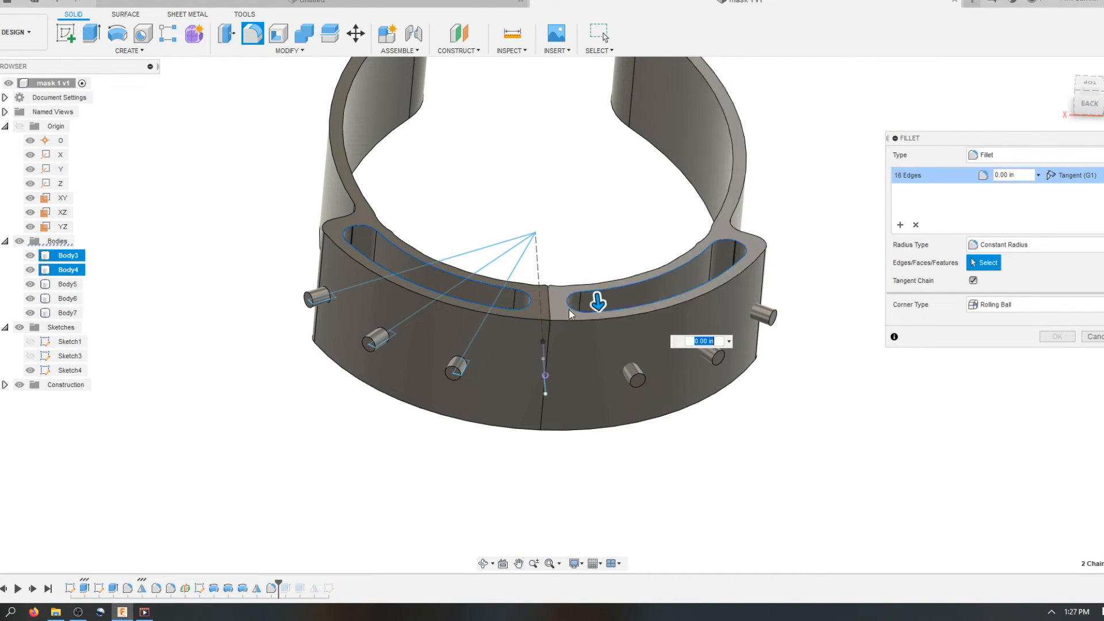
{"action": "left_click_drag", "start_coordinate": [599, 300], "coordinate": [601, 307]}
{"action": "left_click_drag", "start_coordinate": [598, 307], "coordinate": [597, 308]}
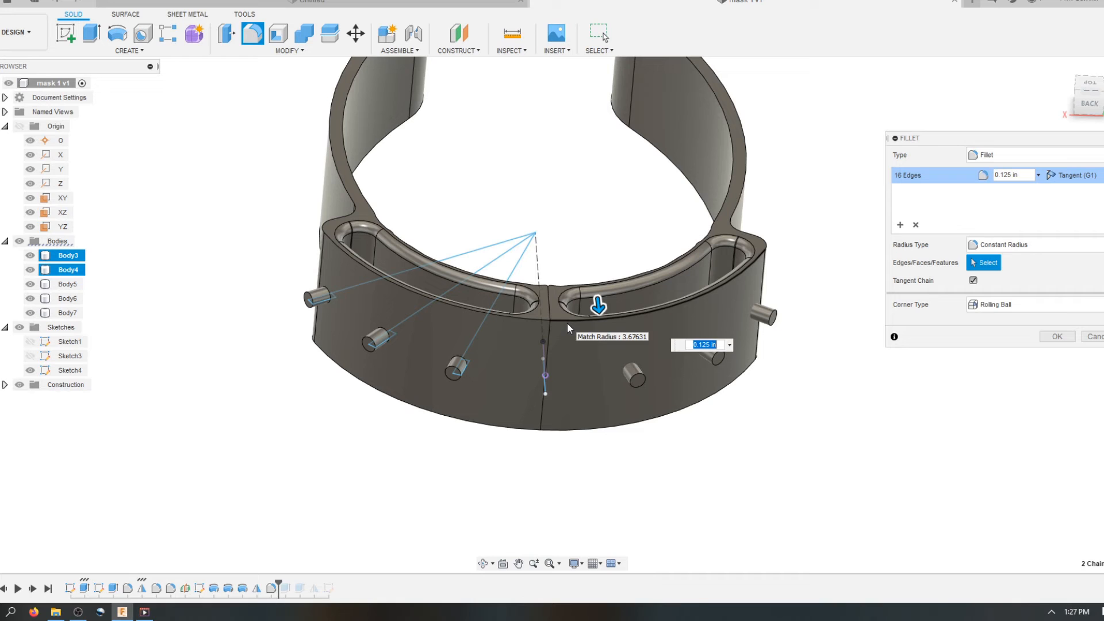
{"action": "left_click", "coordinate": [1057, 336]}
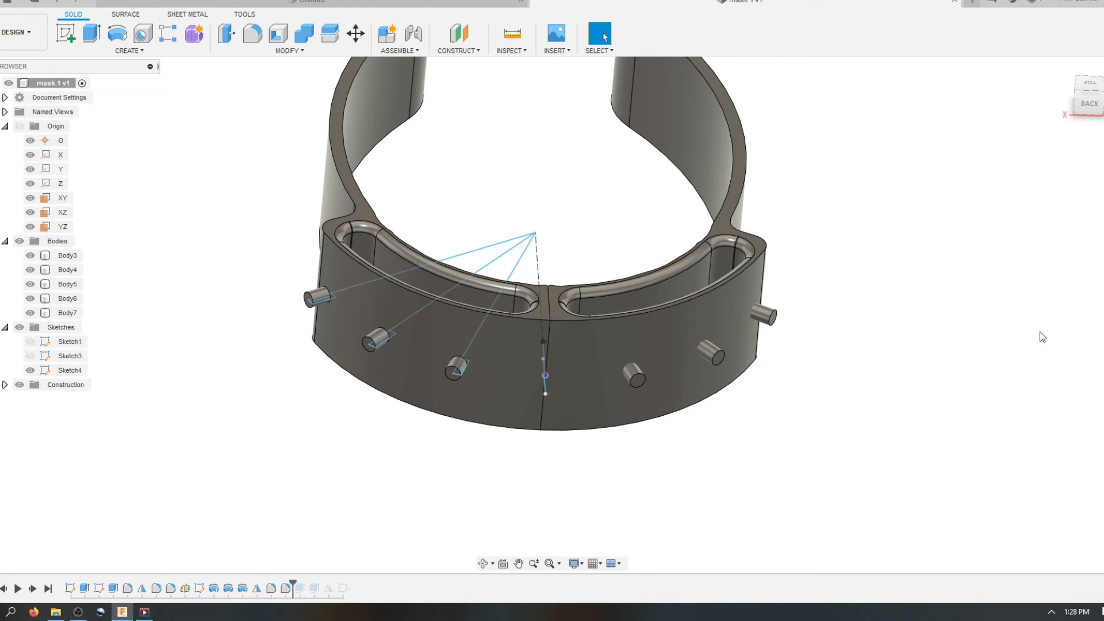
{"action": "key", "text": "f"}
{"action": "left_click", "coordinate": [340, 206]}
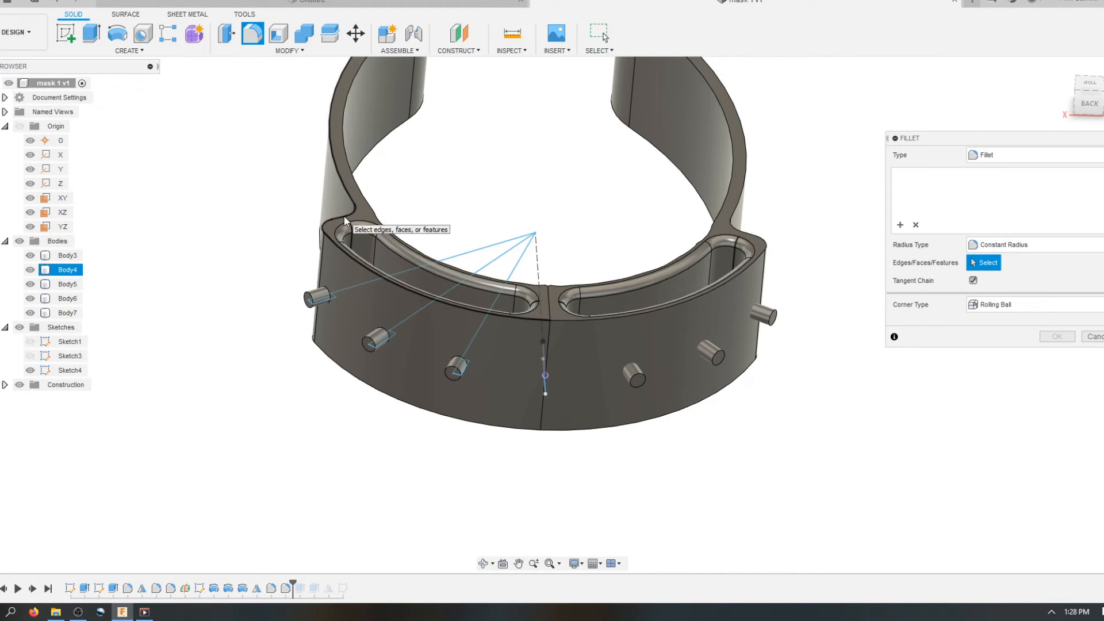
{"action": "left_click", "coordinate": [587, 318]}
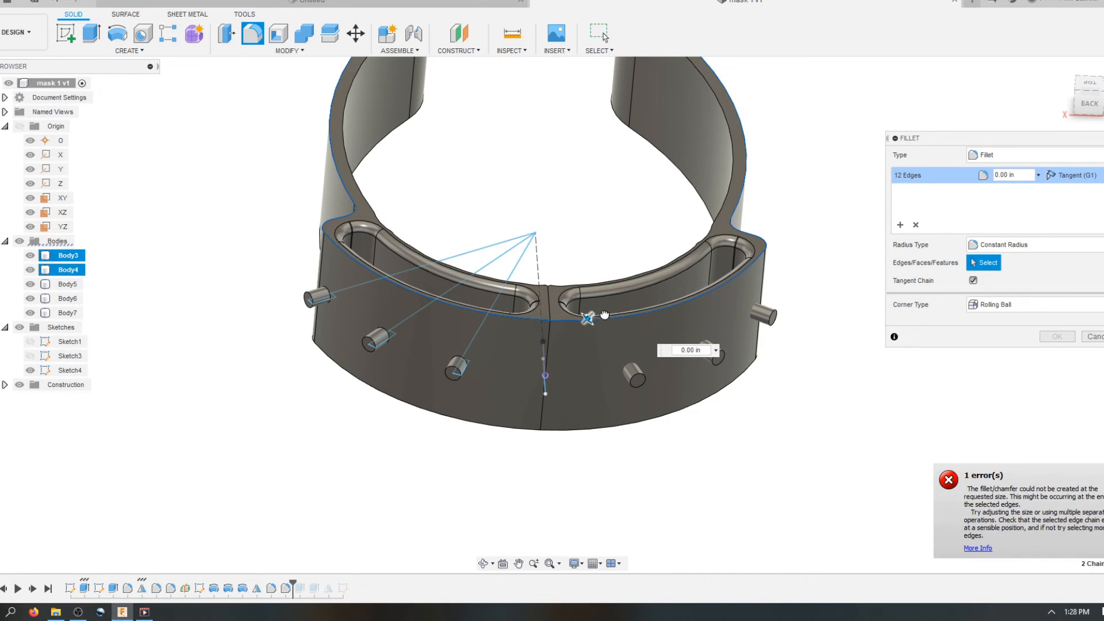
{"action": "key", "text": "Escape"}
Fillet the outer top edge of the headband's original-peg half with a radius of about 0.164 in
{"action": "scroll", "coordinate": [552, 320], "scroll_direction": "up", "scroll_amount": 5}
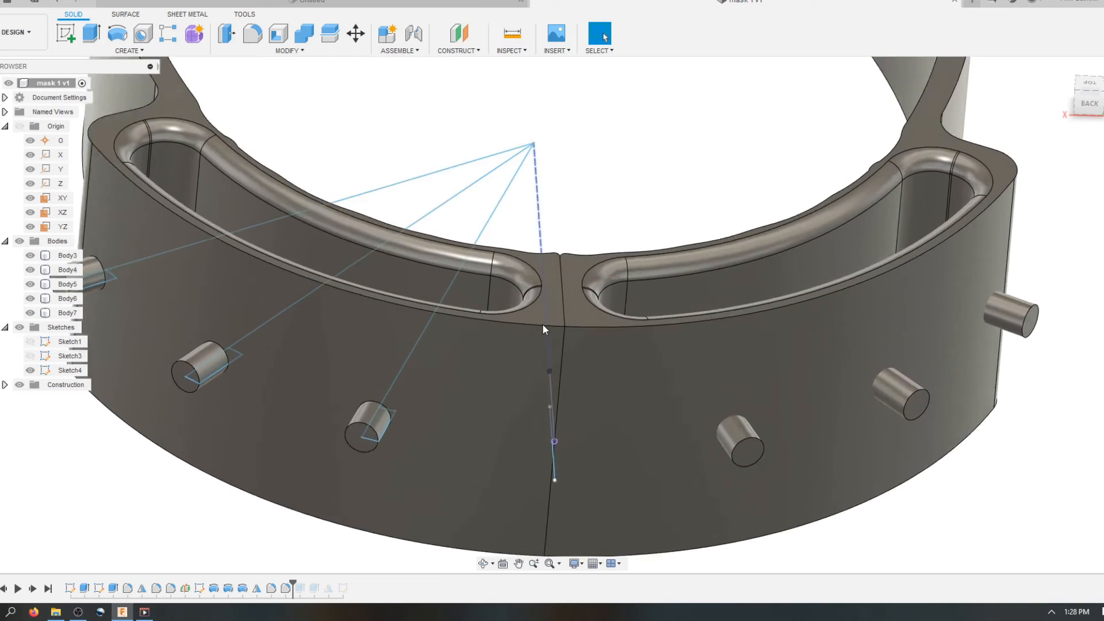
{"action": "scroll", "coordinate": [576, 339], "scroll_direction": "down", "scroll_amount": 5}
{"action": "scroll", "coordinate": [789, 266], "scroll_direction": "up", "scroll_amount": 4}
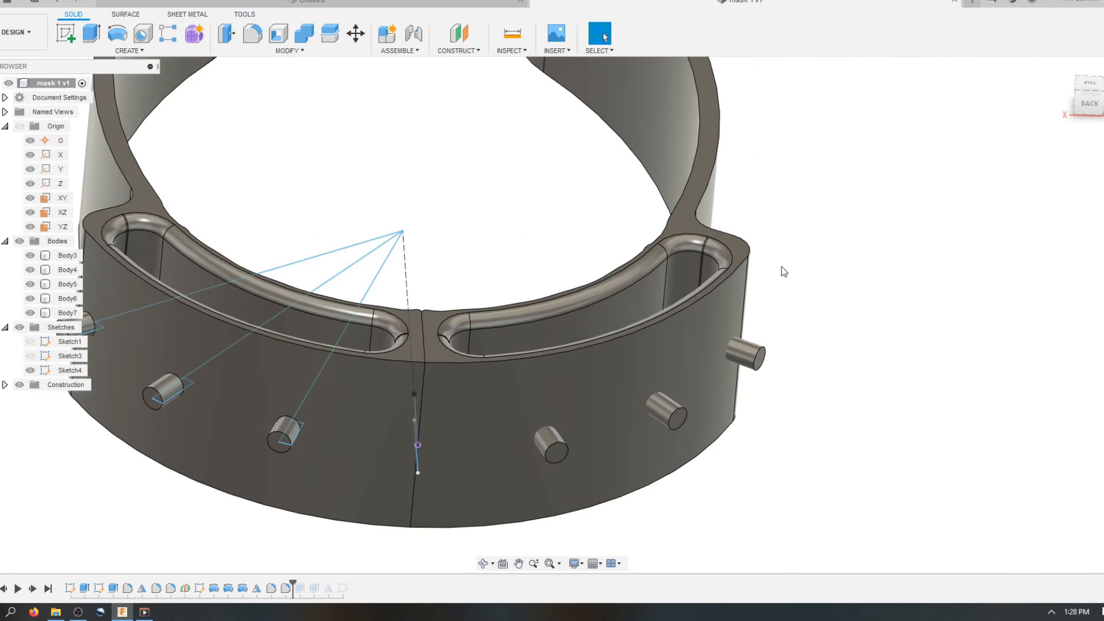
{"action": "scroll", "coordinate": [529, 355], "scroll_direction": "down", "scroll_amount": 3}
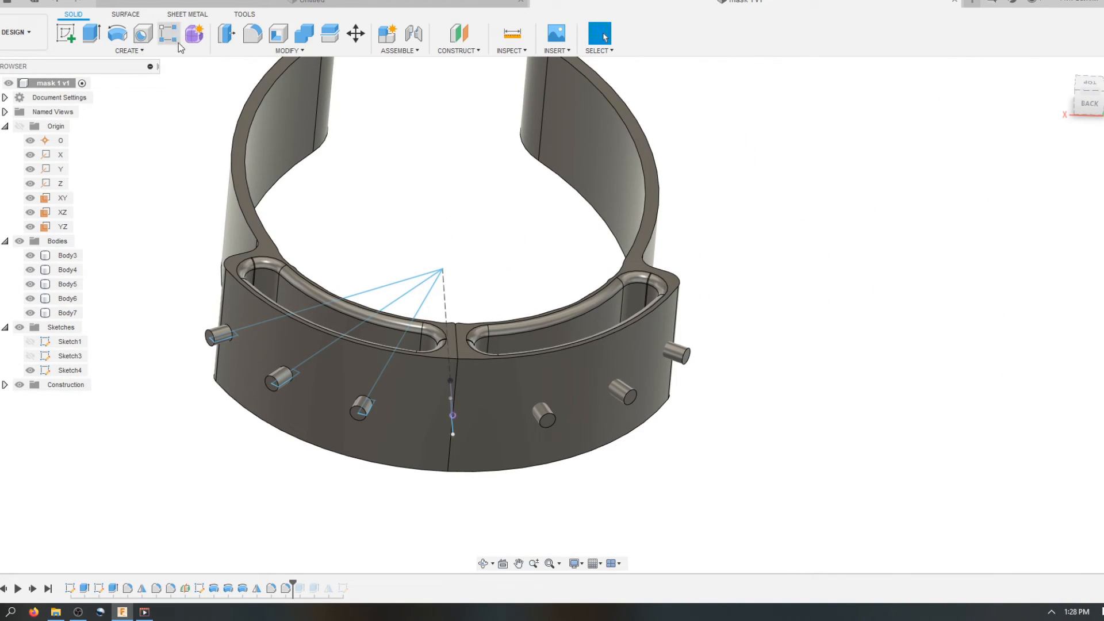
{"action": "left_click", "coordinate": [250, 44]}
{"action": "left_click", "coordinate": [256, 233]}
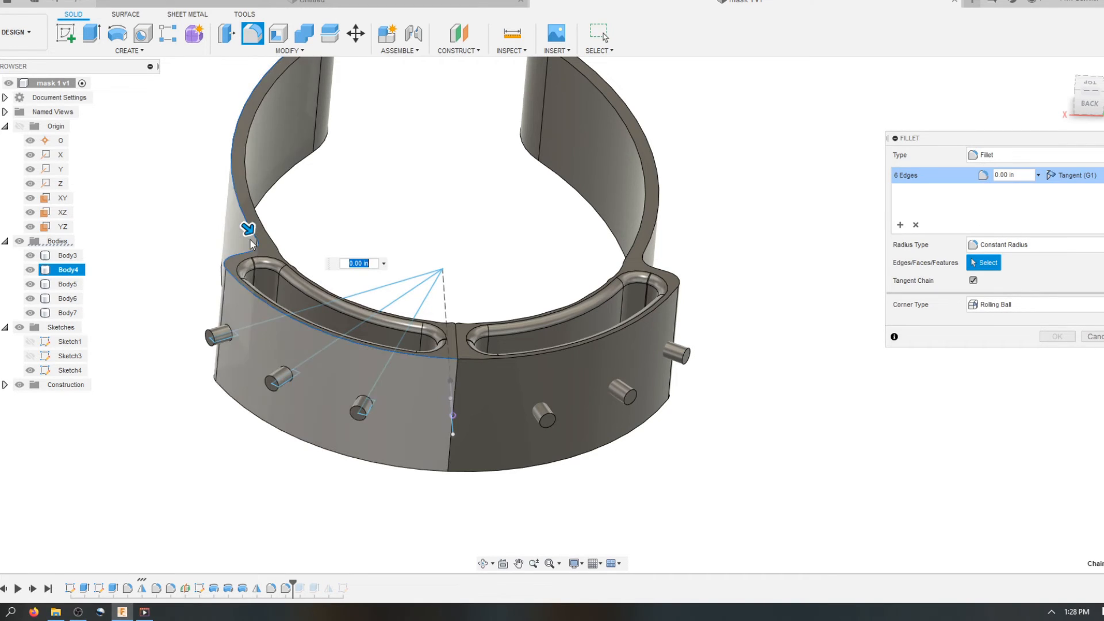
{"action": "left_click_drag", "start_coordinate": [248, 228], "coordinate": [251, 231]}
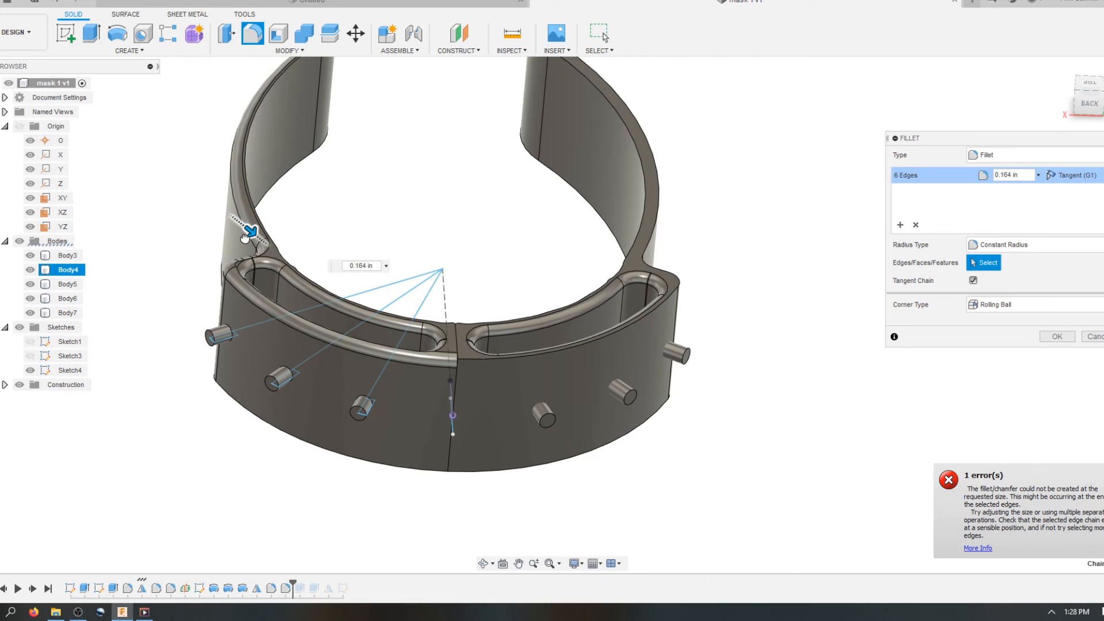
{"action": "key", "text": "Return"}
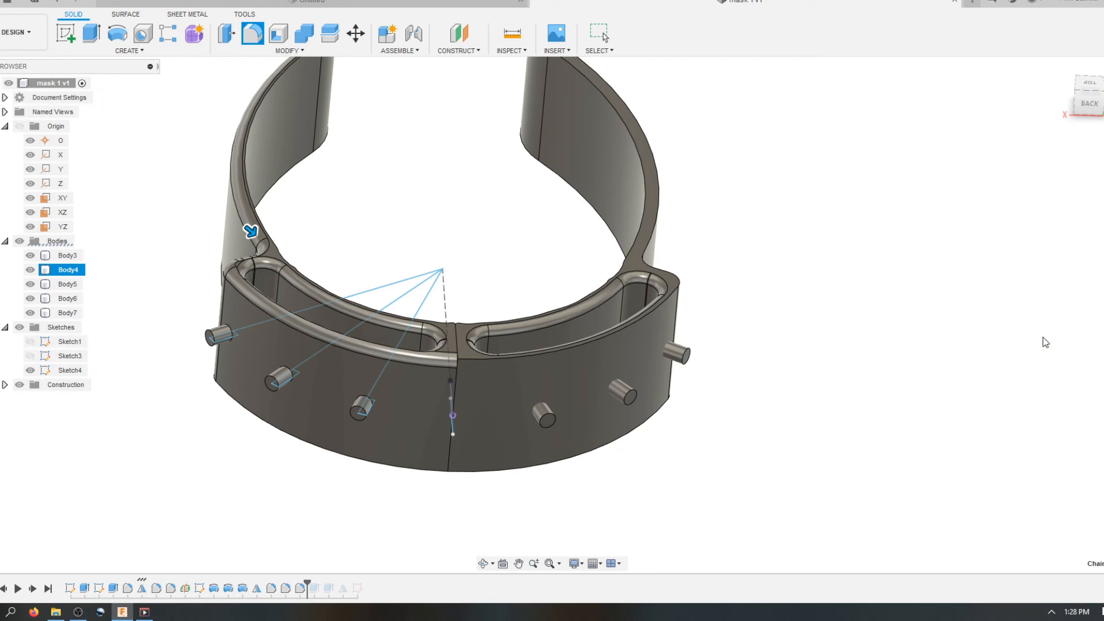
Fillet the matching outer top edge of the mirrored half with a radius of about 0.168 in
{"action": "left_click", "coordinate": [253, 43]}
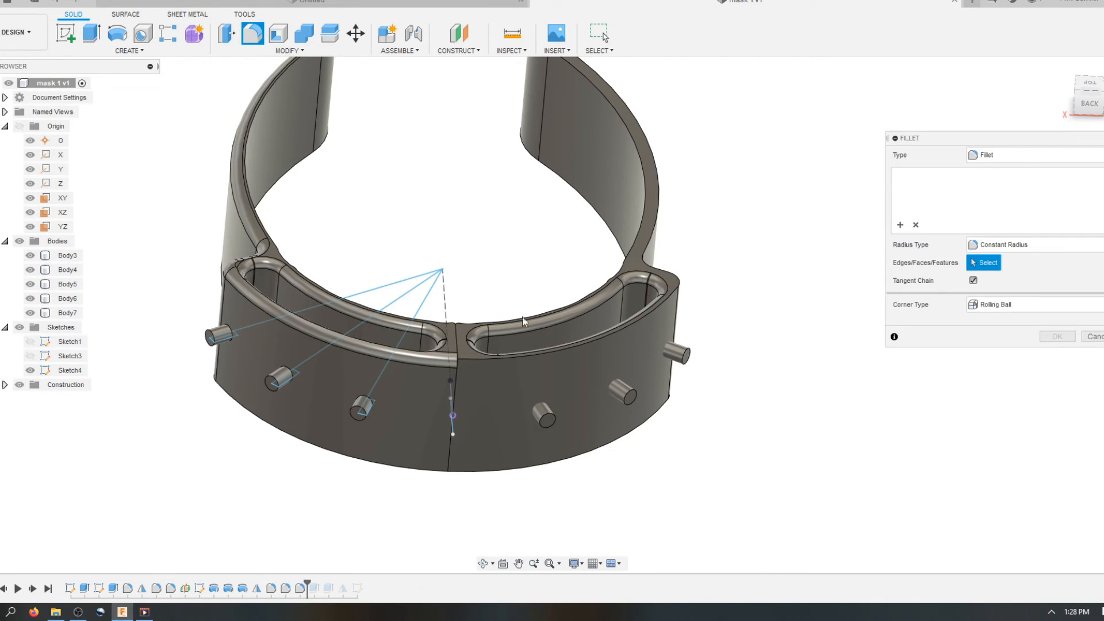
{"action": "left_click", "coordinate": [478, 357]}
{"action": "left_click_drag", "start_coordinate": [479, 358], "coordinate": [478, 359]}
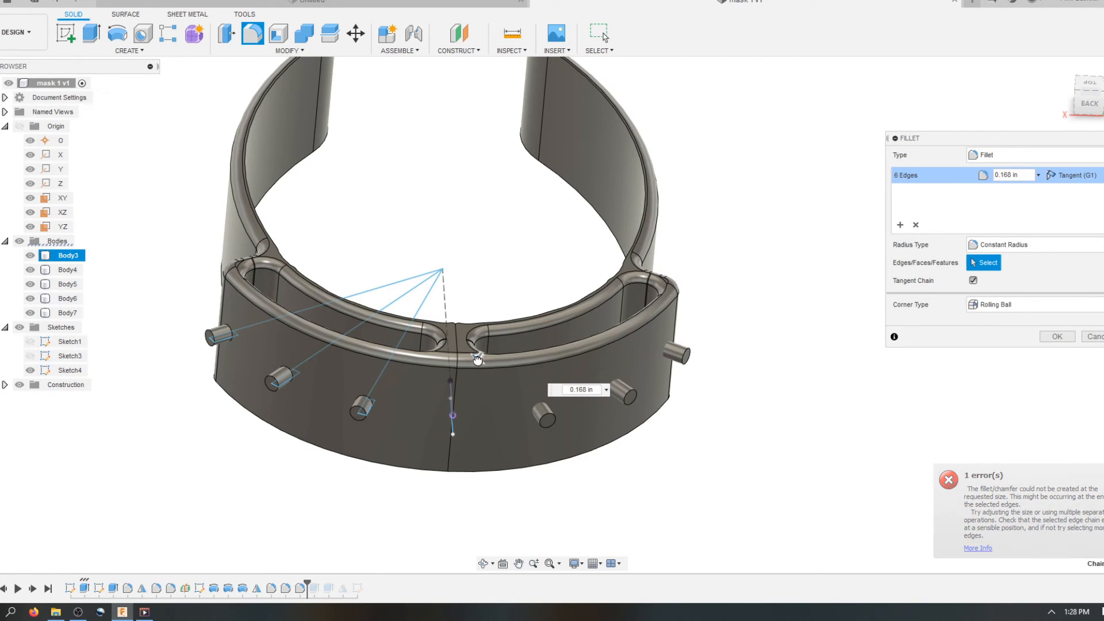
{"action": "left_click", "coordinate": [1059, 337]}
Start a sketch on the flat underside face of the headband's original-peg half
{"action": "middle_click_drag", "start_coordinate": [702, 288], "coordinate": [499, 524], "text": "shift"}
{"action": "left_click", "coordinate": [482, 571]}
{"action": "left_click_drag", "start_coordinate": [472, 427], "coordinate": [498, 347]}
{"action": "scroll", "coordinate": [532, 272], "scroll_direction": "down", "scroll_amount": 2}
{"action": "key", "text": "Escape"}
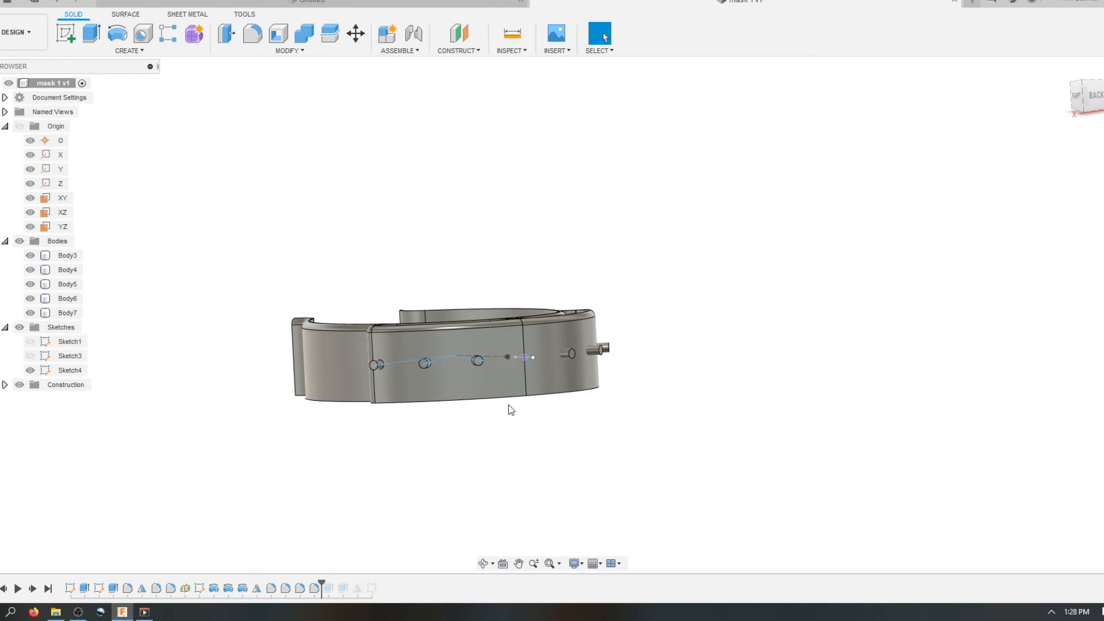
{"action": "middle_click_drag", "start_coordinate": [507, 454], "coordinate": [512, 412], "text": "shift"}
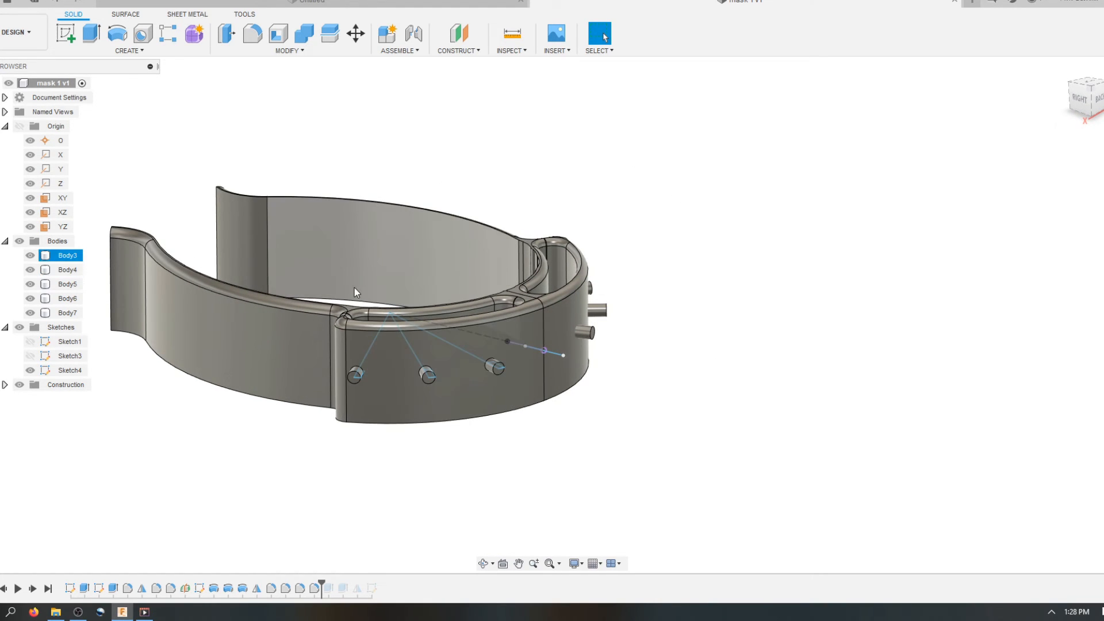
{"action": "left_click", "coordinate": [1092, 109]}
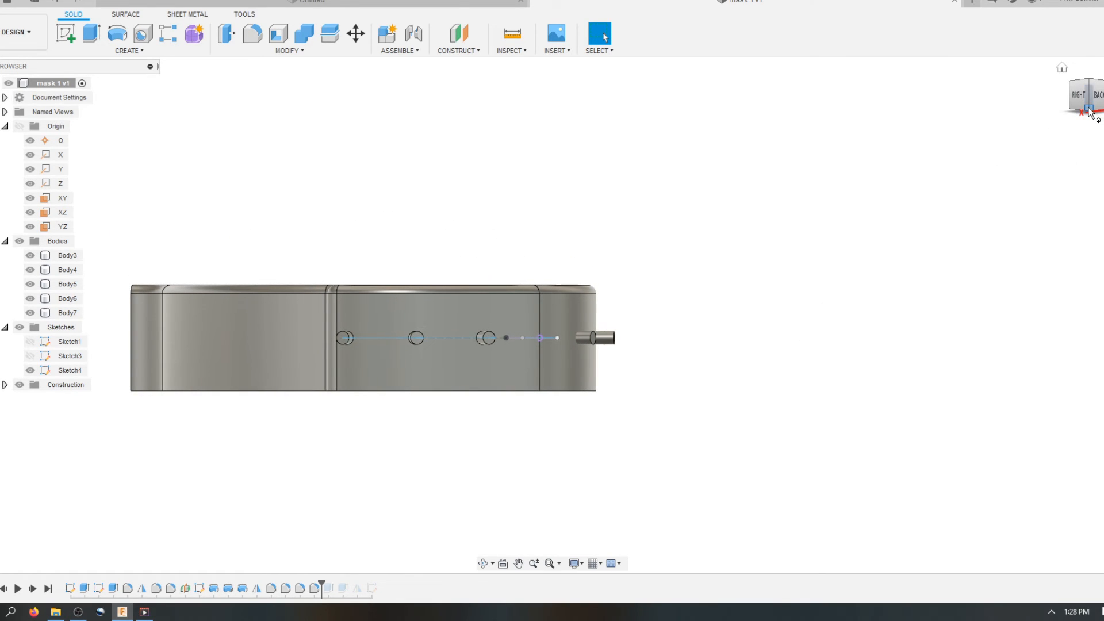
{"action": "left_click", "coordinate": [1088, 109]}
{"action": "left_click", "coordinate": [524, 352]}
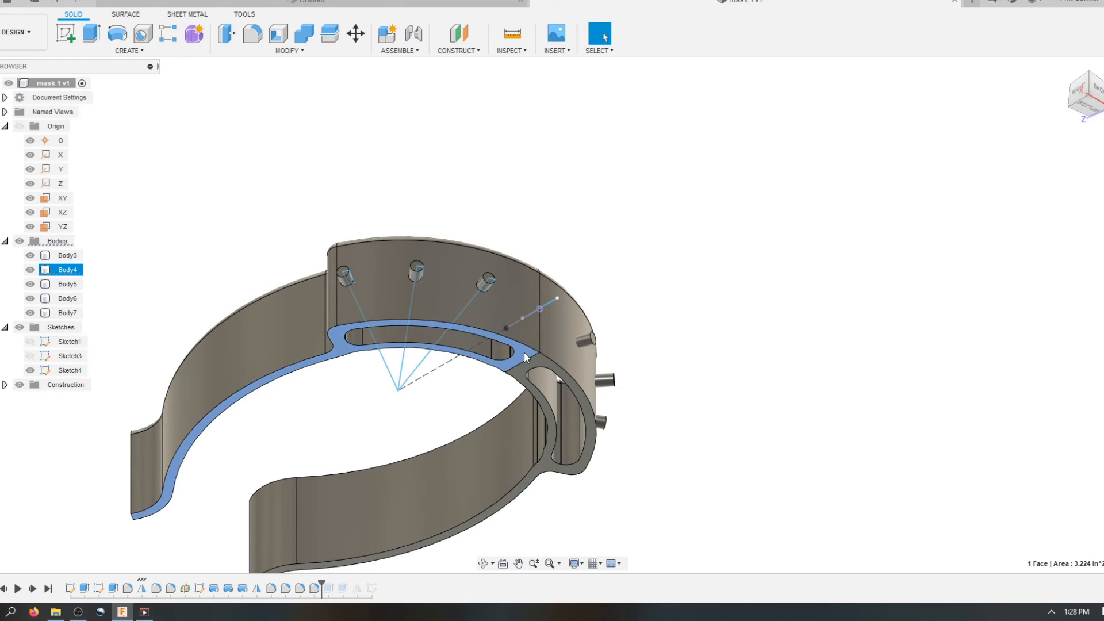
{"action": "left_click", "coordinate": [66, 33]}
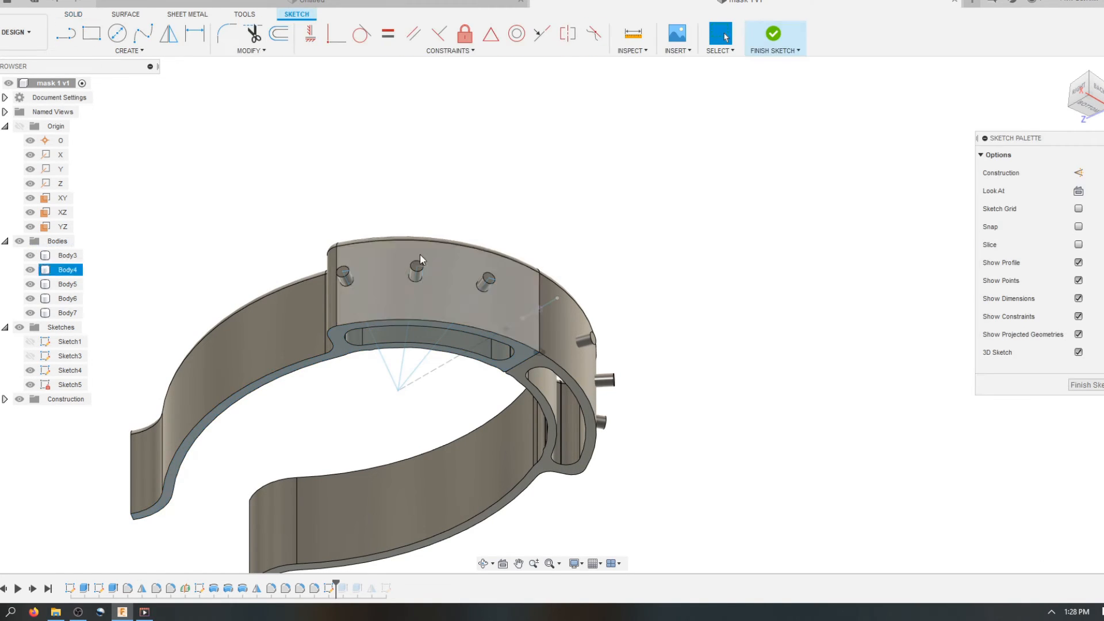
Draw a 3-point arc along the headband's outer front edge, from the original half's outer corner to the mirrored half's outer corner
{"action": "left_click", "coordinate": [1087, 111]}
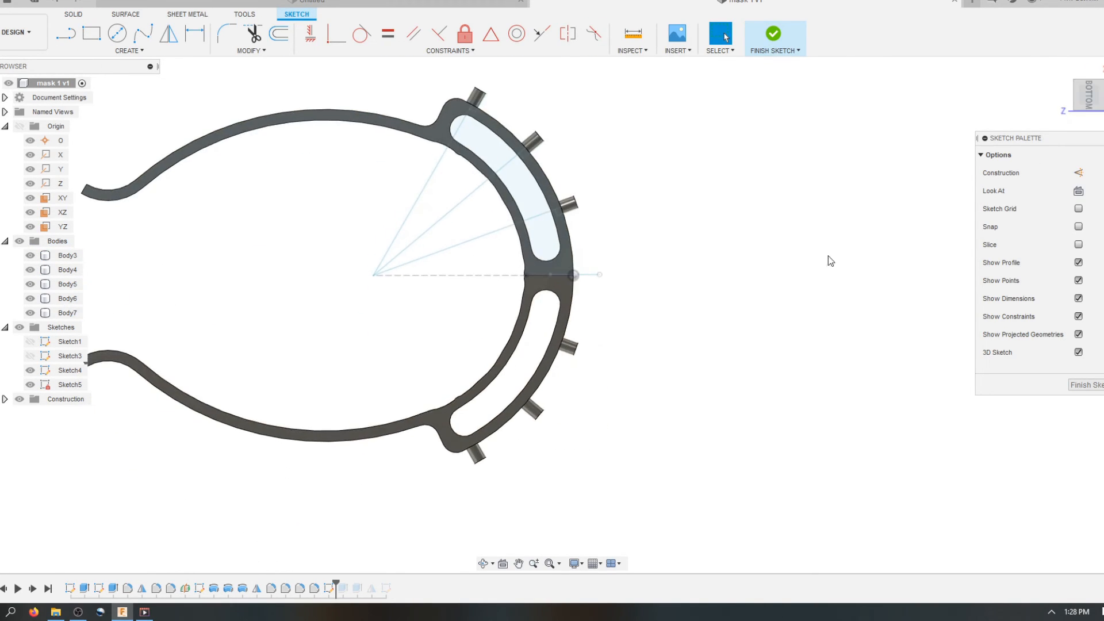
{"action": "scroll", "coordinate": [518, 103], "scroll_direction": "up", "scroll_amount": 3}
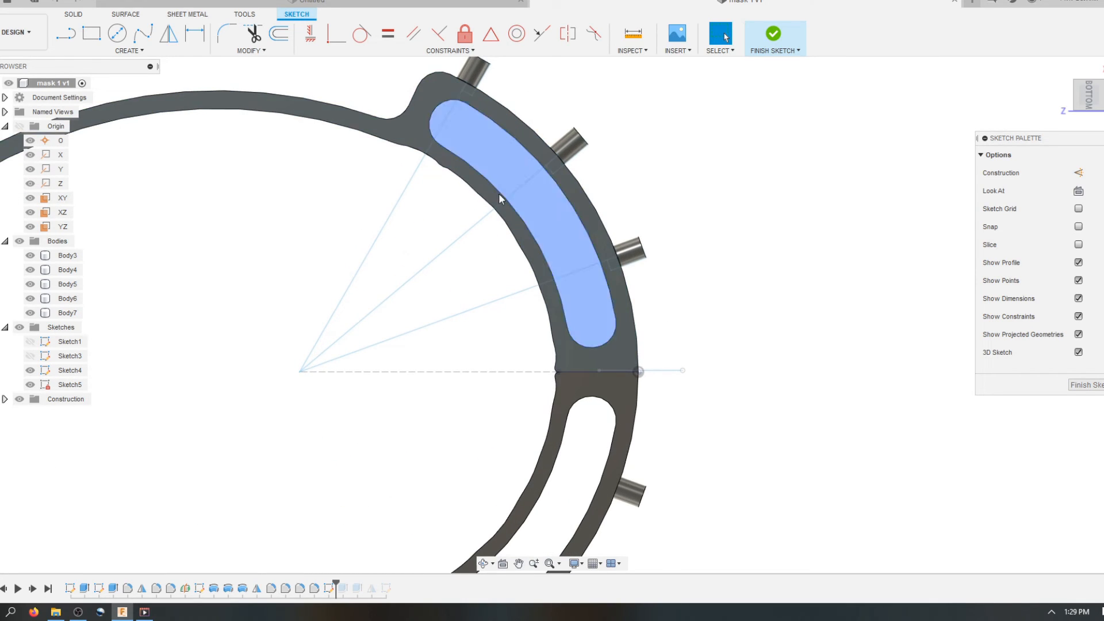
{"action": "scroll", "coordinate": [535, 149], "scroll_direction": "up", "scroll_amount": 1}
{"action": "left_click", "coordinate": [129, 50]}
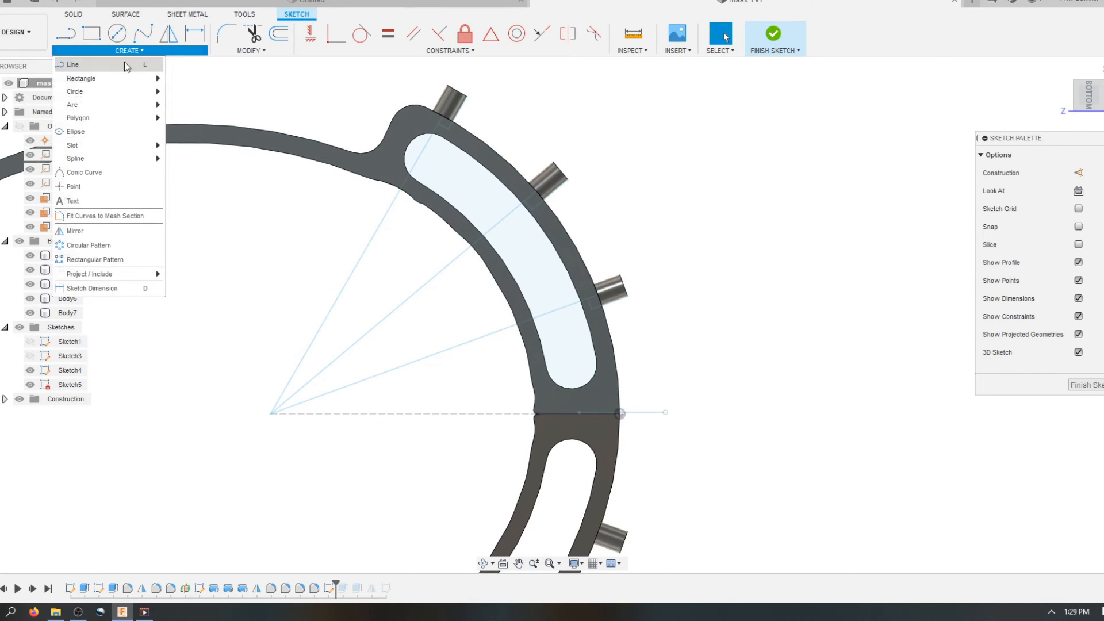
{"action": "mouse_move", "coordinate": [105, 107]}
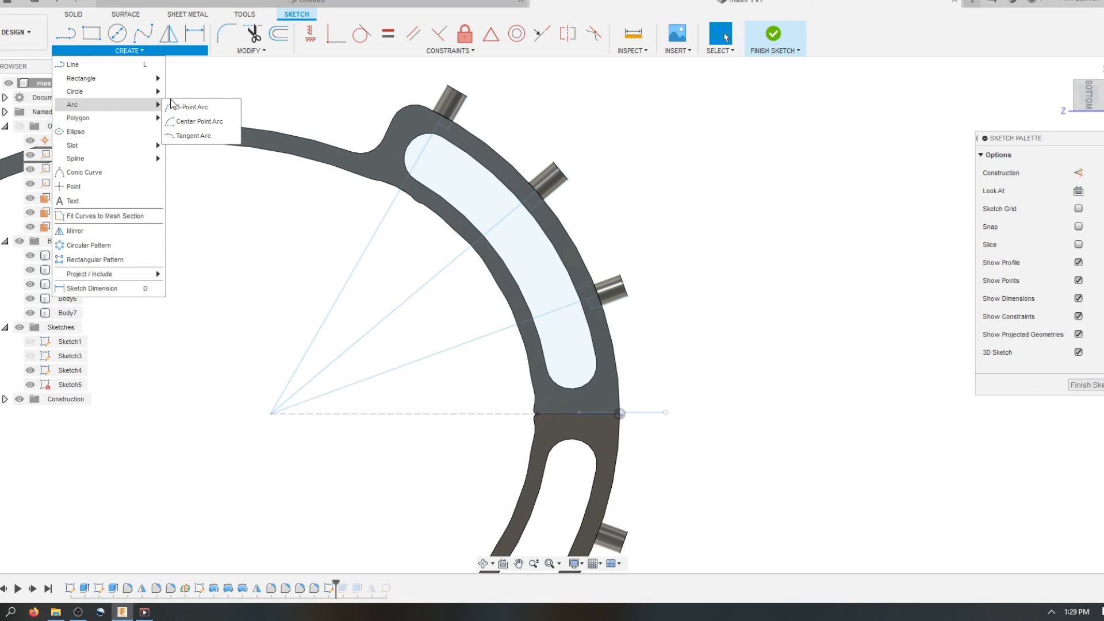
{"action": "left_click", "coordinate": [184, 106]}
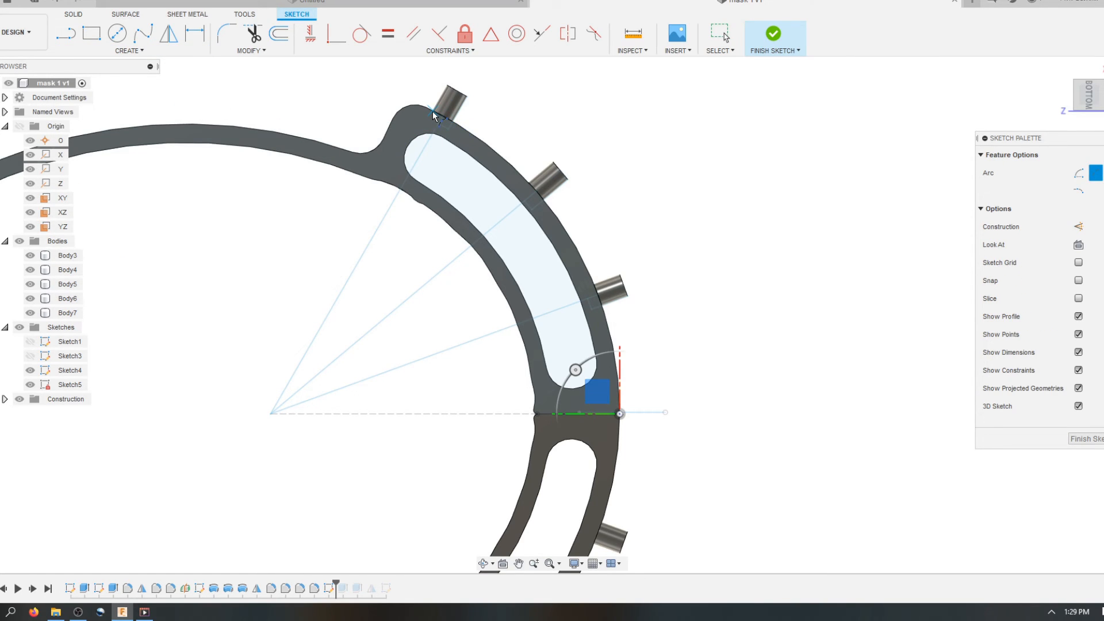
{"action": "left_click", "coordinate": [433, 111]}
{"action": "scroll", "coordinate": [432, 112], "scroll_direction": "down", "scroll_amount": 3}
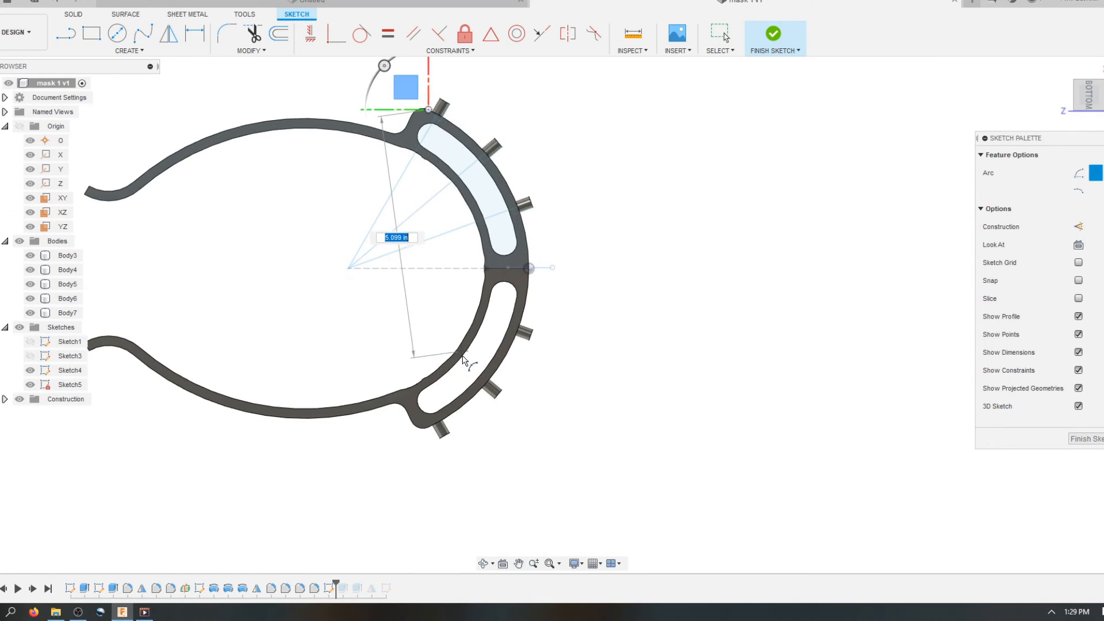
{"action": "scroll", "coordinate": [463, 358], "scroll_direction": "up", "scroll_amount": 3}
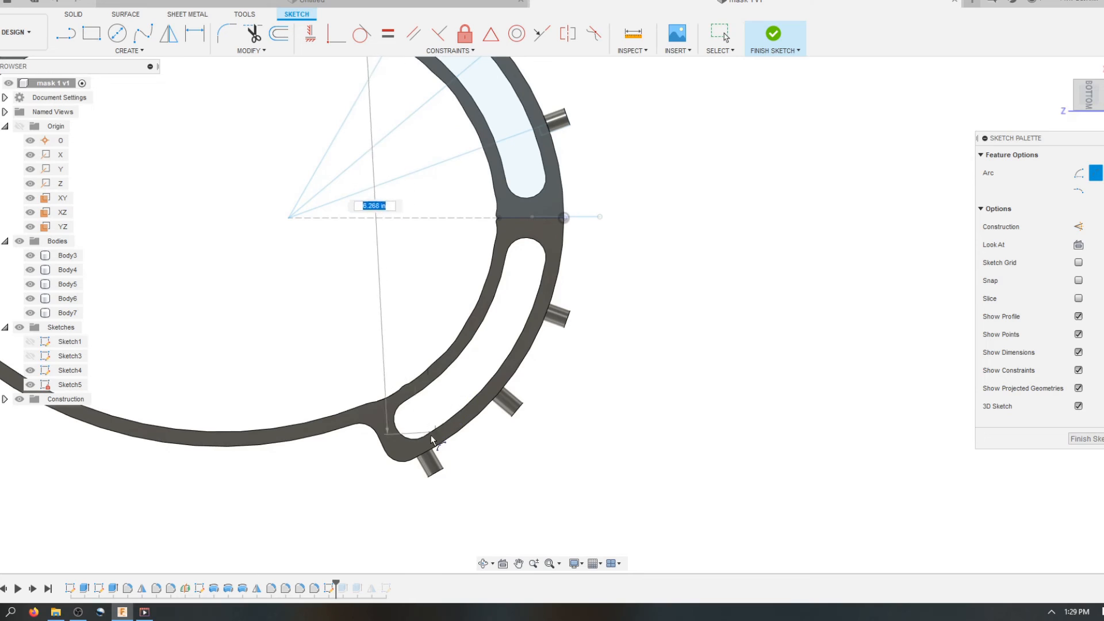
{"action": "left_click", "coordinate": [412, 461]}
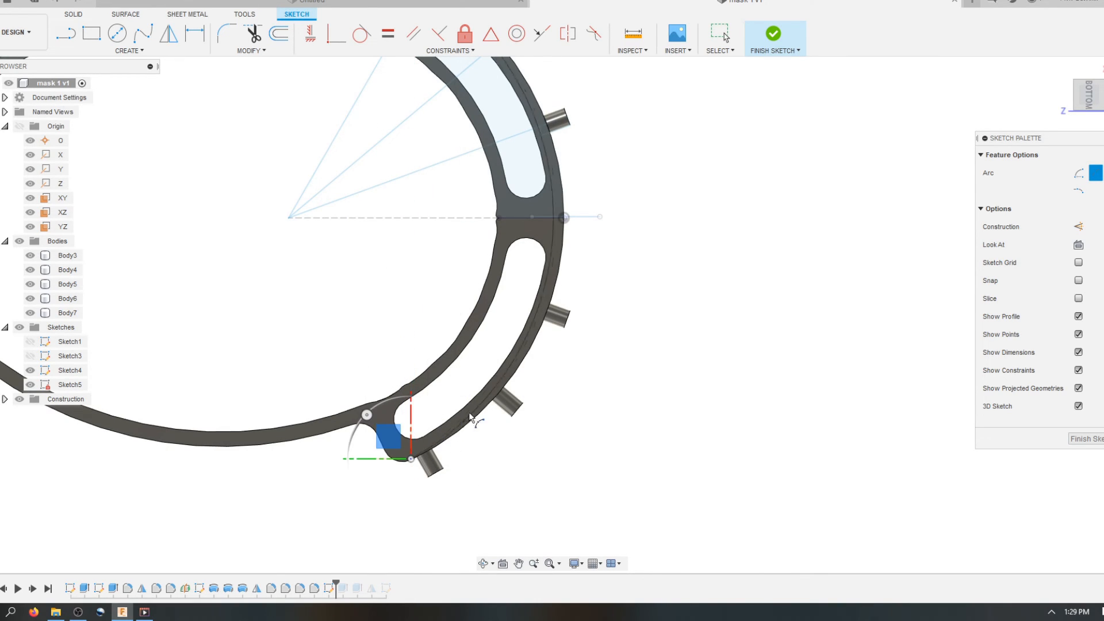
{"action": "left_click", "coordinate": [534, 341]}
{"action": "scroll", "coordinate": [558, 399], "scroll_direction": "down", "scroll_amount": 3}
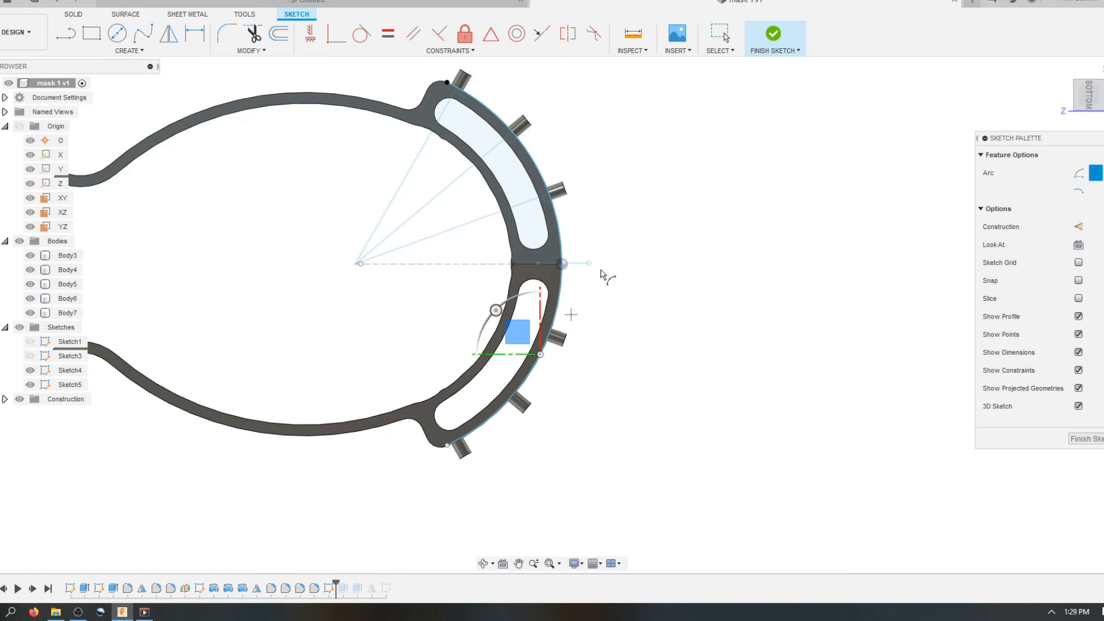
{"action": "scroll", "coordinate": [593, 281], "scroll_direction": "up", "scroll_amount": 2}
{"action": "key", "text": "Escape"}
Offset the front arc outward by 0.02 in
{"action": "left_click", "coordinate": [278, 34]}
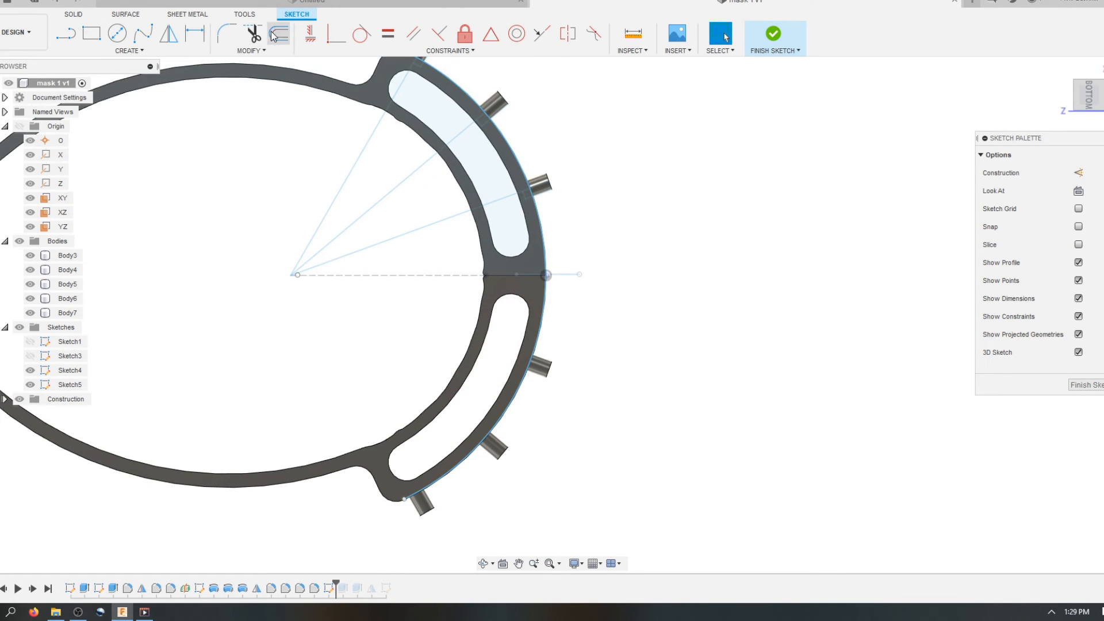
{"action": "left_click", "coordinate": [545, 230]}
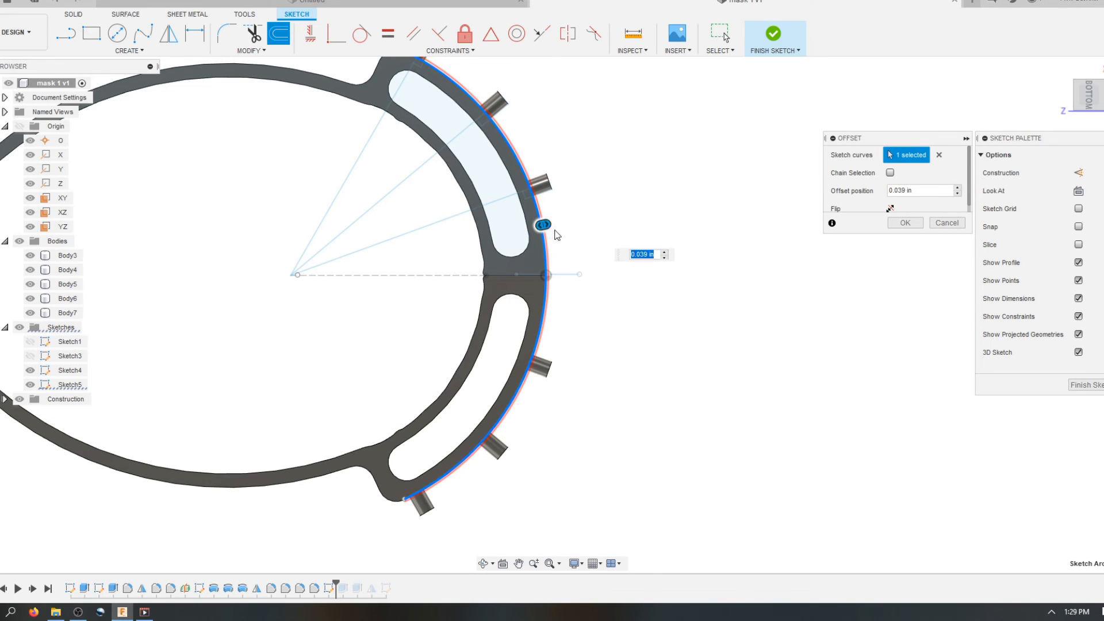
{"action": "scroll", "coordinate": [552, 321], "scroll_direction": "up", "scroll_amount": 2}
{"action": "scroll", "coordinate": [552, 325], "scroll_direction": "down", "scroll_amount": 3}
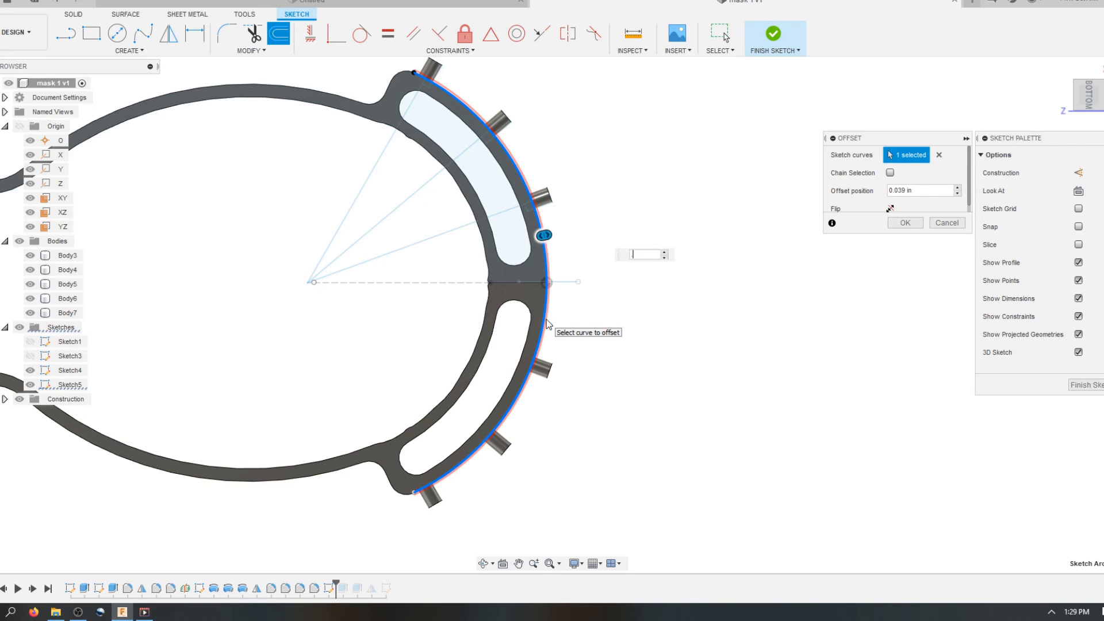
{"action": "type", "text": ".02"}
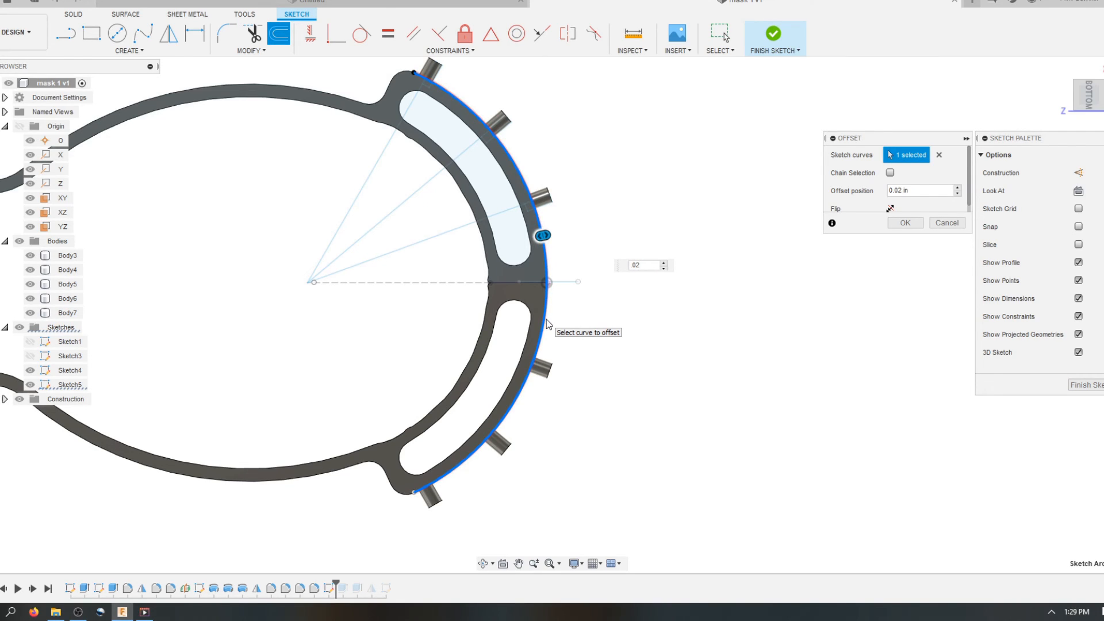
{"action": "scroll", "coordinate": [548, 296], "scroll_direction": "up", "scroll_amount": 3}
{"action": "scroll", "coordinate": [548, 296], "scroll_direction": "down", "scroll_amount": 4}
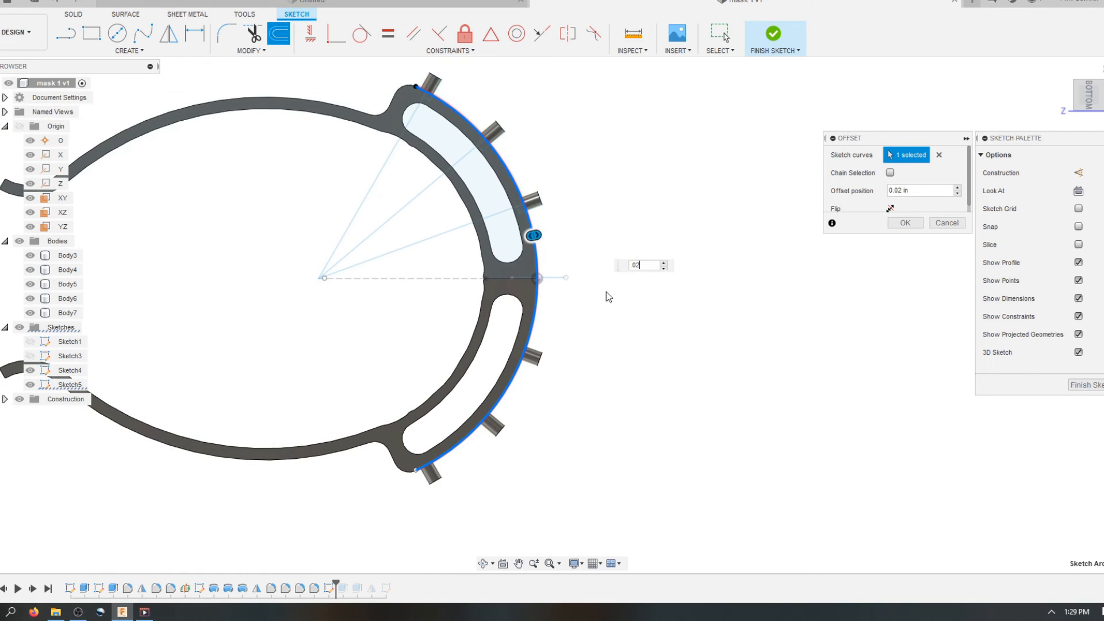
{"action": "left_click", "coordinate": [905, 223]}
{"action": "scroll", "coordinate": [603, 311], "scroll_direction": "down", "scroll_amount": 2}
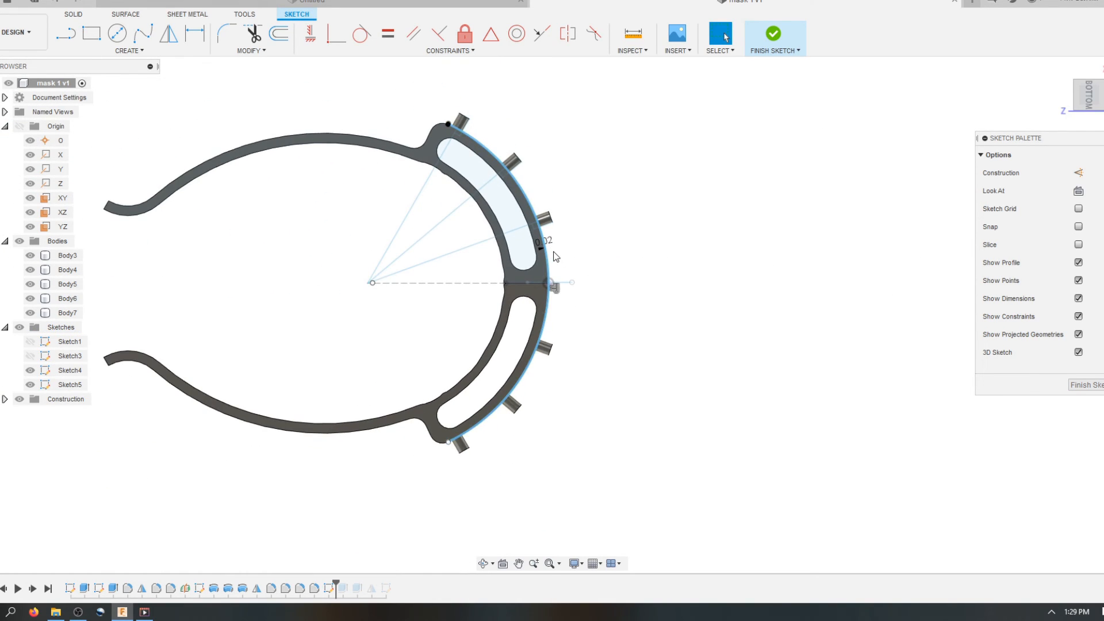
Join the front arc and its offset with a short line at the mirrored half's outer corner
{"action": "scroll", "coordinate": [556, 257], "scroll_direction": "up", "scroll_amount": 2}
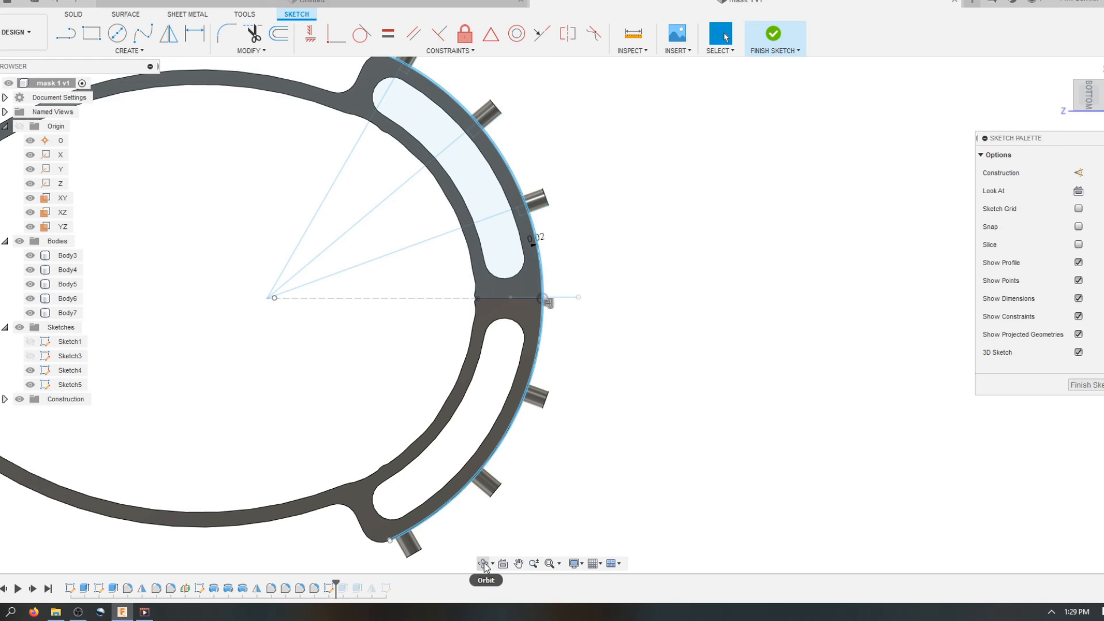
{"action": "middle_click_drag", "start_coordinate": [529, 421], "coordinate": [469, 366], "text": "shift"}
{"action": "scroll", "coordinate": [377, 433], "scroll_direction": "up", "scroll_amount": 5}
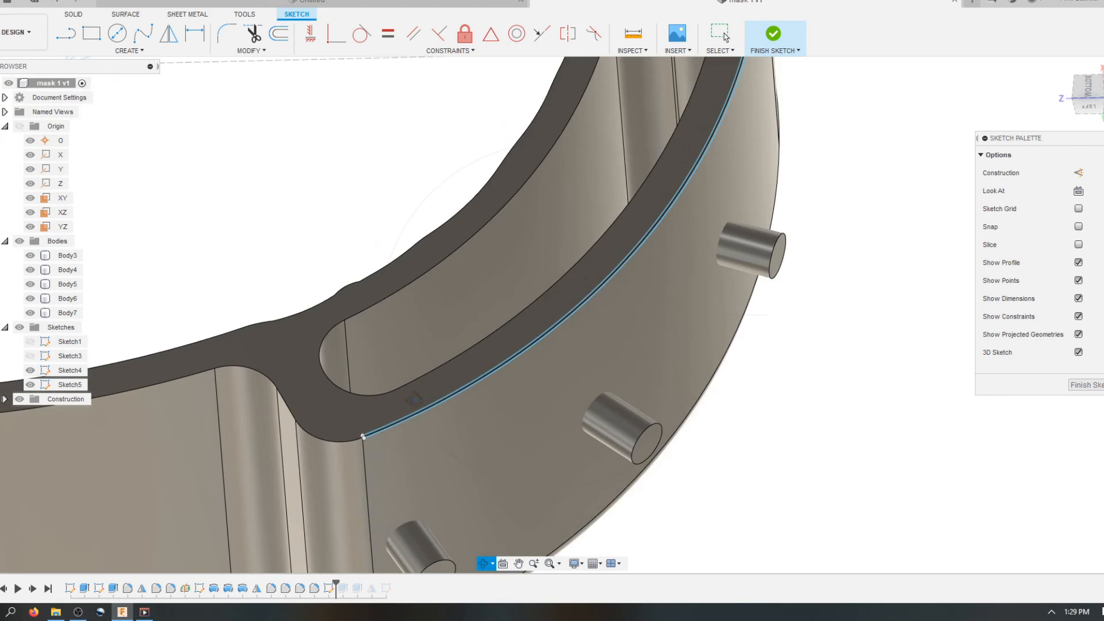
{"action": "key", "text": "l"}
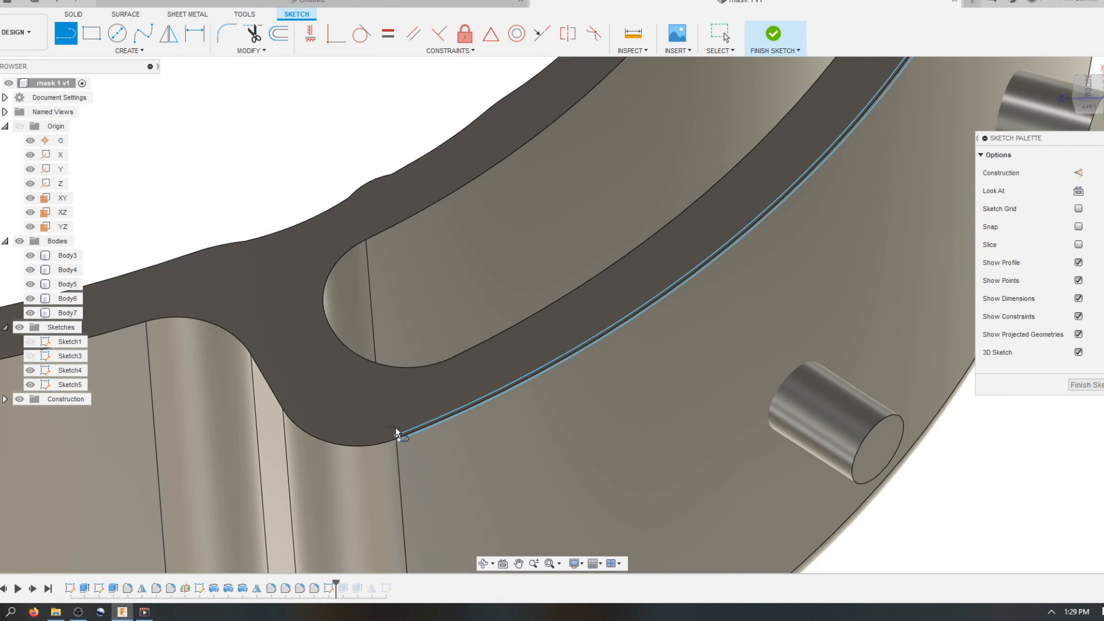
{"action": "left_click", "coordinate": [395, 433]}
{"action": "scroll", "coordinate": [402, 445], "scroll_direction": "up", "scroll_amount": 2}
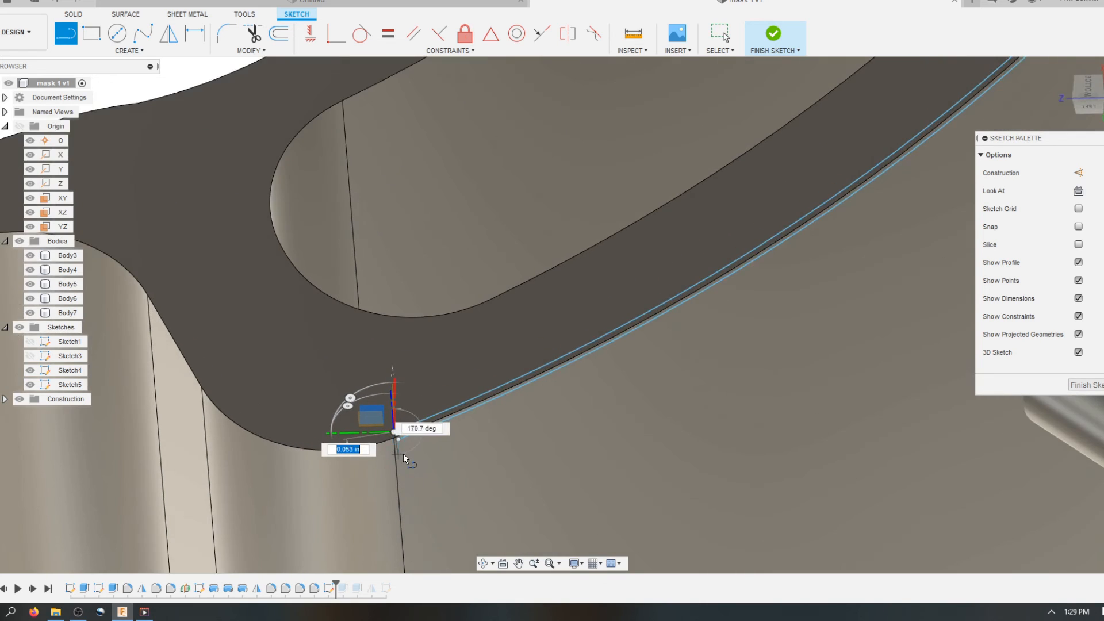
{"action": "scroll", "coordinate": [402, 454], "scroll_direction": "up", "scroll_amount": 2}
{"action": "left_click", "coordinate": [395, 430]}
{"action": "scroll", "coordinate": [439, 485], "scroll_direction": "down", "scroll_amount": 2}
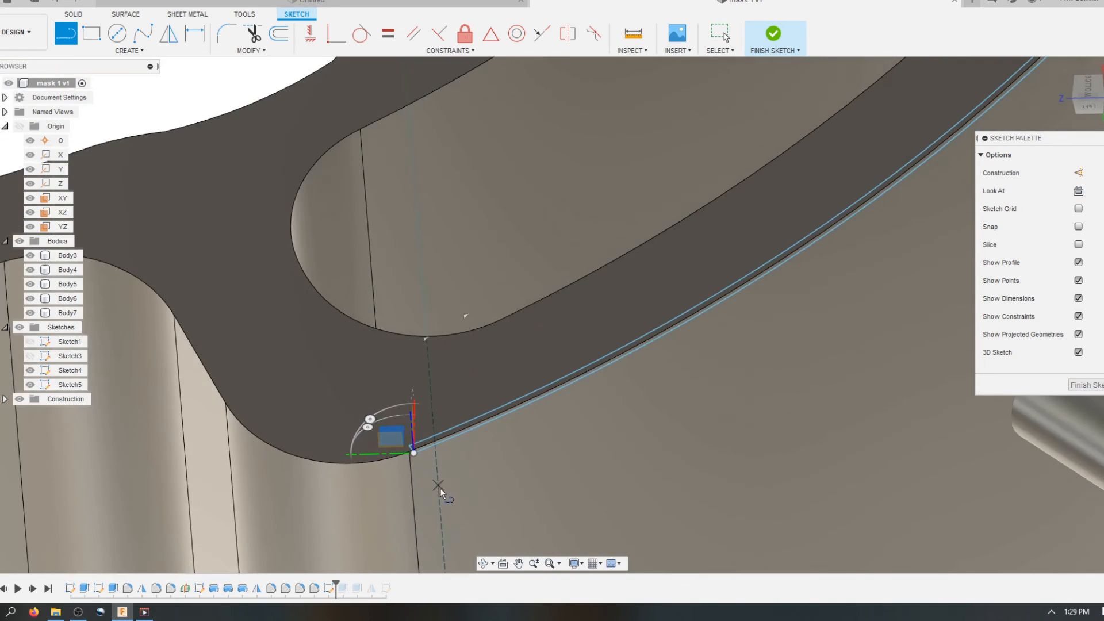
Close the thin strip profile with a short line between the two arcs' endpoints at the original half's outer corner
{"action": "scroll", "coordinate": [453, 488], "scroll_direction": "down", "scroll_amount": 5}
{"action": "scroll", "coordinate": [433, 154], "scroll_direction": "up", "scroll_amount": 3}
{"action": "scroll", "coordinate": [433, 154], "scroll_direction": "up", "scroll_amount": 5}
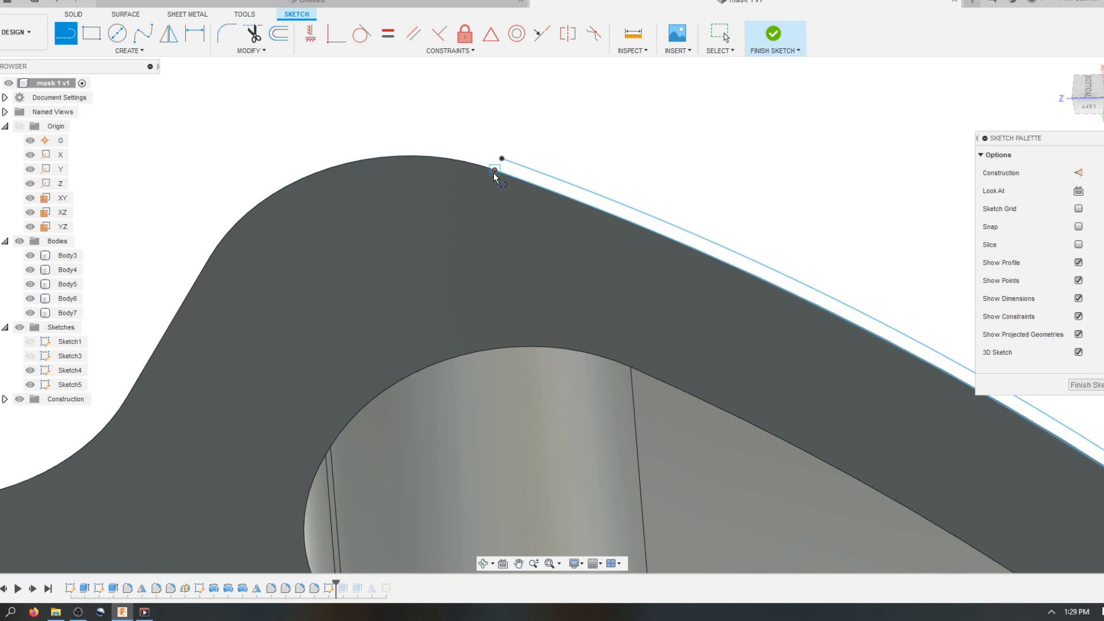
{"action": "left_click", "coordinate": [494, 172]}
{"action": "left_click", "coordinate": [501, 159]}
{"action": "scroll", "coordinate": [477, 166], "scroll_direction": "down", "scroll_amount": 4}
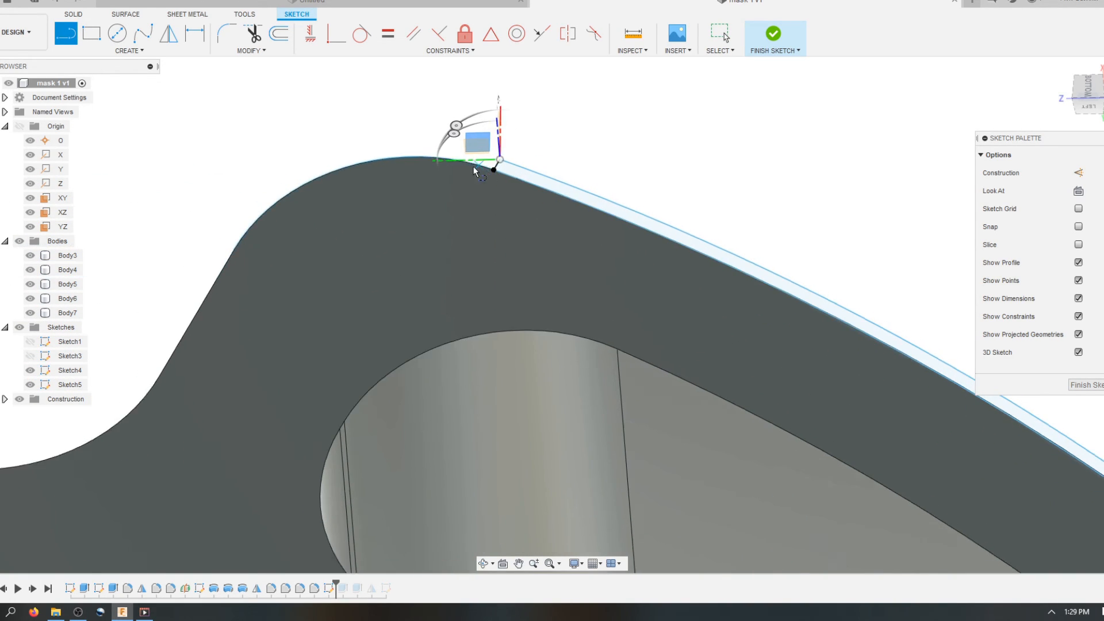
End line drawing and finish the sketch of the thin shield strip profile
{"action": "key", "text": "Escape"}
{"action": "scroll", "coordinate": [460, 166], "scroll_direction": "down", "scroll_amount": 4}
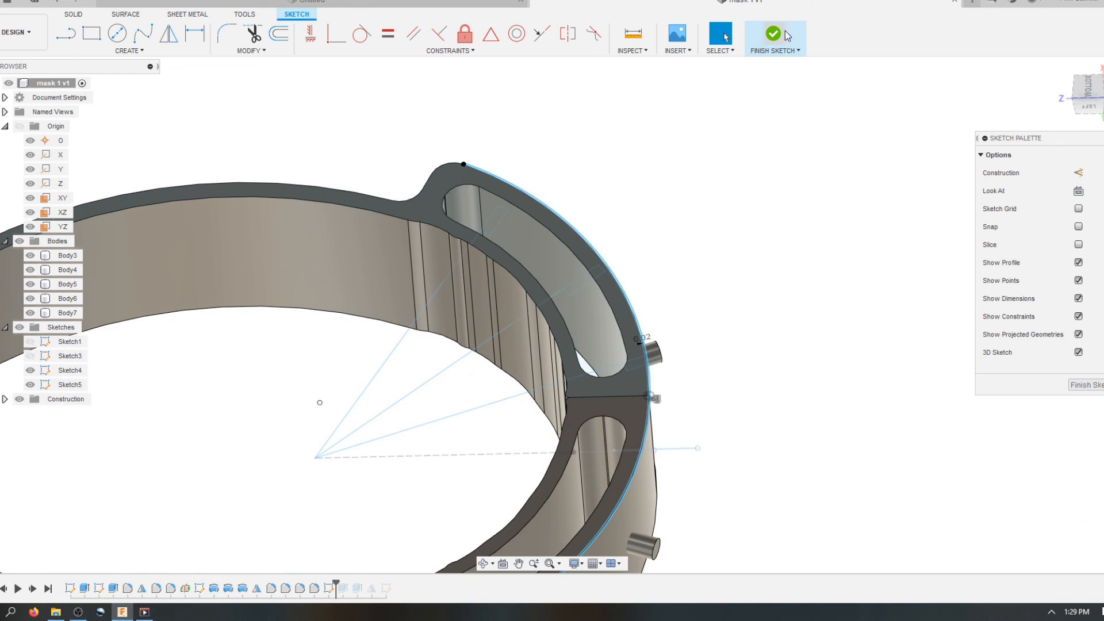
{"action": "left_click", "coordinate": [791, 52]}
Extrude the thin strip profile downward past the front of the headband by about 8.21 in
{"action": "key", "text": "e"}
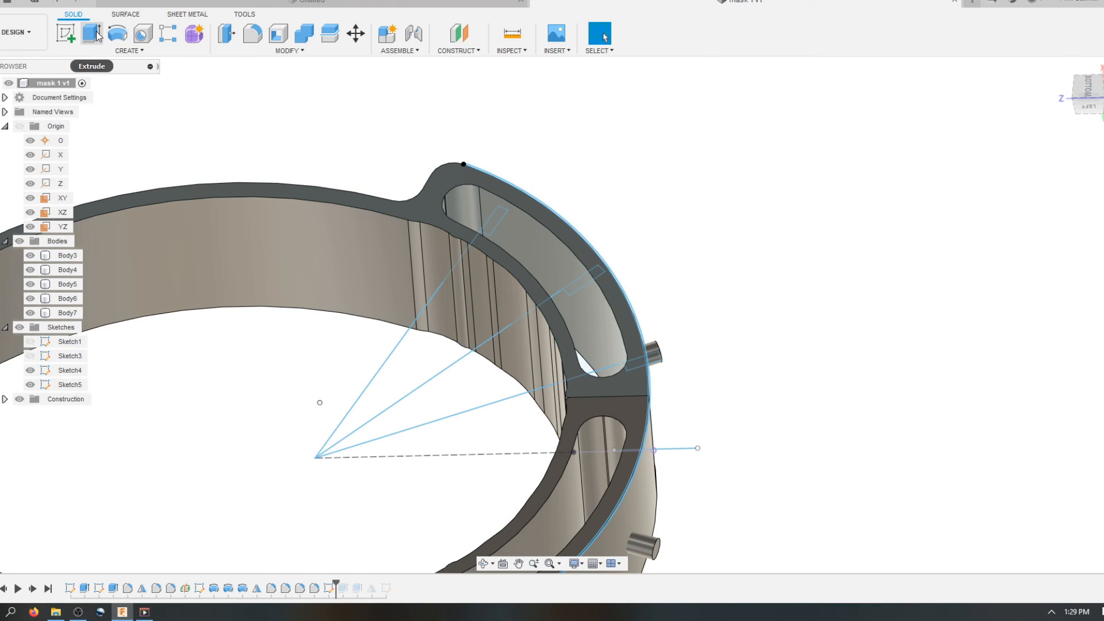
{"action": "scroll", "coordinate": [625, 306], "scroll_direction": "up", "scroll_amount": 8}
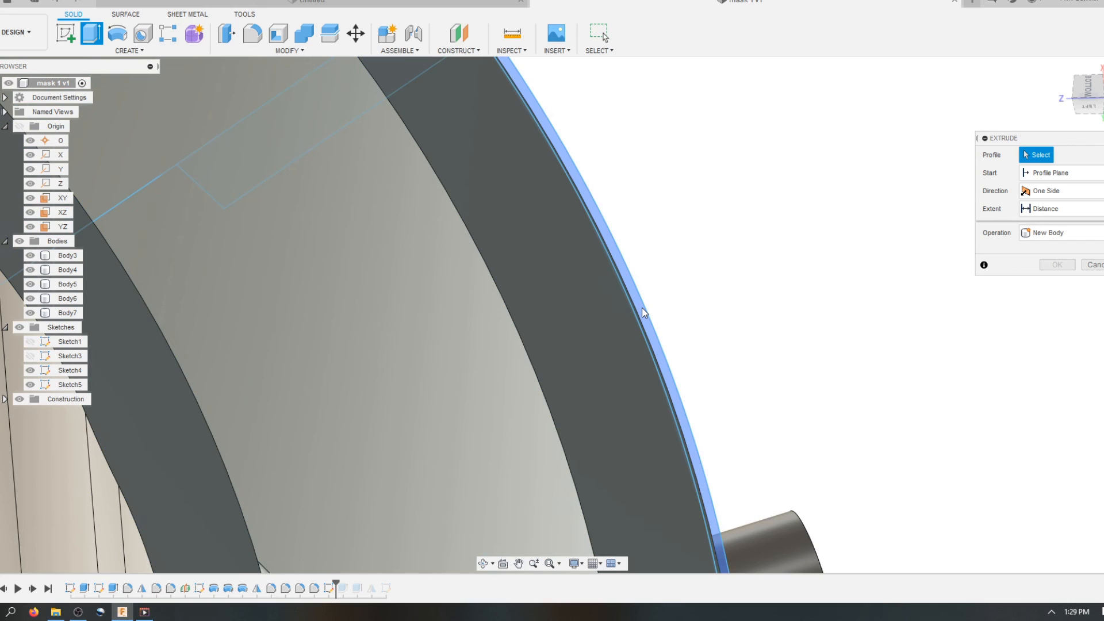
{"action": "left_click", "coordinate": [642, 309]}
{"action": "scroll", "coordinate": [557, 250], "scroll_direction": "down", "scroll_amount": 3}
{"action": "scroll", "coordinate": [557, 251], "scroll_direction": "down", "scroll_amount": 8}
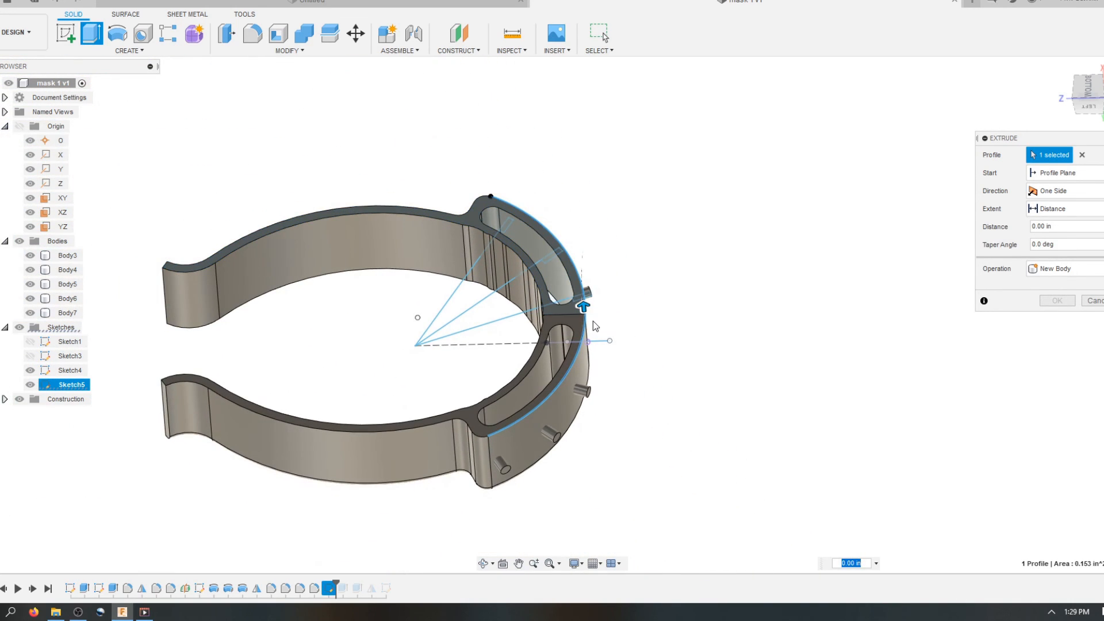
{"action": "left_click_drag", "start_coordinate": [586, 304], "coordinate": [602, 510]}
{"action": "scroll", "coordinate": [641, 333], "scroll_direction": "down", "scroll_amount": 3}
{"action": "scroll", "coordinate": [638, 374], "scroll_direction": "up", "scroll_amount": 2}
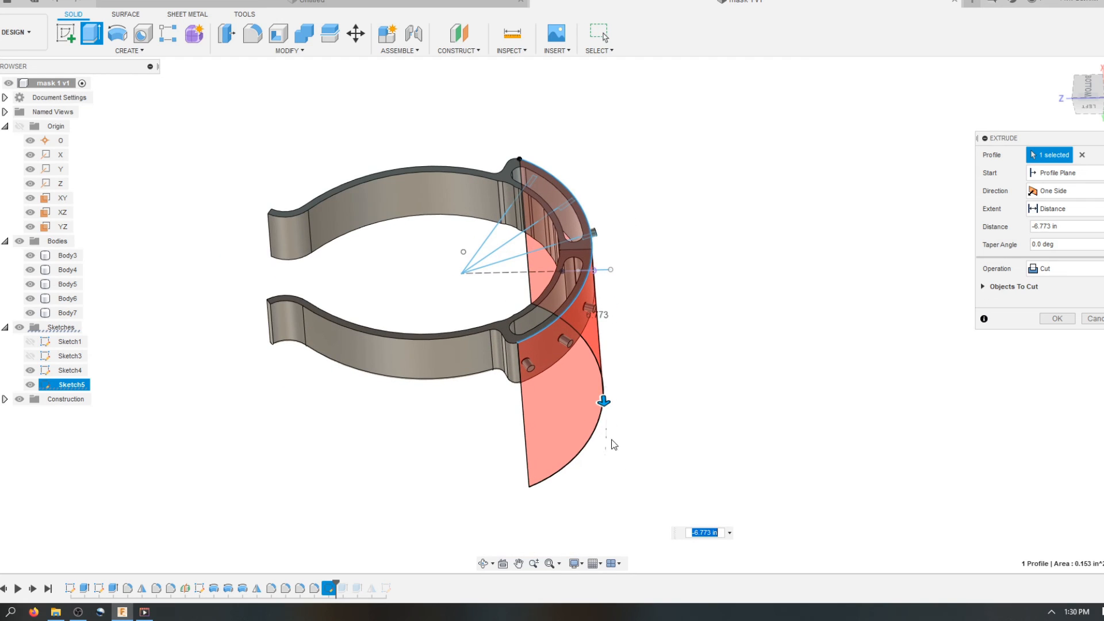
{"action": "left_click_drag", "start_coordinate": [603, 401], "coordinate": [606, 431]}
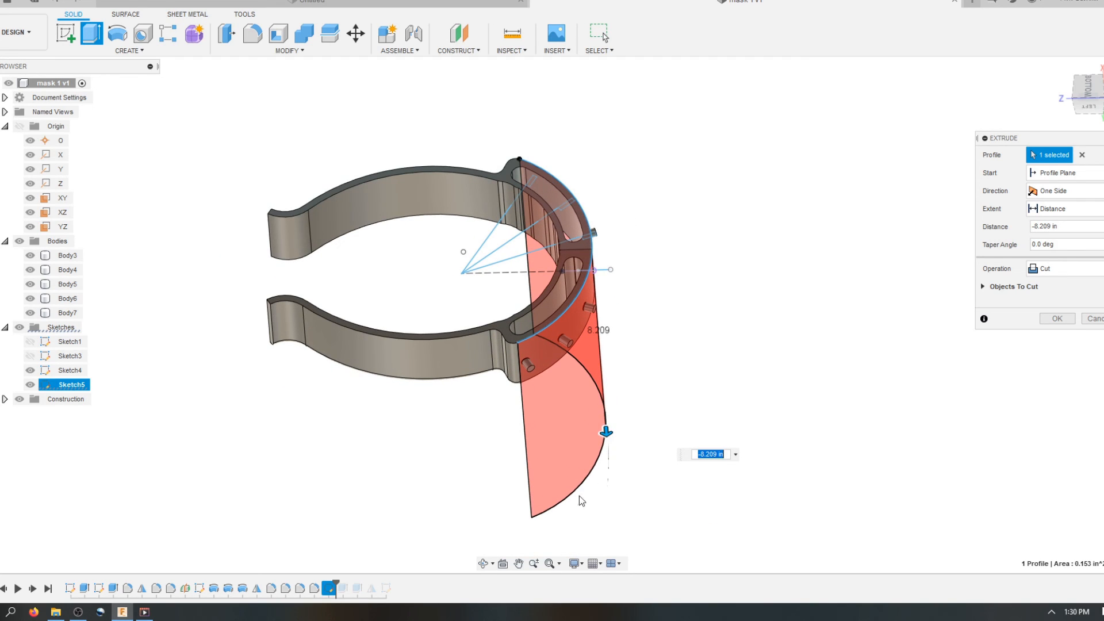
Shorten the shield extrusion to about 6.54 in and create it as a new body
{"action": "left_click", "coordinate": [485, 564]}
{"action": "left_click_drag", "start_coordinate": [523, 503], "coordinate": [645, 469]}
{"action": "key", "text": "Escape"}
{"action": "left_click", "coordinate": [1061, 270]}
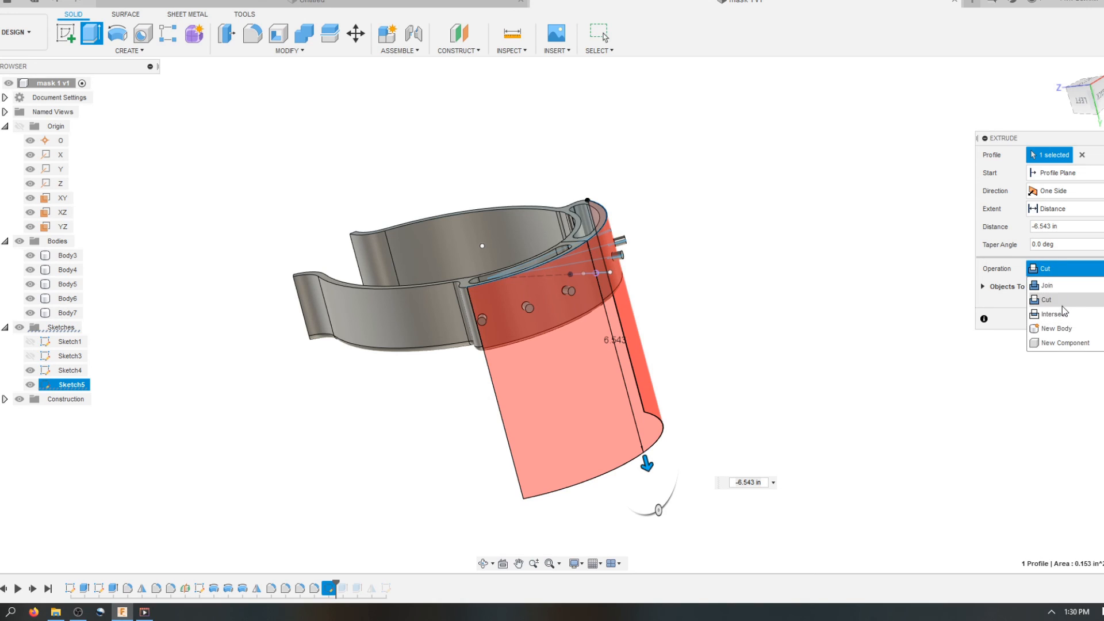
{"action": "left_click", "coordinate": [1057, 328]}
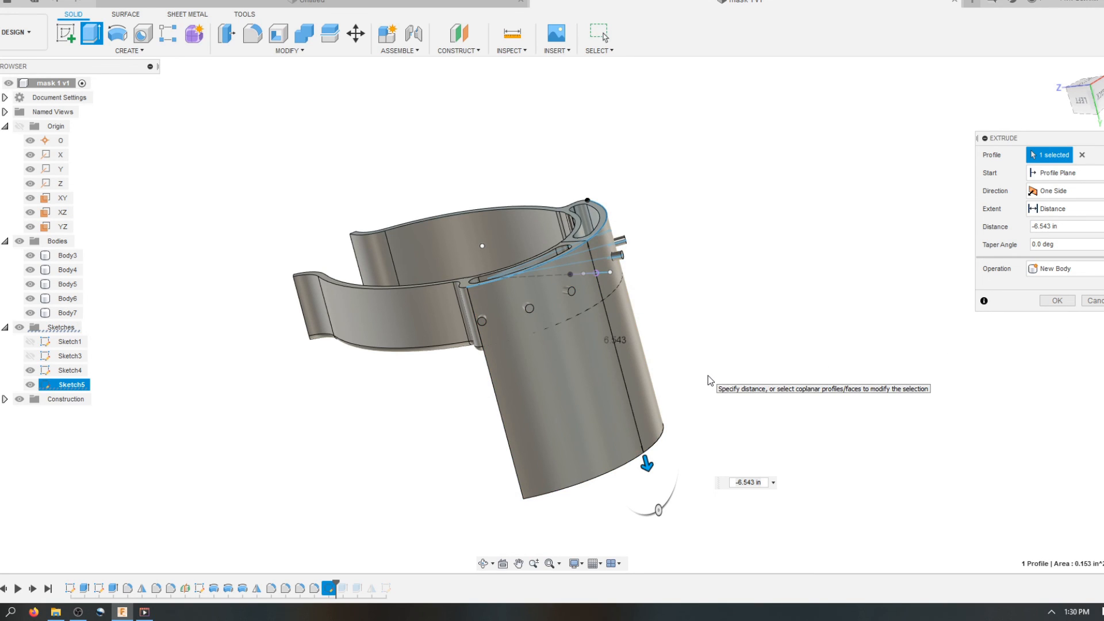
{"action": "left_click", "coordinate": [1048, 301]}
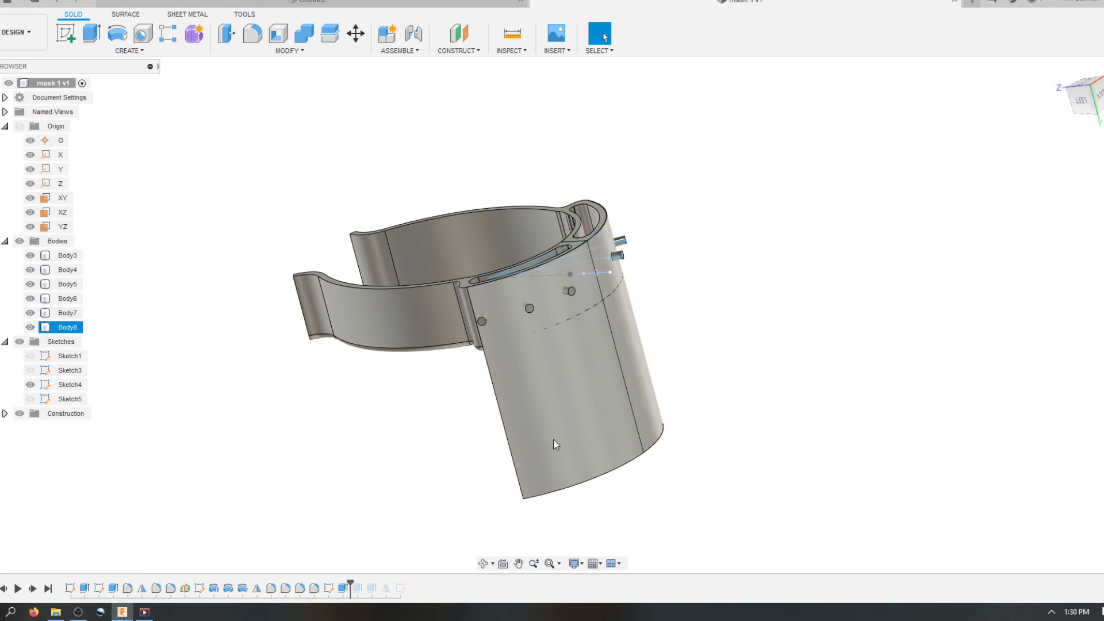
Fillet the two short lower corner edges of the shield with a radius of about 1.18 in
{"action": "left_click", "coordinate": [484, 564]}
{"action": "left_click_drag", "start_coordinate": [566, 434], "coordinate": [643, 367]}
{"action": "scroll", "coordinate": [570, 460], "scroll_direction": "up", "scroll_amount": 5}
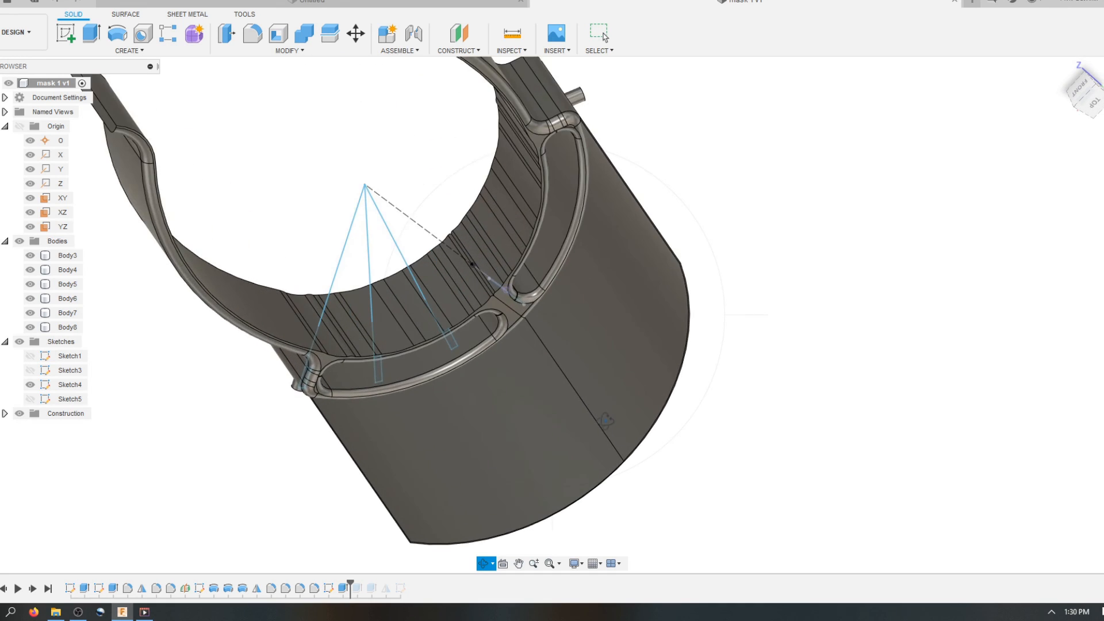
{"action": "left_click", "coordinate": [253, 35]}
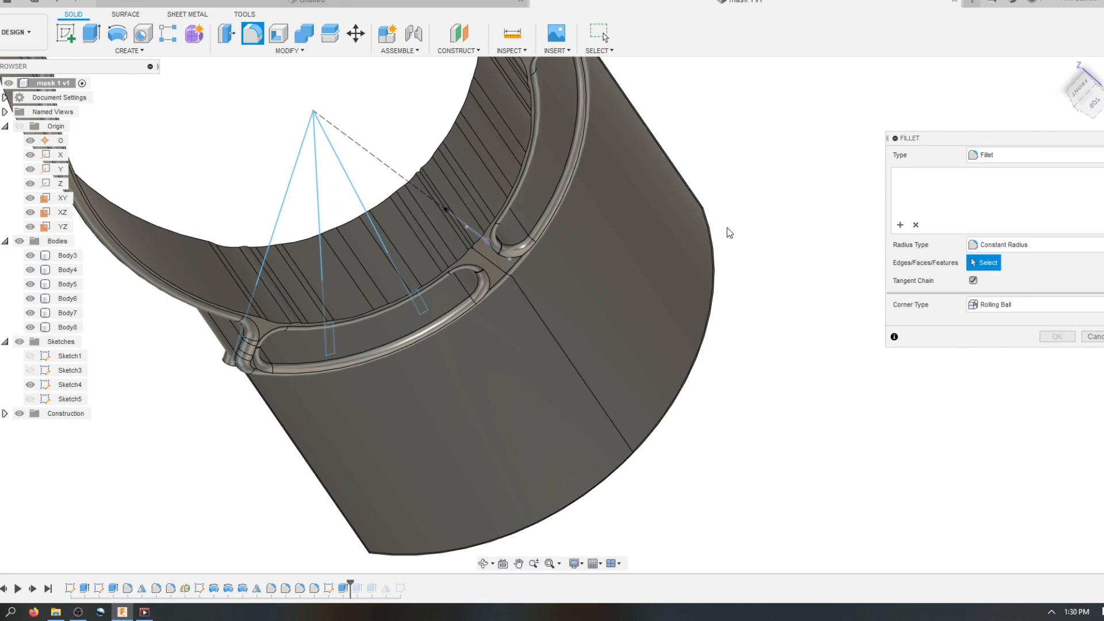
{"action": "scroll", "coordinate": [719, 217], "scroll_direction": "up", "scroll_amount": 10}
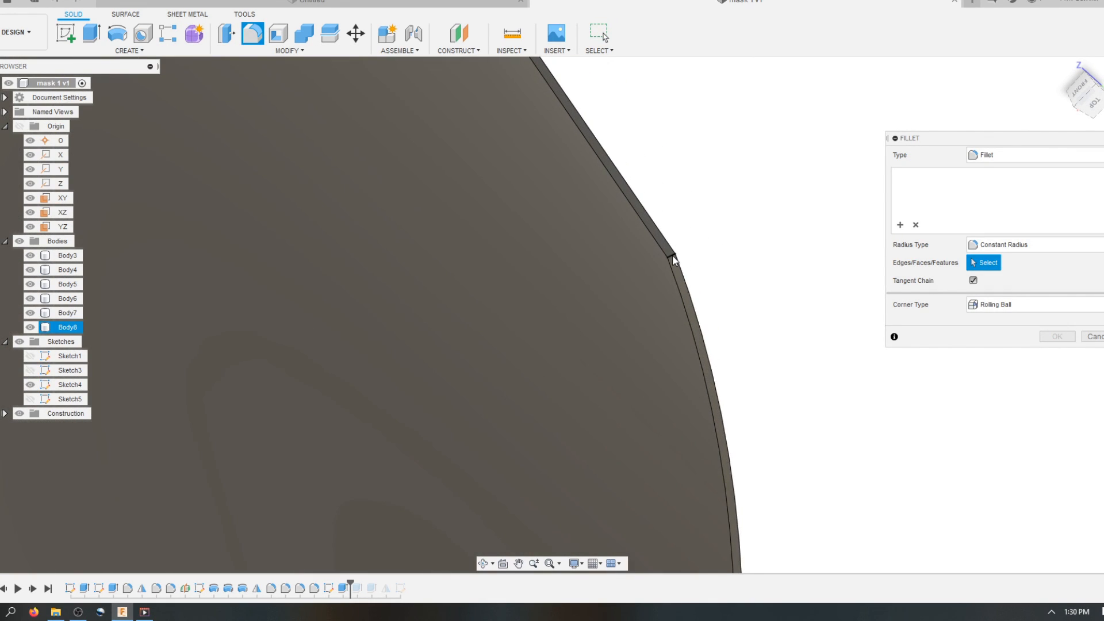
{"action": "left_click", "coordinate": [674, 257]}
{"action": "scroll", "coordinate": [713, 196], "scroll_direction": "down", "scroll_amount": 10}
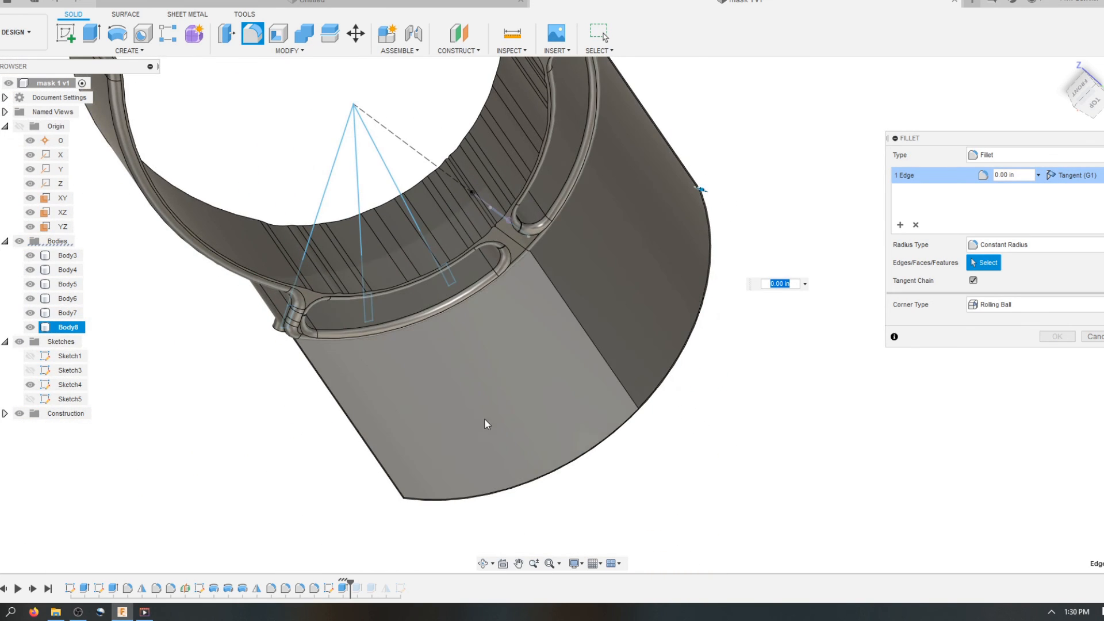
{"action": "scroll", "coordinate": [406, 505], "scroll_direction": "up", "scroll_amount": 10}
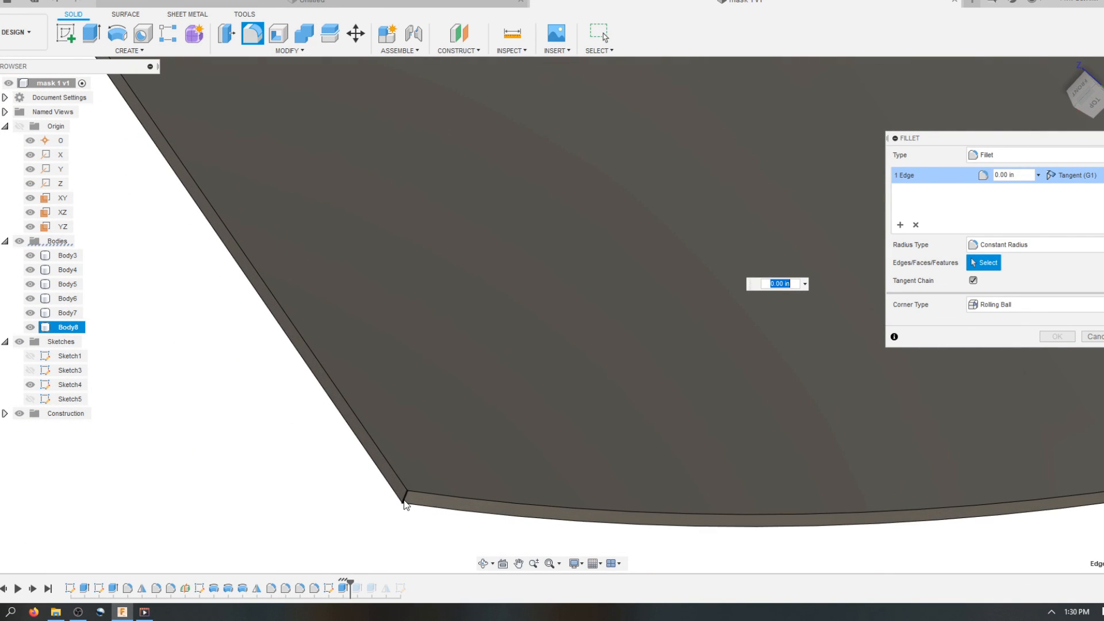
{"action": "left_click", "coordinate": [406, 504]}
{"action": "scroll", "coordinate": [403, 495], "scroll_direction": "down", "scroll_amount": 10}
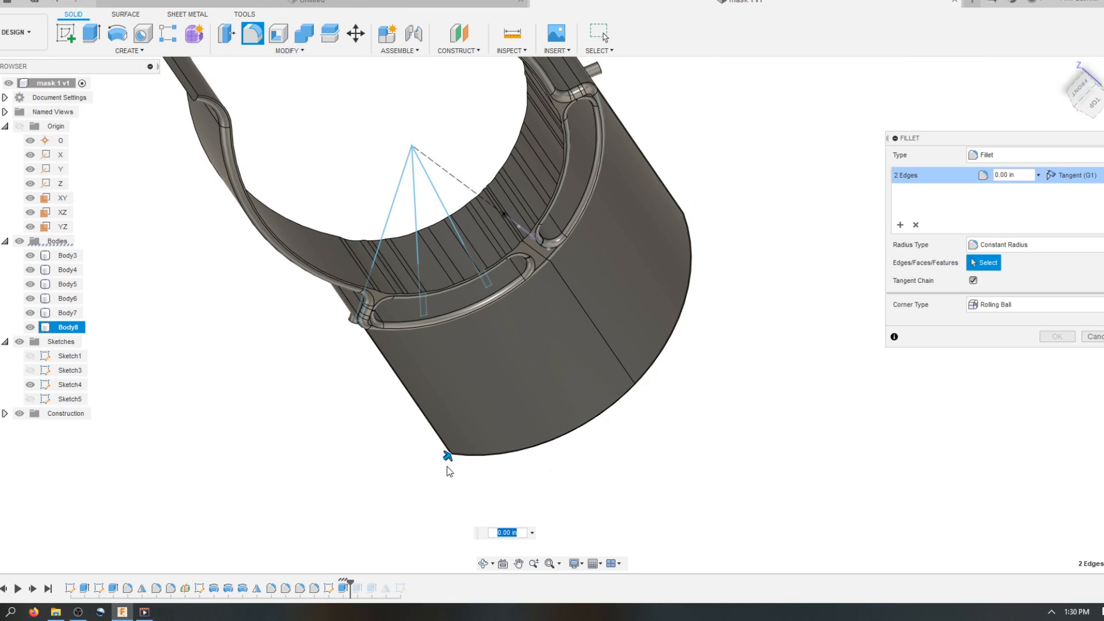
{"action": "left_click_drag", "start_coordinate": [447, 456], "coordinate": [453, 453]}
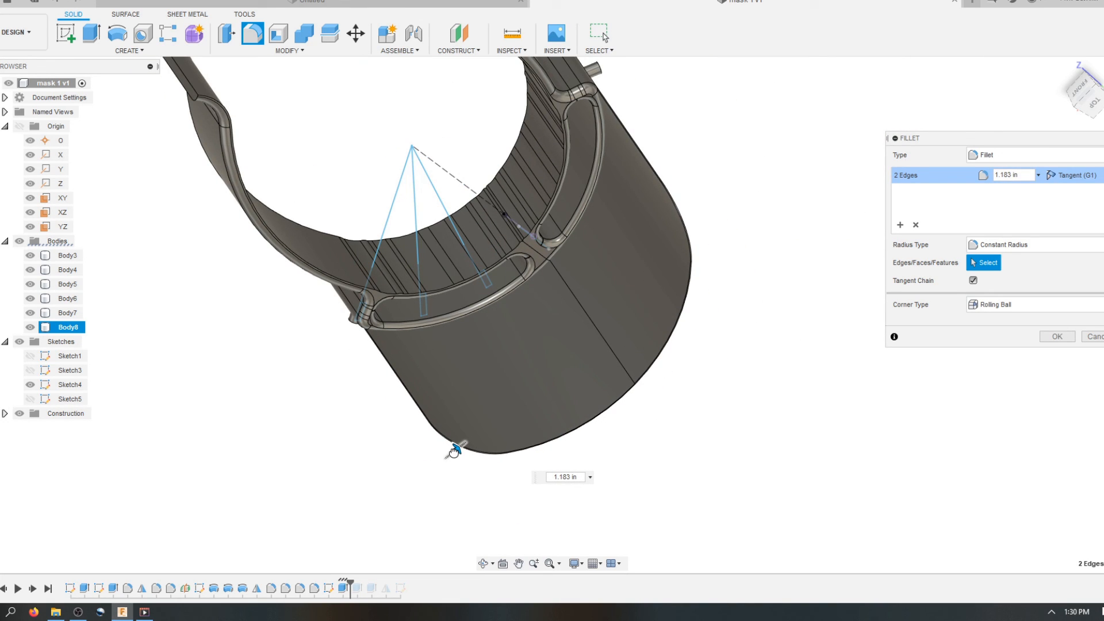
Enlarge the shield's lower corner fillets to a radius of about 1.72 in and apply them
{"action": "middle_click_drag", "start_coordinate": [503, 296], "coordinate": [605, 488], "text": "shift"}
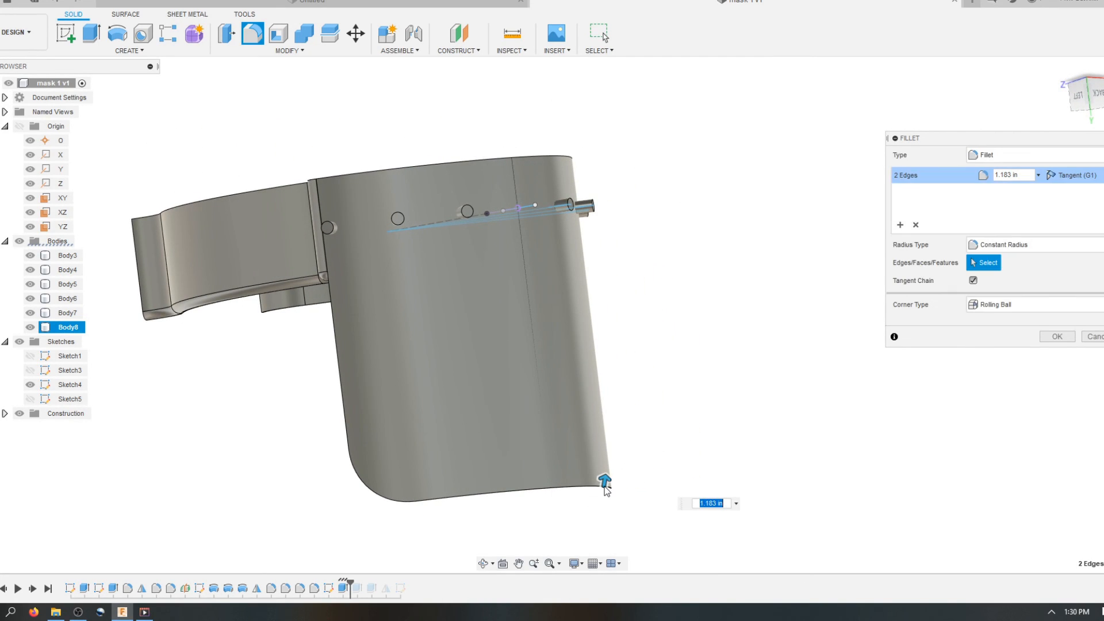
{"action": "left_click_drag", "start_coordinate": [604, 478], "coordinate": [607, 467]}
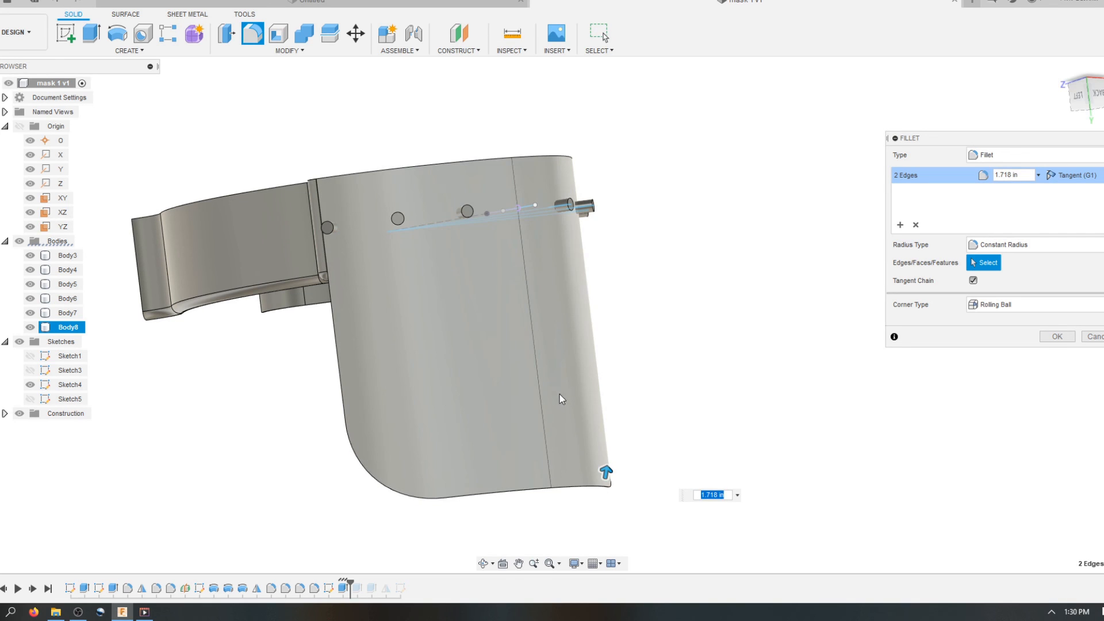
{"action": "left_click", "coordinate": [1057, 336]}
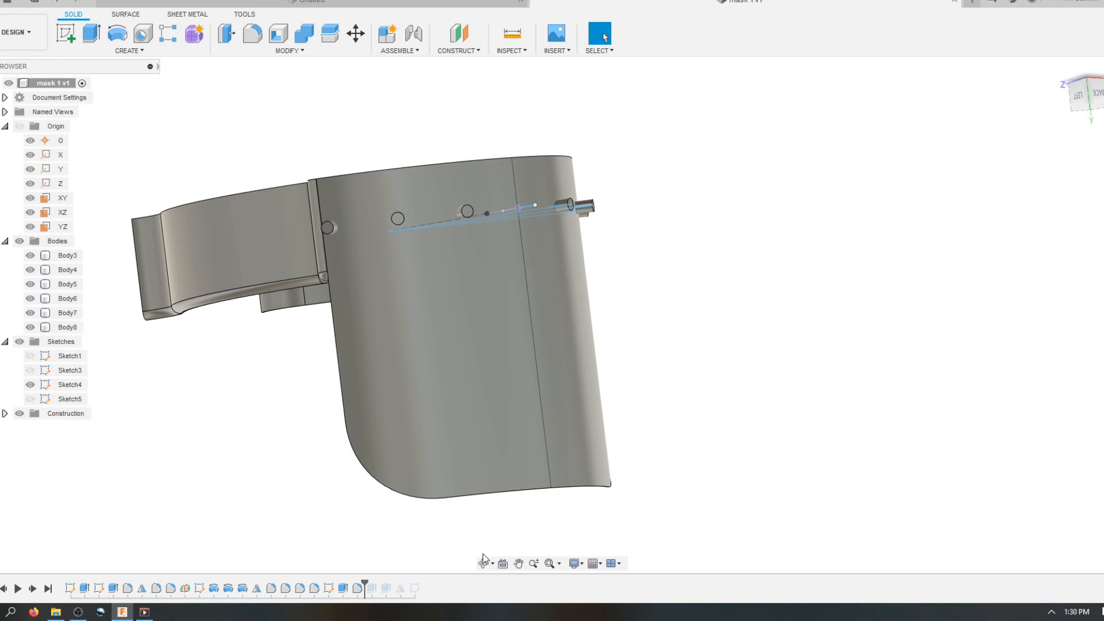
Lower the opacity of the shield body so that it looks translucent
{"action": "left_click", "coordinate": [63, 327]}
{"action": "right_click", "coordinate": [60, 326]}
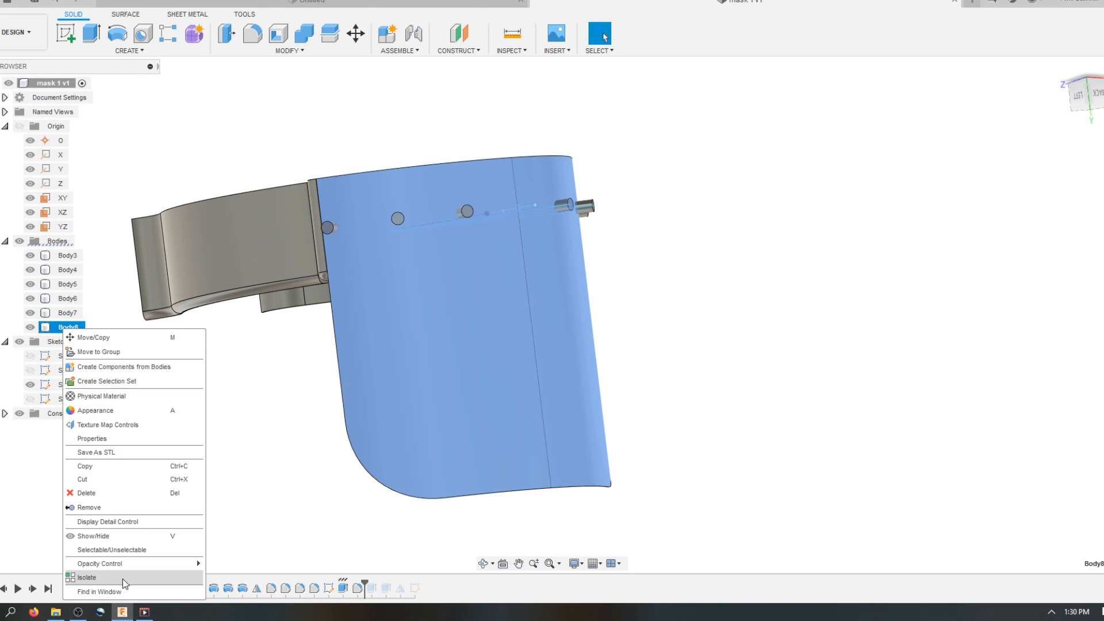
{"action": "mouse_move", "coordinate": [132, 564]}
{"action": "left_click", "coordinate": [228, 560]}
{"action": "left_click", "coordinate": [284, 488]}
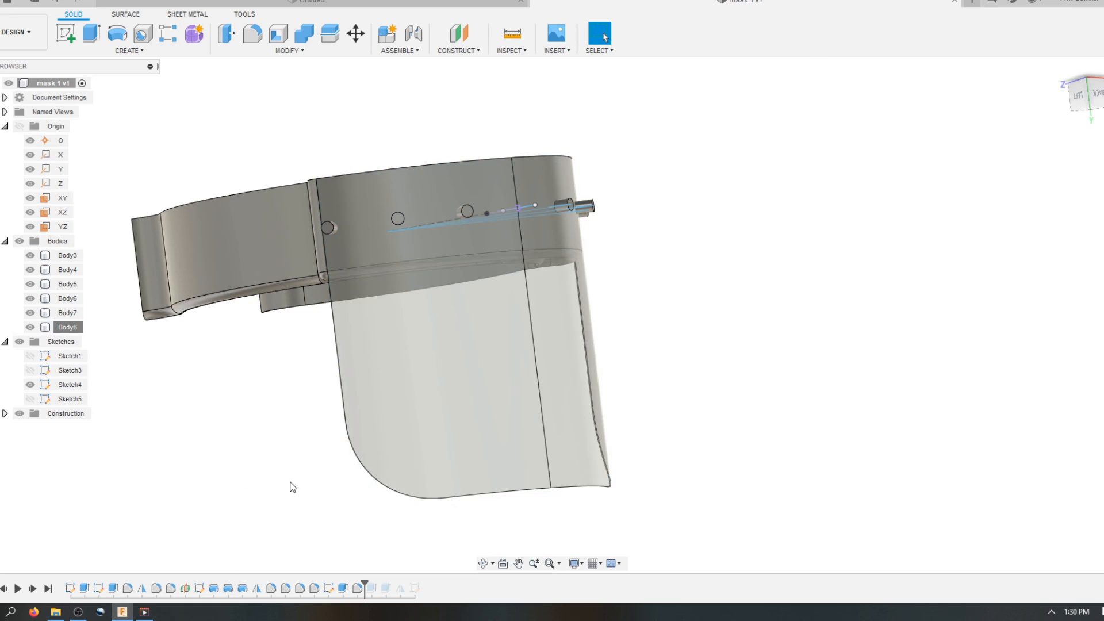